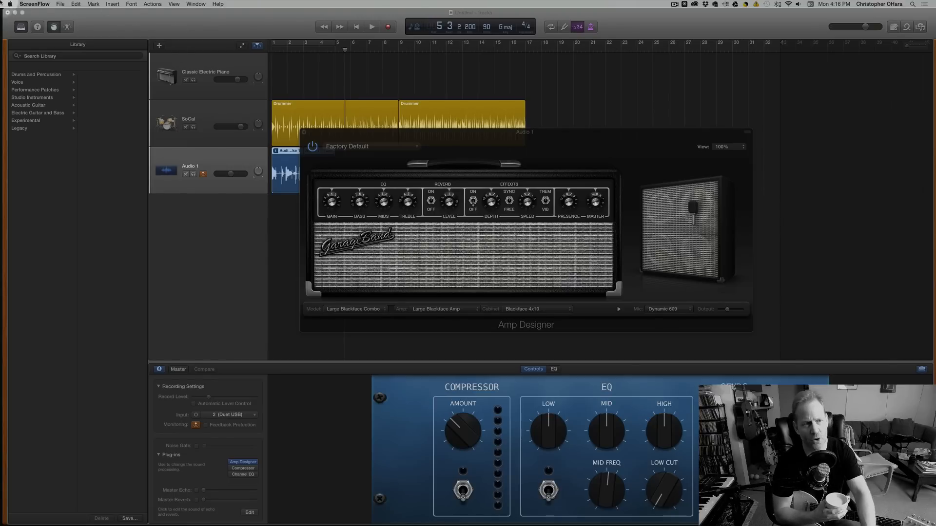
{"action": "left_click", "coordinate": [61, 4]}
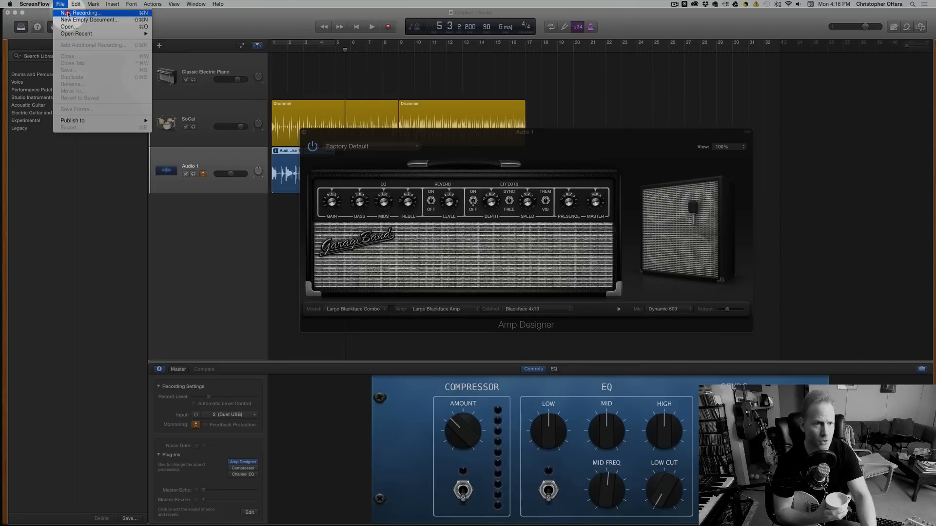
{"action": "left_click", "coordinate": [68, 14]}
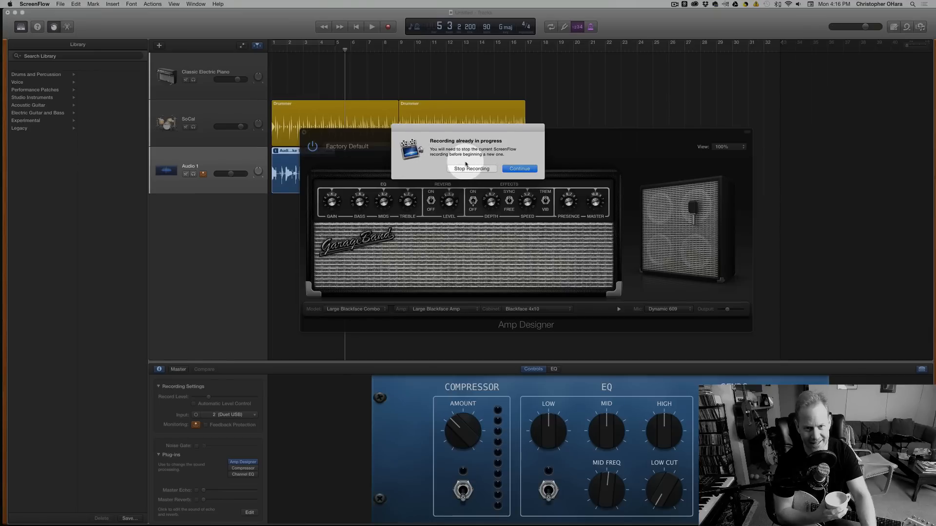
{"action": "left_click", "coordinate": [520, 169]}
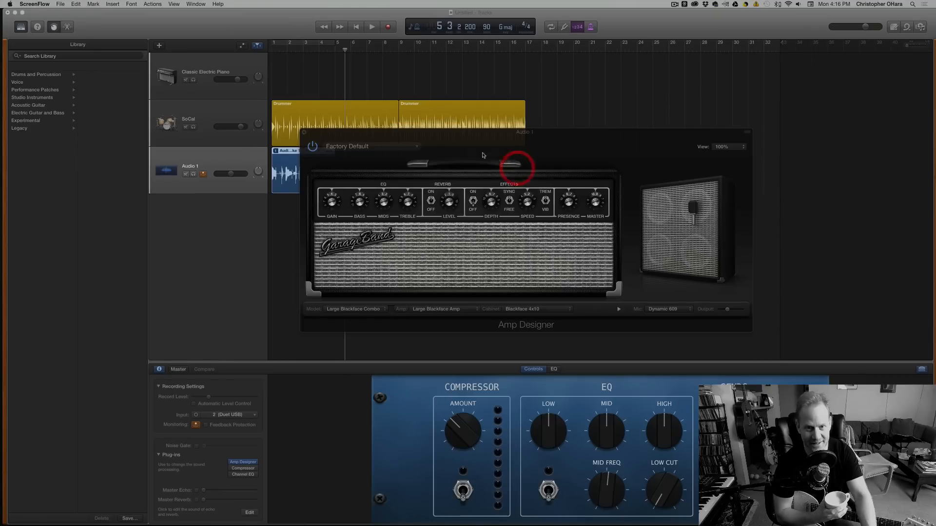
Switch to GarageBand and start a new project, discarding the unsaved Untitled document.
{"action": "left_click_drag", "start_coordinate": [178, 22], "coordinate": [176, 22]}
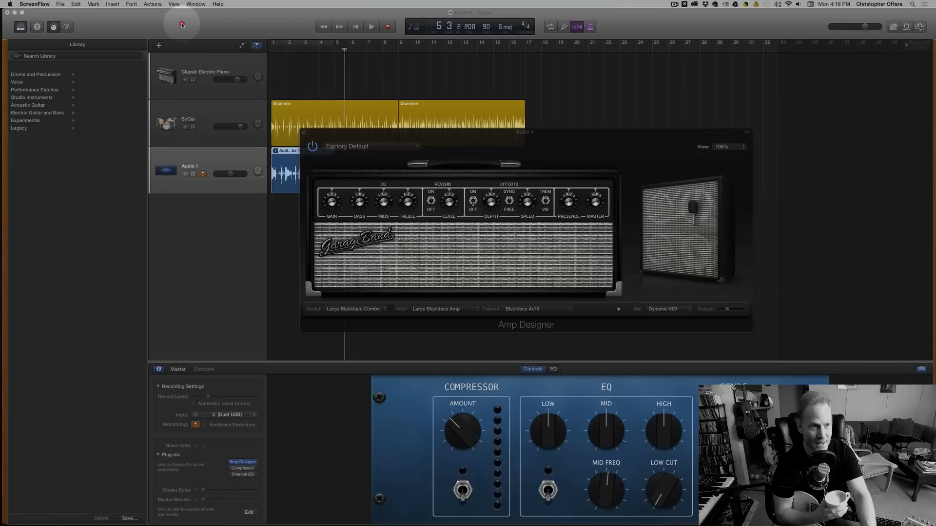
{"action": "left_click", "coordinate": [62, 4]}
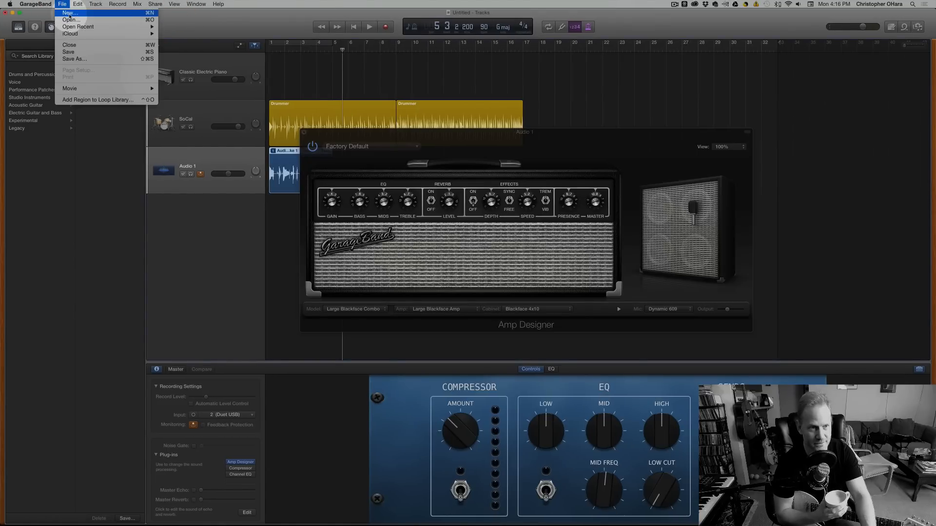
{"action": "left_click", "coordinate": [69, 13]}
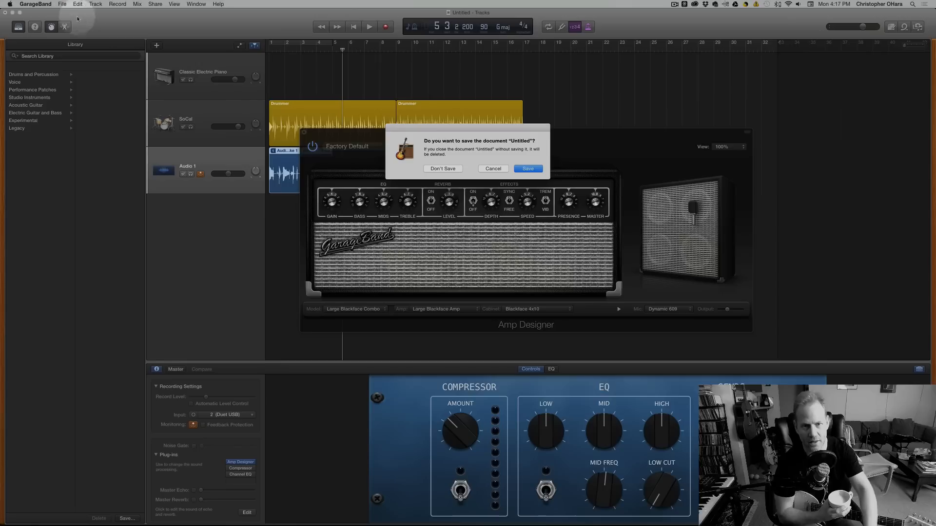
{"action": "left_click", "coordinate": [427, 170]}
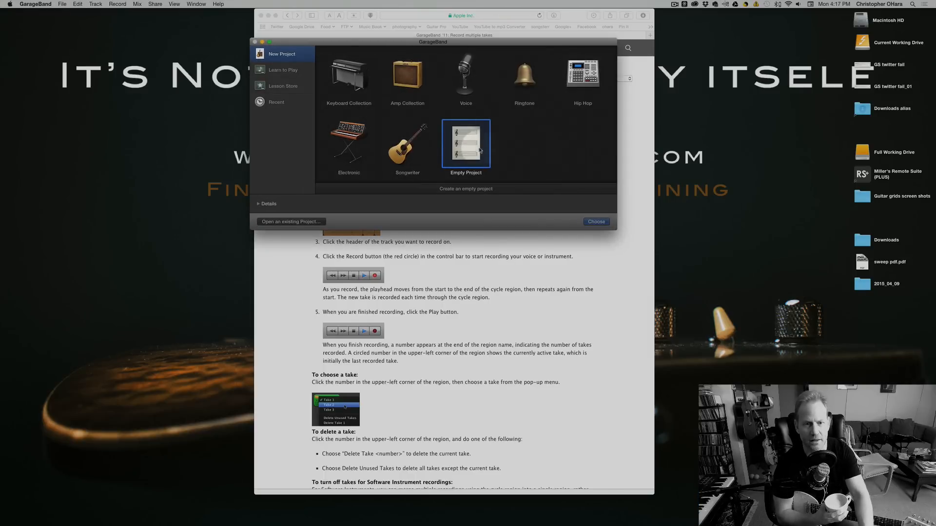
Minimize the browser window, move the project chooser clear, and create an Empty Project.
{"action": "left_click", "coordinate": [268, 17]}
{"action": "left_click_drag", "start_coordinate": [354, 45], "coordinate": [377, 98]}
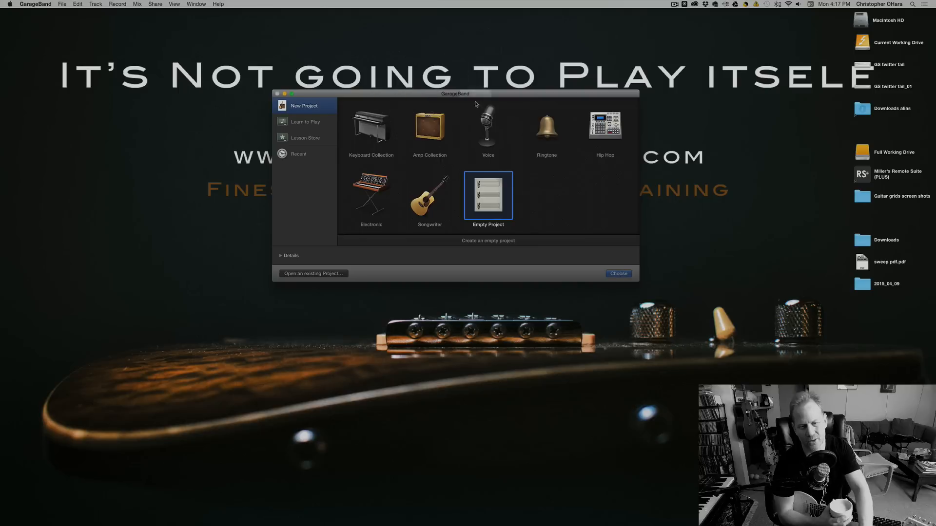
{"action": "left_click", "coordinate": [618, 273]}
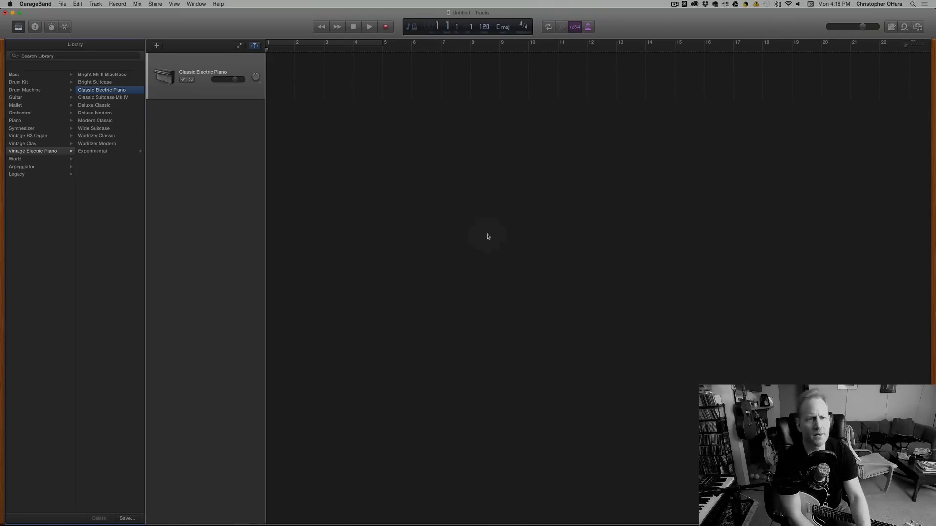
Play the empty project for a few bars and stop playback in bar 4.
{"action": "left_click", "coordinate": [251, 26]}
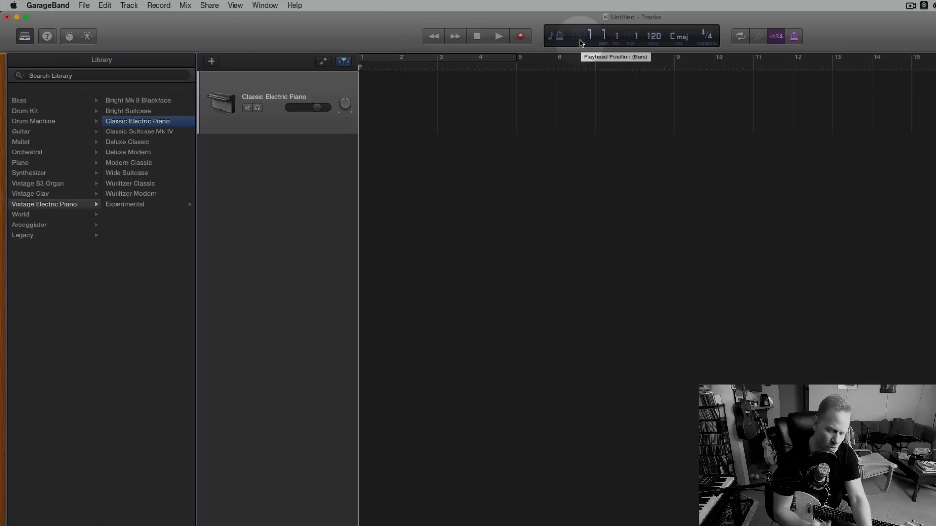
{"action": "key", "text": "space"}
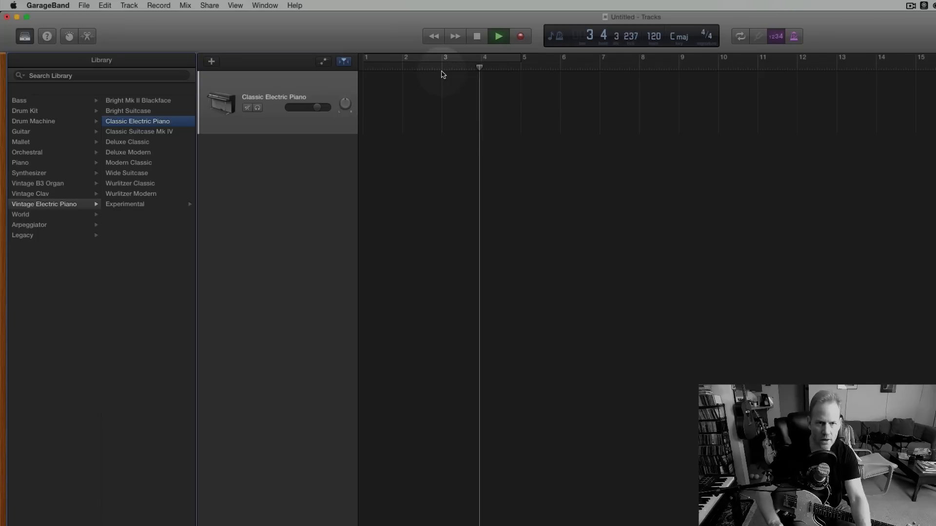
{"action": "key", "text": "space"}
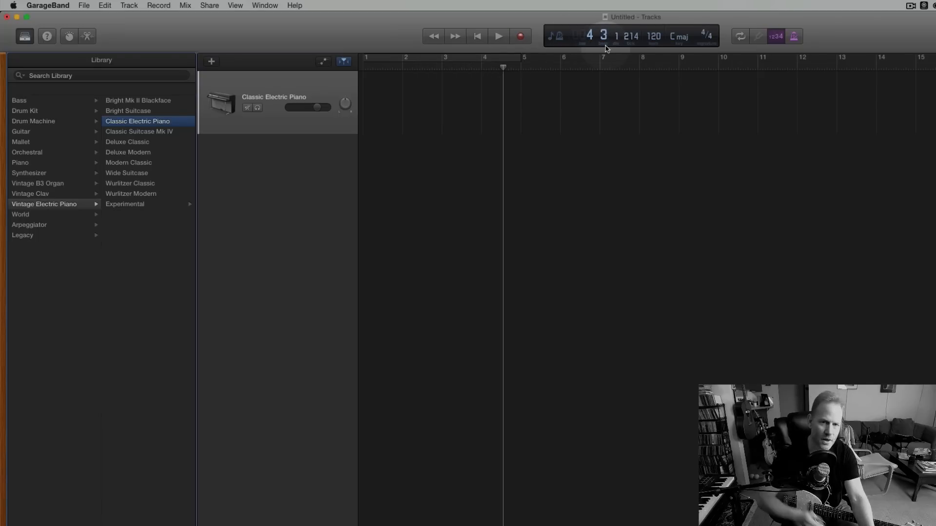
{"action": "left_click", "coordinate": [503, 68]}
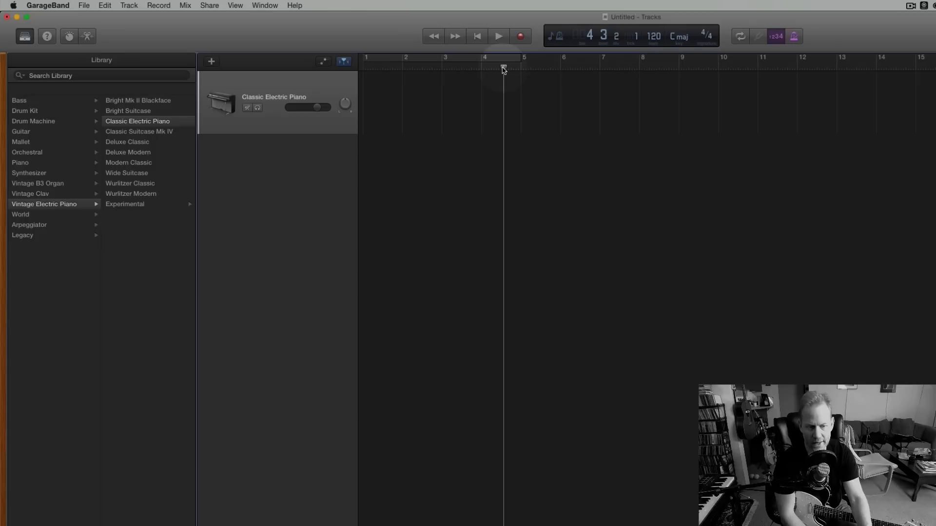
Switch the display mode to Time, scrub the playhead to about 10 seconds and back to about 4 seconds, and return to Beats & Project.
{"action": "left_click", "coordinate": [554, 37]}
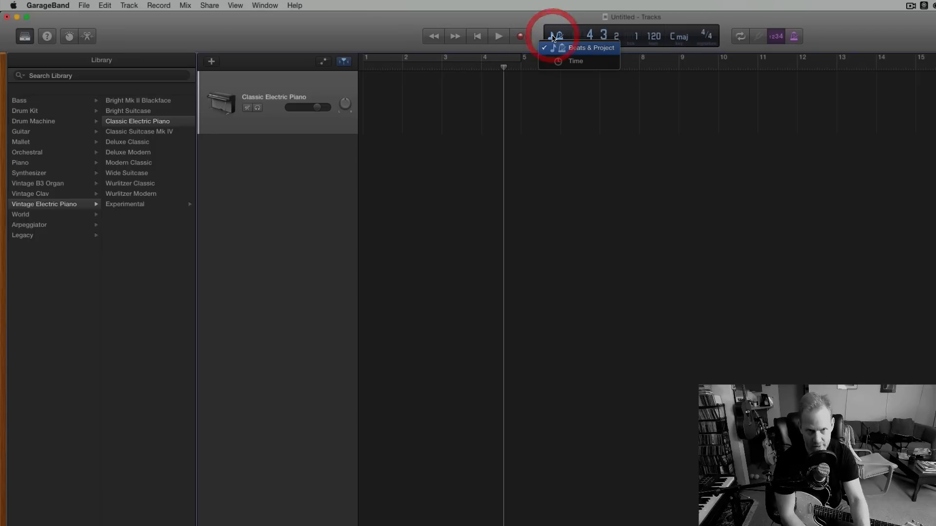
{"action": "left_click", "coordinate": [571, 62]}
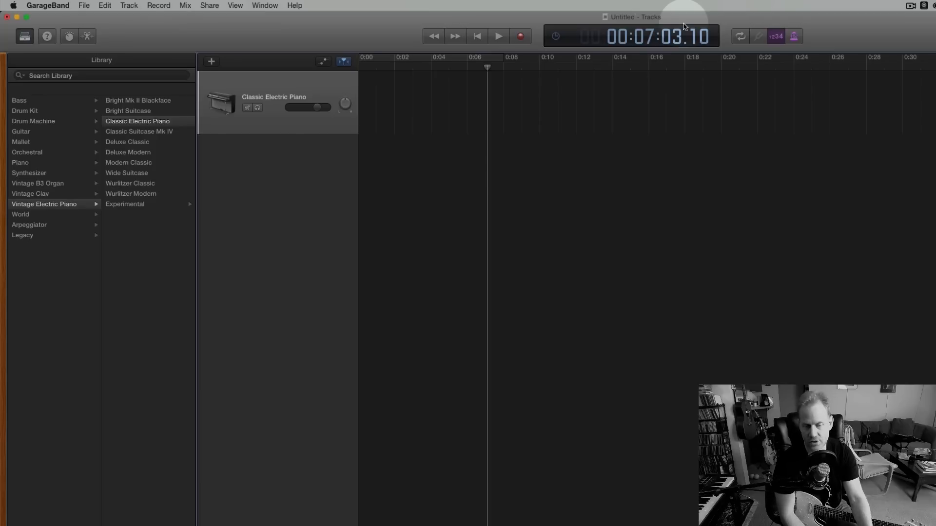
{"action": "left_click_drag", "start_coordinate": [488, 68], "coordinate": [543, 67]}
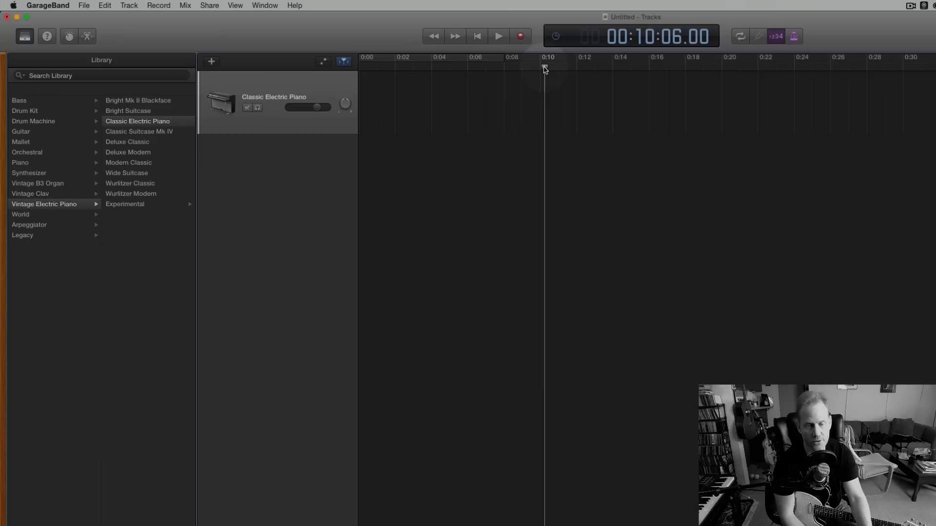
{"action": "left_click_drag", "start_coordinate": [545, 68], "coordinate": [448, 57]}
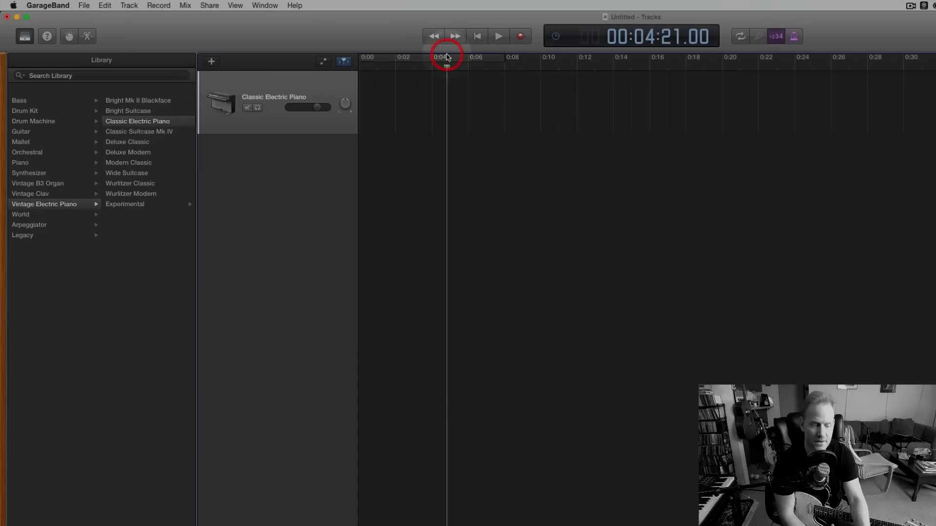
{"action": "left_click", "coordinate": [554, 39]}
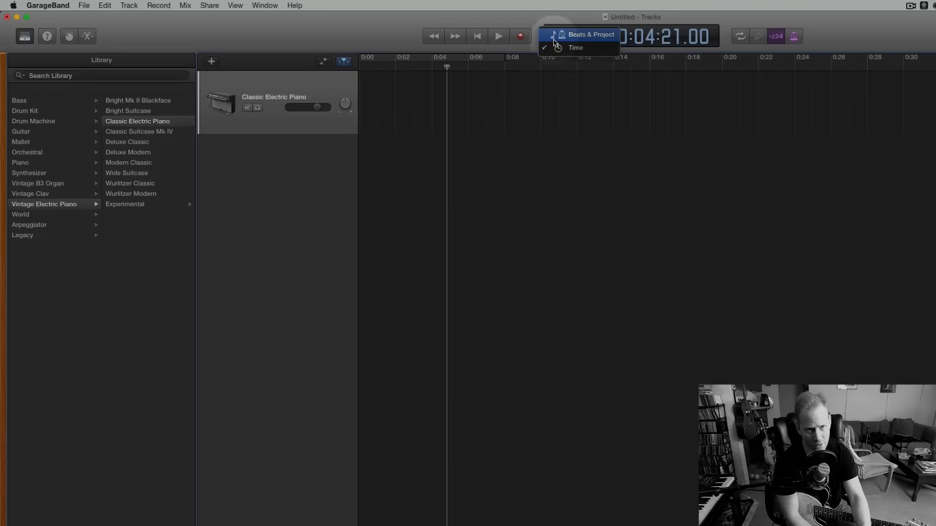
{"action": "left_click", "coordinate": [554, 42]}
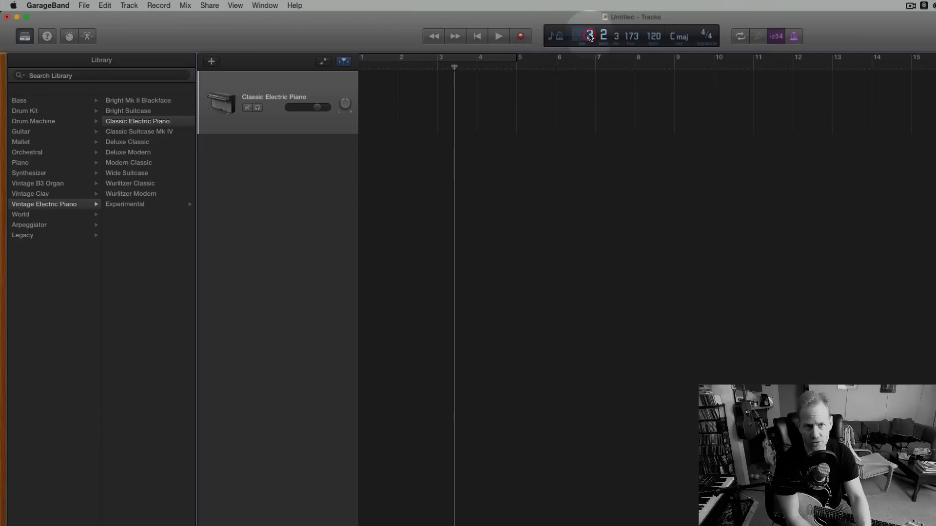
Open the playhead position for editing, leave it without a new value, and move the playhead on the ruler to bar 1, beat 2.
{"action": "double_click", "coordinate": [597, 41]}
{"action": "left_click", "coordinate": [590, 37]}
{"action": "left_click", "coordinate": [591, 37]}
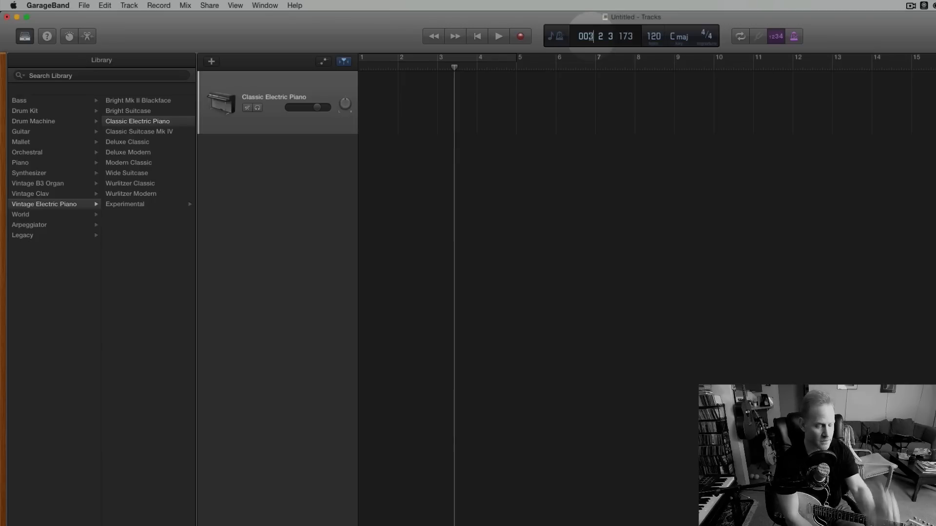
{"action": "left_click", "coordinate": [341, 25]}
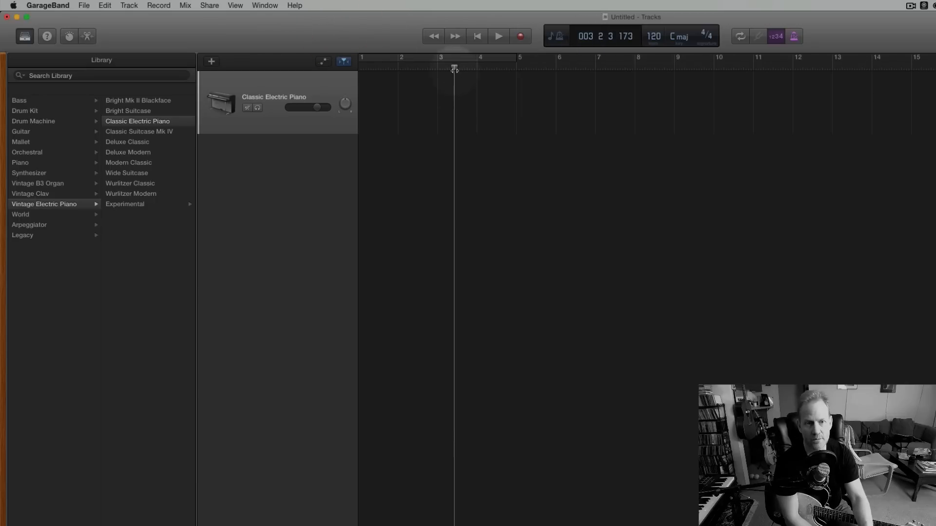
{"action": "left_click", "coordinate": [406, 65]}
{"action": "left_click_drag", "start_coordinate": [405, 66], "coordinate": [369, 66]}
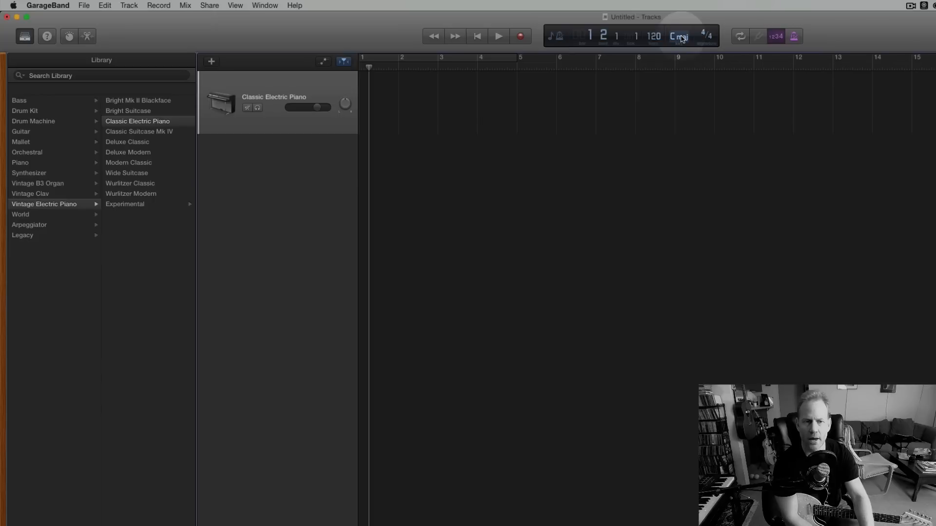
{"action": "left_click", "coordinate": [898, 34]}
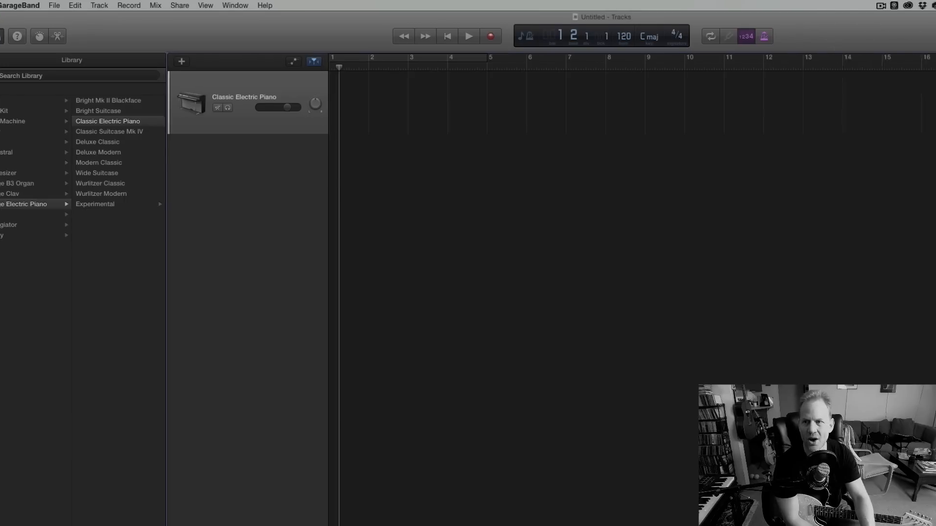
{"action": "mouse_move", "coordinate": [846, 39]}
{"action": "left_mouse_down"}
{"action": "mouse_move", "coordinate": [831, 41]}
{"action": "mouse_move", "coordinate": [841, 42]}
{"action": "left_mouse_up"}
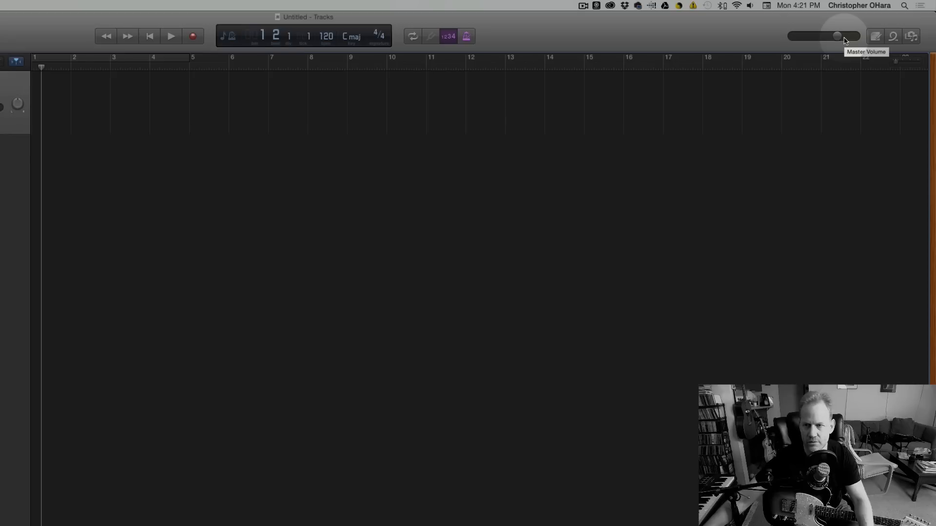
{"action": "left_click", "coordinate": [839, 37]}
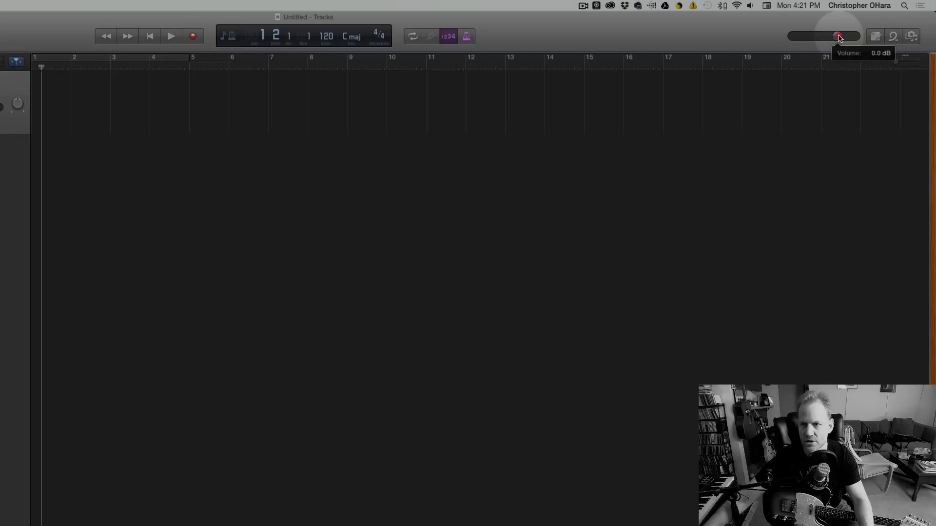
Show the media browser with its audio library, switch to the loop browser, and look through the list of loops.
{"action": "left_click", "coordinate": [912, 37]}
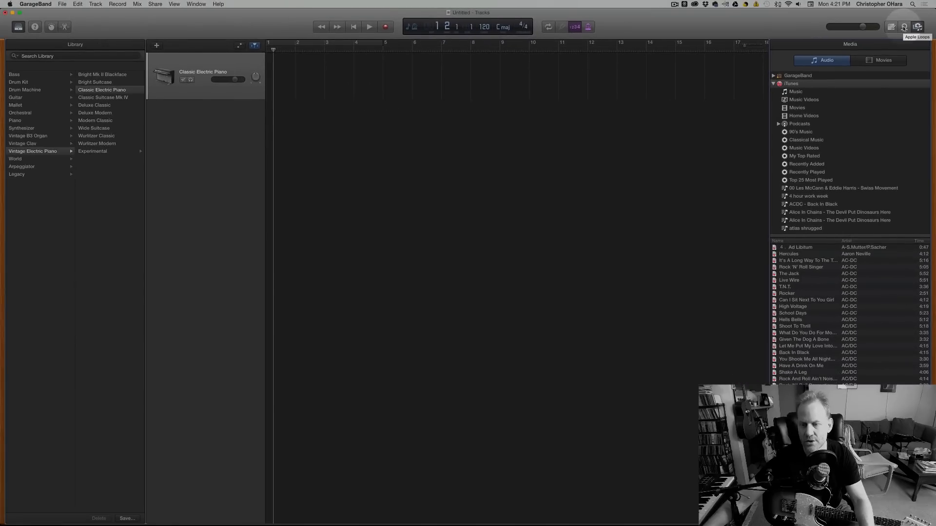
{"action": "left_click", "coordinate": [904, 27]}
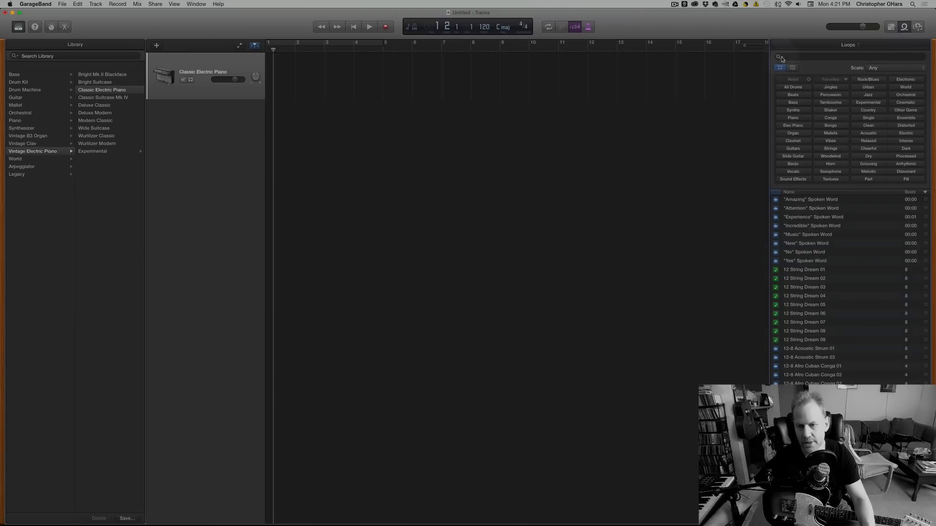
{"action": "scroll", "coordinate": [850, 278], "scroll_direction": "down", "scroll_amount": 10}
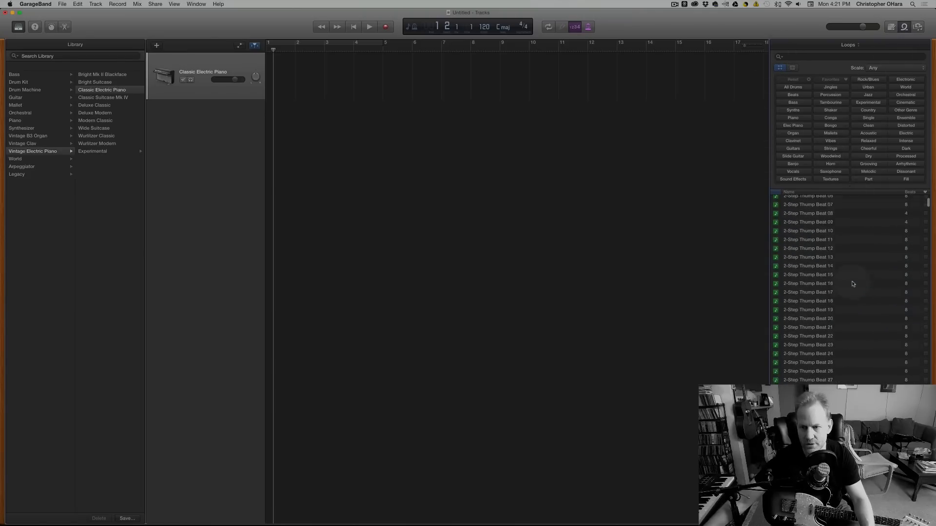
{"action": "scroll", "coordinate": [853, 282], "scroll_direction": "down", "scroll_amount": 20}
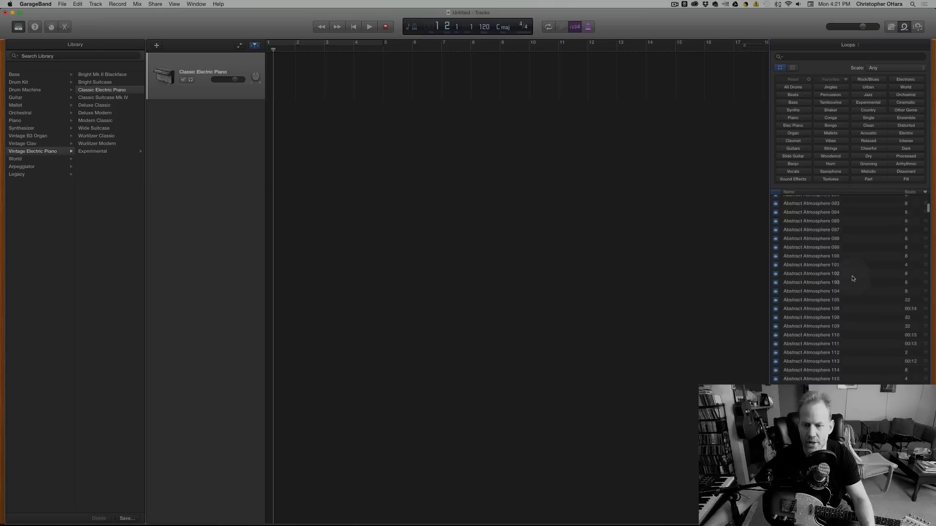
{"action": "scroll", "coordinate": [853, 278], "scroll_direction": "down", "scroll_amount": 2}
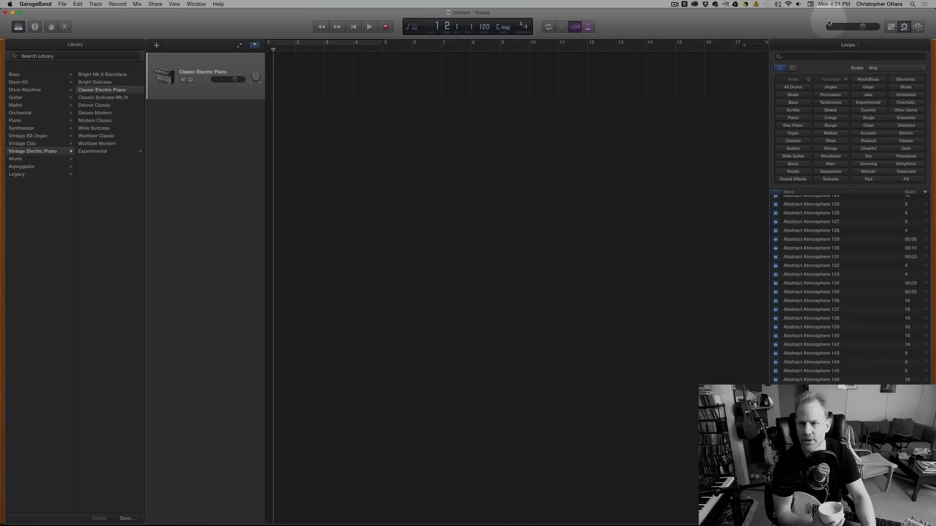
Show the project's Note Pad, and hide and show the sound library once.
{"action": "left_click", "coordinate": [891, 27]}
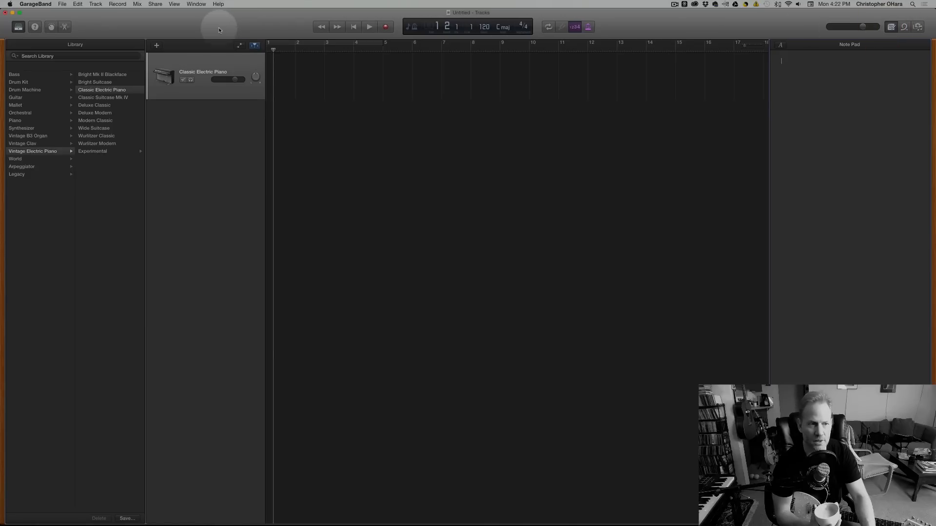
{"action": "left_click_drag", "start_coordinate": [187, 28], "coordinate": [187, 28]}
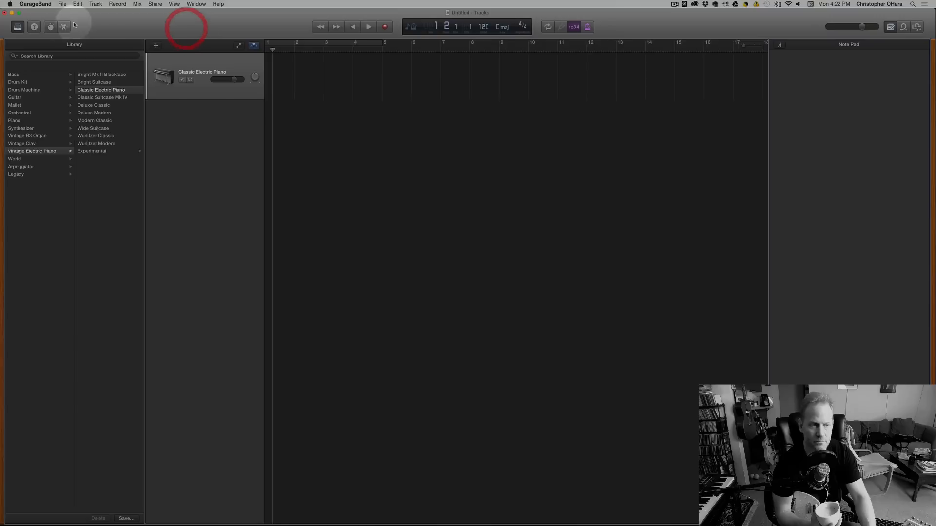
{"action": "left_click", "coordinate": [17, 27]}
{"action": "left_click", "coordinate": [17, 27]}
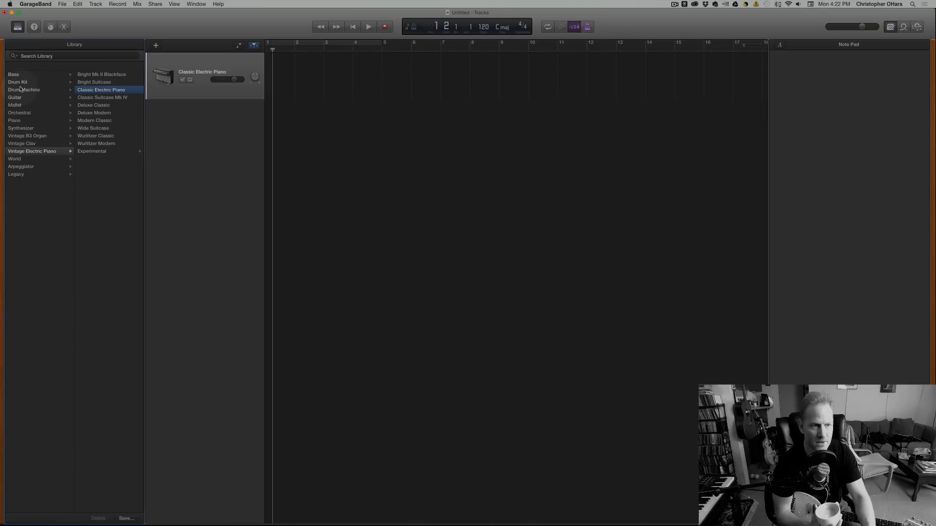
Select the Classic Electric Piano track and change its sound to the Modern Classic patch.
{"action": "left_click", "coordinate": [189, 73]}
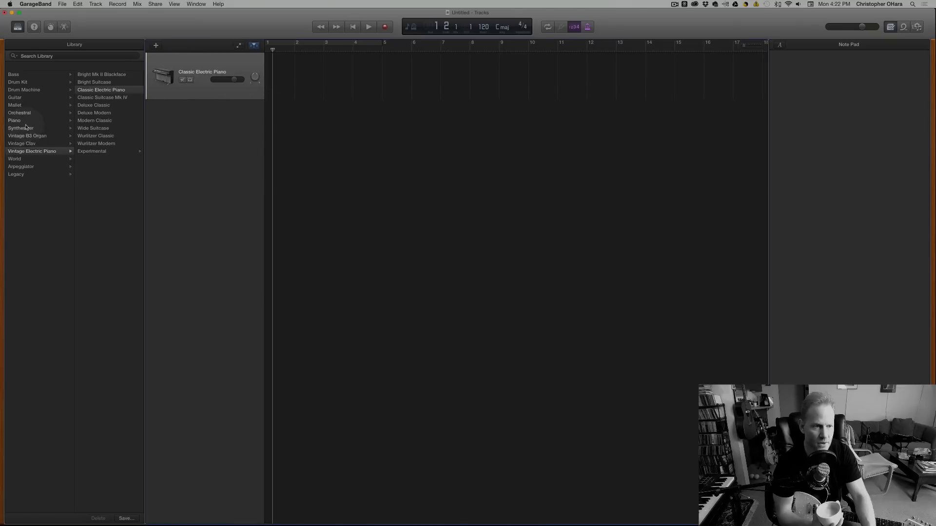
{"action": "left_click", "coordinate": [99, 121]}
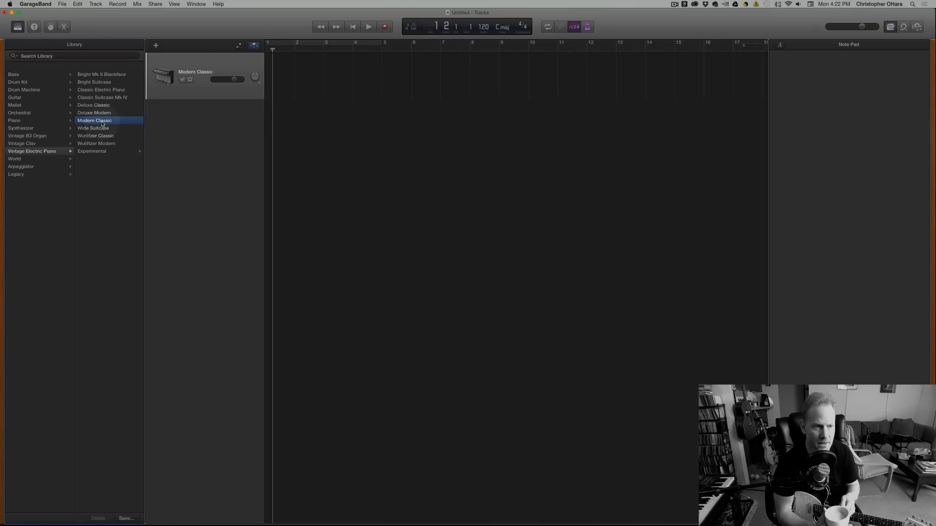
Try the Vintage Clav patches Koto Clone and Classic D6 on the track, and settle on 70s Funk Clav.
{"action": "left_click", "coordinate": [39, 143]}
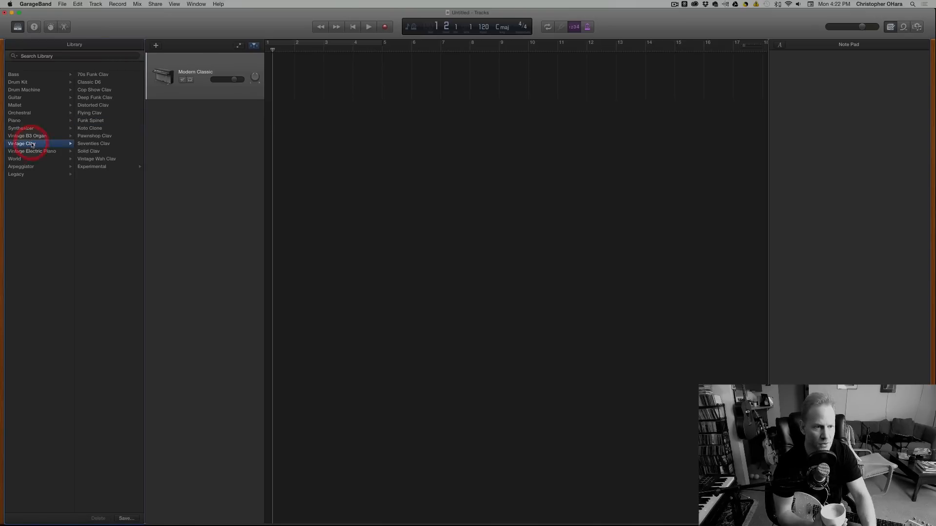
{"action": "left_click", "coordinate": [90, 128]}
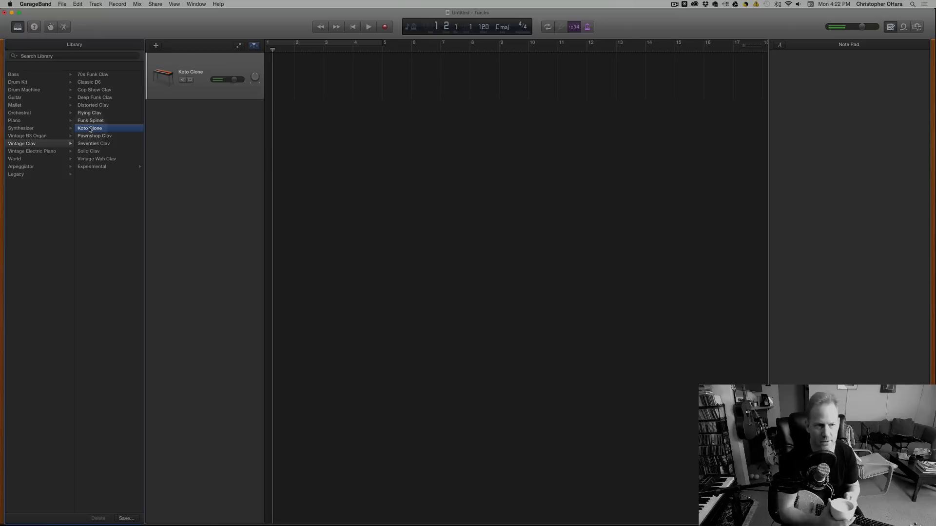
{"action": "left_click", "coordinate": [92, 82]}
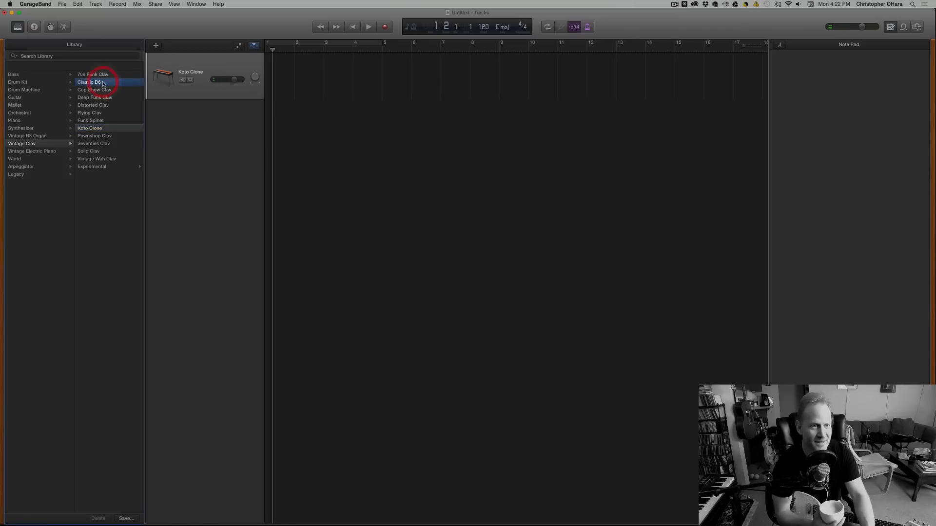
{"action": "left_click", "coordinate": [101, 75]}
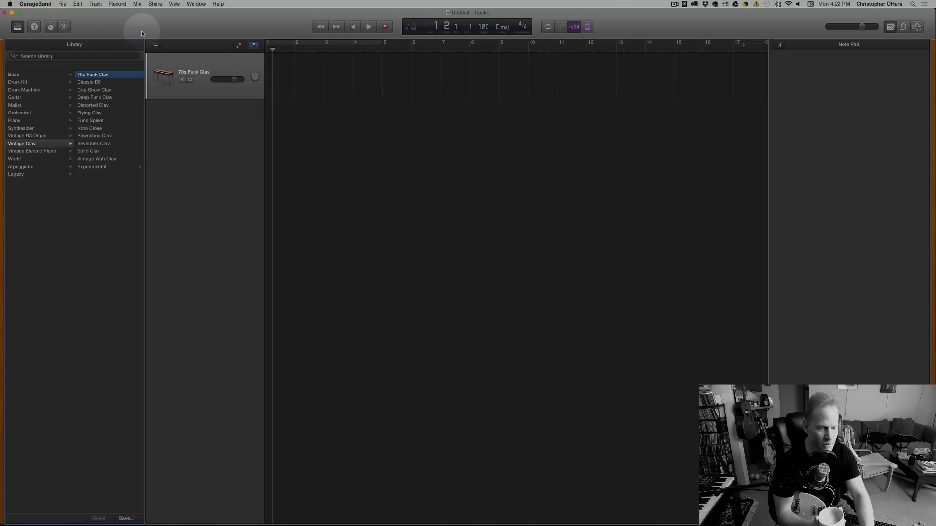
{"action": "left_click", "coordinate": [53, 253]}
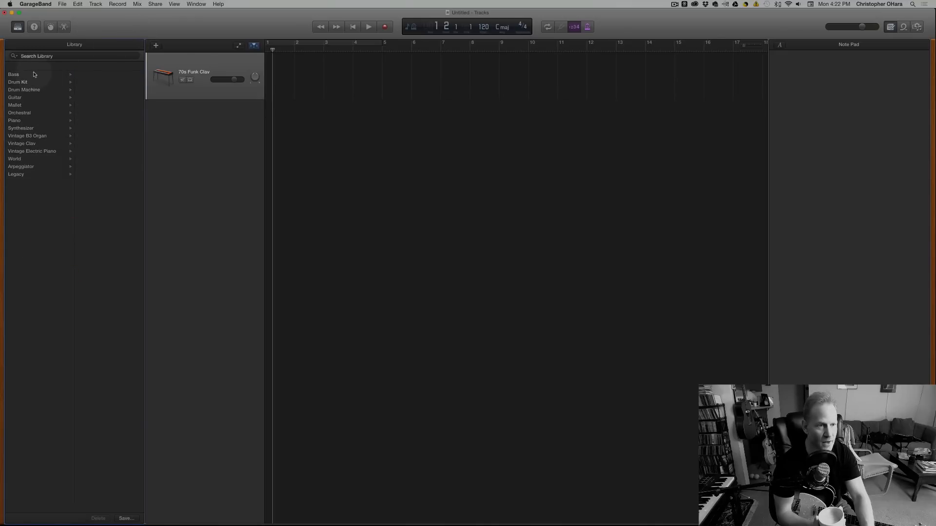
Show Quick Help, bring its window near the toolbar's help control to read the description, and hide it again.
{"action": "left_click", "coordinate": [35, 27]}
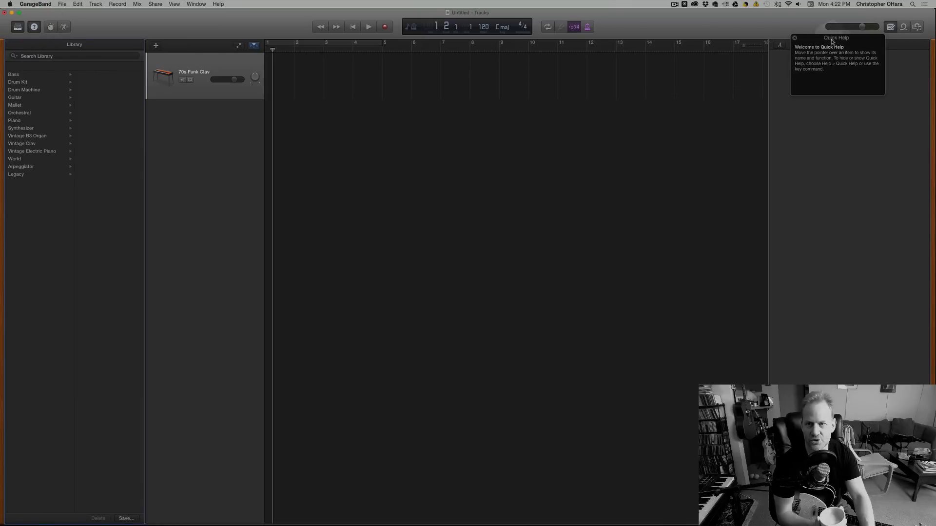
{"action": "left_click_drag", "start_coordinate": [836, 38], "coordinate": [200, 13]}
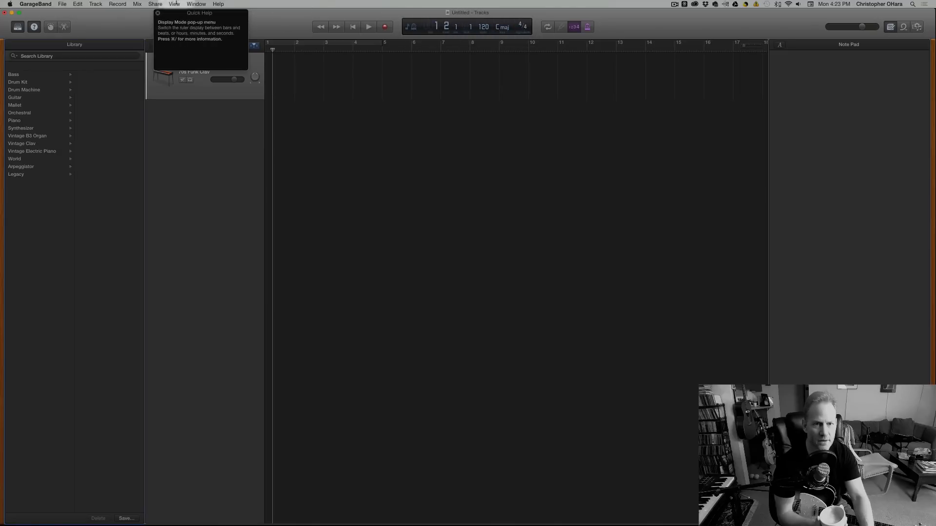
{"action": "left_click", "coordinate": [35, 26]}
Show the 70s Funk Clav track's Smart Controls, switch to its Piano Roll editor, and hide the editor.
{"action": "left_click", "coordinate": [51, 27]}
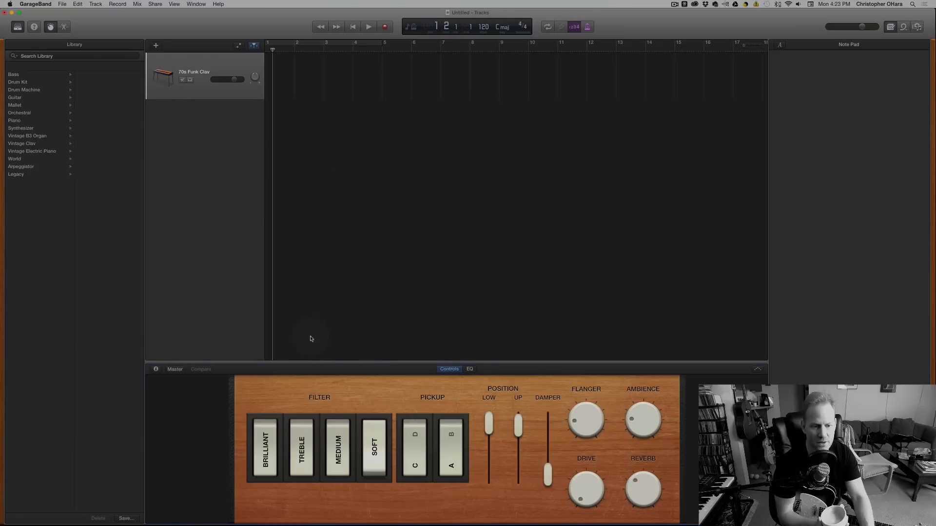
{"action": "left_click", "coordinate": [63, 27]}
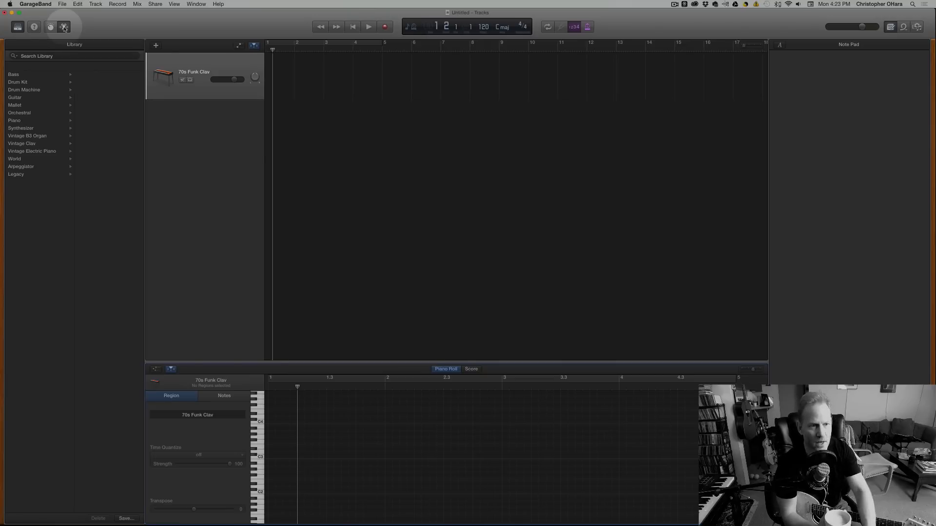
{"action": "left_click", "coordinate": [64, 27]}
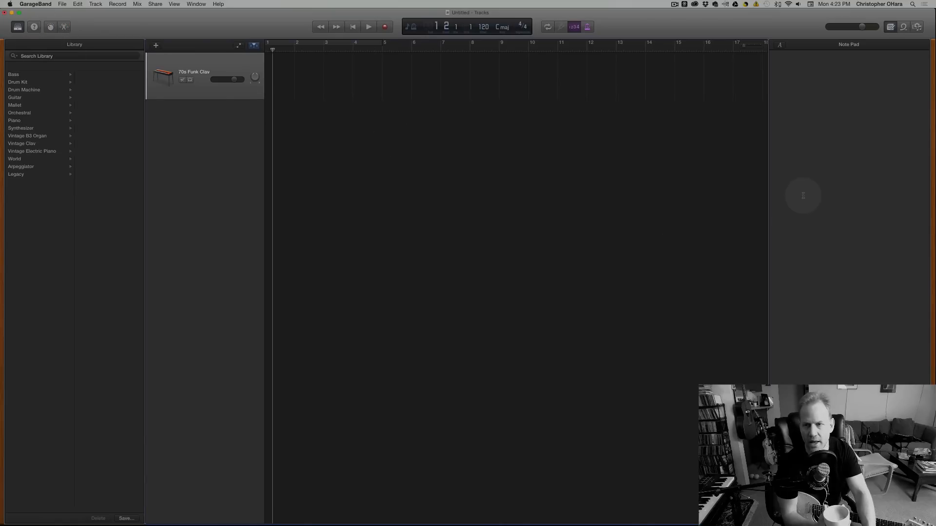
{"action": "scroll", "coordinate": [760, 43], "scroll_direction": "left", "scroll_amount": 1}
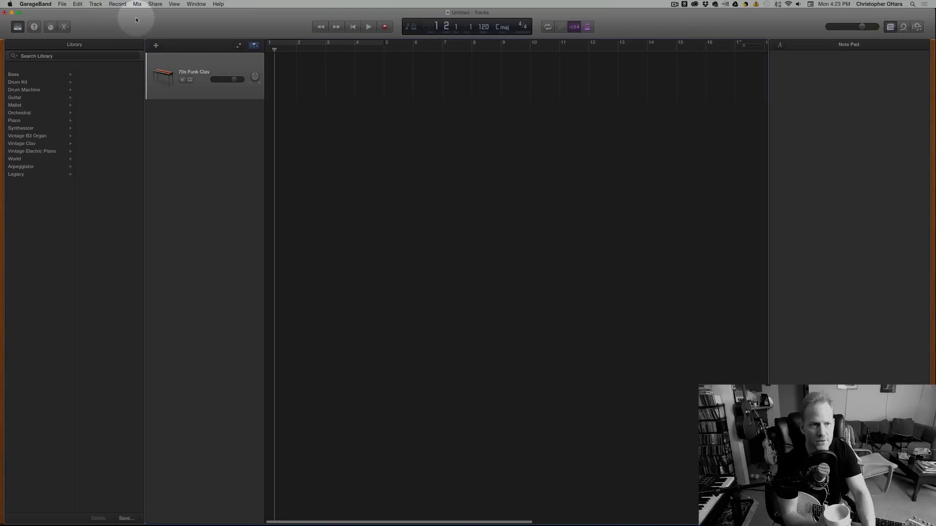
{"action": "left_click_drag", "start_coordinate": [138, 23], "coordinate": [141, 23]}
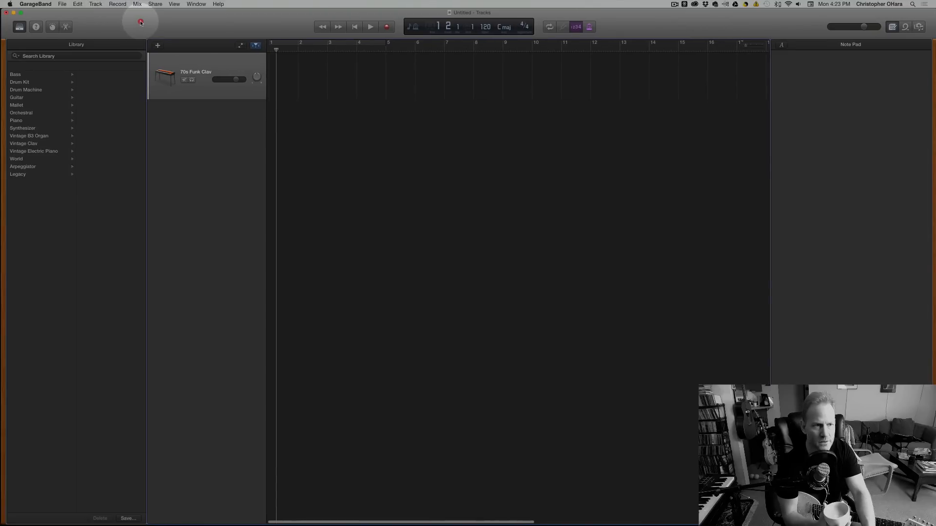
{"action": "left_click", "coordinate": [96, 4]}
{"action": "left_click", "coordinate": [101, 14]}
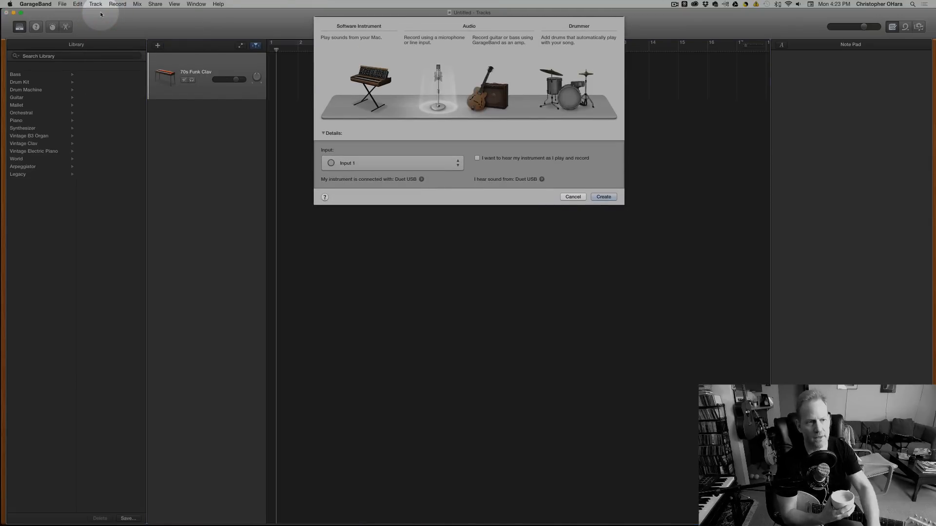
{"action": "left_click", "coordinate": [568, 197]}
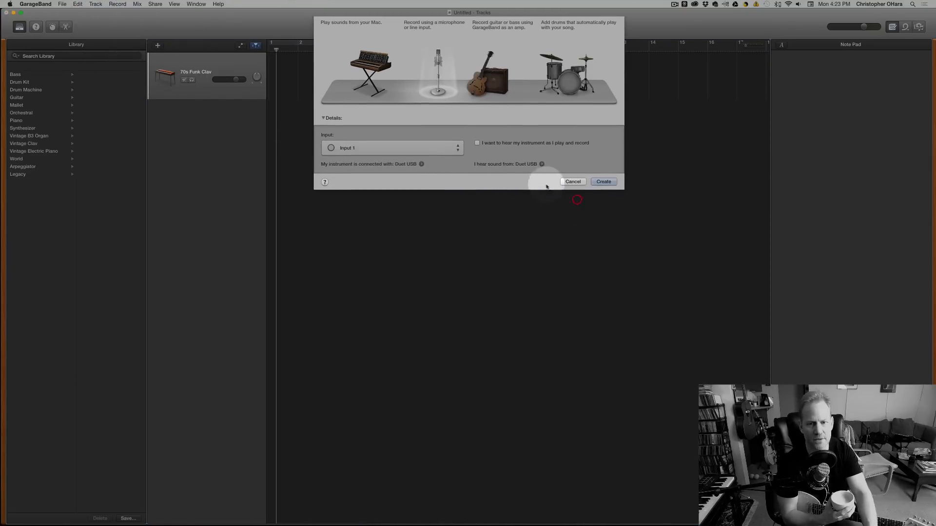
Add a new Drummer track to the project.
{"action": "left_click", "coordinate": [96, 4]}
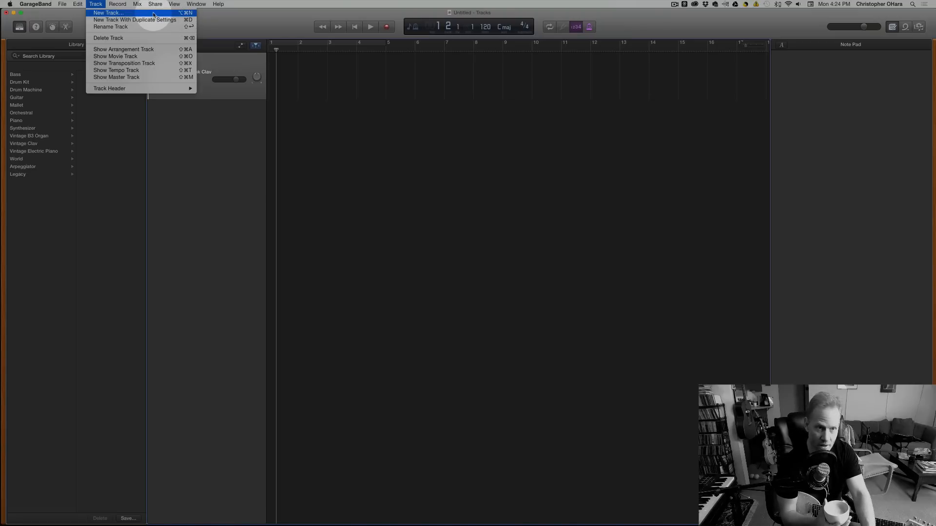
{"action": "left_click", "coordinate": [153, 15]}
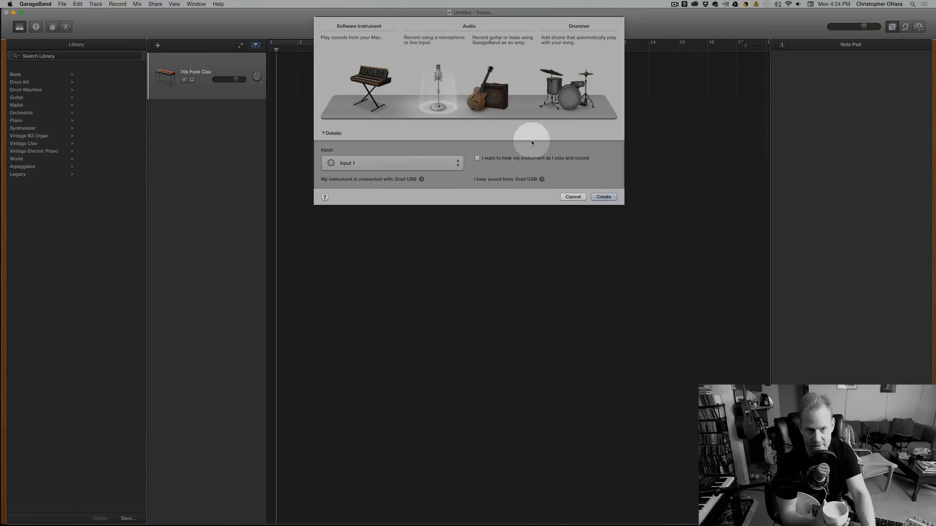
{"action": "left_click", "coordinate": [575, 91]}
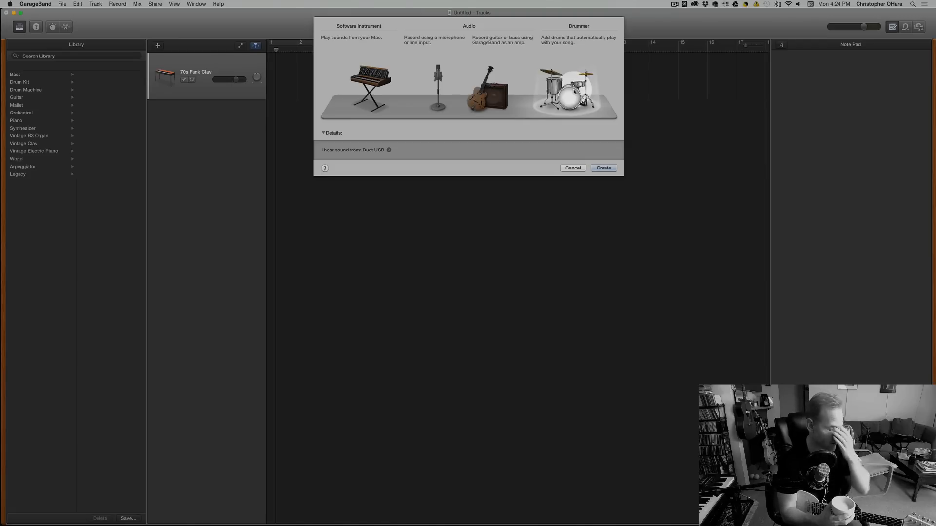
{"action": "left_click", "coordinate": [601, 169]}
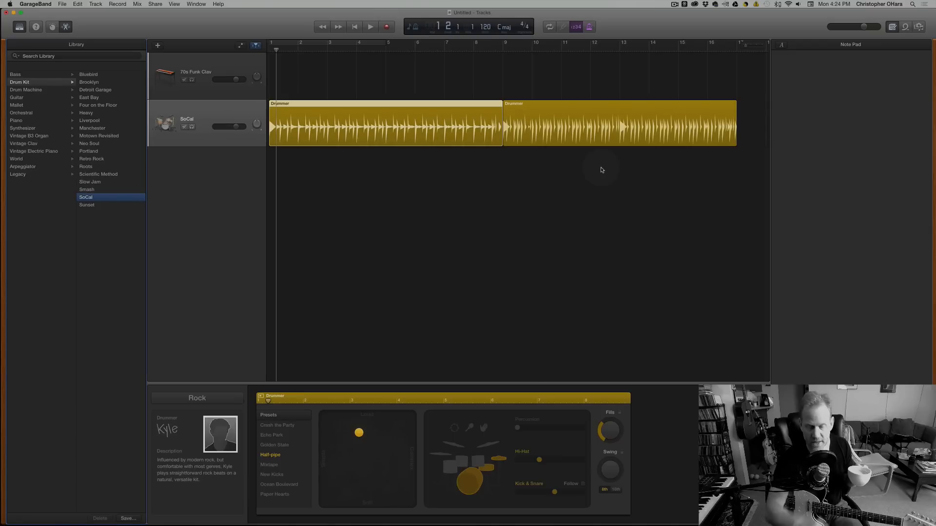
Turn on cycle mode for bars 1 to 4, play the looped drum part briefly, and stop playback.
{"action": "key", "text": "c"}
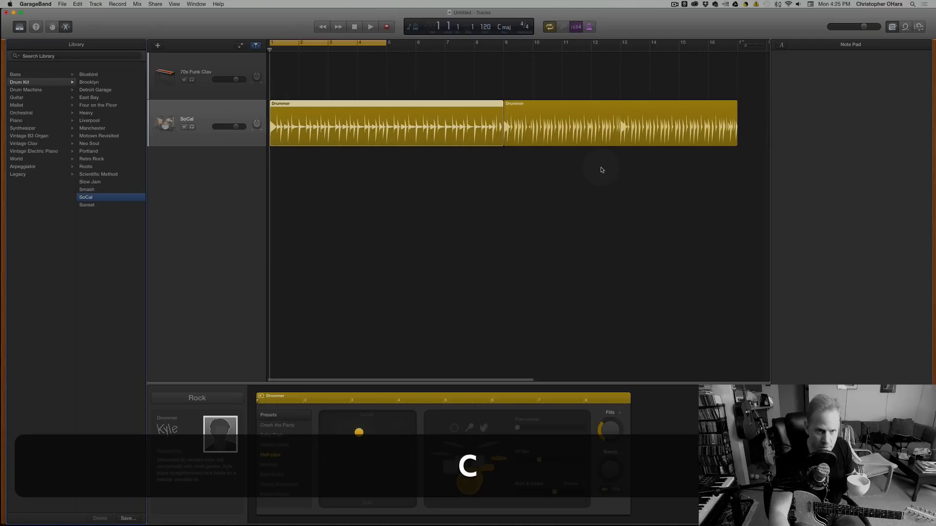
{"action": "key", "text": "space"}
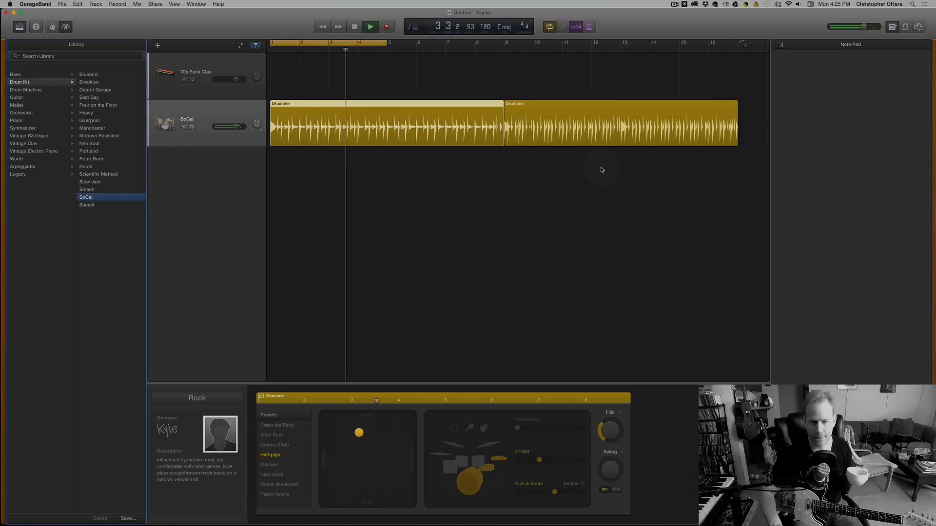
{"action": "key", "text": "space"}
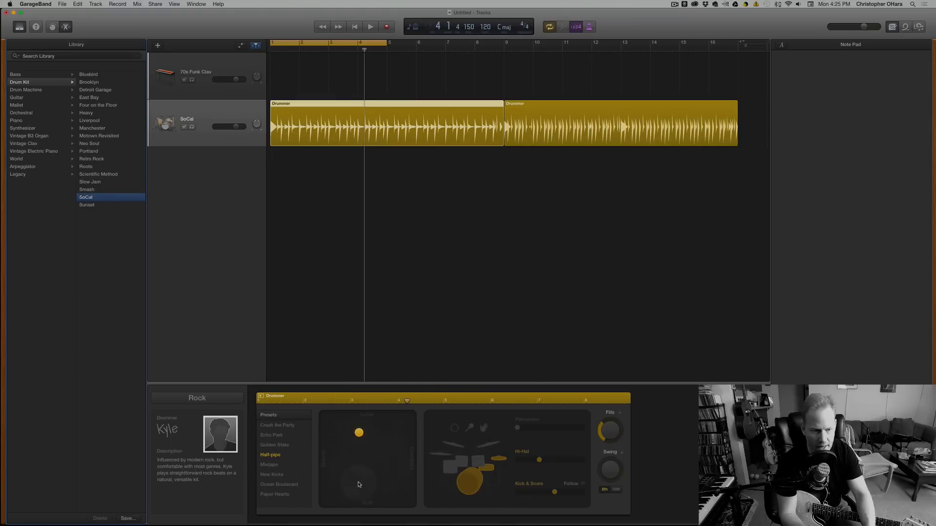
Lower the first Drummer region's performance puck to near the soft end of the X/Y pad, slightly toward the simple side.
{"action": "left_click_drag", "start_coordinate": [359, 432], "coordinate": [362, 433]}
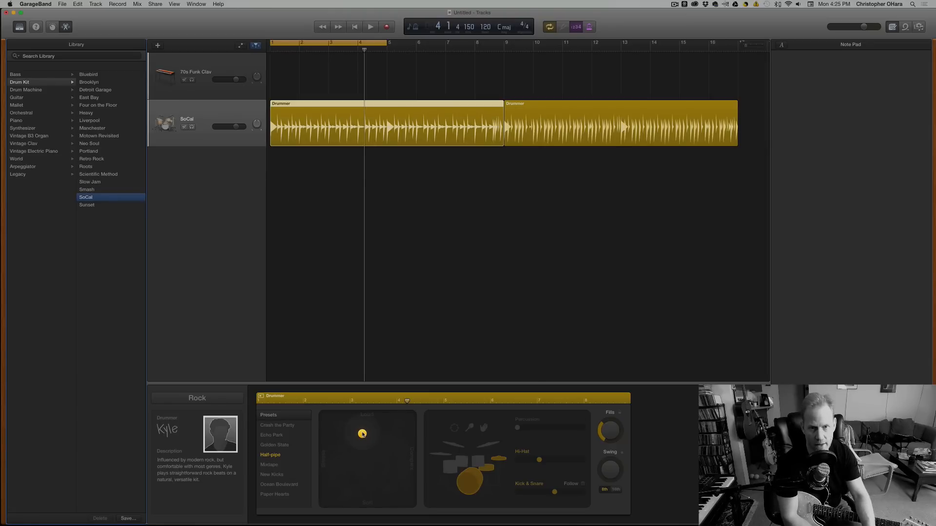
{"action": "left_click_drag", "start_coordinate": [362, 434], "coordinate": [366, 498]}
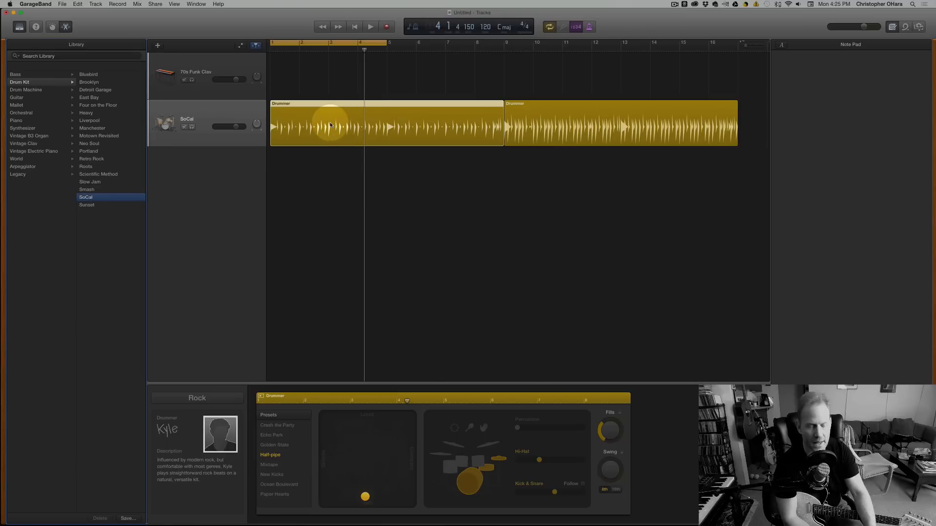
{"action": "scroll", "coordinate": [343, 280], "scroll_direction": "right", "scroll_amount": 1}
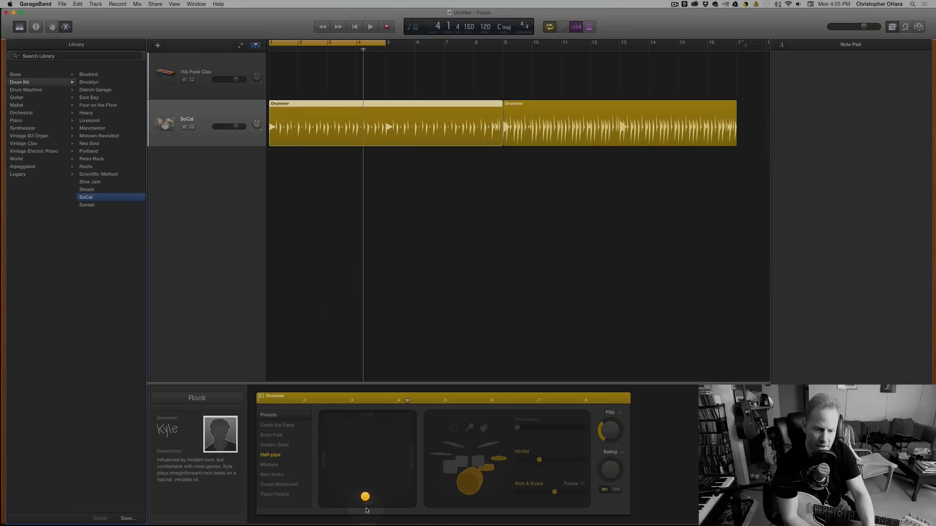
{"action": "left_click_drag", "start_coordinate": [365, 497], "coordinate": [356, 489]}
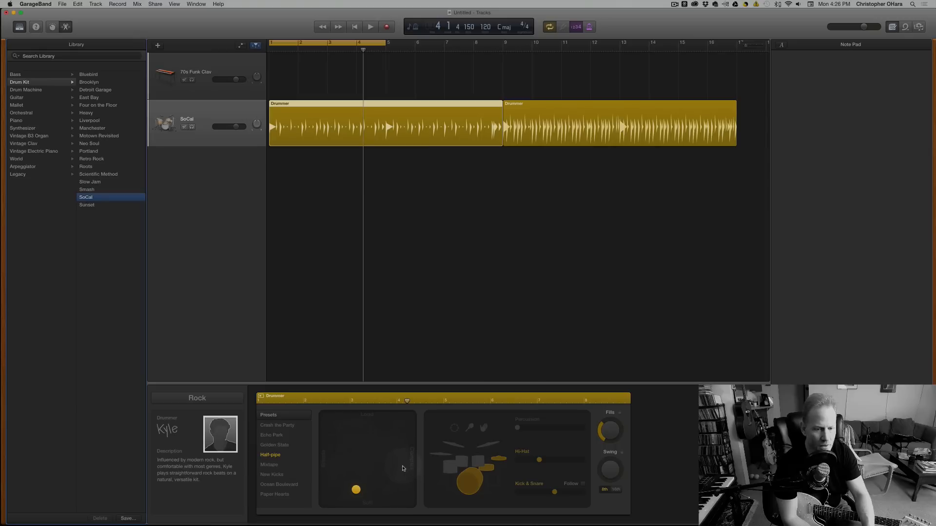
Raise the first Drummer region's puck to the loud end of the X/Y pad, and play and stop the part.
{"action": "left_click_drag", "start_coordinate": [355, 489], "coordinate": [368, 418]}
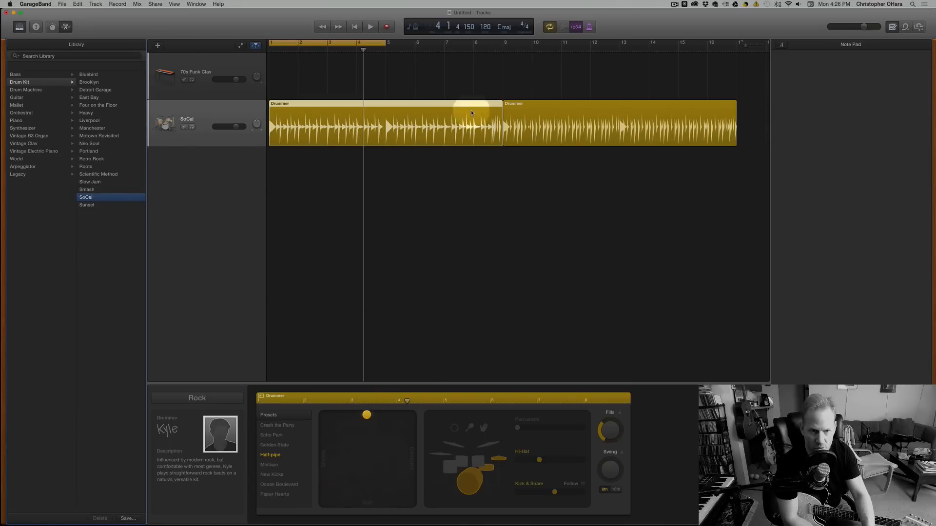
{"action": "scroll", "coordinate": [347, 107], "scroll_direction": "right", "scroll_amount": 1}
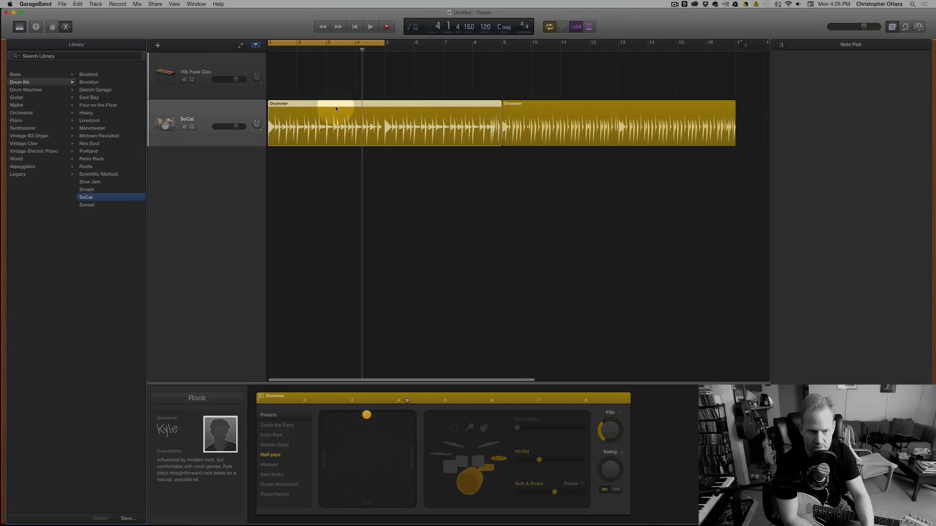
{"action": "scroll", "coordinate": [342, 247], "scroll_direction": "right", "scroll_amount": 1}
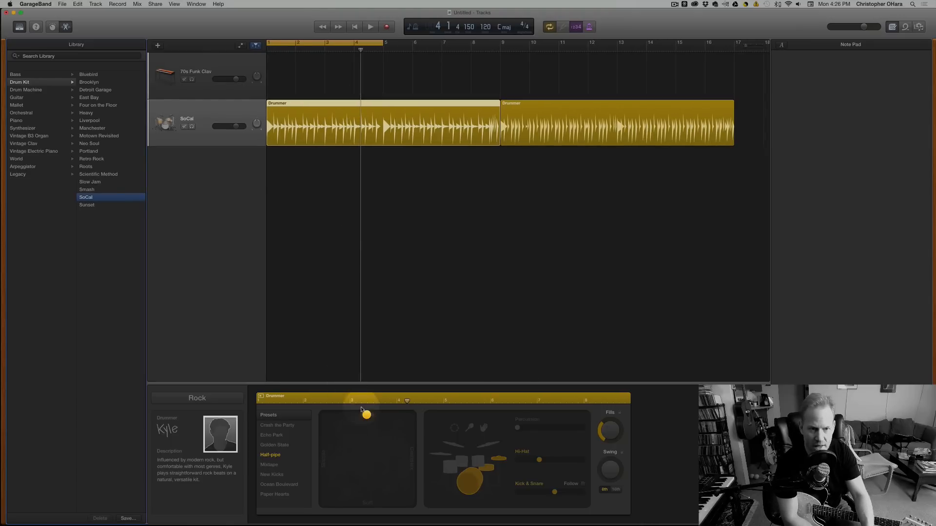
{"action": "left_click_drag", "start_coordinate": [367, 416], "coordinate": [362, 403]}
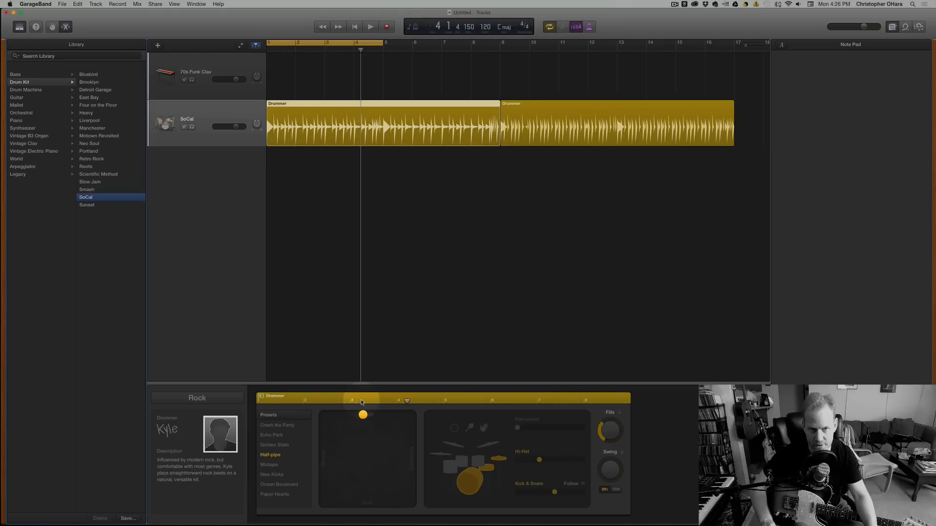
{"action": "key", "text": "space"}
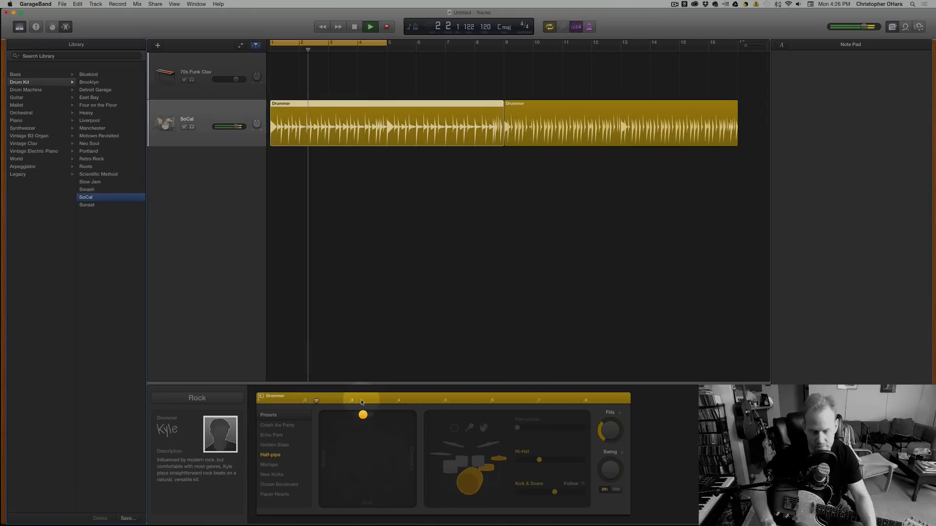
{"action": "key", "text": "space"}
Return the first Drummer region's puck to the soft end of the X/Y pad, and listen to the quieter part briefly.
{"action": "left_click_drag", "start_coordinate": [363, 414], "coordinate": [366, 499]}
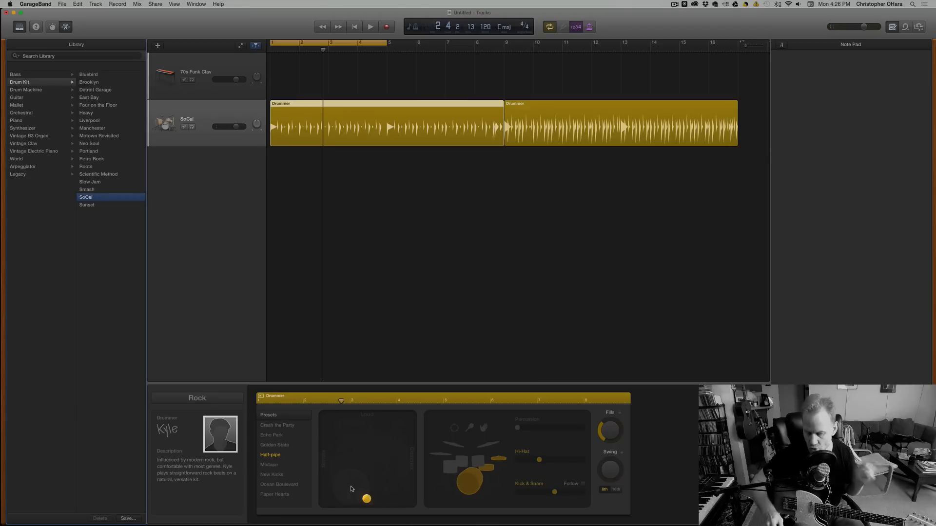
{"action": "key", "text": "space"}
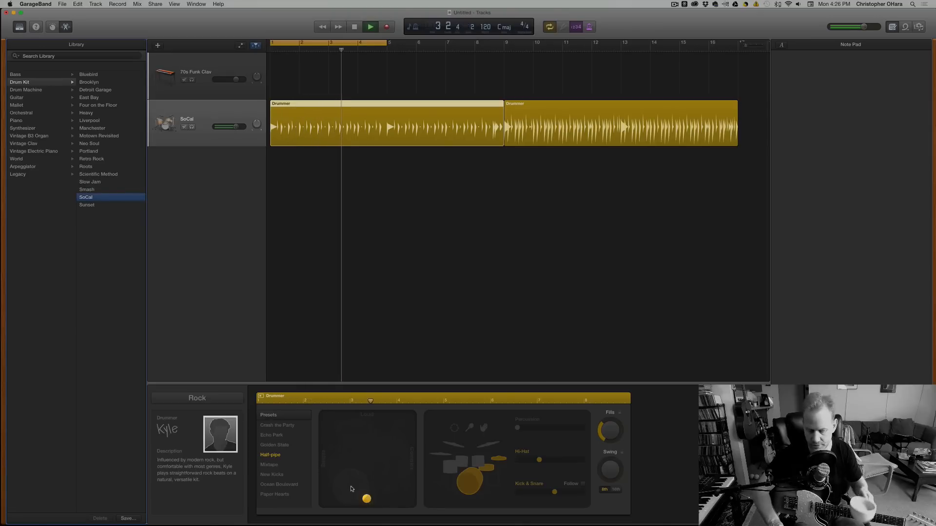
{"action": "key", "text": "space"}
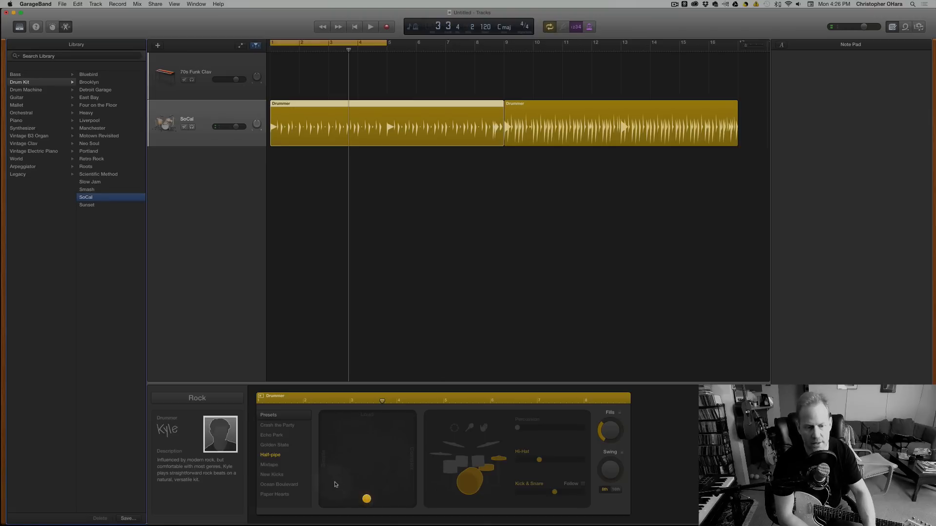
Set the first Drummer region's puck near the centre of the X/Y pad, and select the second Drummer region.
{"action": "left_click_drag", "start_coordinate": [367, 498], "coordinate": [378, 465]}
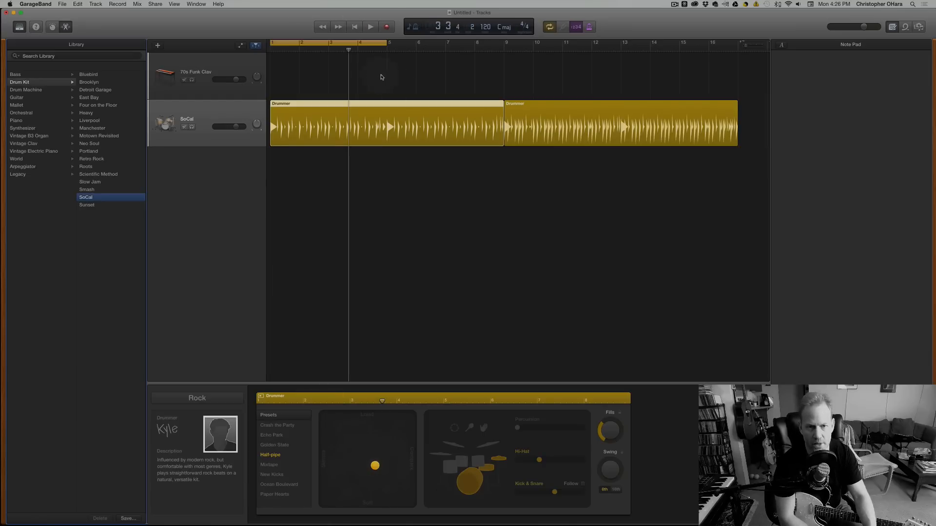
{"action": "left_click", "coordinate": [598, 124]}
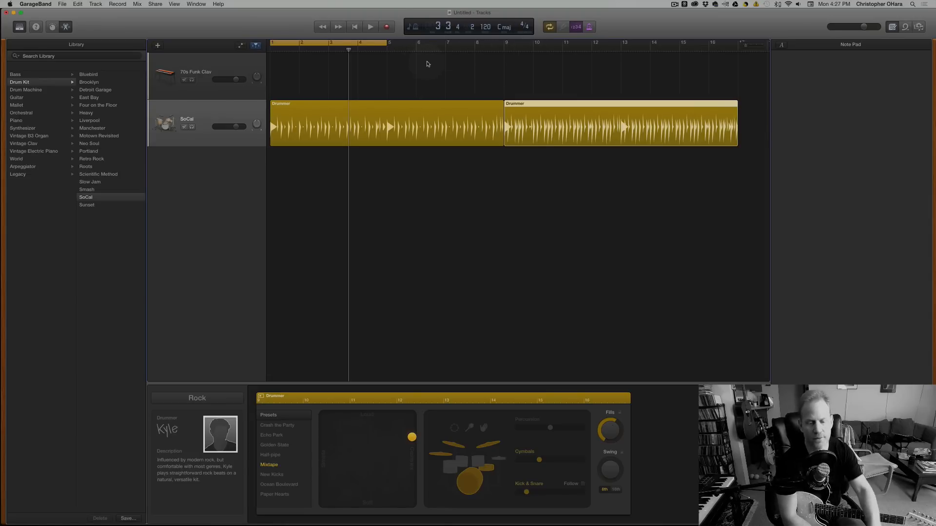
Move the second Drummer region's puck to the simple side of the X/Y pad, about midway between loud and soft.
{"action": "left_click_drag", "start_coordinate": [412, 437], "coordinate": [396, 439]}
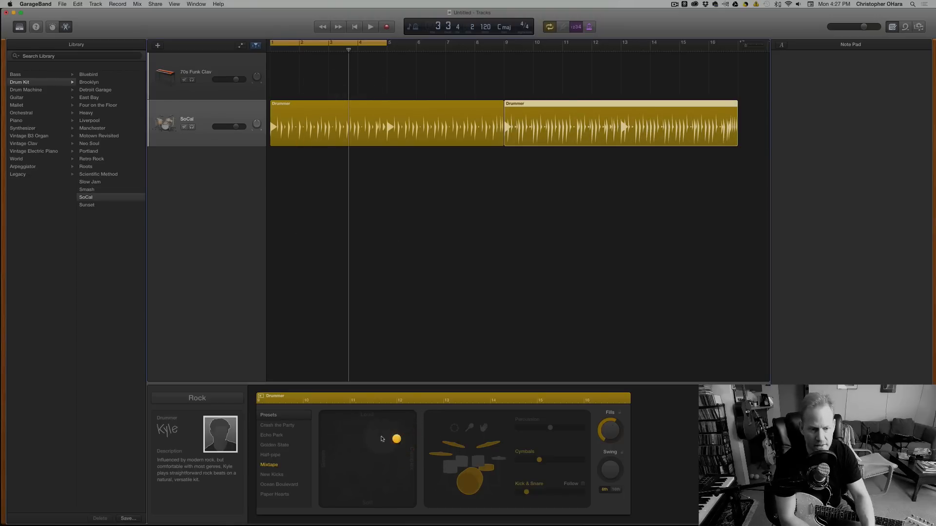
{"action": "left_click_drag", "start_coordinate": [396, 439], "coordinate": [343, 461]}
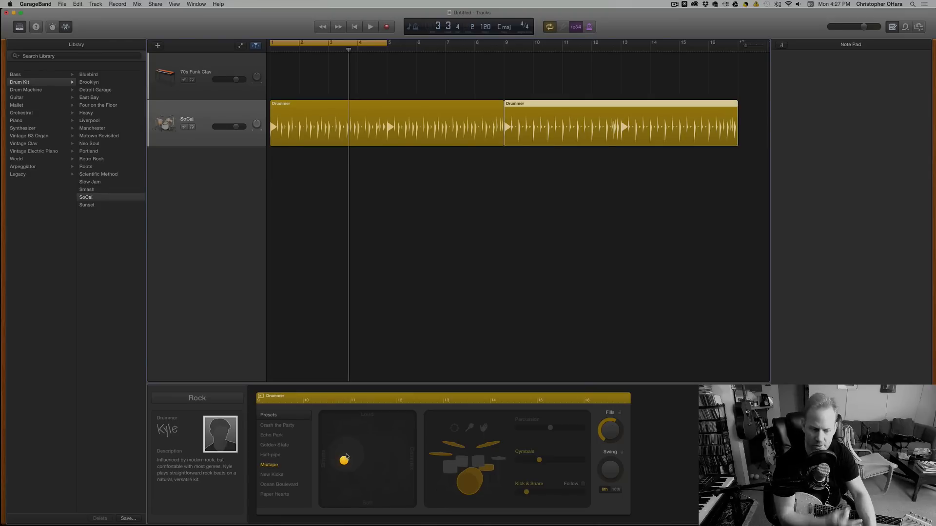
{"action": "left_click_drag", "start_coordinate": [343, 460], "coordinate": [345, 457]}
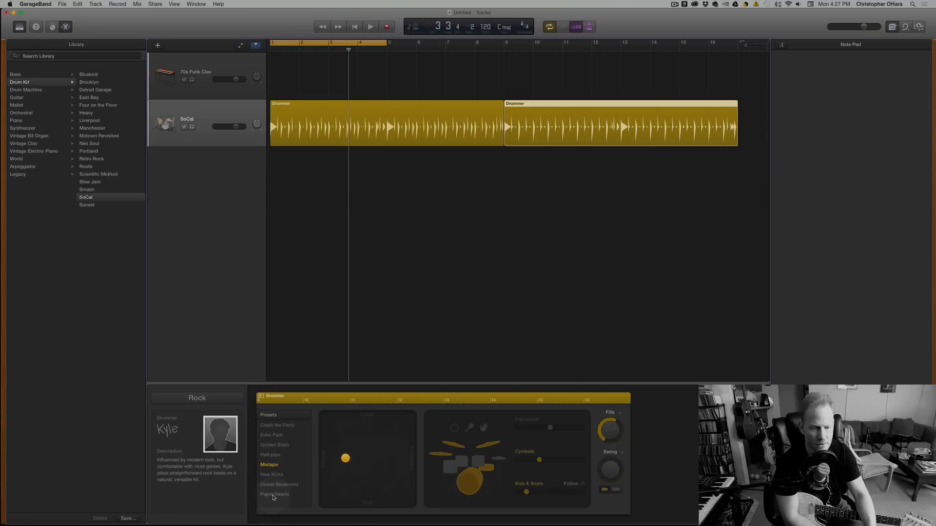
Apply the Crash the Party preset to the second Drummer region, and play and stop the drums.
{"action": "left_click", "coordinate": [273, 428]}
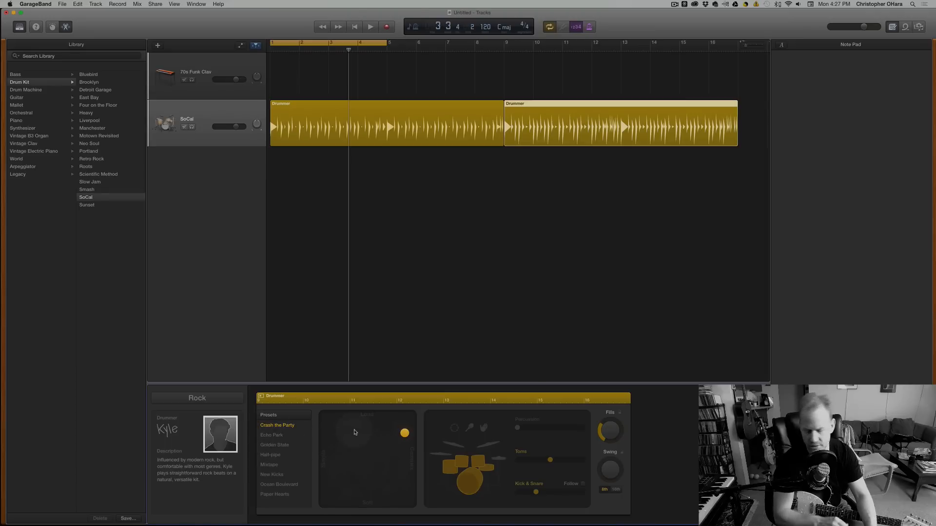
{"action": "key", "text": "space"}
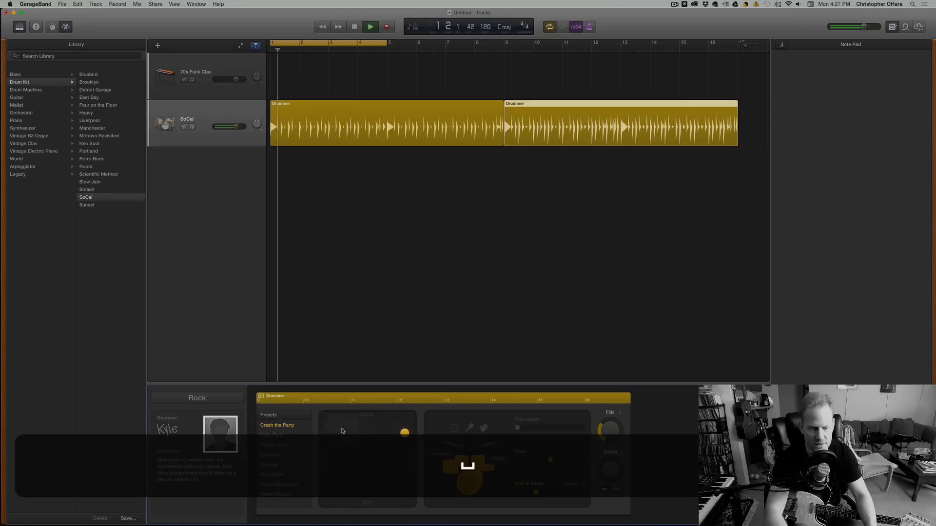
{"action": "key", "text": "space"}
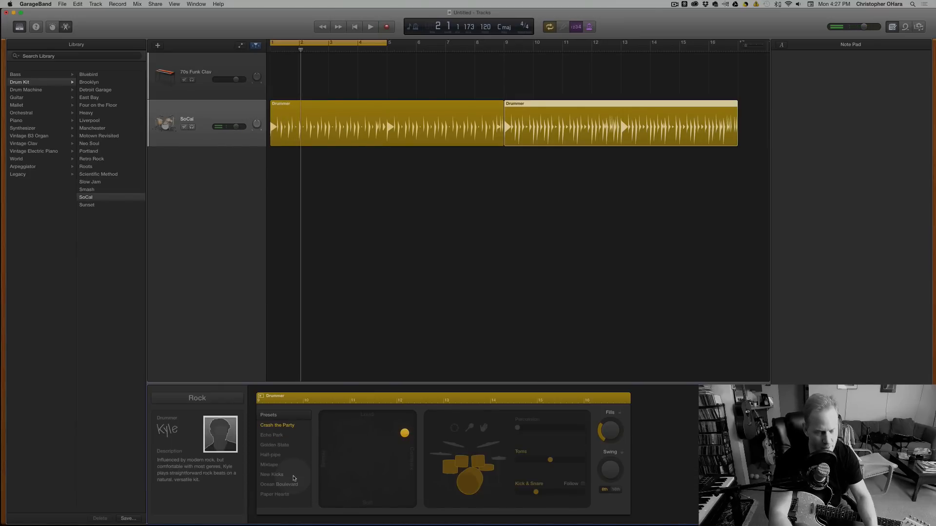
Apply the New Kicks preset to the second Drummer region, change the drum kit to Retro Rock, and audition it.
{"action": "left_click", "coordinate": [293, 476]}
{"action": "key", "text": "space"}
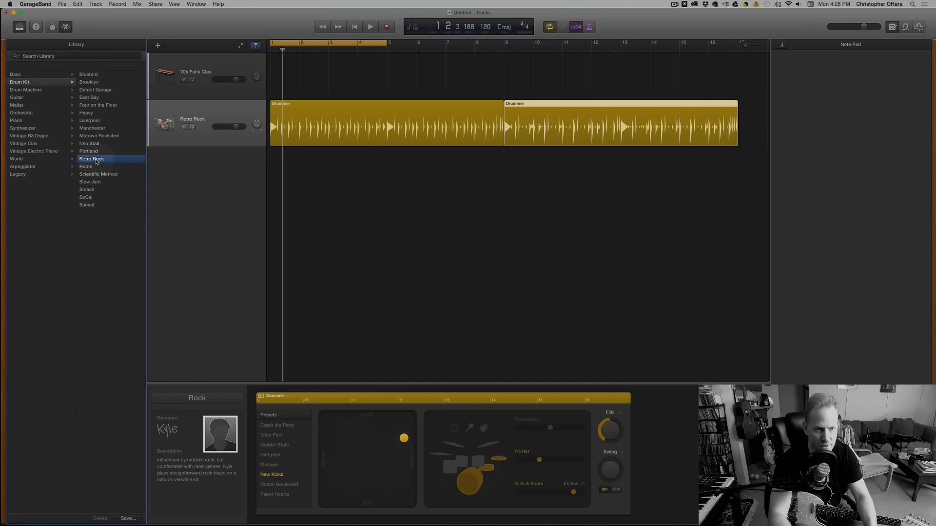
{"action": "key", "text": "space"}
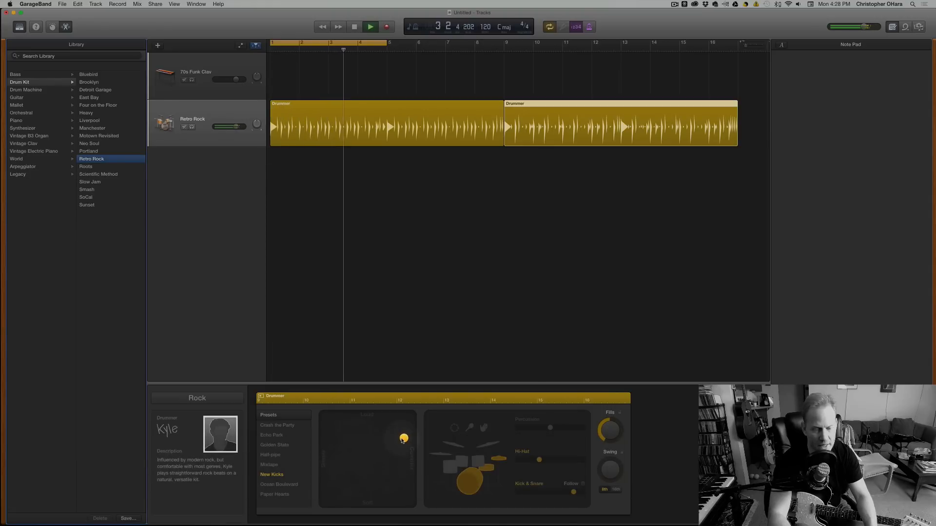
{"action": "key", "text": "space"}
Move the second region's puck to the far simple edge of the X/Y pad at medium loudness, playing the drums between adjustments.
{"action": "left_click_drag", "start_coordinate": [359, 442], "coordinate": [353, 460]}
{"action": "key", "text": "space"}
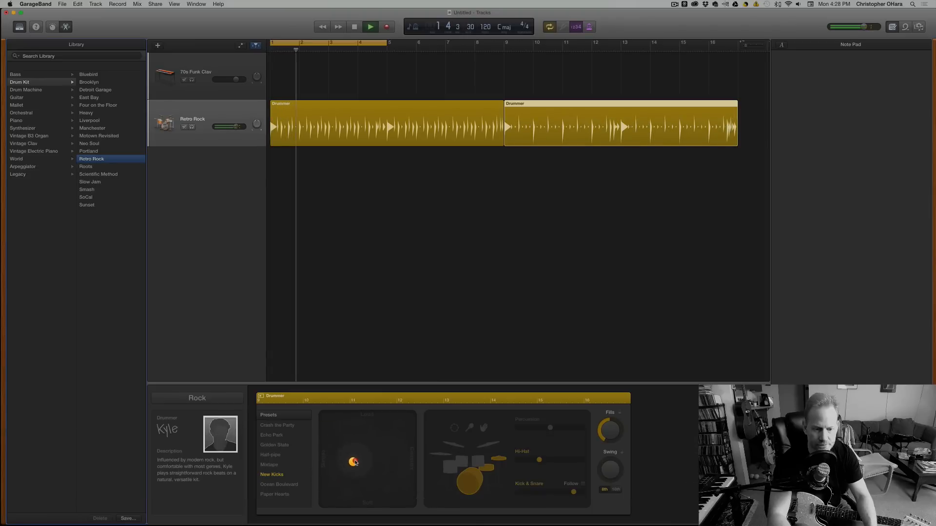
{"action": "key", "text": "space"}
{"action": "key", "text": "space"}
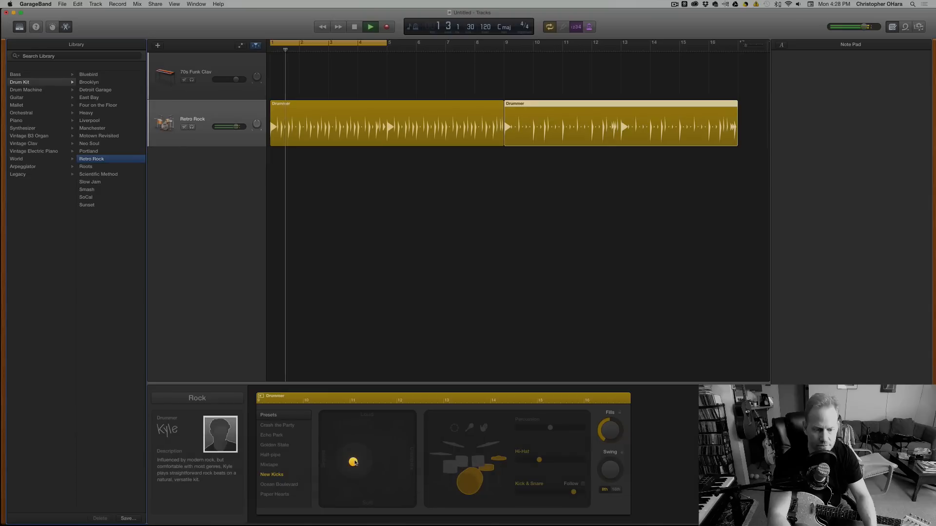
{"action": "left_click_drag", "start_coordinate": [354, 462], "coordinate": [321, 459]}
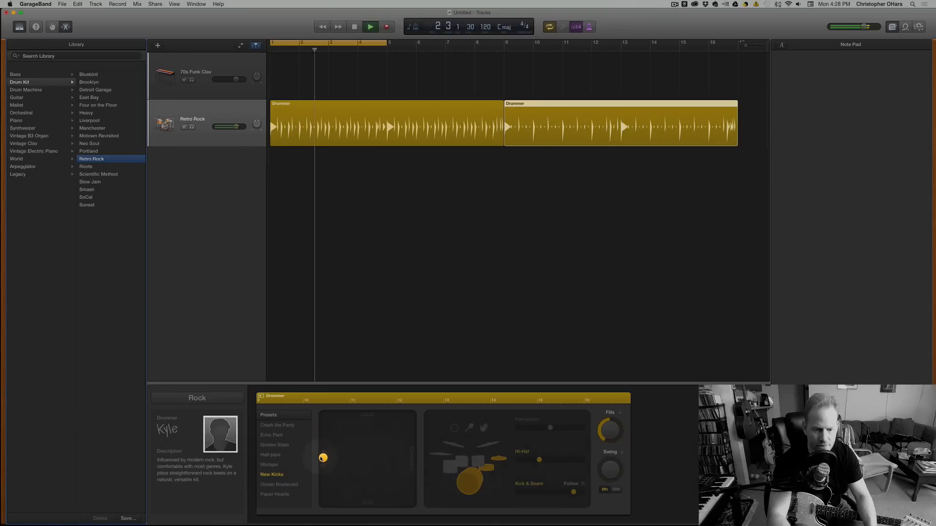
{"action": "key", "text": "space"}
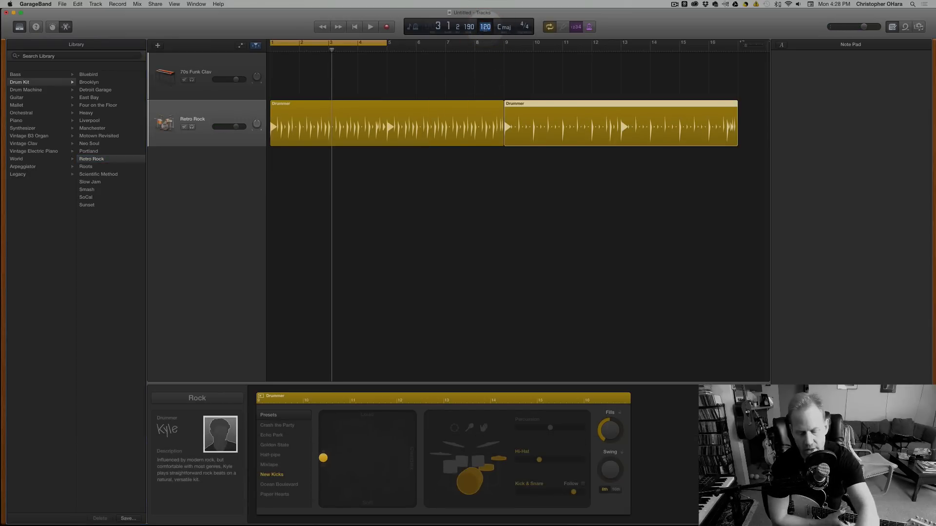
Set the project tempo to 90 and the key signature to G major.
{"action": "type", "text": "90"}
{"action": "key", "text": "Return"}
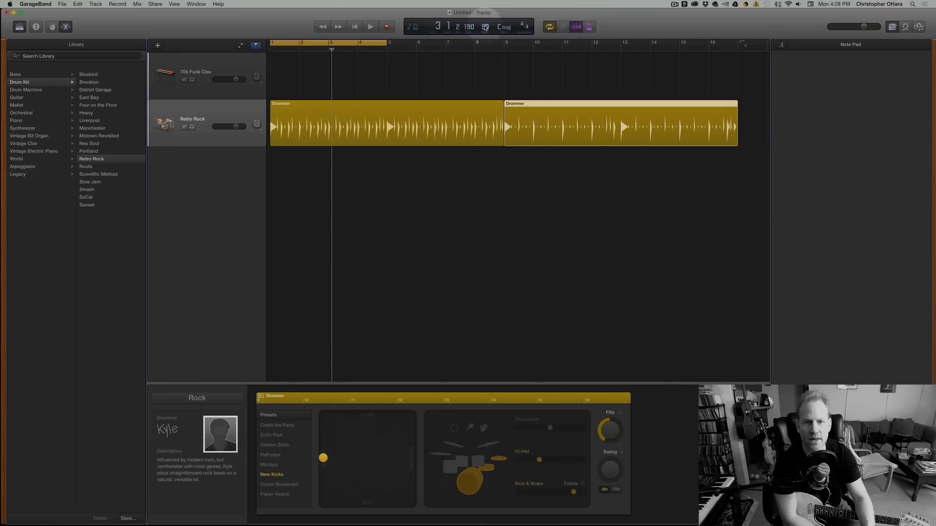
{"action": "left_click", "coordinate": [504, 28]}
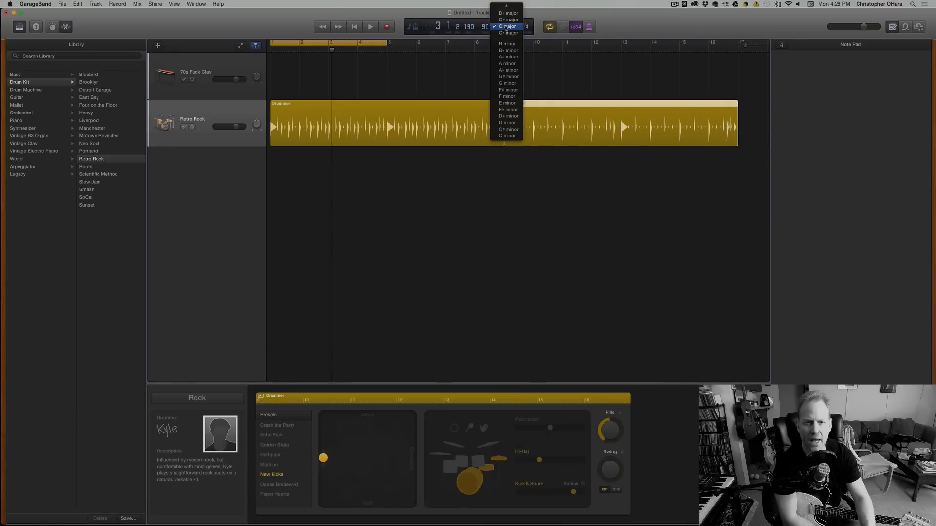
{"action": "scroll", "coordinate": [507, 30], "scroll_direction": "up", "scroll_amount": 5}
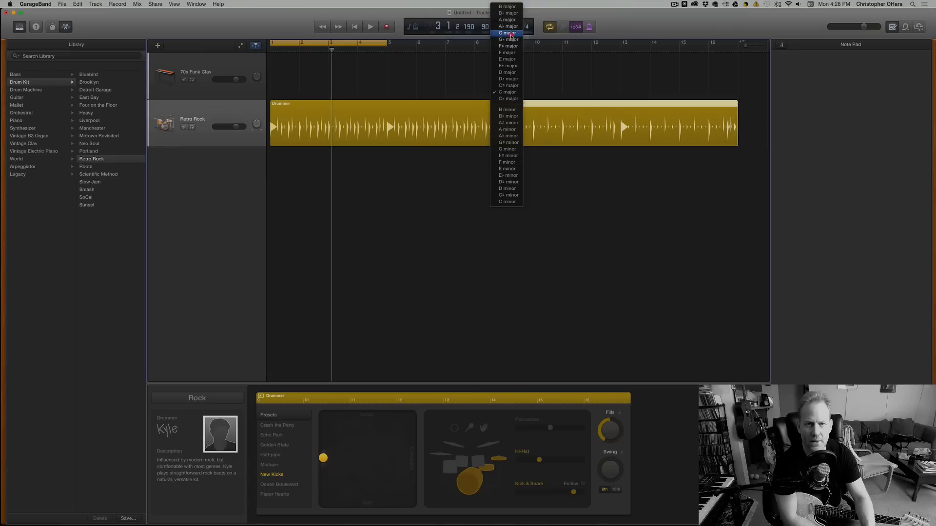
{"action": "left_click", "coordinate": [511, 35]}
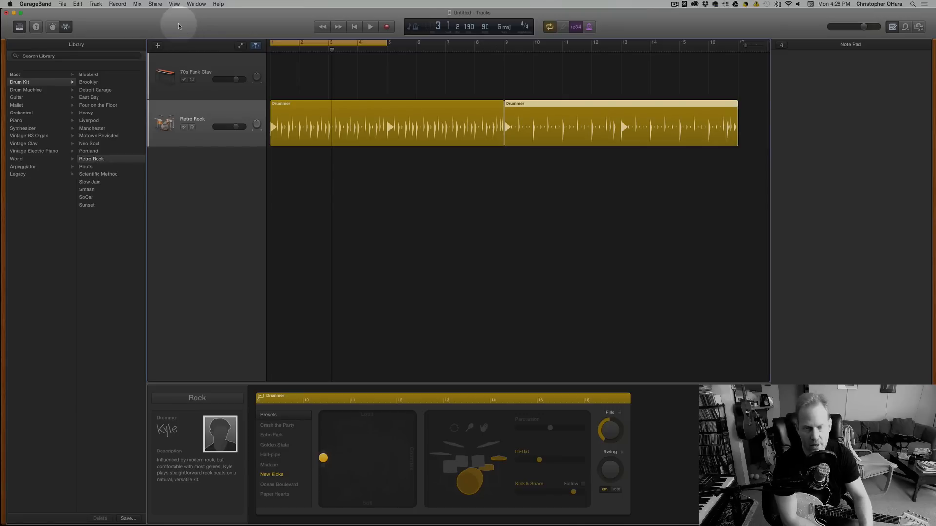
{"action": "left_click", "coordinate": [502, 28]}
{"action": "left_click", "coordinate": [502, 28]}
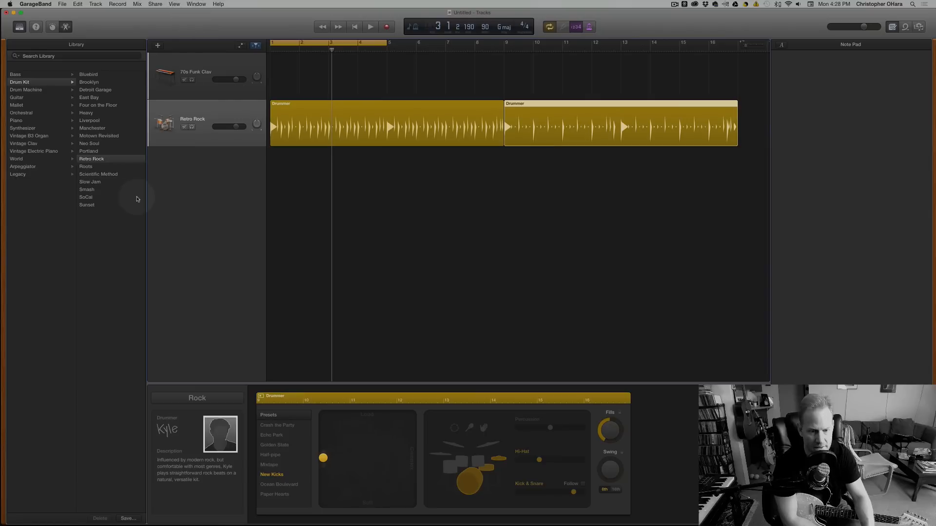
Listen to the drums at the new tempo, apply the Ocean Boulevard preset to the second region, and play again.
{"action": "key", "text": "space"}
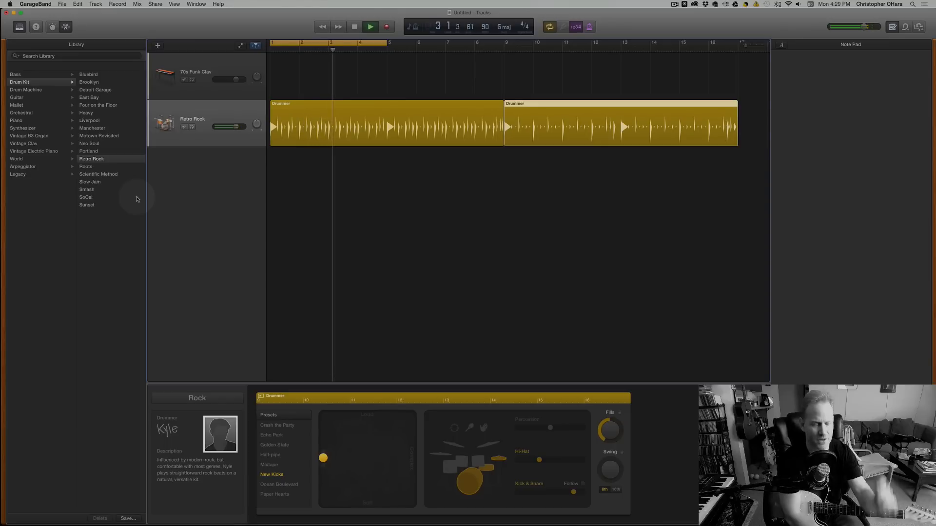
{"action": "key", "text": "space"}
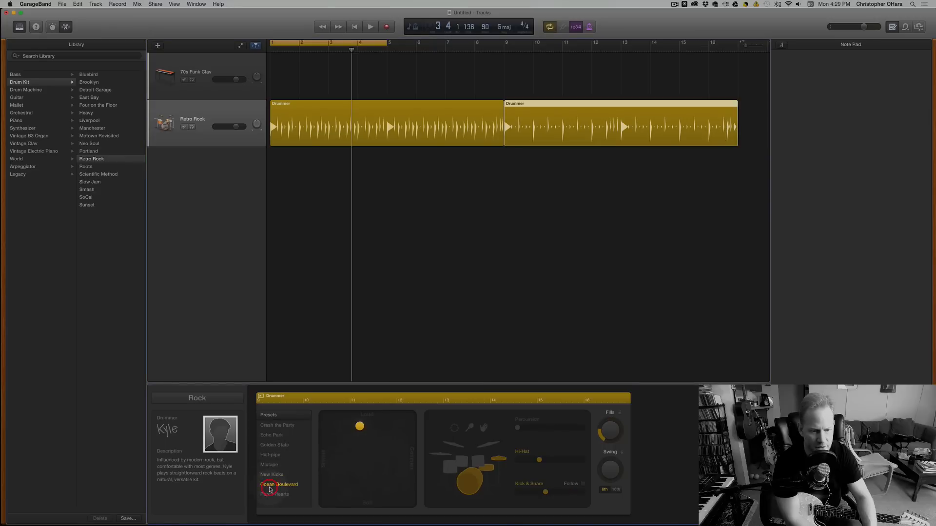
{"action": "key", "text": "space"}
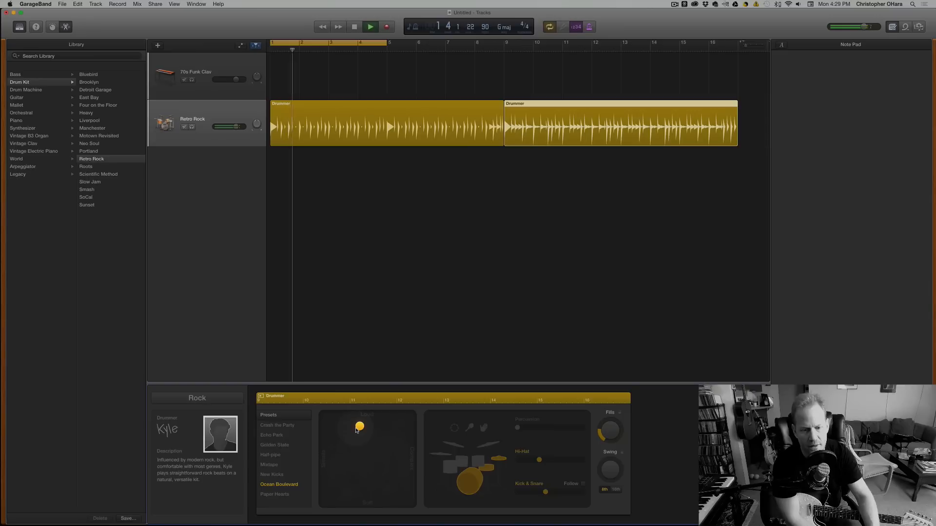
{"action": "key", "text": "space"}
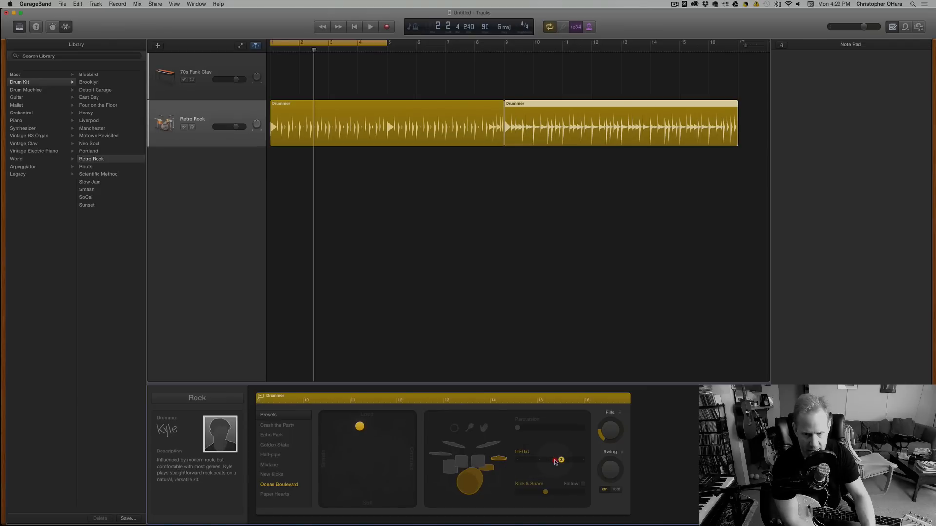
Try the second region's Hi-Hat slider at its maximum during playback, set it to its lowest position, and stop.
{"action": "left_click_drag", "start_coordinate": [542, 461], "coordinate": [525, 461]}
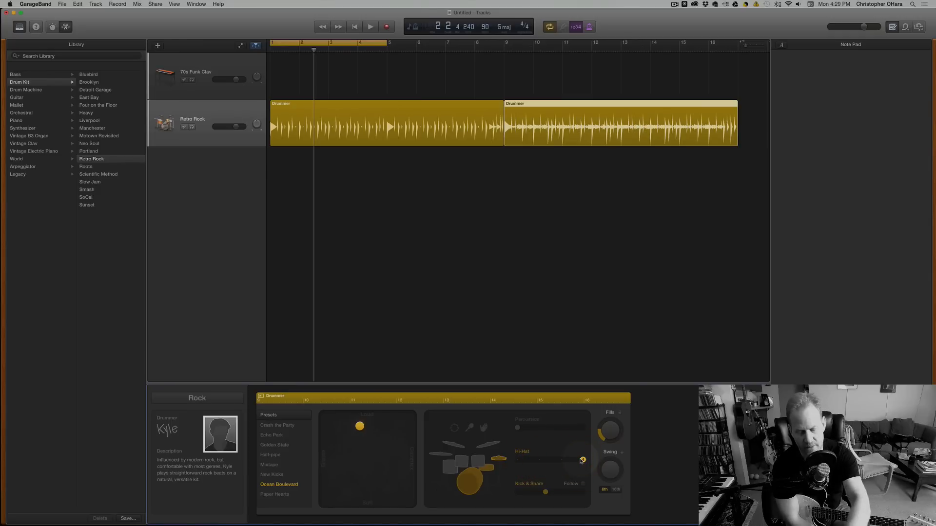
{"action": "key", "text": "space"}
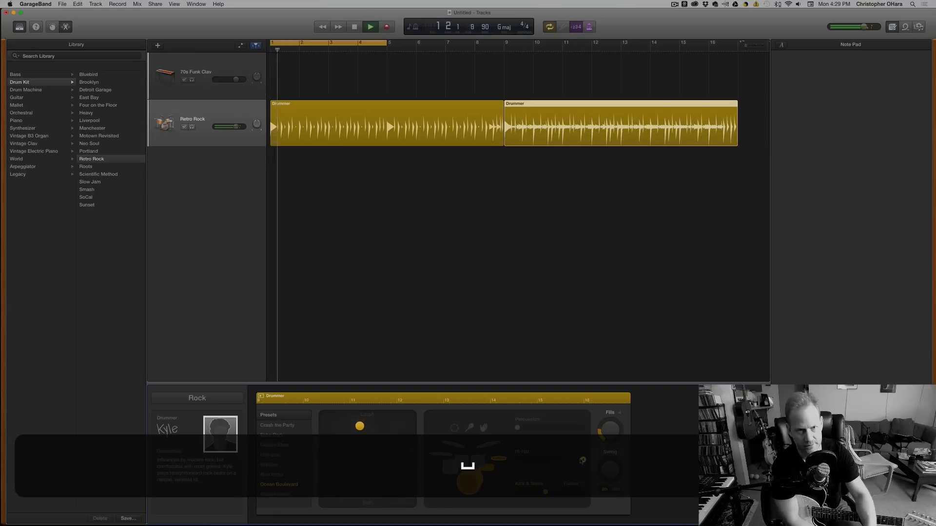
{"action": "key", "text": "XF86AudioRaiseVolume"}
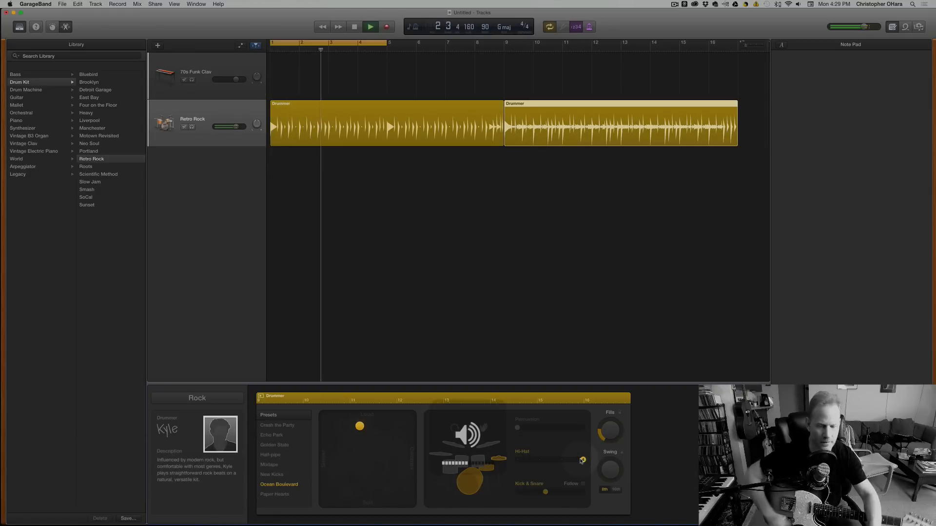
{"action": "left_click", "coordinate": [520, 461]}
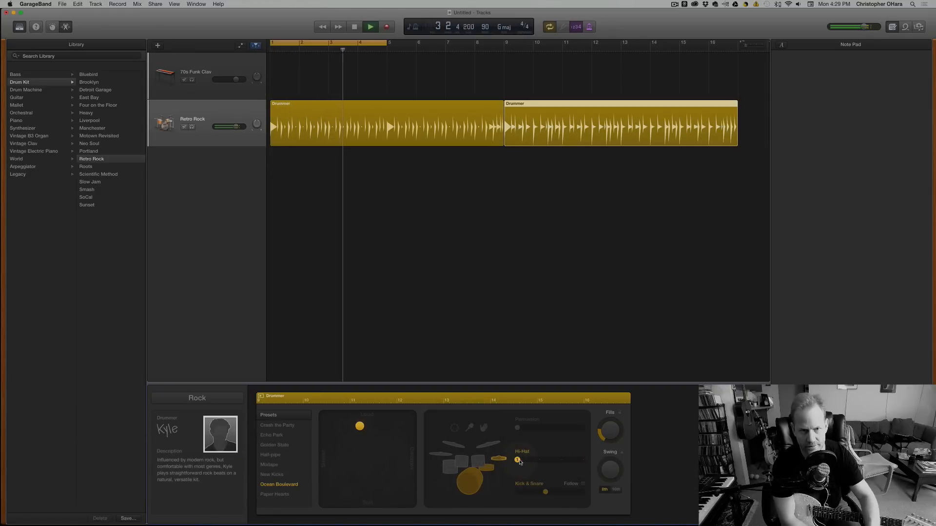
{"action": "key", "text": "space"}
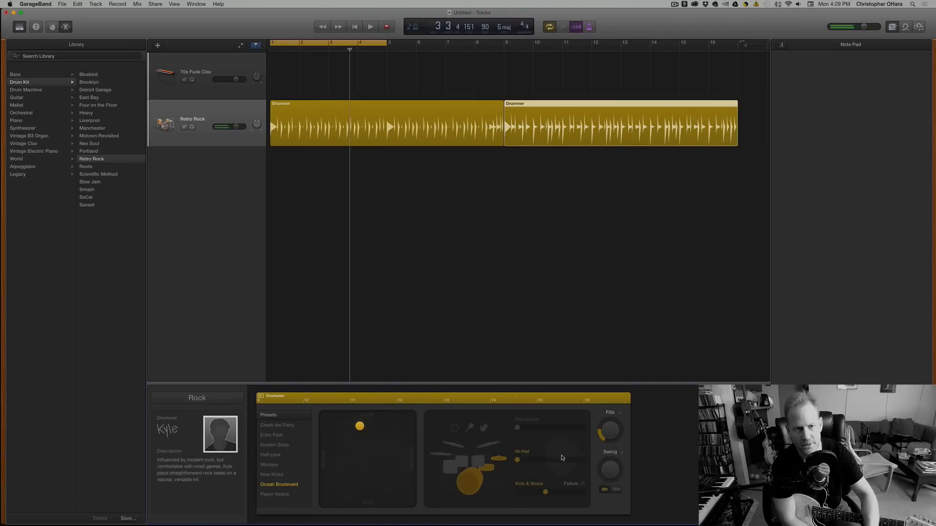
Select the first Drummer region, set its Hi-Hat slider to the lowest position, and play and stop the part.
{"action": "left_click", "coordinate": [367, 129]}
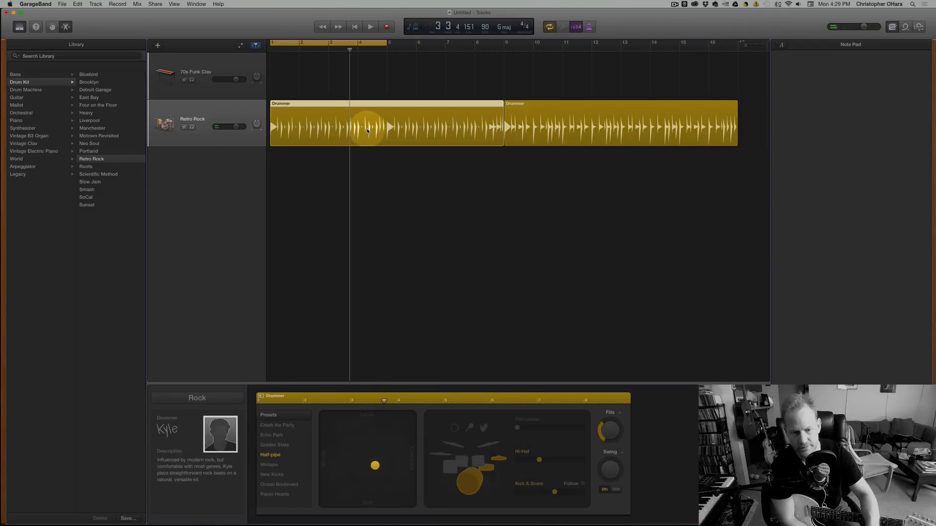
{"action": "scroll", "coordinate": [293, 258], "scroll_direction": "right", "scroll_amount": 1}
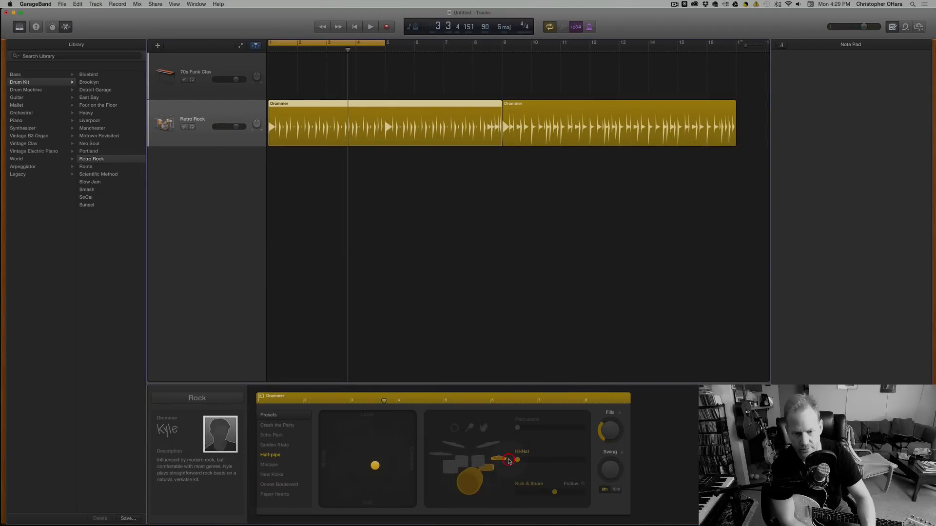
{"action": "key", "text": "space"}
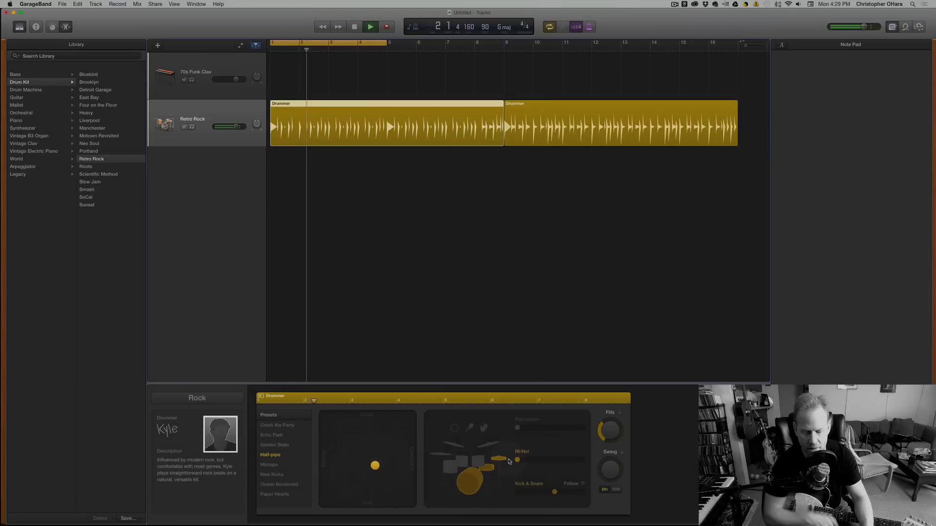
{"action": "key", "text": "space"}
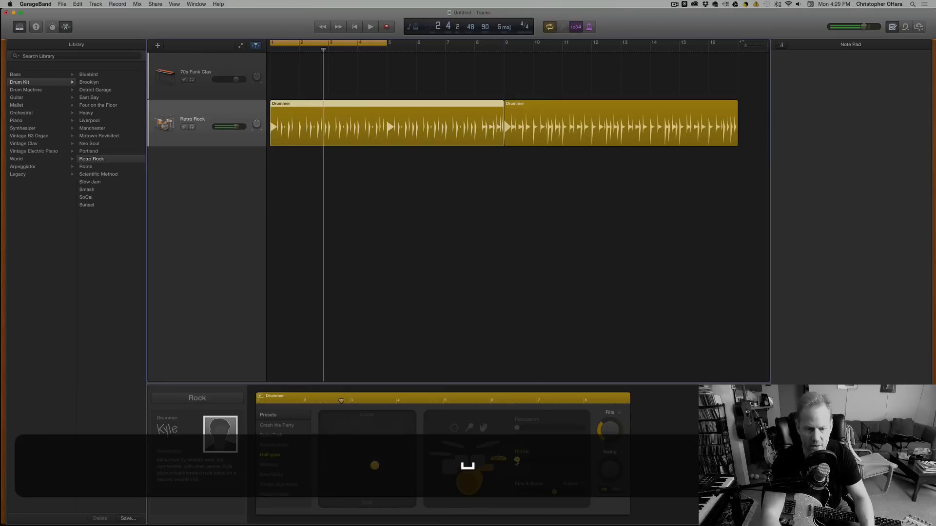
Audition the first region's Hi-Hat slider one position higher, raise it to 3, and play the part.
{"action": "left_click_drag", "start_coordinate": [528, 464], "coordinate": [540, 462]}
{"action": "key", "text": "space"}
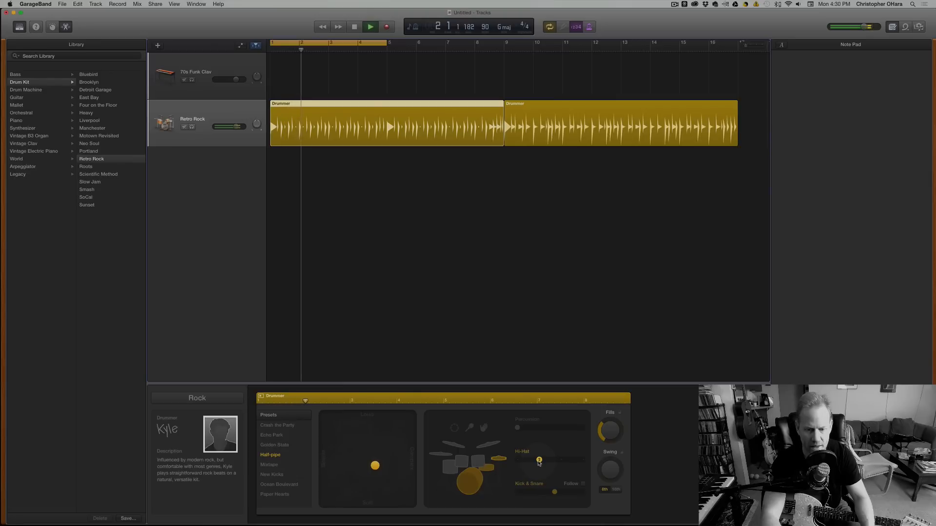
{"action": "key", "text": "space"}
{"action": "left_click_drag", "start_coordinate": [540, 461], "coordinate": [553, 463]}
{"action": "key", "text": "space"}
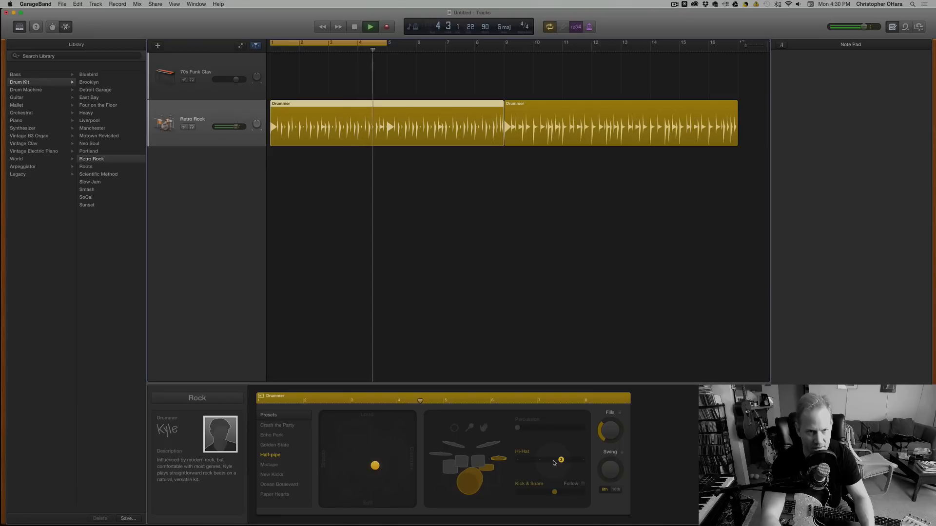
Stop playback, set the first region's Kick & Snare slider to 2, and play and stop the part.
{"action": "key", "text": "space"}
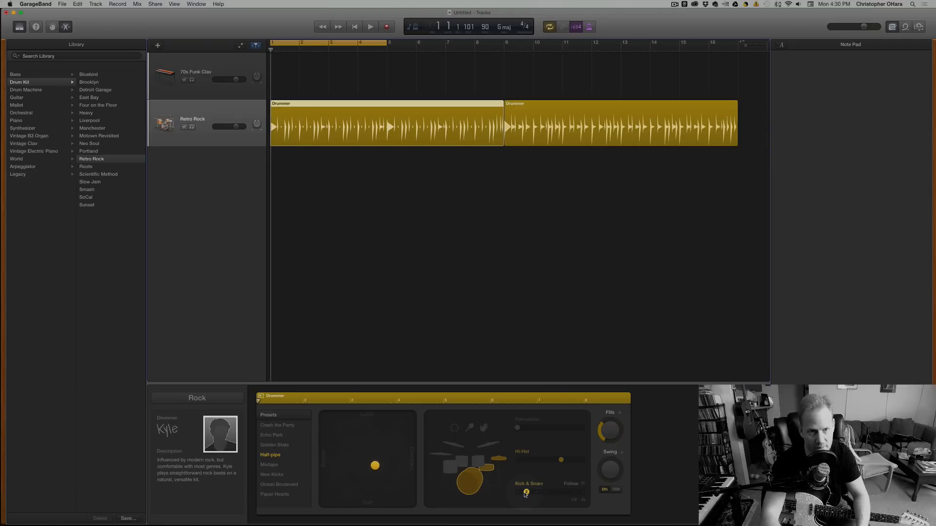
{"action": "key", "text": "space"}
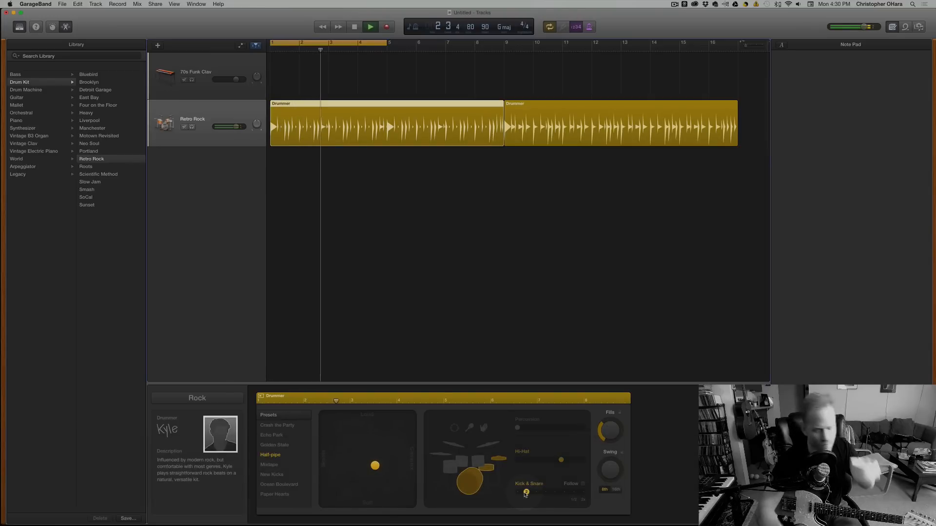
{"action": "key", "text": "space"}
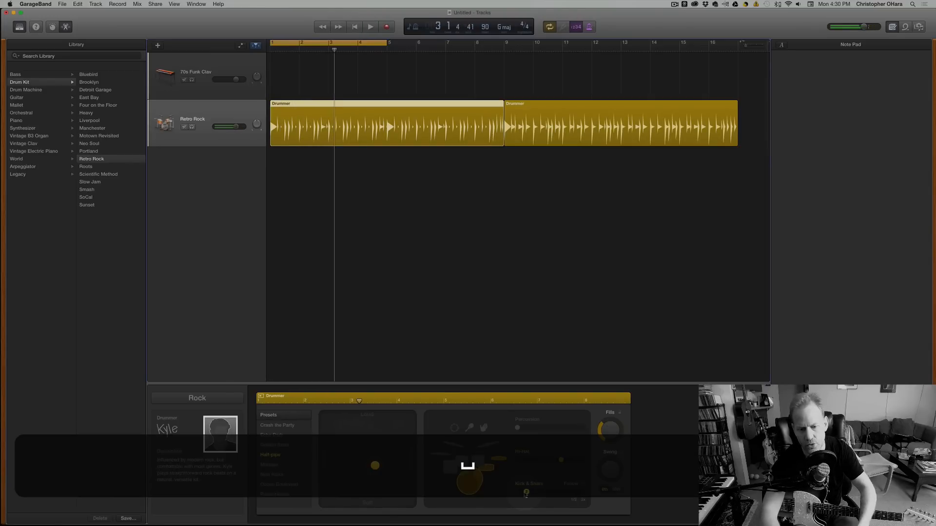
Audition the first region's Kick & Snare slider at positions 4, 3 and 6, return it to 2, and stop playback.
{"action": "key", "text": "space"}
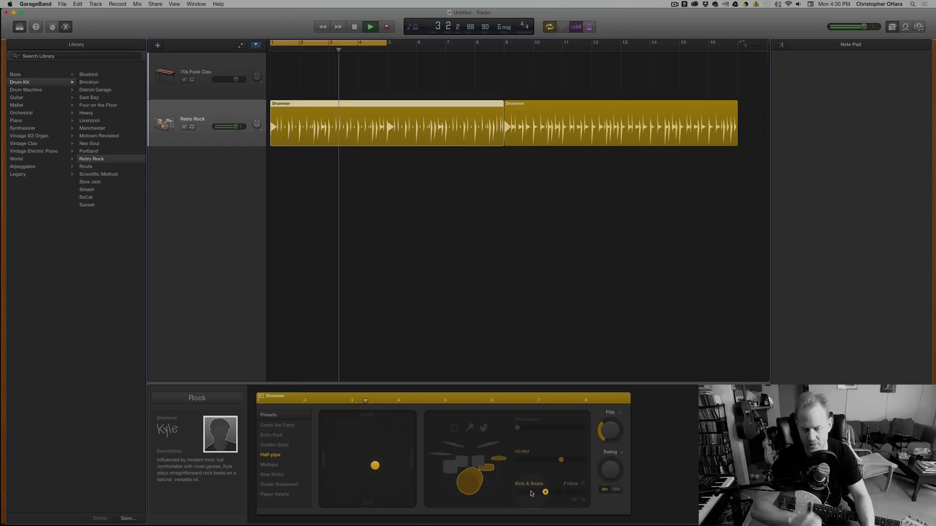
{"action": "key", "text": "space"}
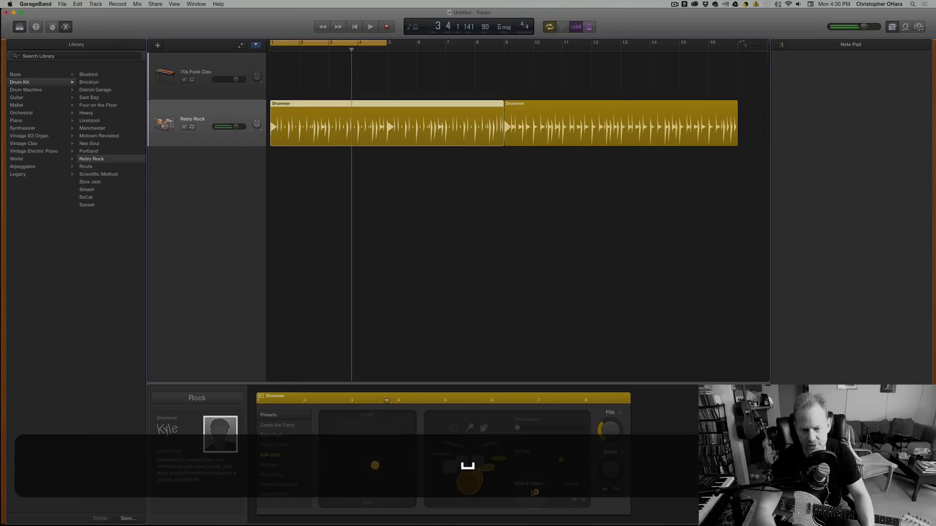
{"action": "key", "text": "space"}
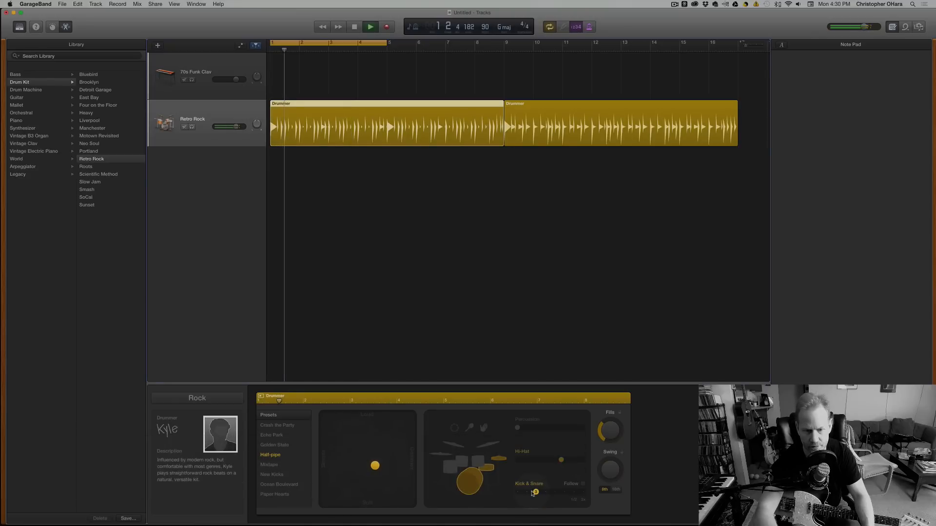
{"action": "key", "text": "space"}
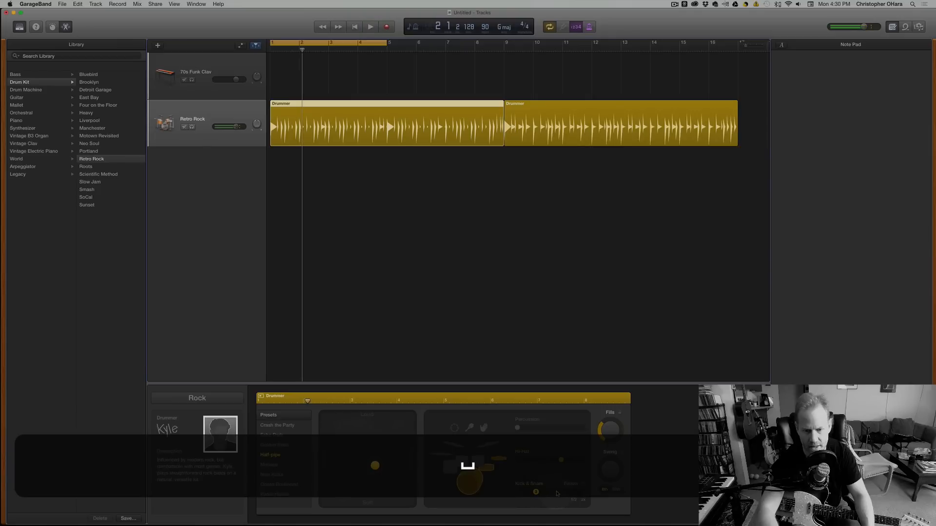
{"action": "key", "text": "space"}
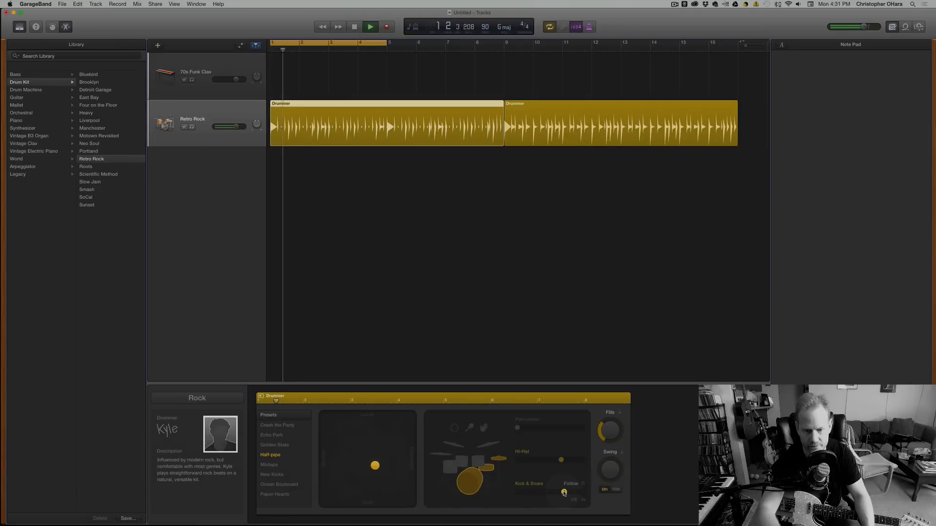
{"action": "left_click", "coordinate": [528, 492]}
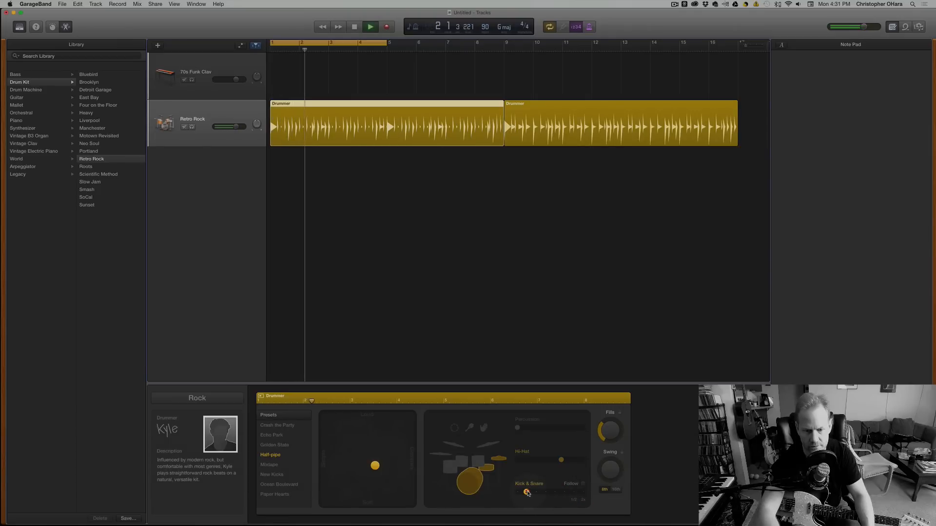
{"action": "key", "text": "space"}
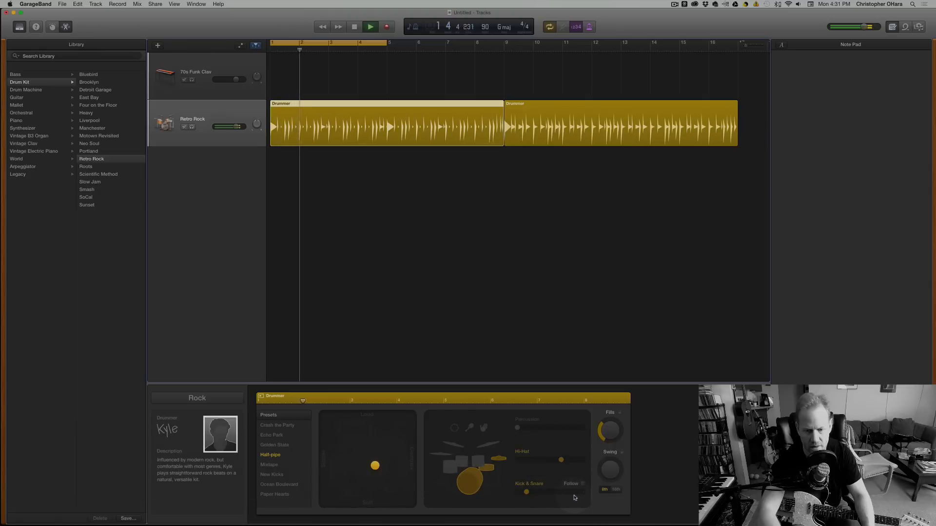
{"action": "key", "text": "space"}
Raise the first region's Kick & Snare slider to its maximum, and play and stop the part.
{"action": "left_click_drag", "start_coordinate": [525, 493], "coordinate": [615, 495]}
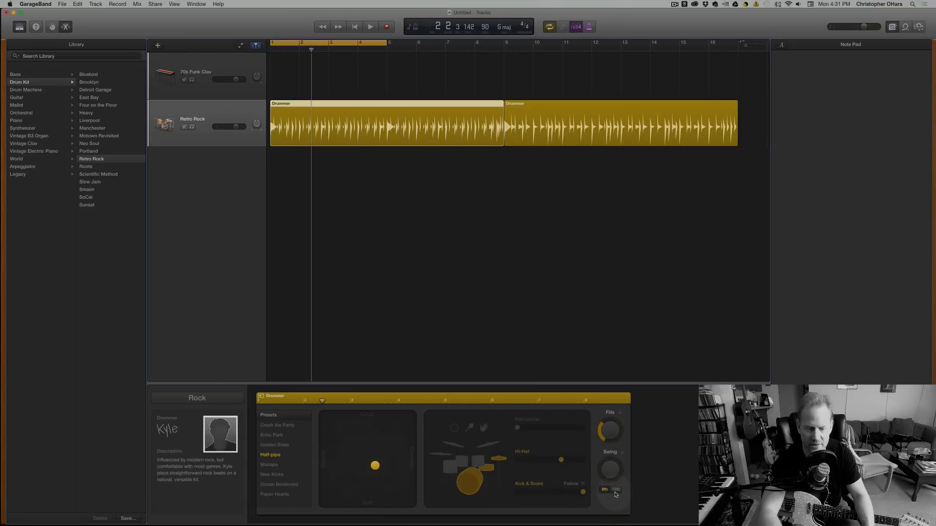
{"action": "key", "text": "space"}
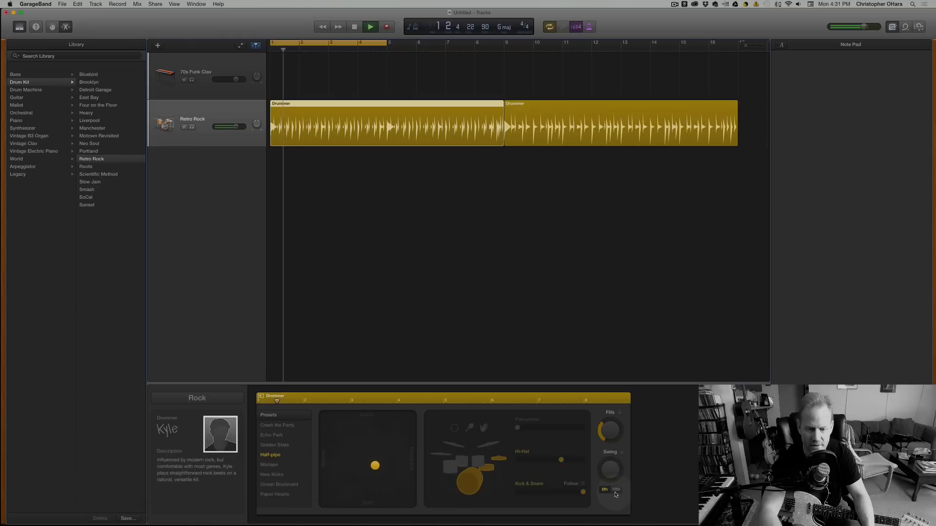
{"action": "key", "text": "space"}
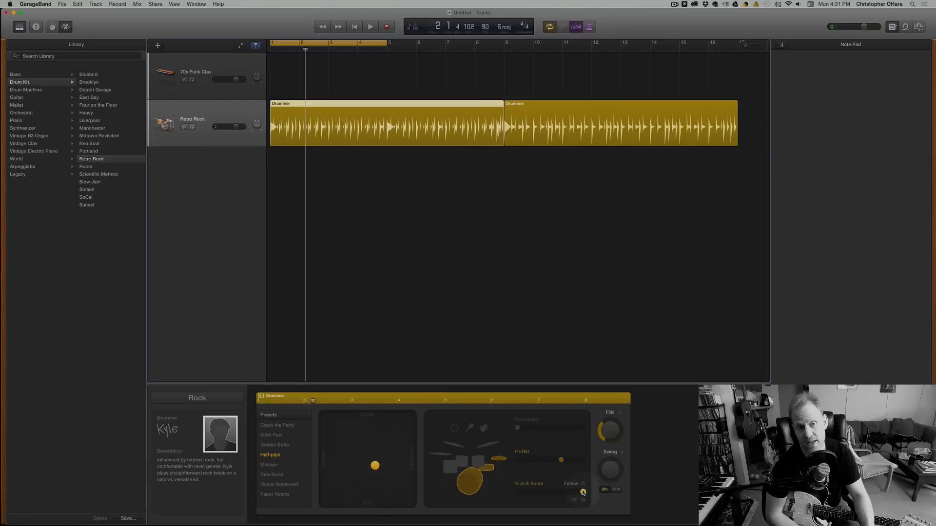
Try the Kick & Snare slider at 7 with a short playback, and return it to 2.
{"action": "left_click_drag", "start_coordinate": [583, 492], "coordinate": [575, 492]}
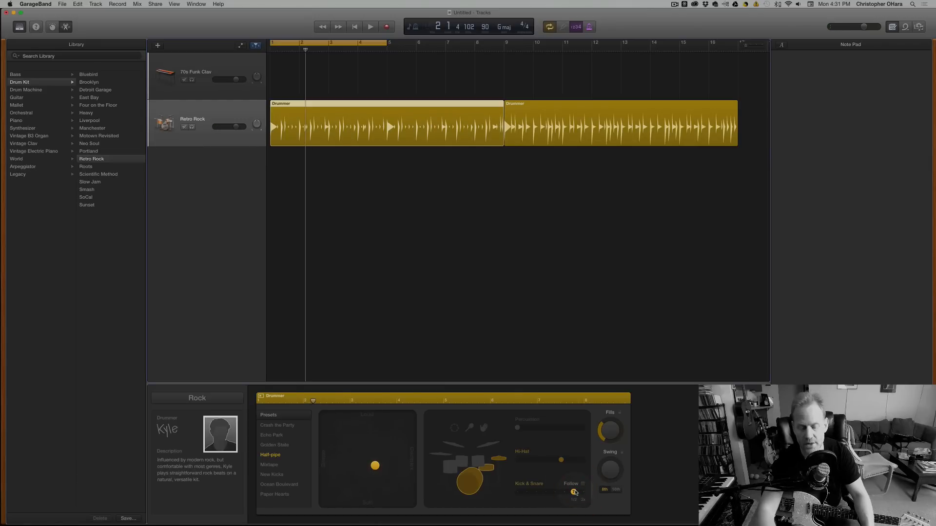
{"action": "key", "text": "space"}
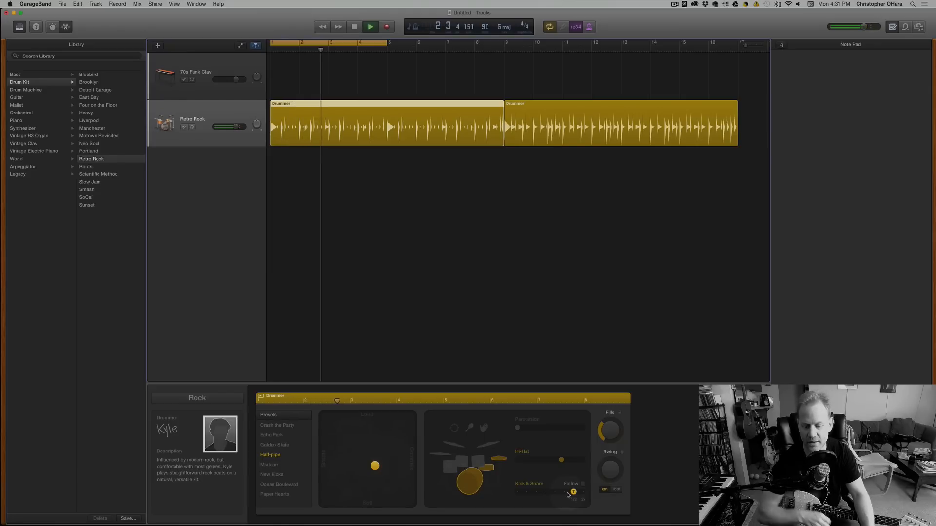
{"action": "key", "text": "space"}
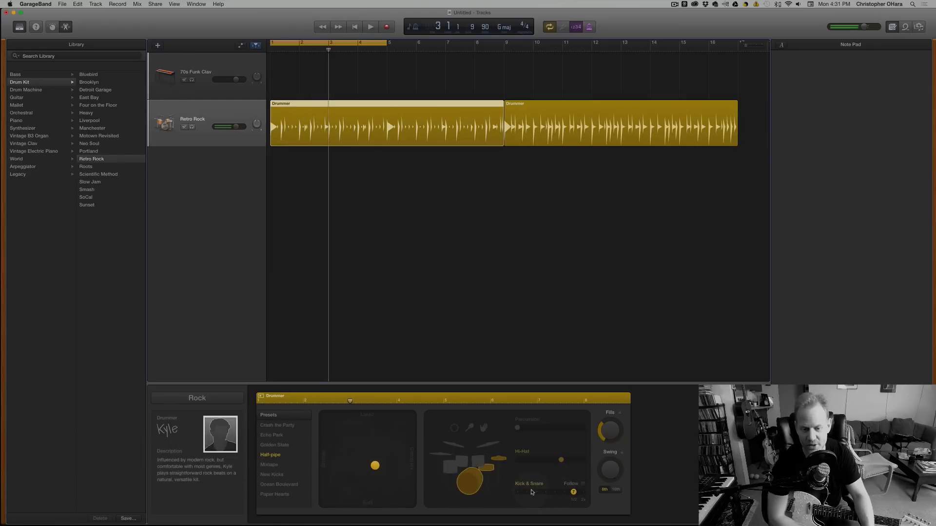
{"action": "left_click", "coordinate": [528, 492]}
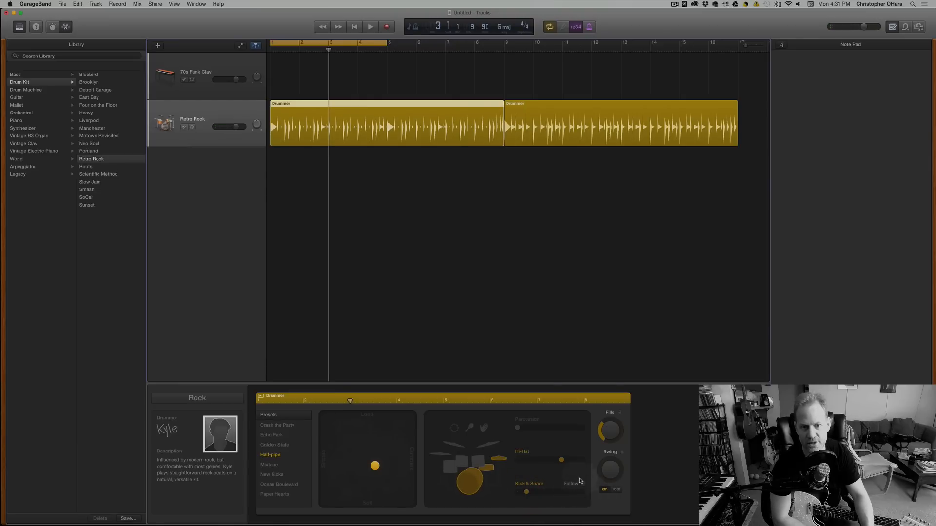
Switch the Swing to 16th notes, raise it to about a third, and play and stop the part.
{"action": "left_click", "coordinate": [616, 489]}
{"action": "left_click_drag", "start_coordinate": [610, 468], "coordinate": [603, 434]}
{"action": "left_click_drag", "start_coordinate": [605, 470], "coordinate": [611, 476]}
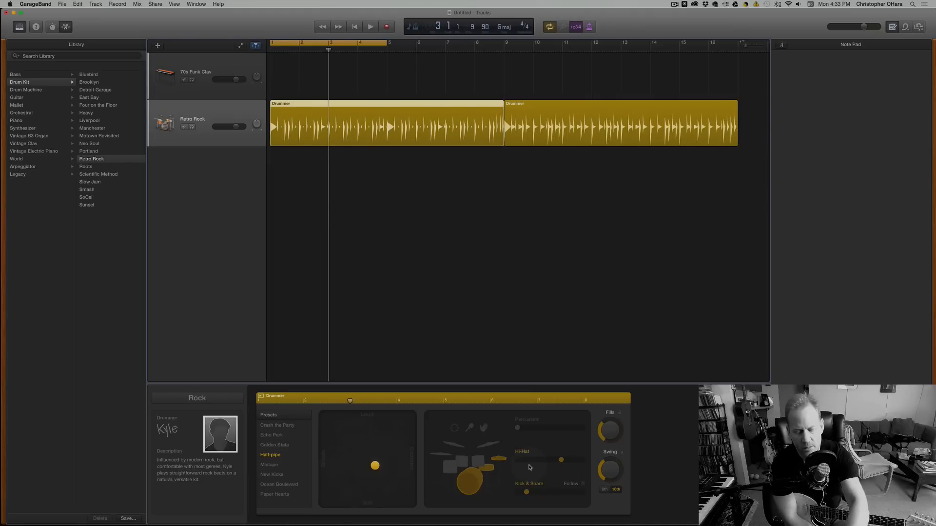
{"action": "key", "text": "space"}
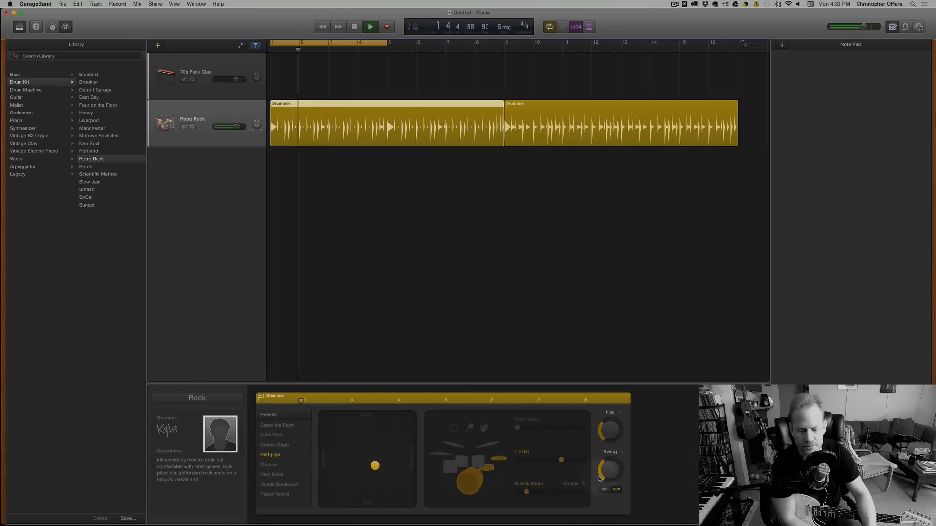
{"action": "key", "text": "space"}
Raise the 16th-note Swing to about three quarters, and play and stop the part.
{"action": "left_click_drag", "start_coordinate": [609, 474], "coordinate": [603, 437]}
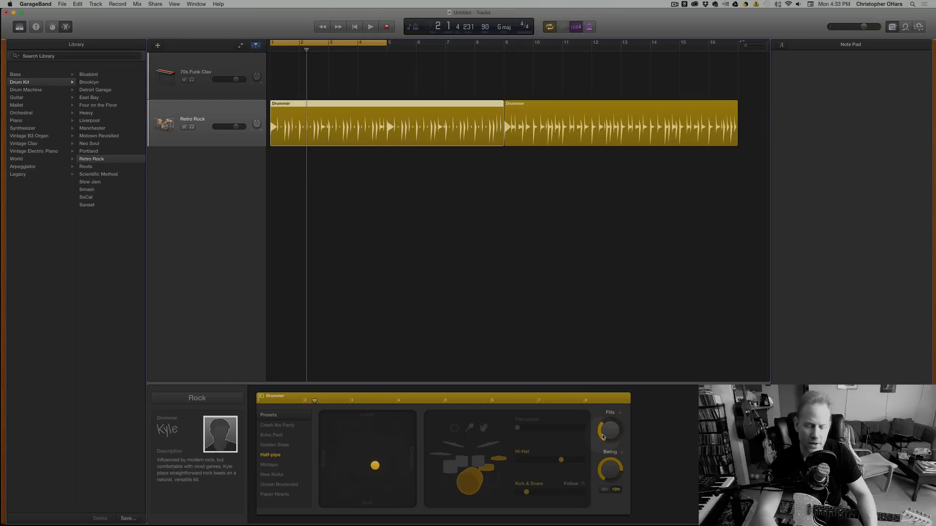
{"action": "key", "text": "space"}
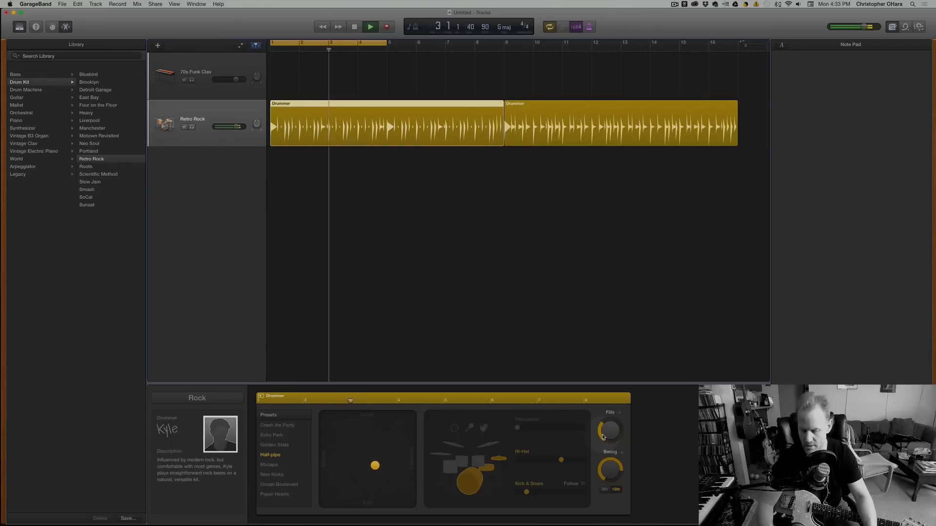
{"action": "key", "text": "space"}
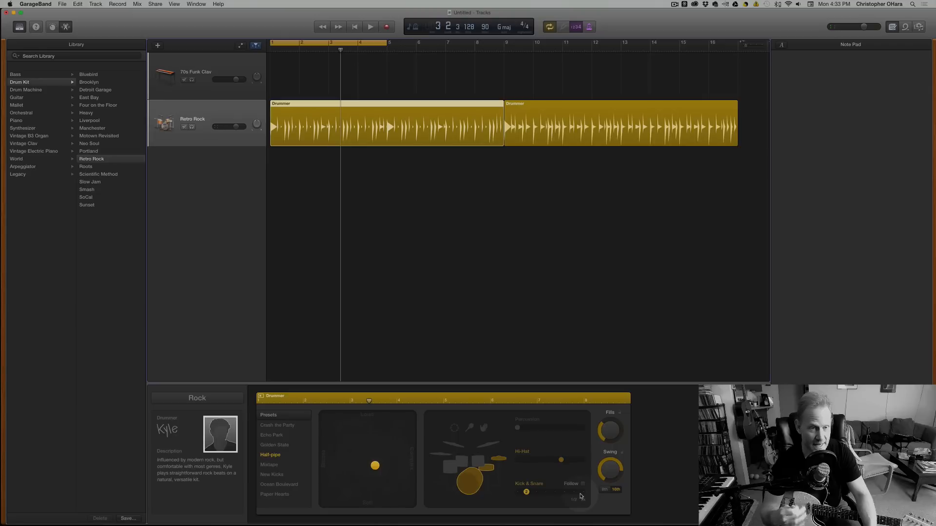
Switch the Swing to 8th notes, play and stop the part, and turn the Swing down to zero.
{"action": "left_click", "coordinate": [605, 489]}
{"action": "left_click", "coordinate": [604, 490]}
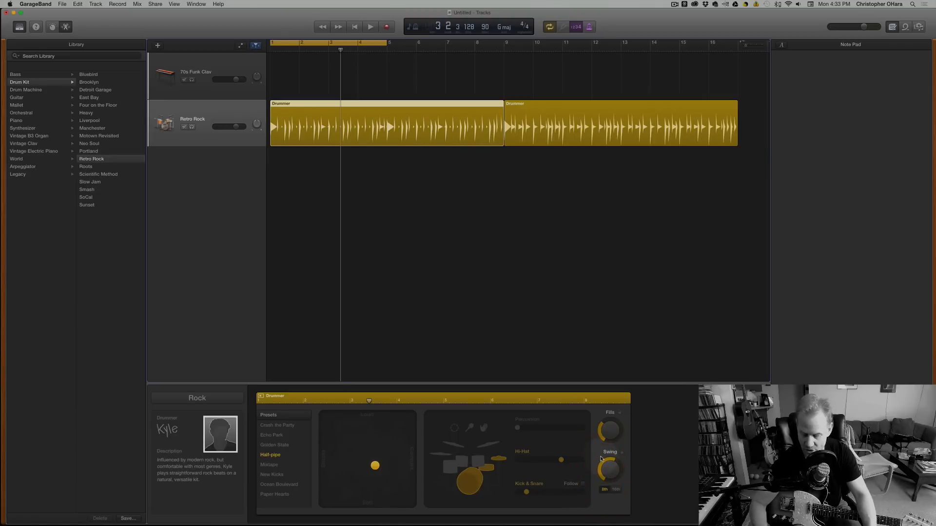
{"action": "key", "text": "space"}
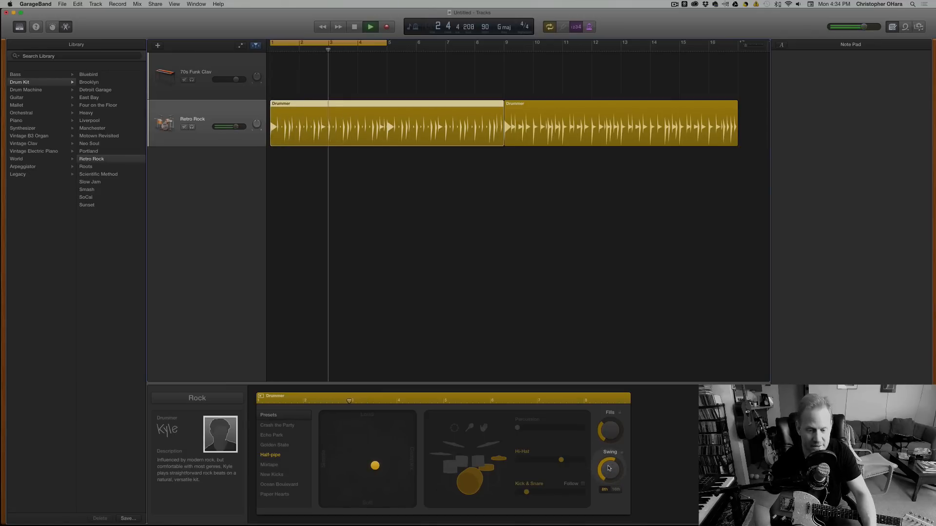
{"action": "key", "text": "space"}
{"action": "left_click_drag", "start_coordinate": [609, 468], "coordinate": [608, 495]}
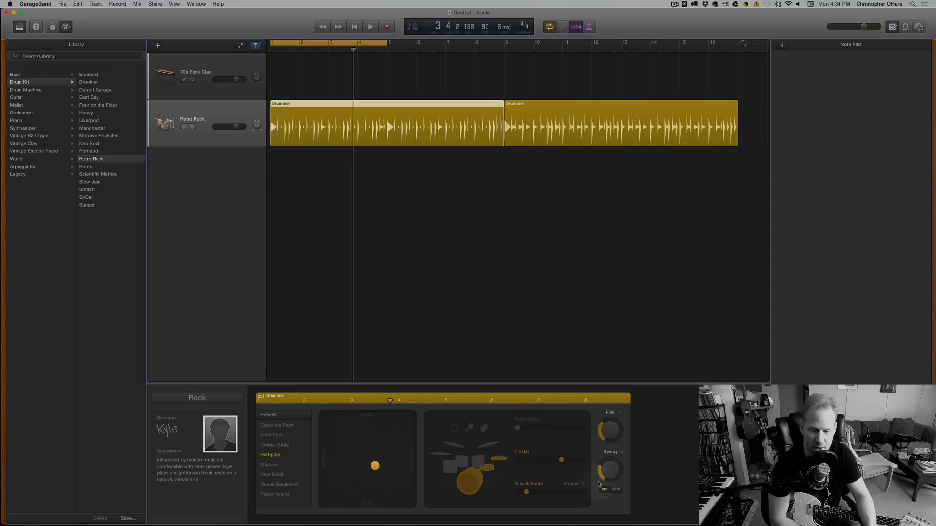
{"action": "mouse_move", "coordinate": [612, 469]}
{"action": "left_mouse_down"}
{"action": "mouse_move", "coordinate": [615, 487]}
{"action": "mouse_move", "coordinate": [638, 498]}
{"action": "left_mouse_up"}
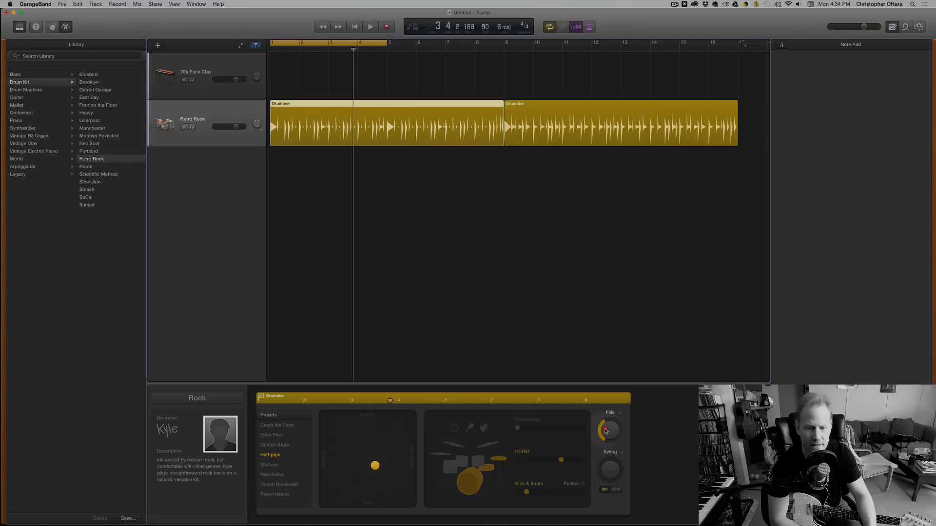
Raise the first region's Fills amount slightly, and play and stop the part.
{"action": "left_click_drag", "start_coordinate": [606, 430], "coordinate": [604, 428]}
{"action": "key", "text": "space"}
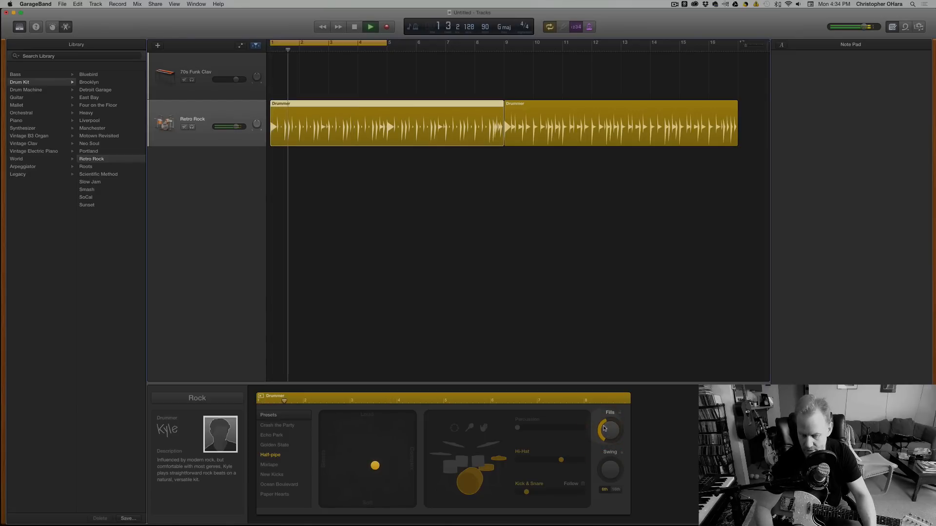
{"action": "key", "text": "space"}
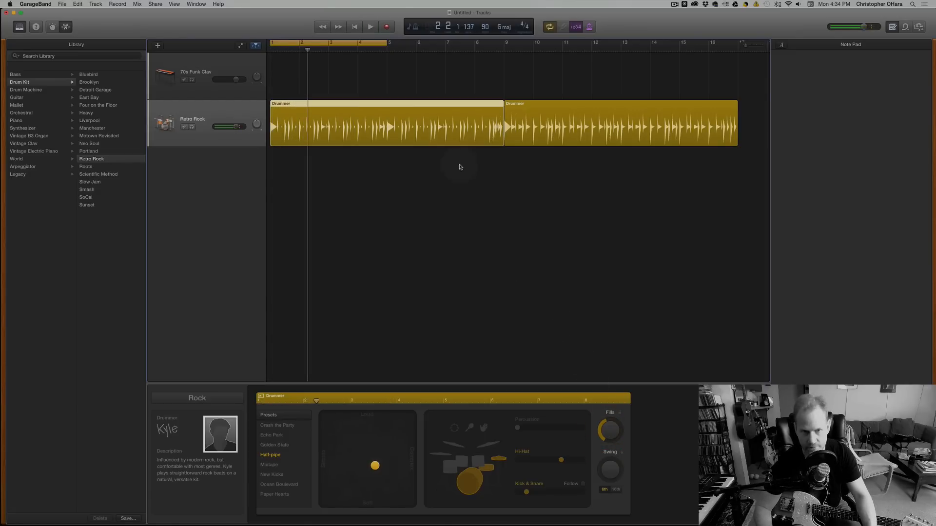
Extend the cycle area to bar 9 so it spans the first Drummer region, and toggle cycling off and on.
{"action": "left_click_drag", "start_coordinate": [386, 43], "coordinate": [507, 59]}
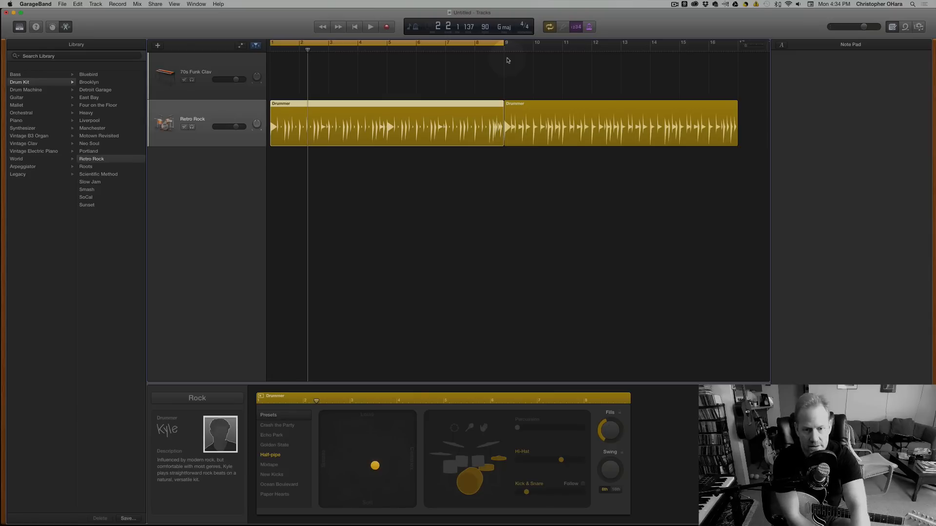
{"action": "key", "text": "c"}
{"action": "key", "text": "c"}
{"action": "key", "text": "c"}
{"action": "key", "text": "c"}
{"action": "key", "text": "c"}
{"action": "key", "text": "c"}
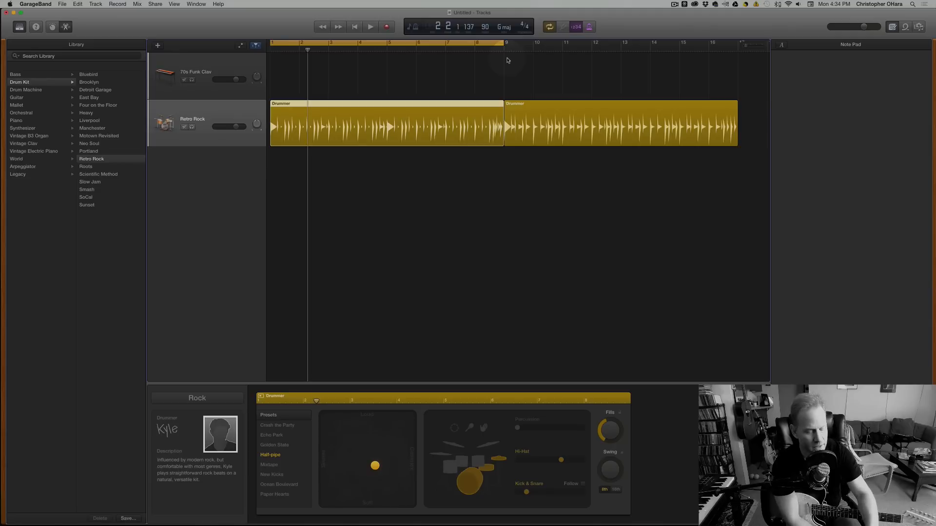
{"action": "left_click_drag", "start_coordinate": [502, 43], "coordinate": [501, 47]}
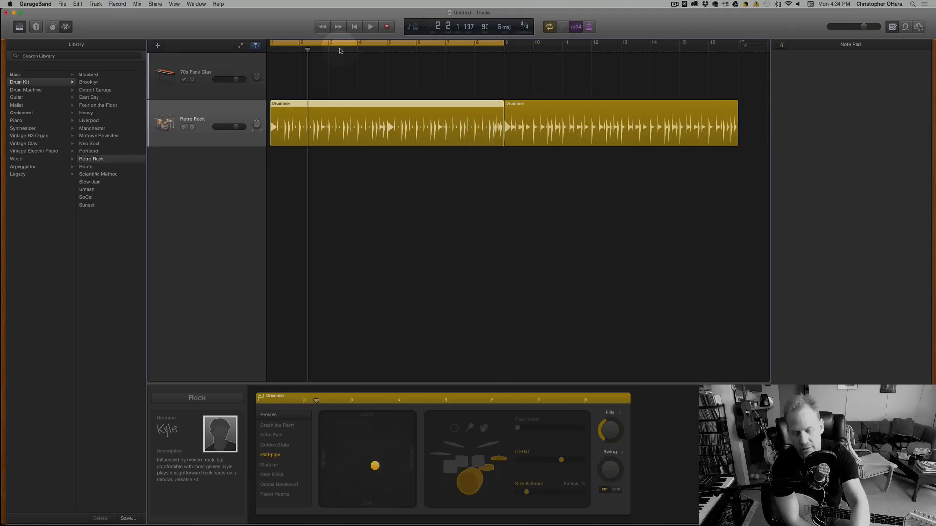
Play the part while raising Fills to about three quarters, stop playback, and lower Fills to slightly under half.
{"action": "key", "text": "space"}
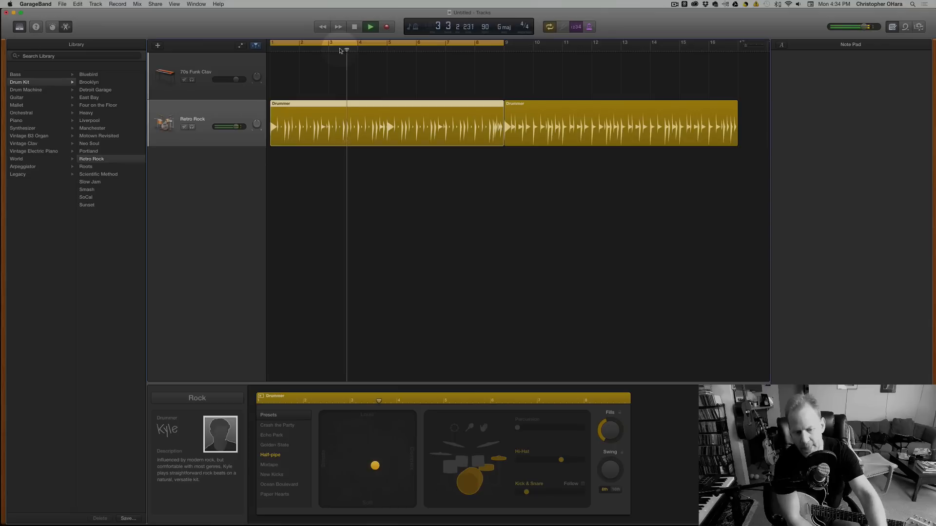
{"action": "left_click_drag", "start_coordinate": [607, 429], "coordinate": [606, 407]}
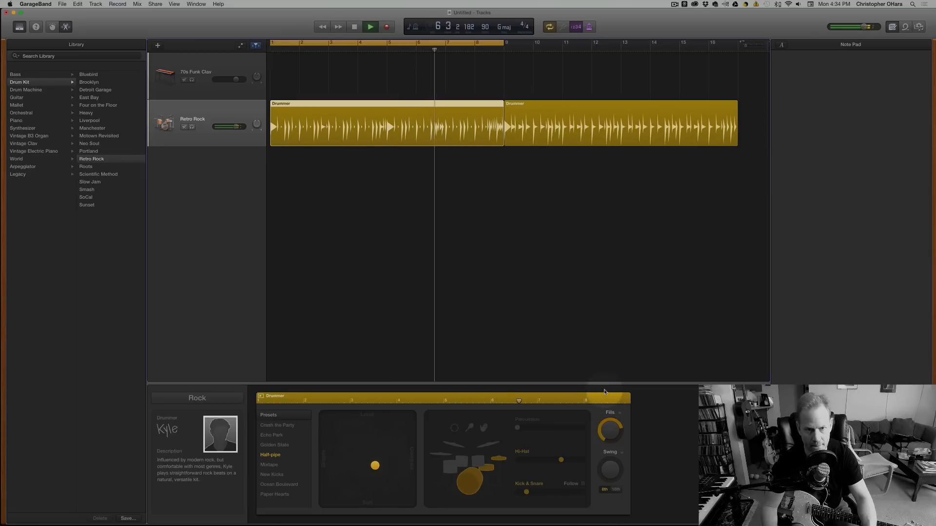
{"action": "key", "text": "space"}
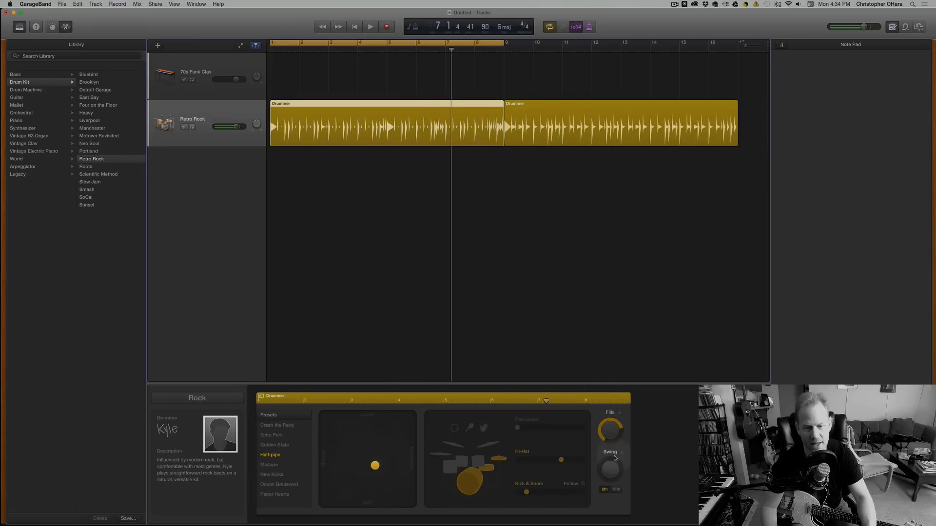
{"action": "left_click_drag", "start_coordinate": [612, 430], "coordinate": [622, 460]}
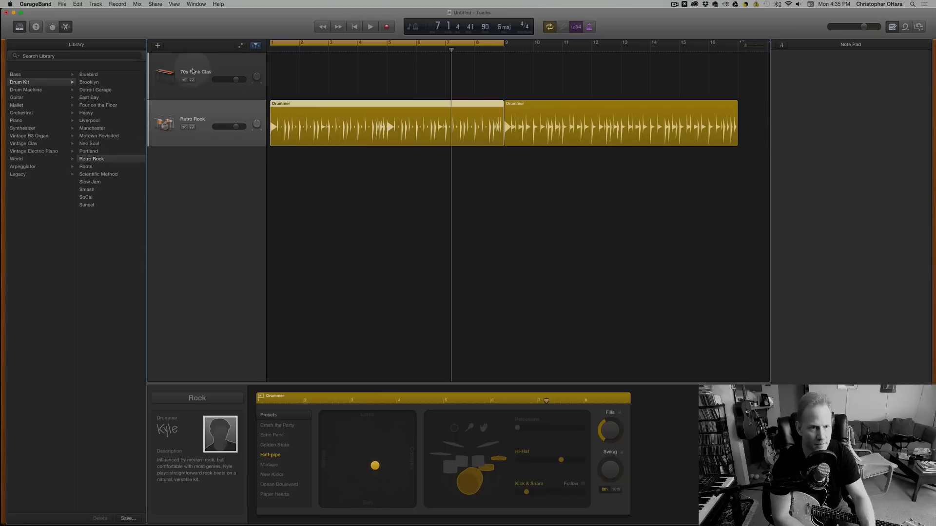
{"action": "left_click_drag", "start_coordinate": [190, 30], "coordinate": [191, 29]}
{"action": "left_click", "coordinate": [233, 243]}
{"action": "left_click_drag", "start_coordinate": [139, 19], "coordinate": [138, 20]}
Create a new audio track of the microphone or line input type, using Input 2 as its source.
{"action": "left_click", "coordinate": [94, 4]}
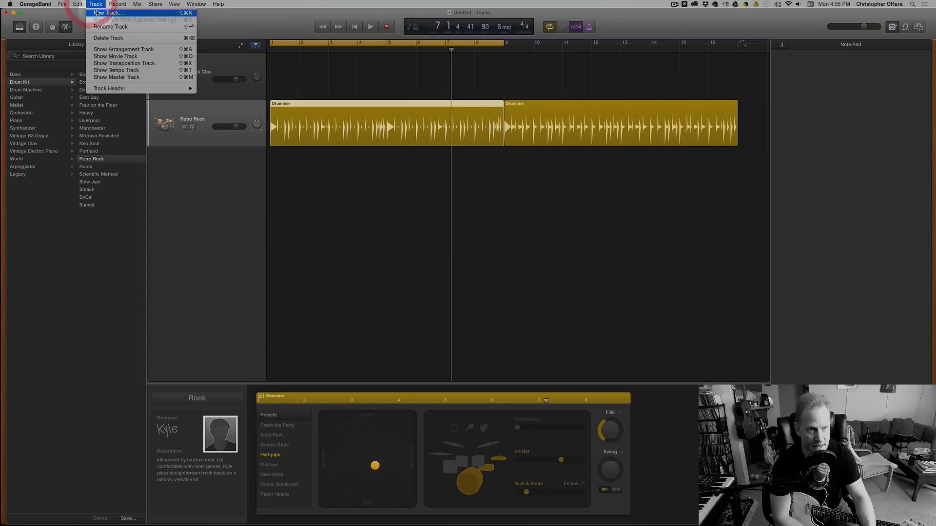
{"action": "left_click", "coordinate": [96, 13]}
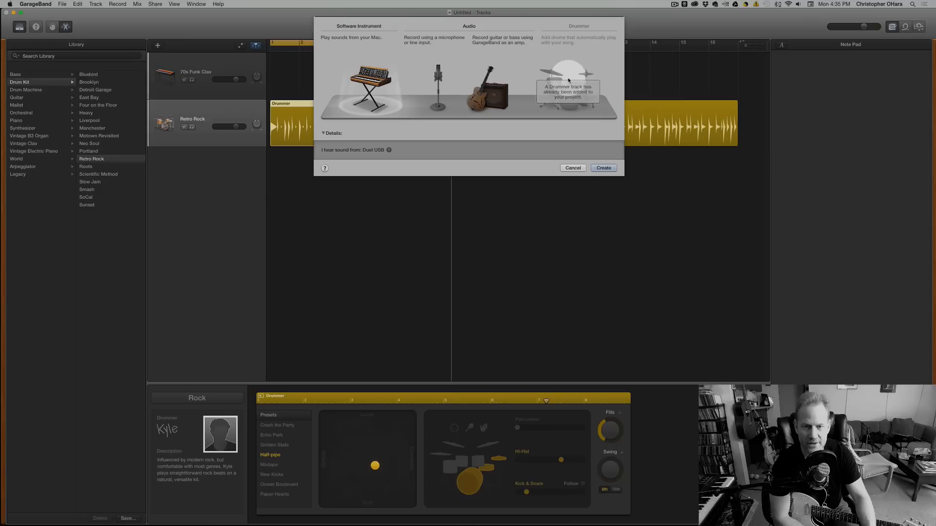
{"action": "left_click", "coordinate": [481, 96]}
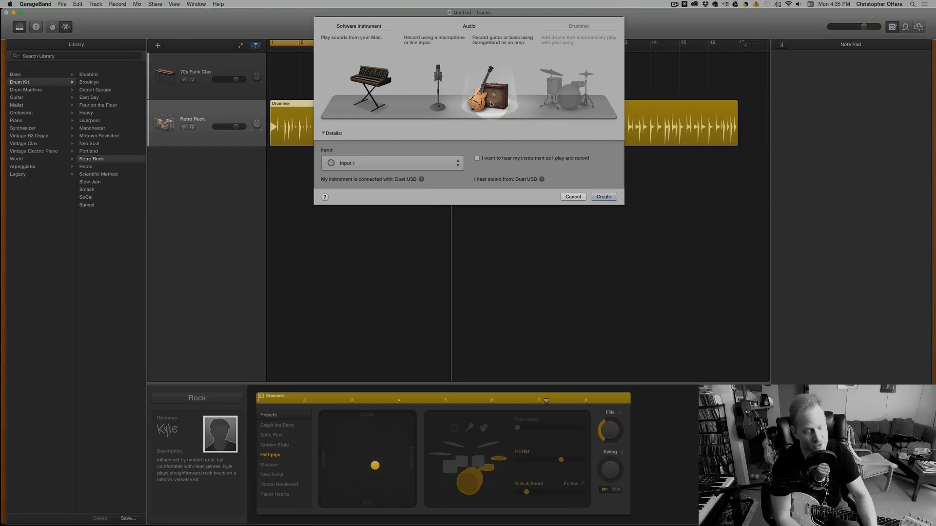
{"action": "left_click", "coordinate": [437, 92]}
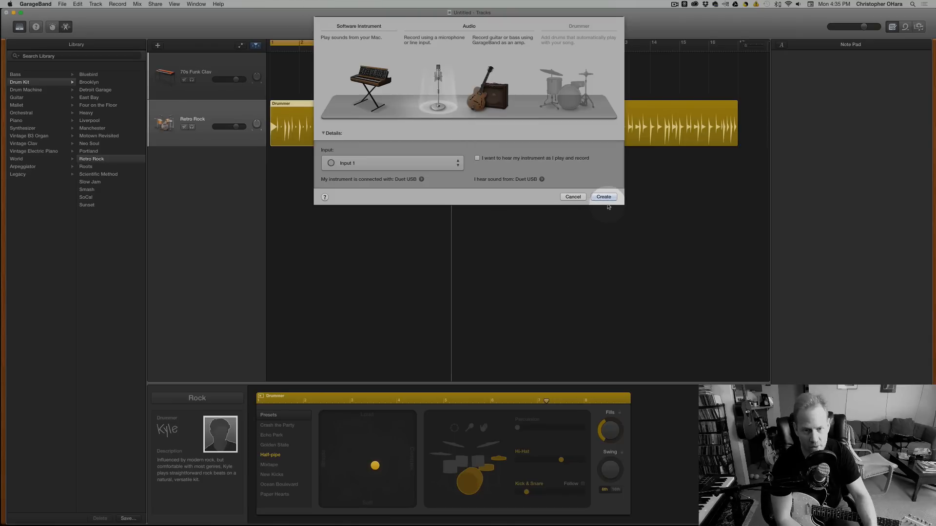
{"action": "left_click", "coordinate": [444, 96]}
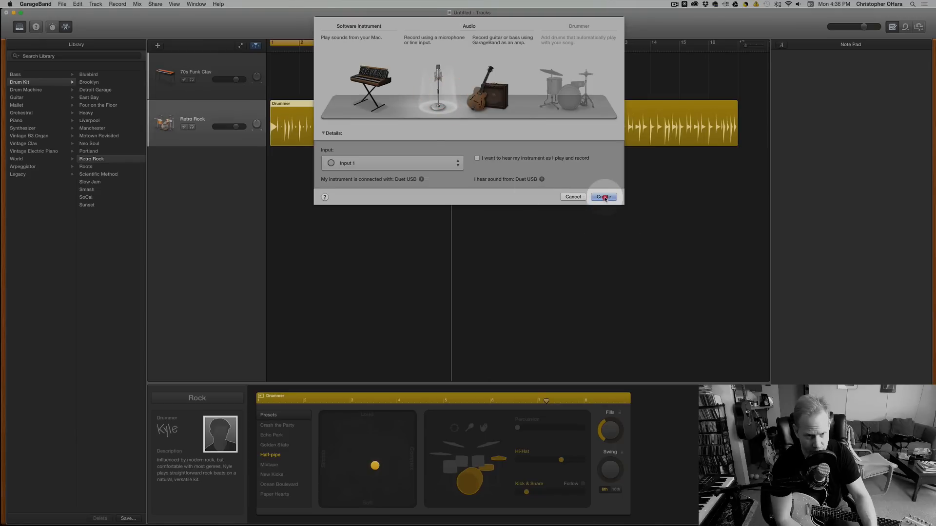
{"action": "left_click", "coordinate": [552, 219]}
{"action": "left_click", "coordinate": [386, 162]}
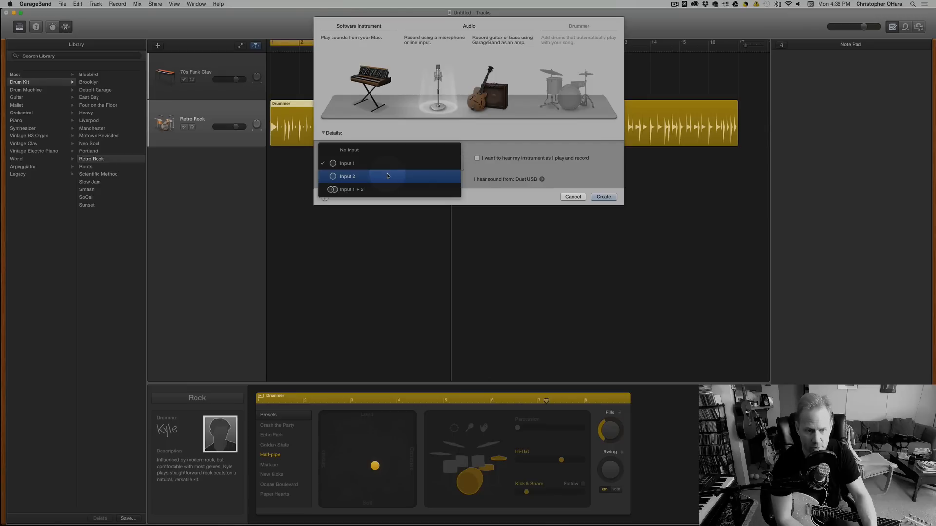
{"action": "left_click", "coordinate": [388, 176]}
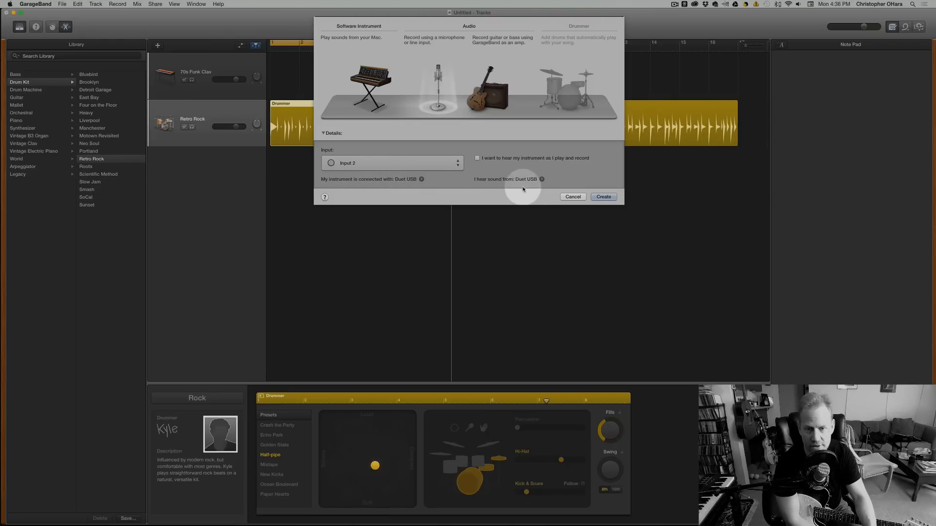
{"action": "left_click", "coordinate": [604, 197]}
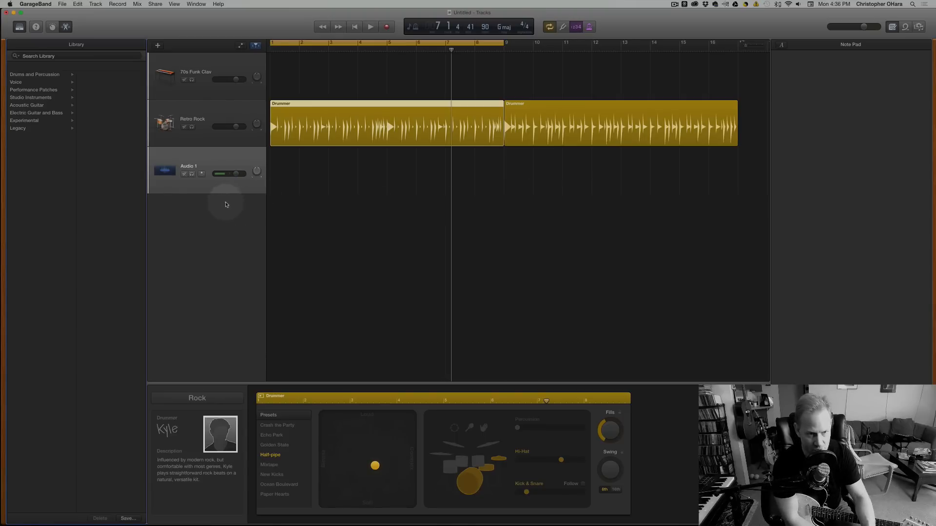
Turn on input monitoring for the Audio 1 track and show its Smart Controls with the recording settings and plug-ins expanded.
{"action": "left_click", "coordinate": [202, 174]}
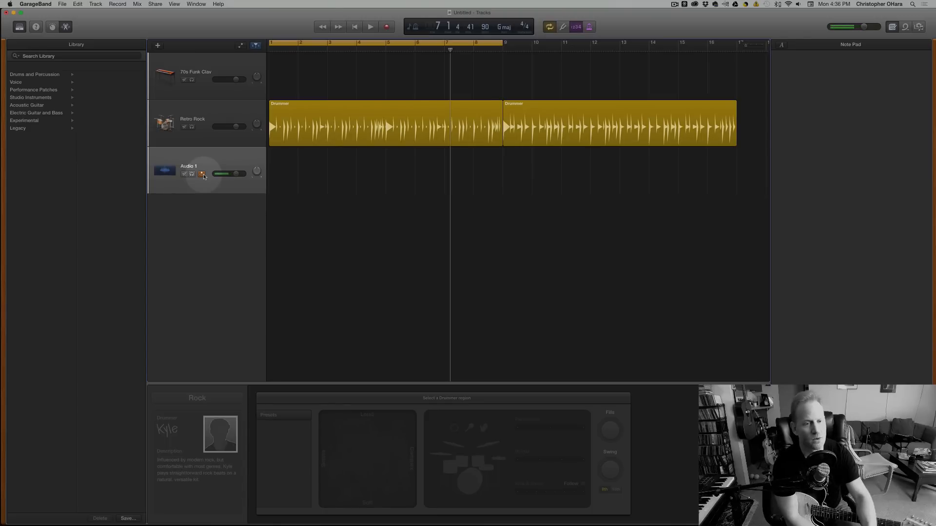
{"action": "scroll", "coordinate": [203, 176], "scroll_direction": "left", "scroll_amount": 1}
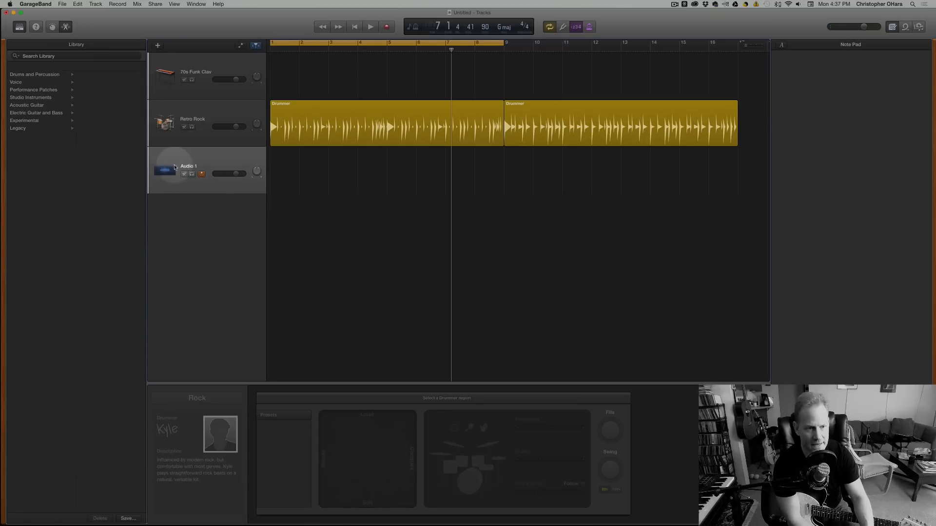
{"action": "key", "text": "b"}
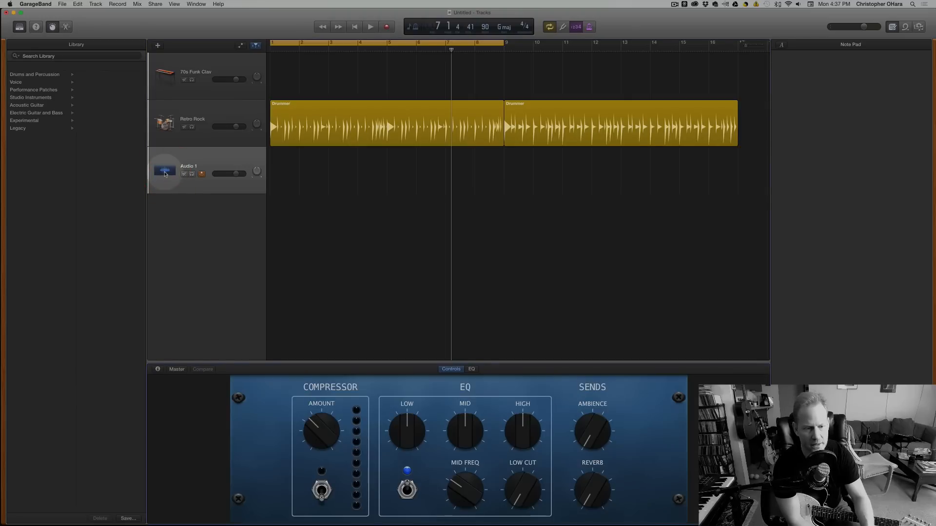
{"action": "left_click", "coordinate": [155, 370]}
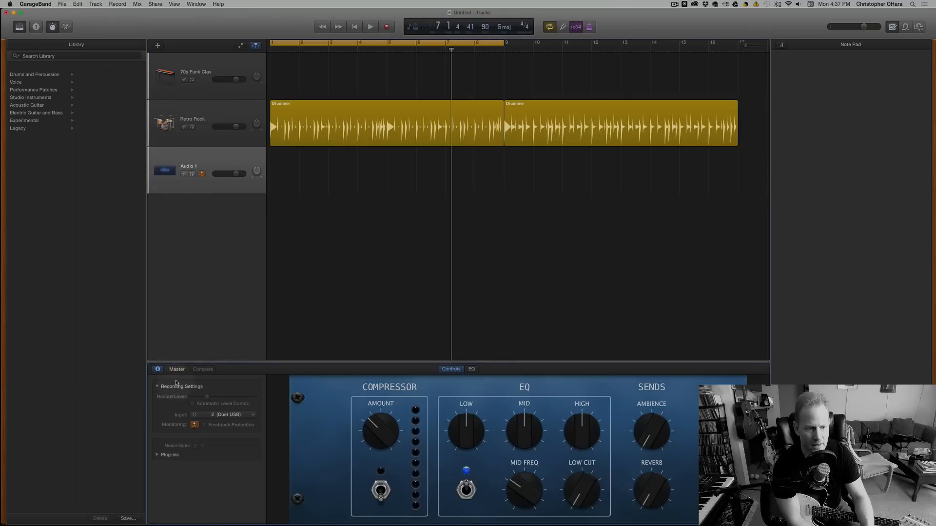
{"action": "left_click", "coordinate": [157, 456]}
{"action": "left_click", "coordinate": [157, 370]}
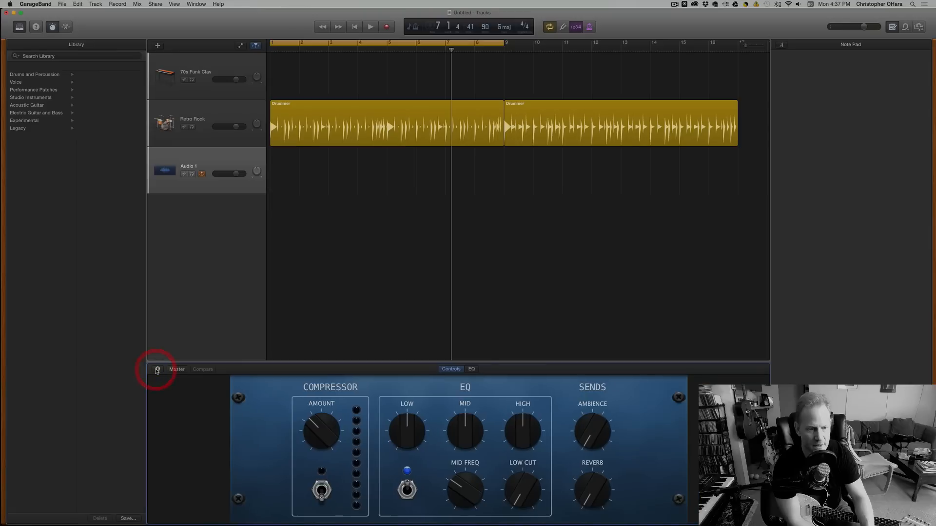
{"action": "left_click", "coordinate": [158, 370]}
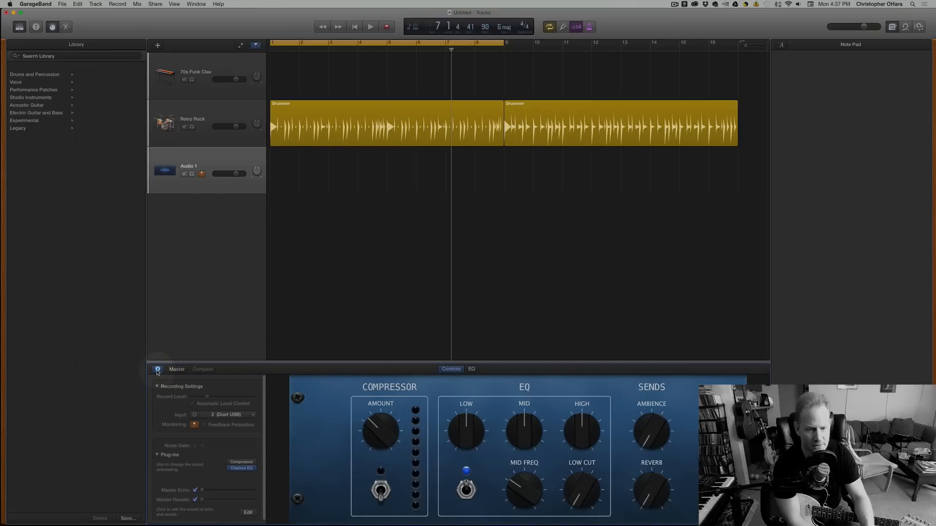
Change the Audio 1 track's icon to the yellow electric guitar from the Guitar category.
{"action": "double_click", "coordinate": [168, 169]}
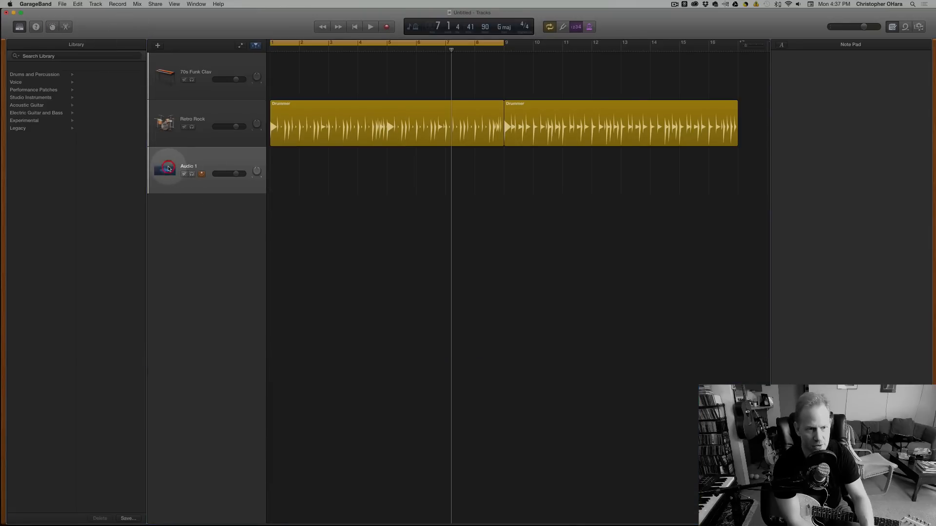
{"action": "double_click", "coordinate": [164, 172]}
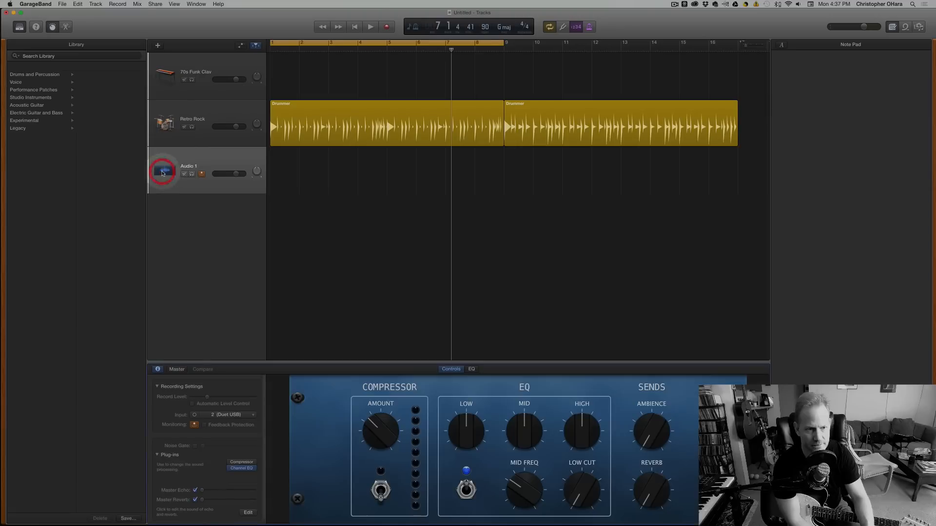
{"action": "left_click", "coordinate": [163, 171]}
{"action": "left_click", "coordinate": [164, 171]}
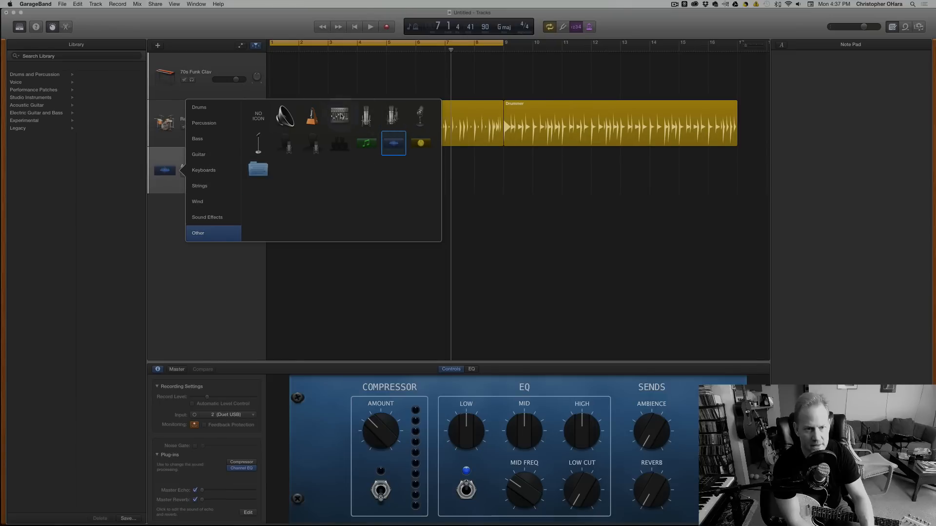
{"action": "left_click", "coordinate": [212, 154]}
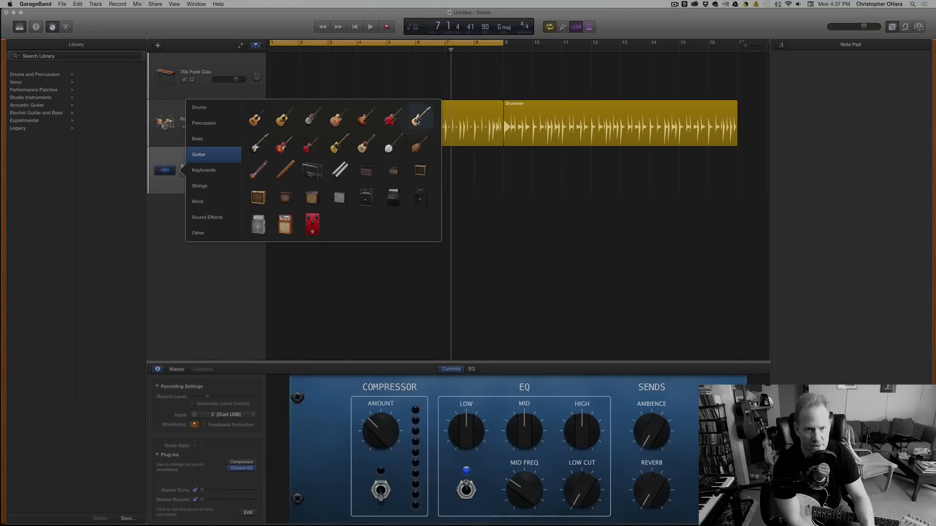
{"action": "left_click", "coordinate": [336, 143]}
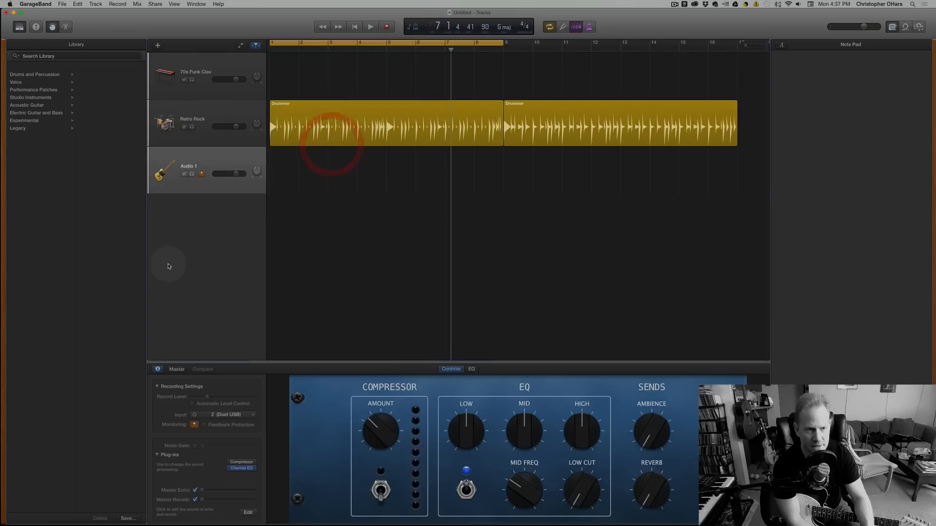
{"action": "left_click", "coordinate": [180, 256]}
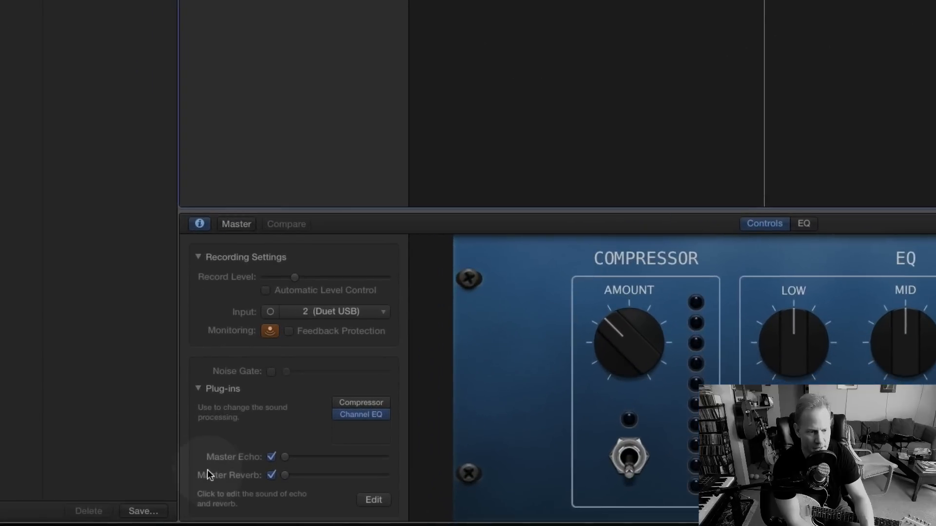
View the Channel EQ plug-in's window over the workspace and close it.
{"action": "mouse_move", "coordinate": [361, 419]}
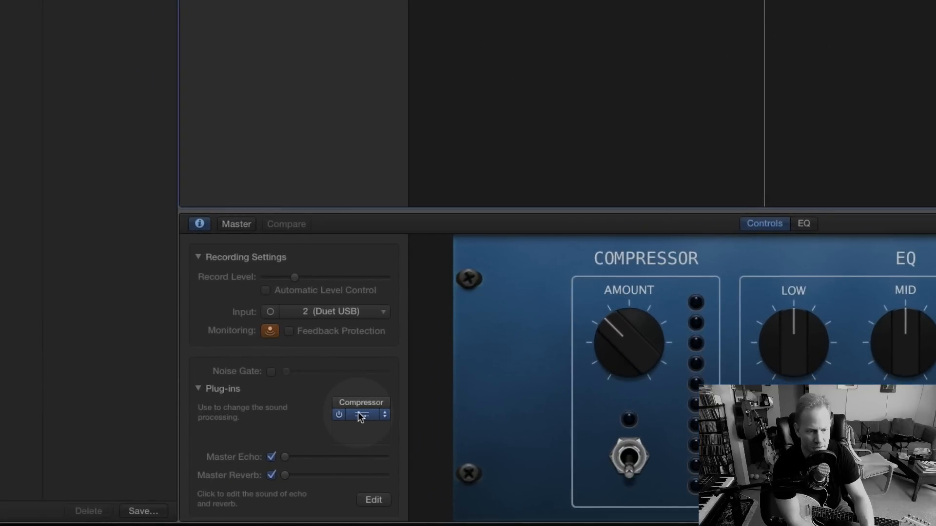
{"action": "left_click", "coordinate": [361, 415]}
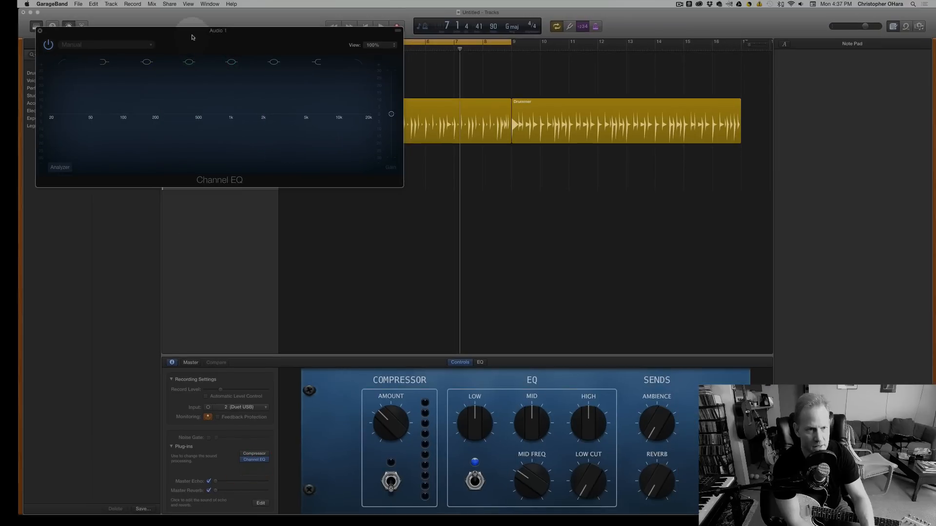
{"action": "left_click_drag", "start_coordinate": [185, 37], "coordinate": [468, 82]}
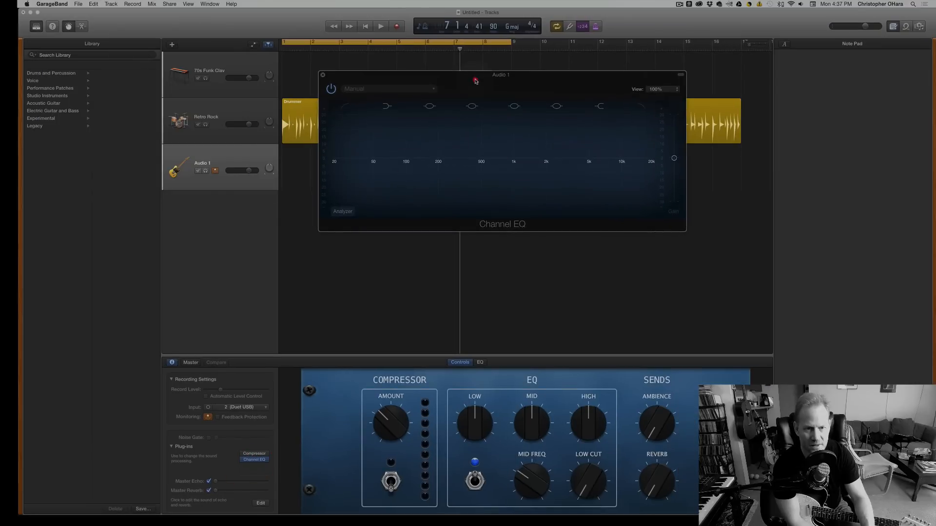
{"action": "left_click", "coordinate": [322, 75]}
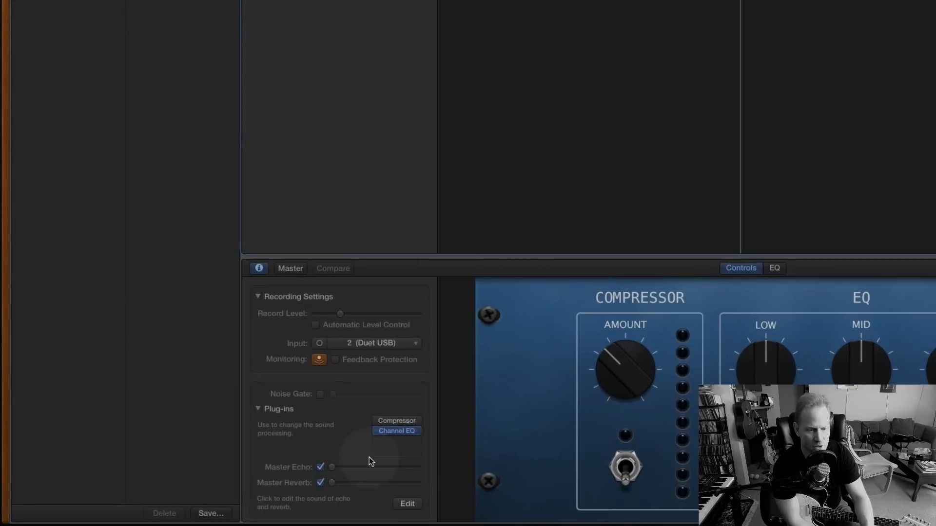
Bypass the Channel EQ plug-in on Audio 1, and look through the plug-in categories offered for the empty slot.
{"action": "mouse_move", "coordinate": [377, 433]}
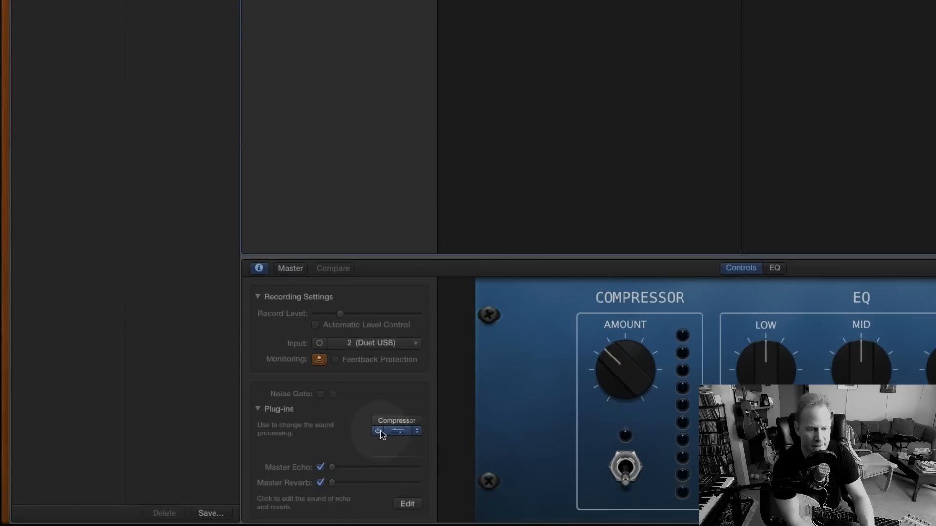
{"action": "left_click", "coordinate": [378, 432]}
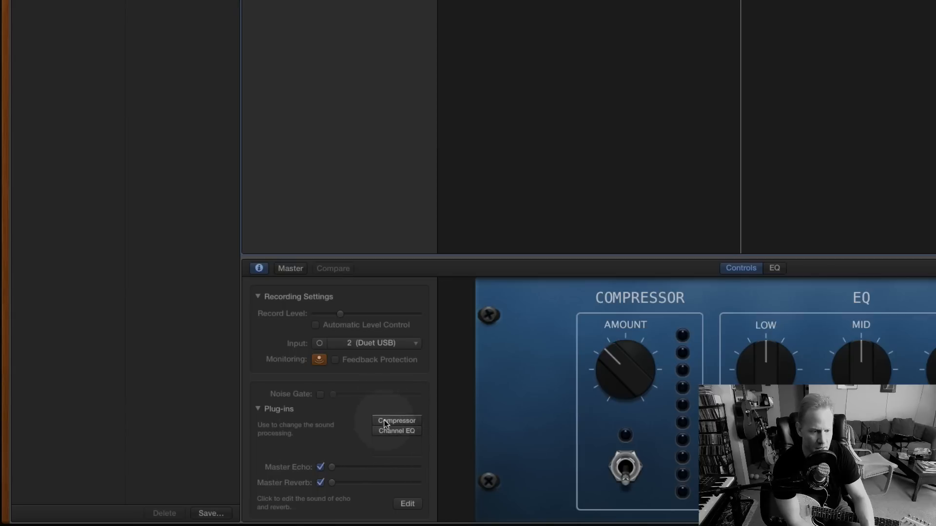
{"action": "left_click", "coordinate": [400, 442]}
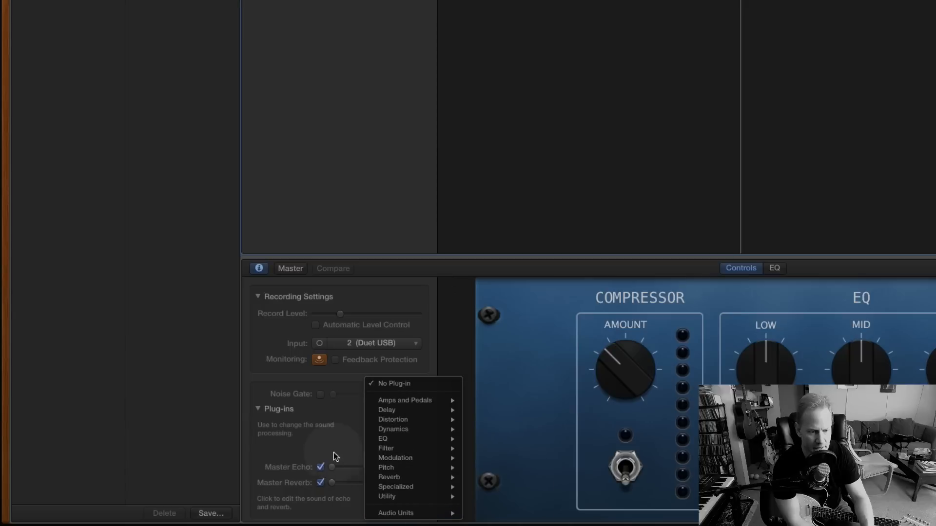
{"action": "left_click", "coordinate": [324, 440]}
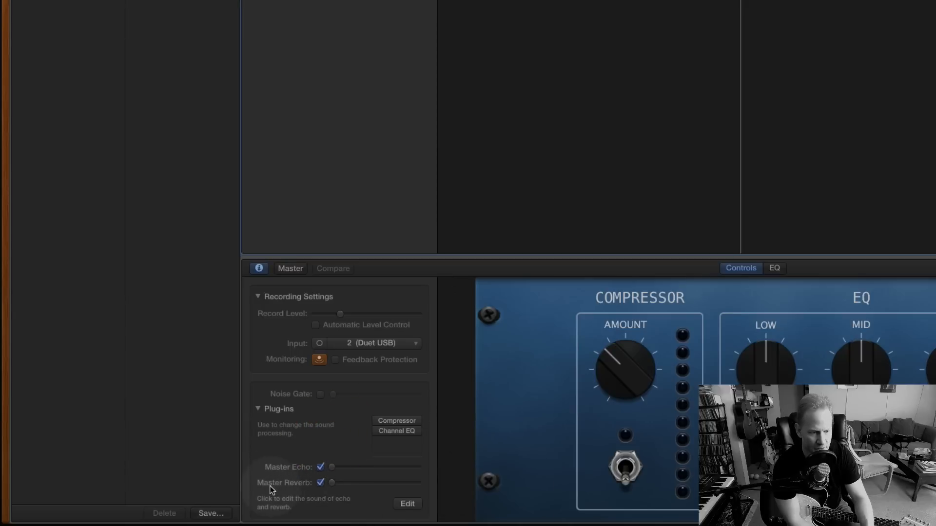
Turn off Master Echo and Master Reverb for Audio 1, and nudge its Record Level slightly lower.
{"action": "left_click", "coordinate": [320, 468]}
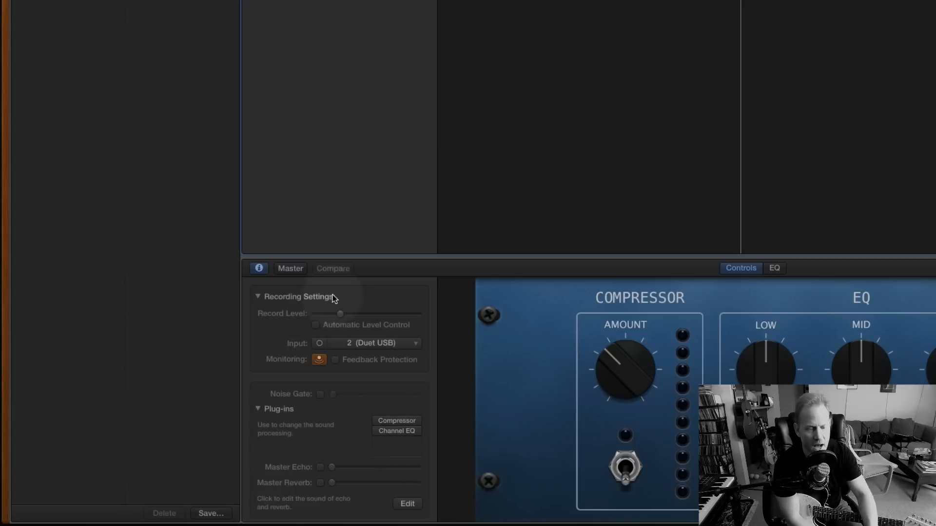
{"action": "left_click_drag", "start_coordinate": [341, 313], "coordinate": [338, 313]}
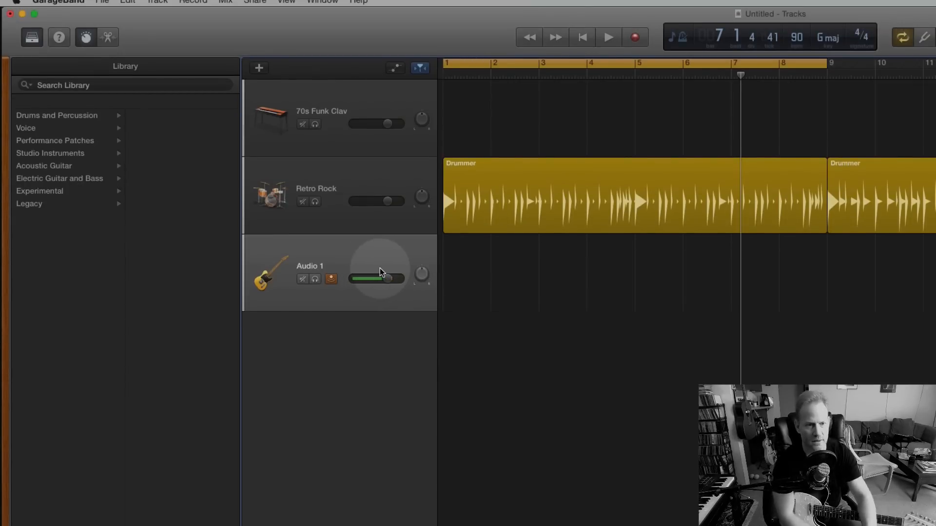
{"action": "left_click_drag", "start_coordinate": [381, 273], "coordinate": [387, 279]}
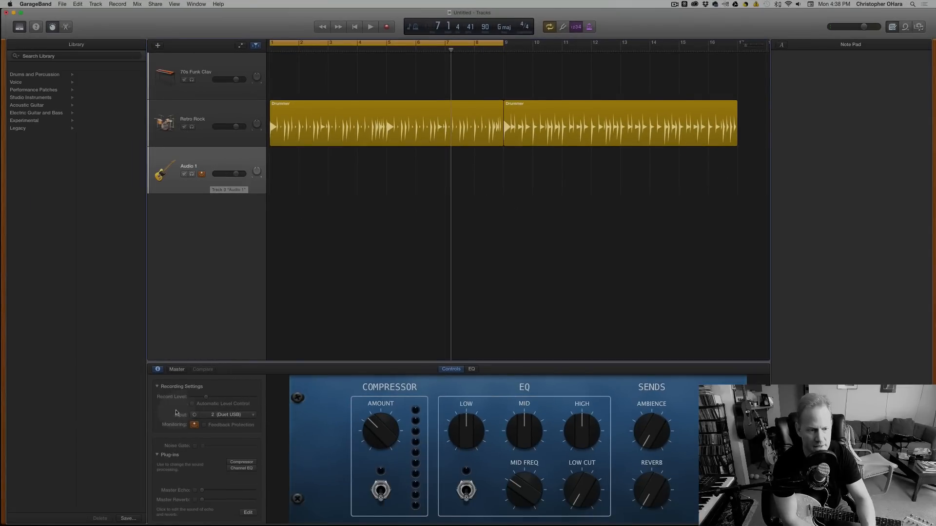
{"action": "left_click_drag", "start_coordinate": [203, 401], "coordinate": [202, 400]}
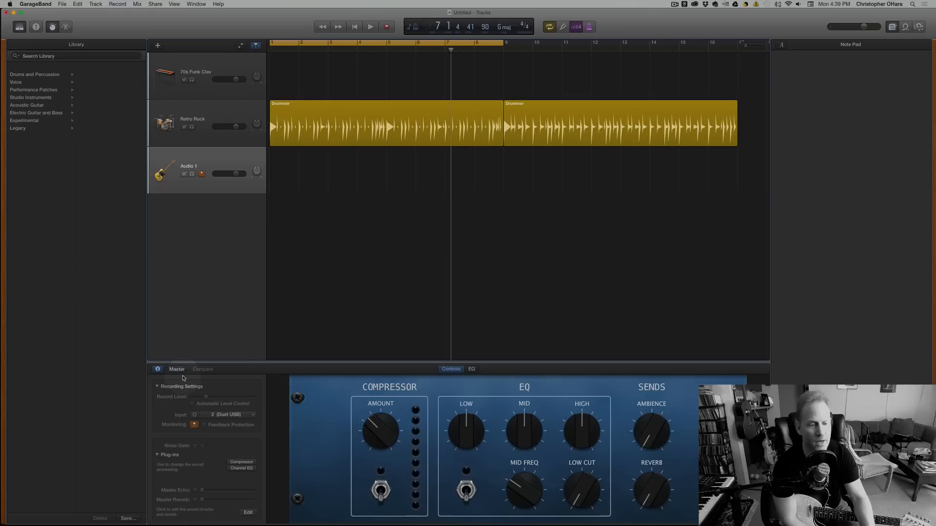
Remove both the Compressor and the Channel EQ plug-ins from the Audio 1 track by setting their slots to No Plug-in.
{"action": "scroll", "coordinate": [193, 316], "scroll_direction": "down", "scroll_amount": 1}
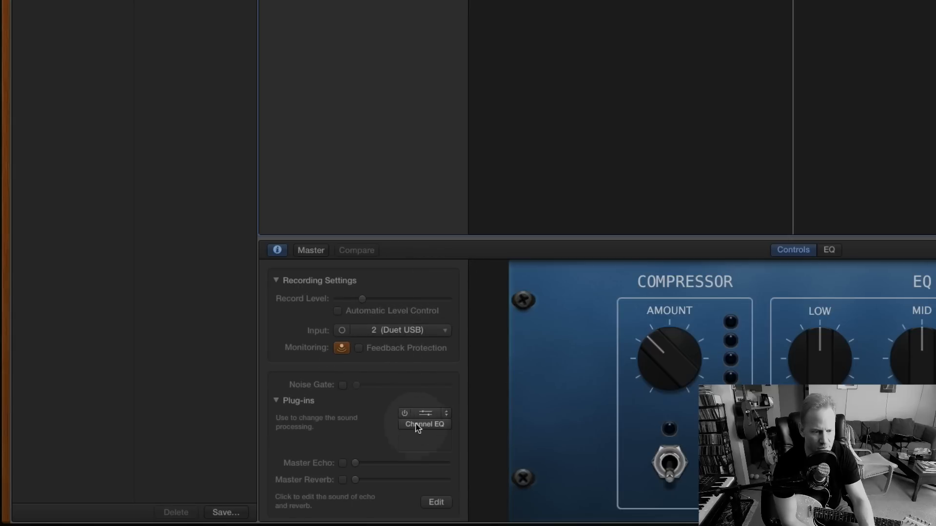
{"action": "left_click", "coordinate": [423, 437]}
{"action": "left_click", "coordinate": [382, 426]}
{"action": "mouse_move", "coordinate": [433, 413]}
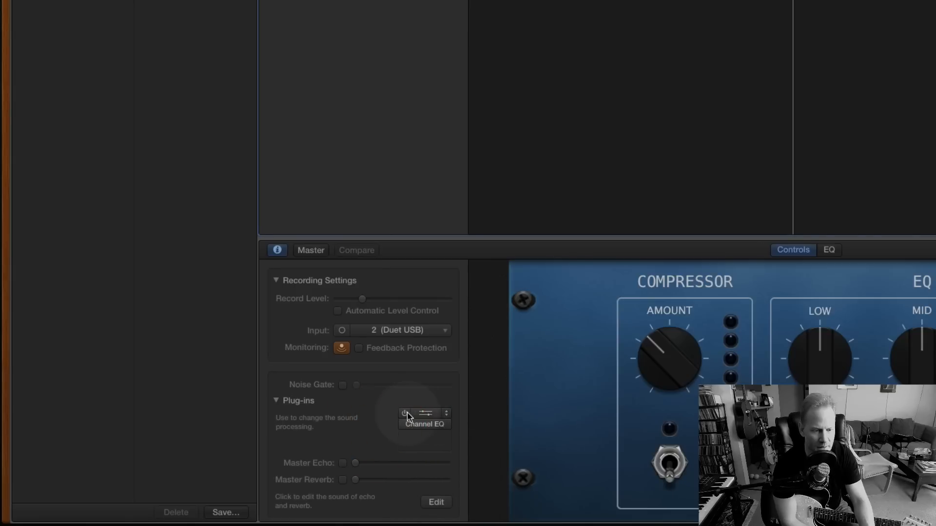
{"action": "left_click", "coordinate": [443, 413]}
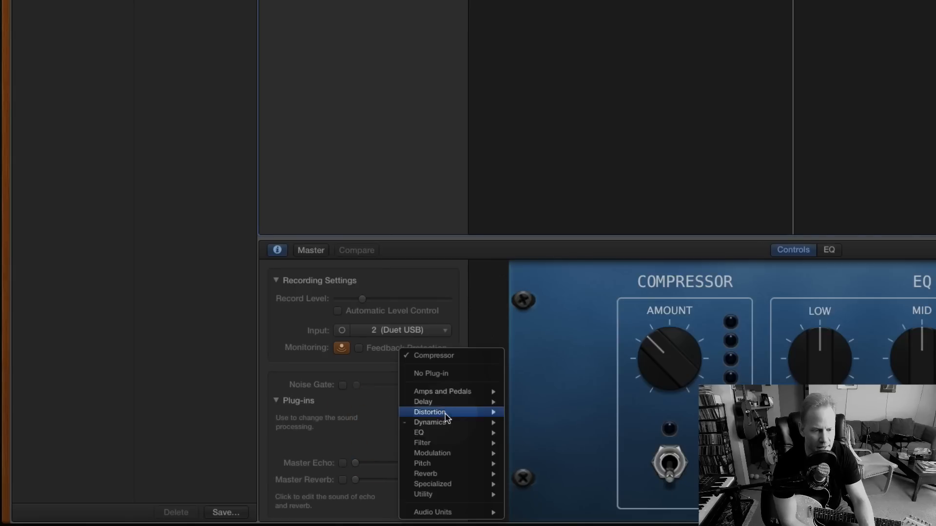
{"action": "left_click", "coordinate": [441, 374]}
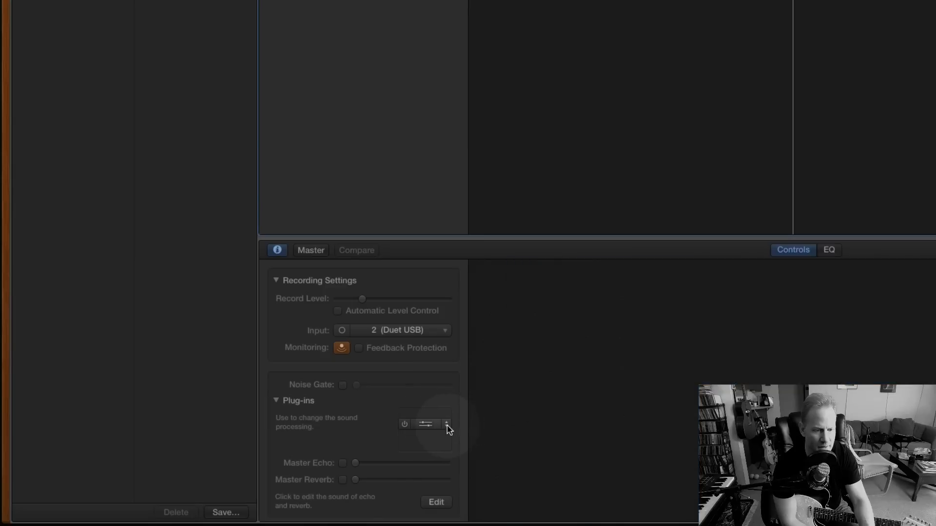
{"action": "left_click", "coordinate": [445, 425]}
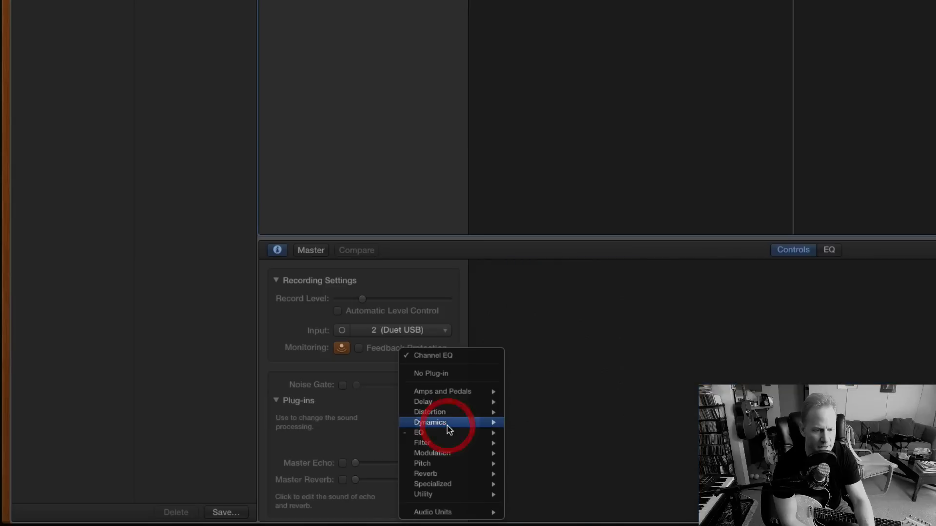
{"action": "left_click", "coordinate": [440, 374]}
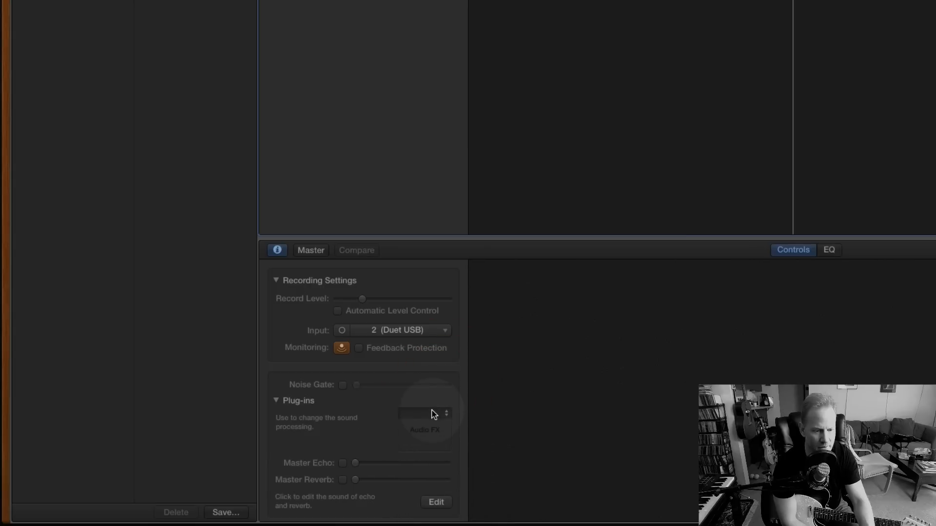
{"action": "left_click", "coordinate": [432, 414]}
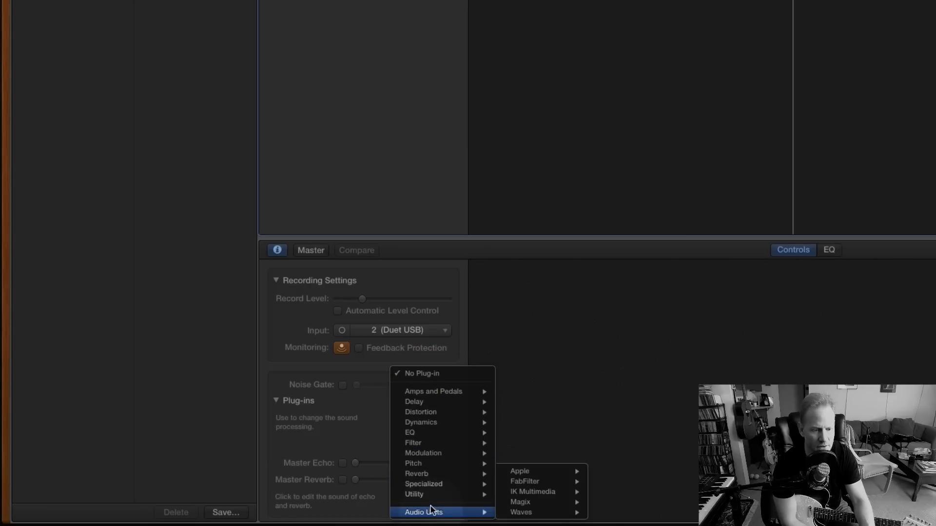
{"action": "mouse_move", "coordinate": [436, 392]}
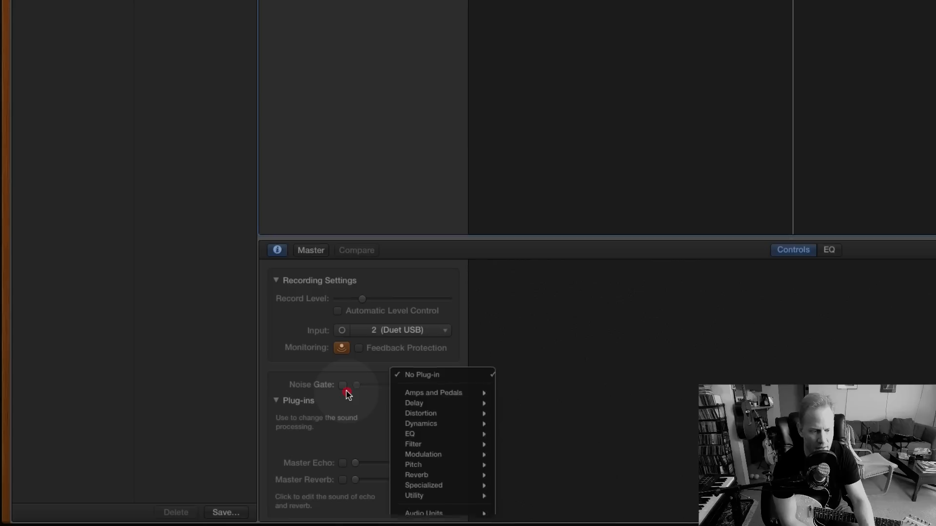
{"action": "left_click", "coordinate": [372, 396]}
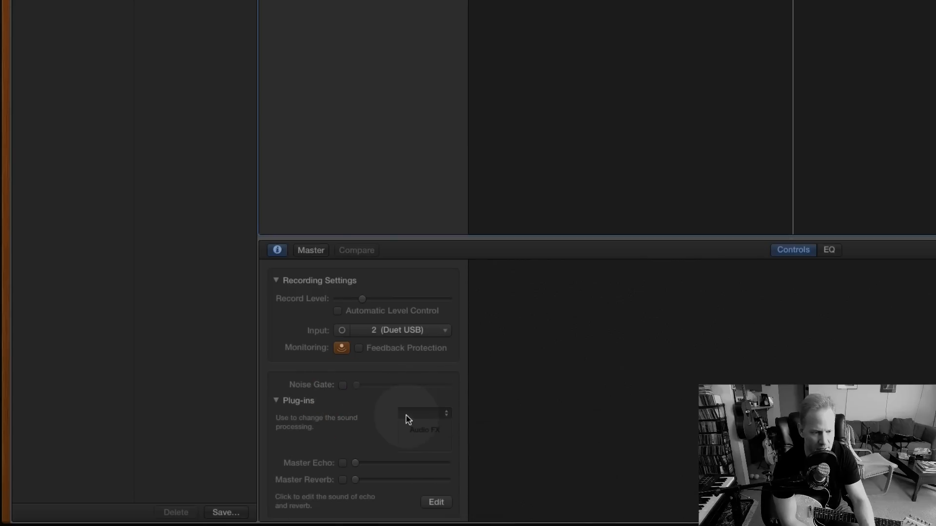
Insert the Amp Designer plug-in in Audio 1's empty slot, and move its window to the middle of the workspace.
{"action": "left_click", "coordinate": [444, 413]}
{"action": "mouse_move", "coordinate": [408, 425]}
{"action": "left_click", "coordinate": [517, 425]}
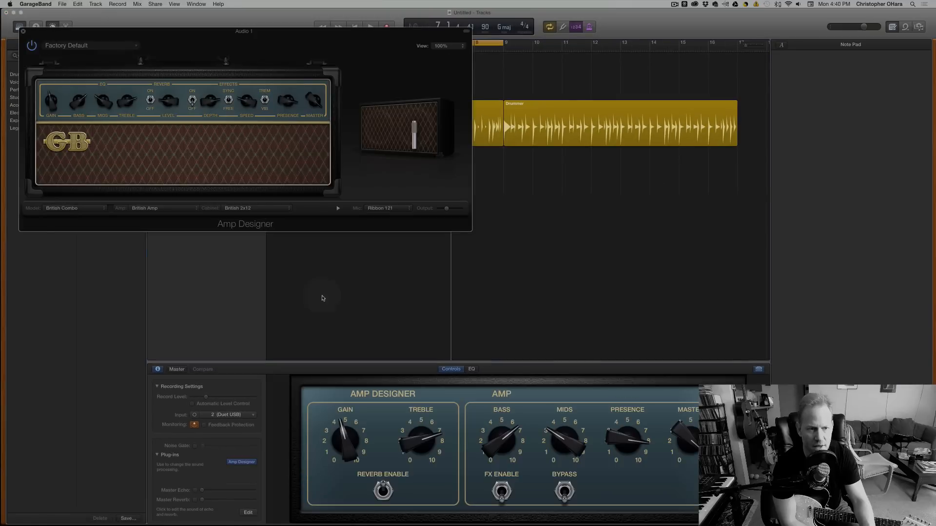
{"action": "left_click_drag", "start_coordinate": [175, 38], "coordinate": [407, 143]}
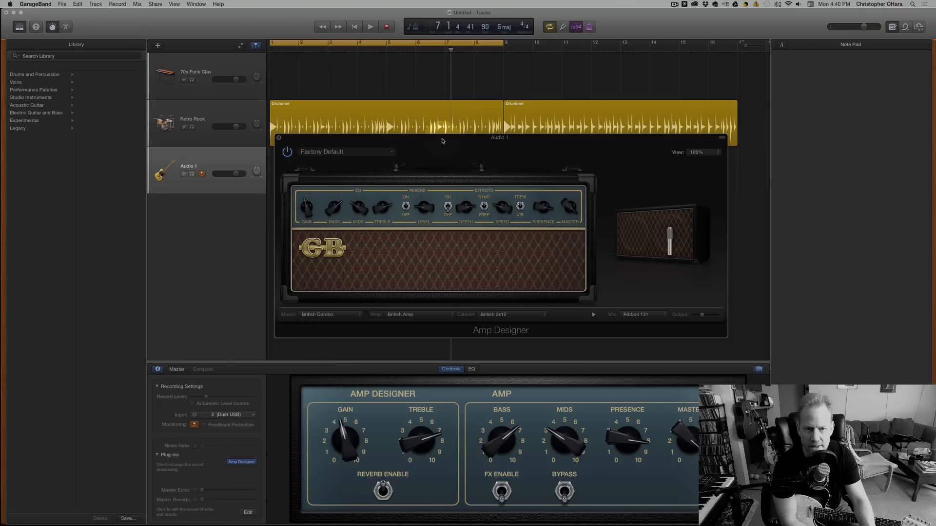
{"action": "left_click_drag", "start_coordinate": [443, 140], "coordinate": [446, 143]}
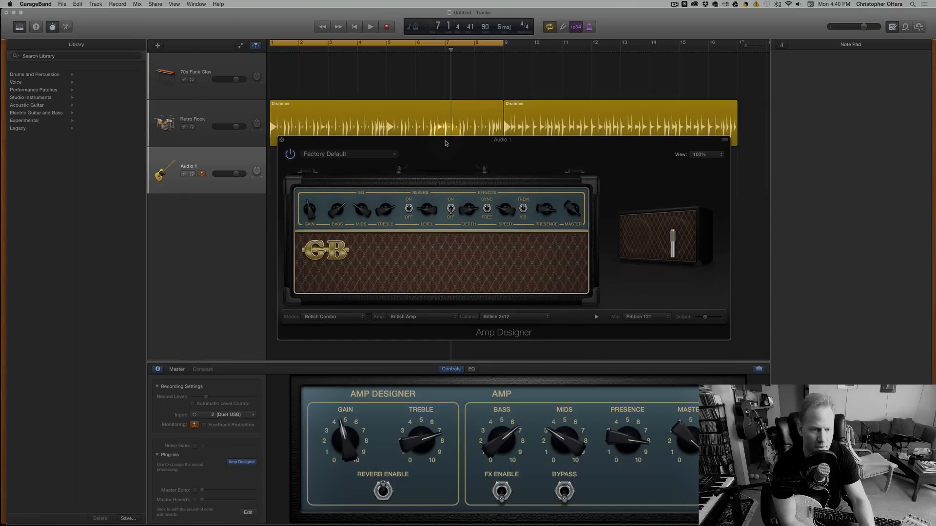
Look through Amp Designer's preset categories, including the Distorted and Crunch lists, and leave the current preset selected.
{"action": "left_click", "coordinate": [355, 153]}
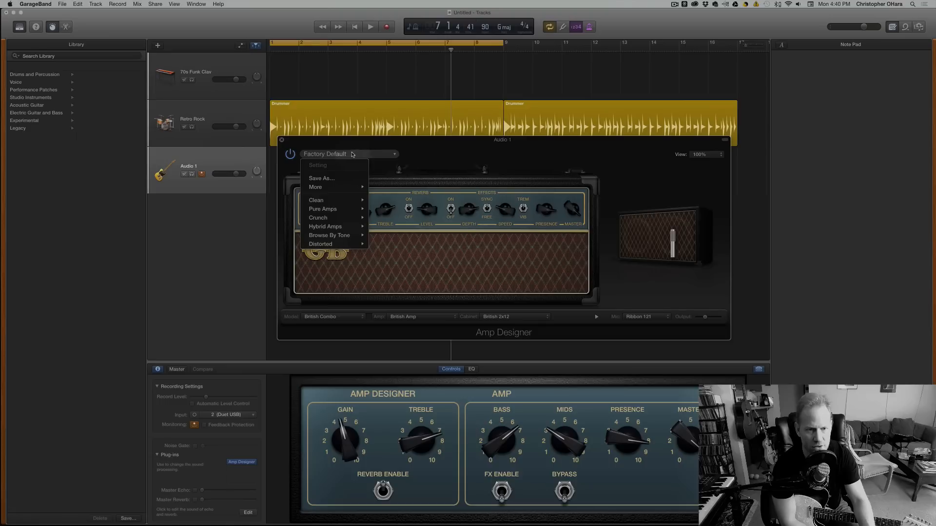
{"action": "left_click", "coordinate": [417, 142]}
{"action": "left_click", "coordinate": [359, 153]}
{"action": "mouse_move", "coordinate": [355, 239]}
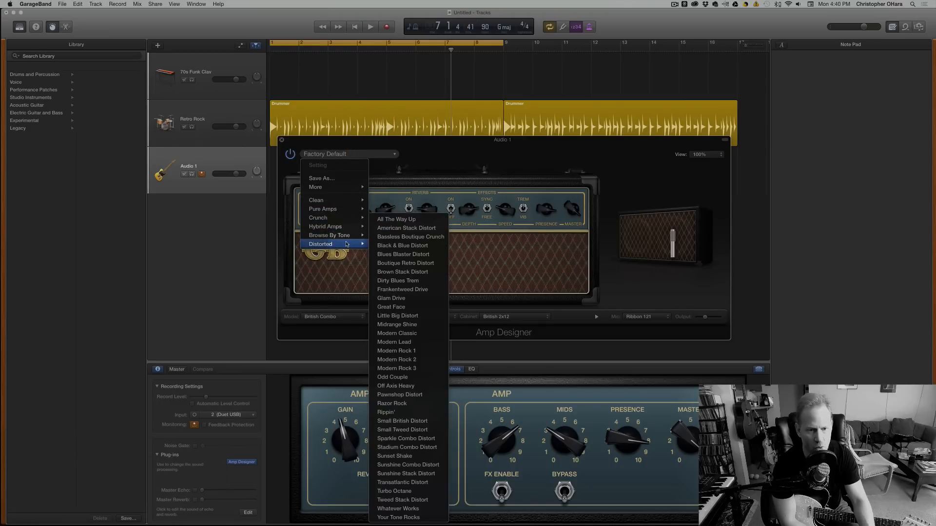
{"action": "mouse_move", "coordinate": [336, 202]}
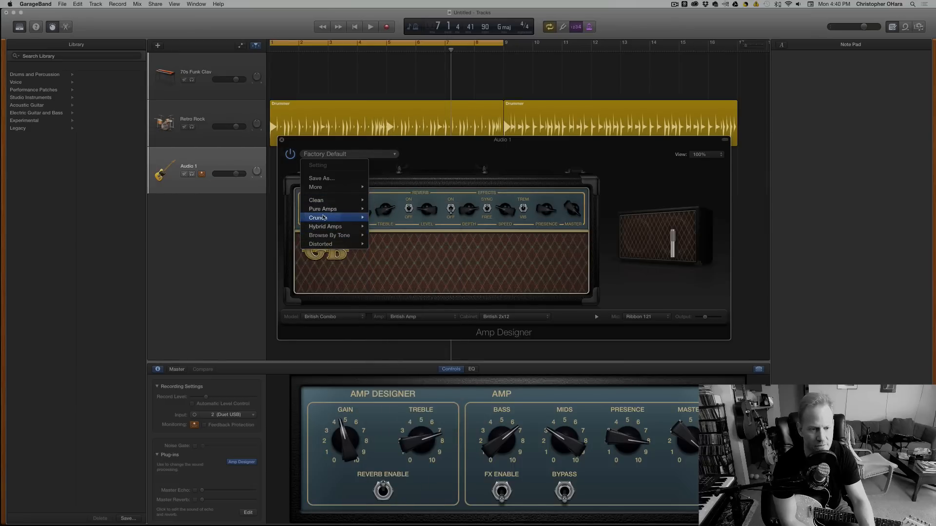
{"action": "mouse_move", "coordinate": [324, 218]}
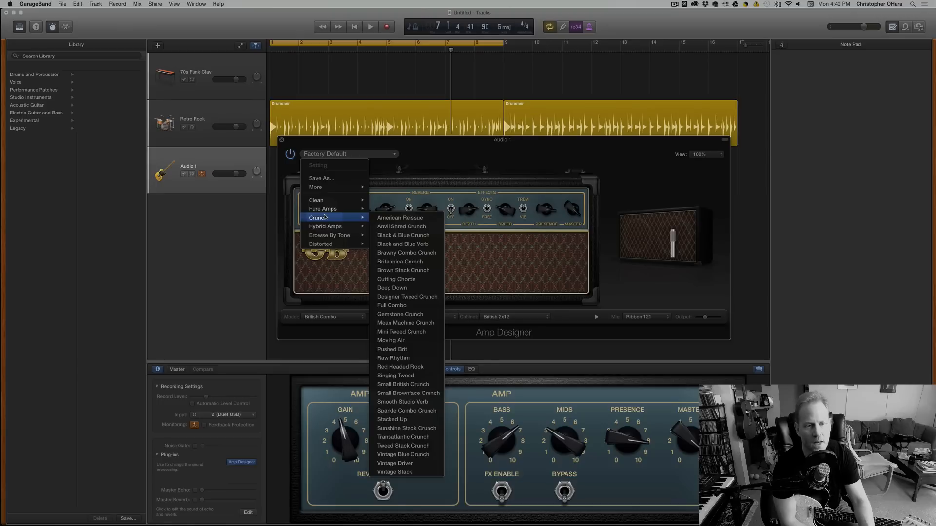
{"action": "left_click", "coordinate": [520, 142]}
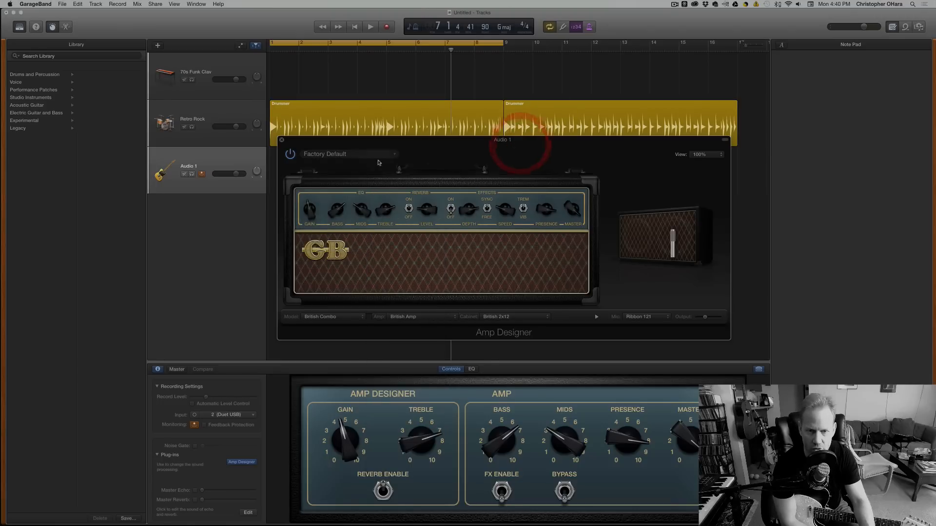
Set the Amp Designer model to Large Blackface Combo and bring up the microphone placement view at its cabinet.
{"action": "left_click", "coordinate": [329, 318]}
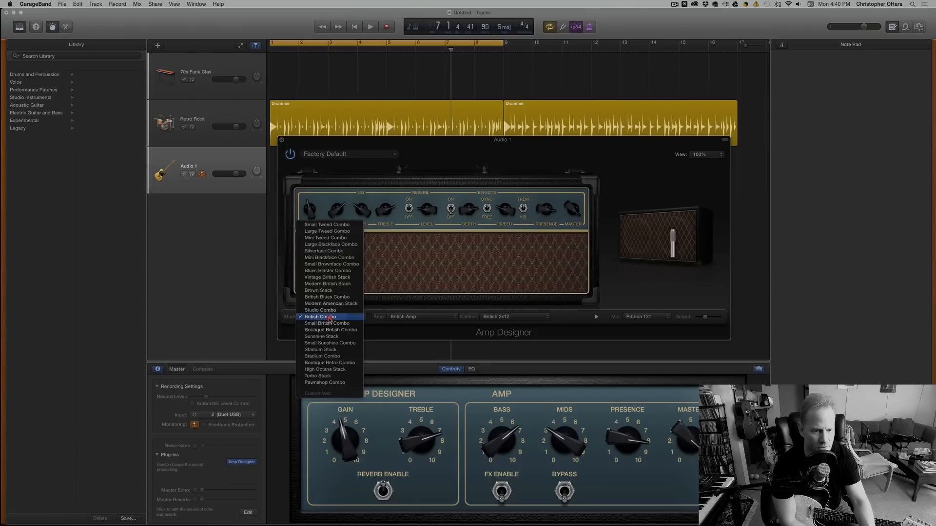
{"action": "left_click", "coordinate": [339, 245]}
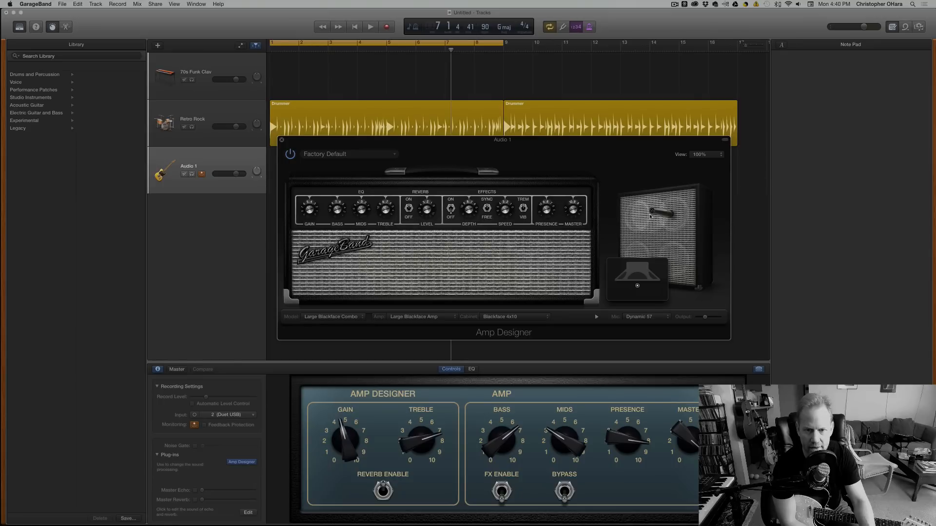
{"action": "mouse_move", "coordinate": [637, 288]}
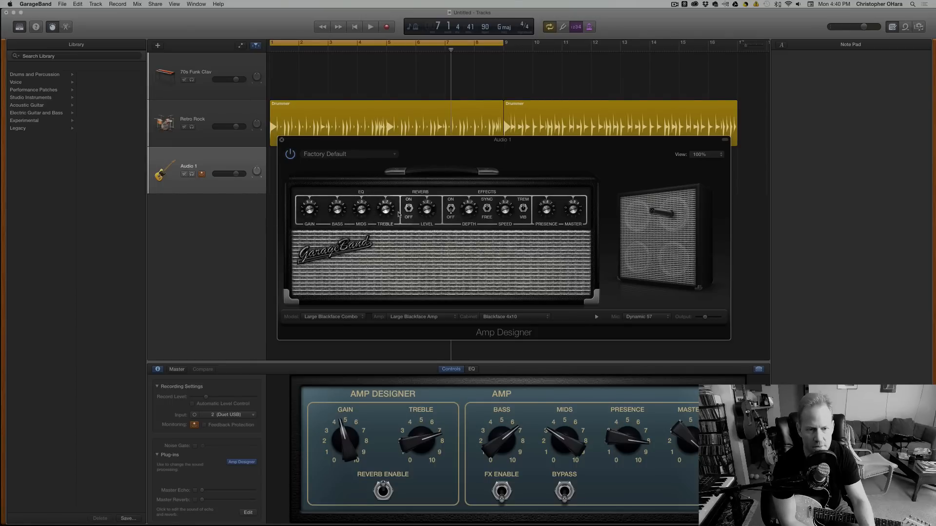
Try the amp's Gain knob, and flip its reverb switch to the other state and back.
{"action": "left_click_drag", "start_coordinate": [306, 215], "coordinate": [304, 211]}
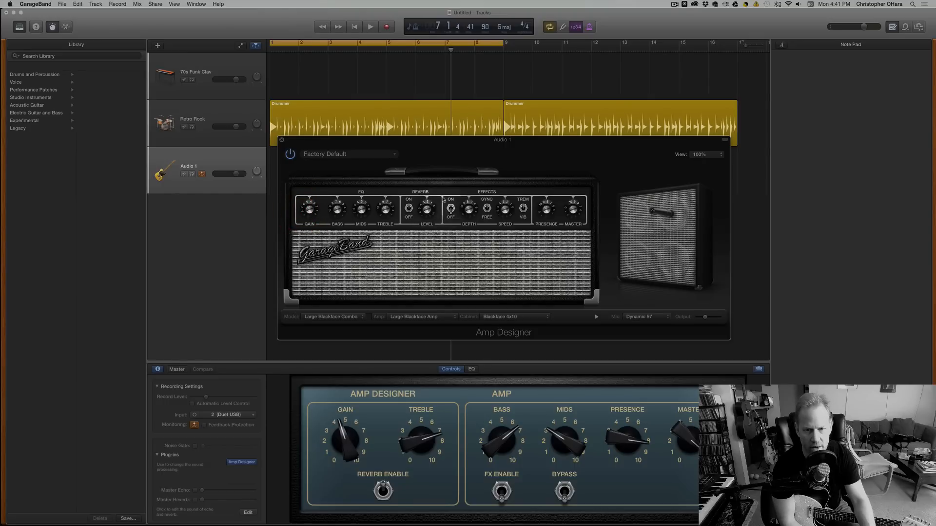
{"action": "left_click", "coordinate": [410, 209]}
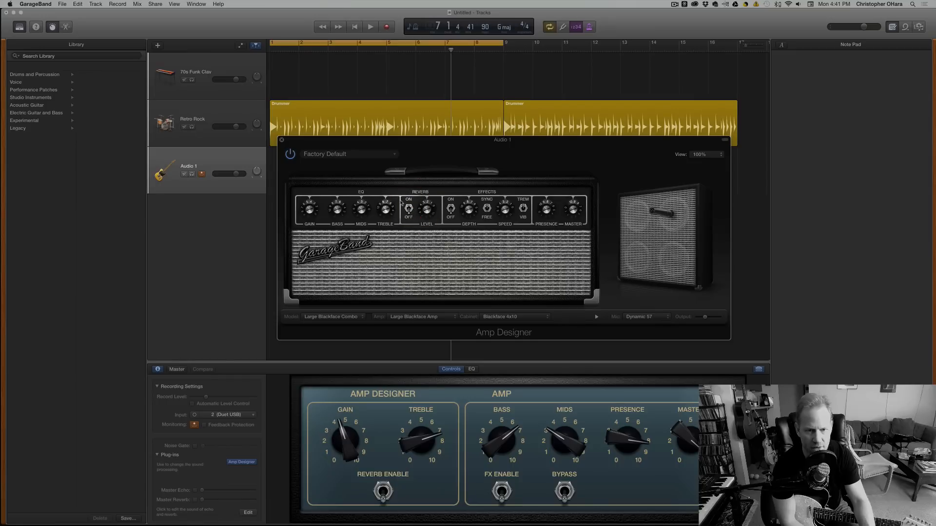
{"action": "left_click", "coordinate": [409, 210]}
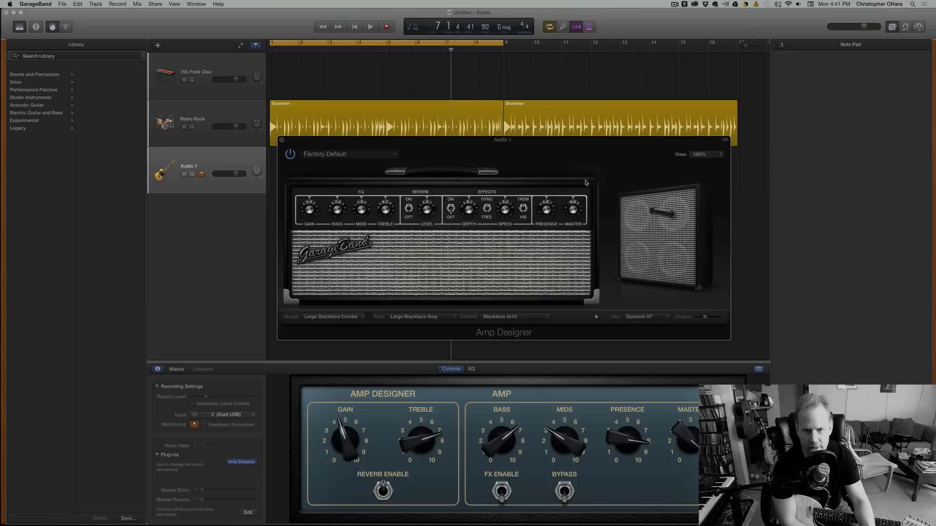
Try moving the microphone slightly farther from the speaker in the cabinet's placement view.
{"action": "mouse_move", "coordinate": [645, 274]}
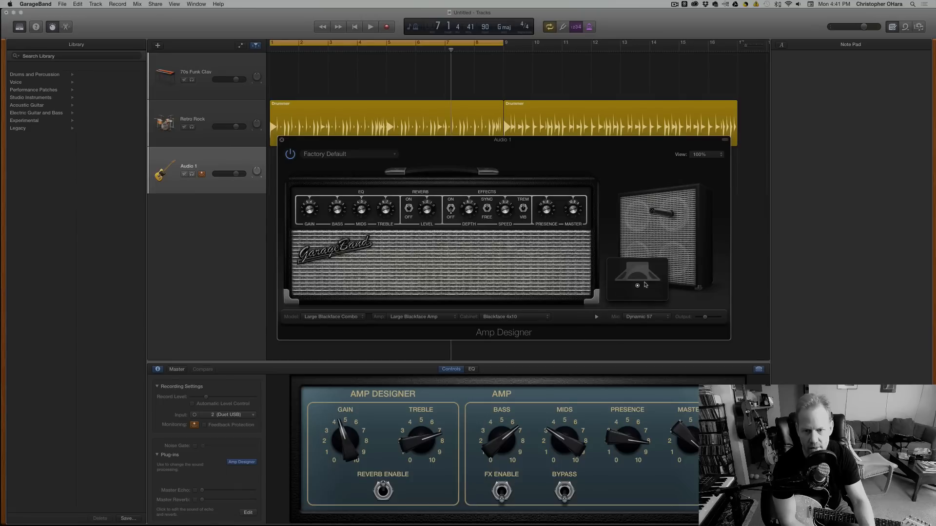
{"action": "left_click_drag", "start_coordinate": [650, 296], "coordinate": [638, 303]}
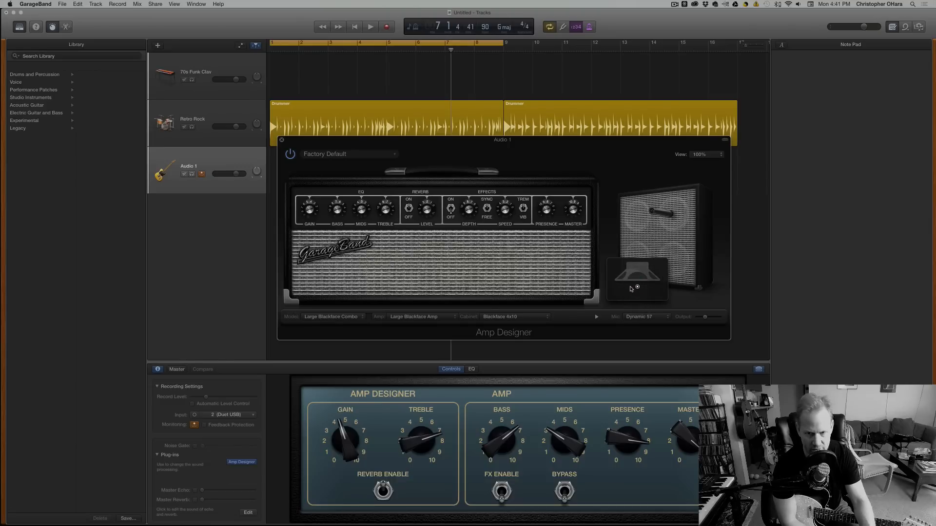
{"action": "left_click_drag", "start_coordinate": [630, 289], "coordinate": [633, 289]}
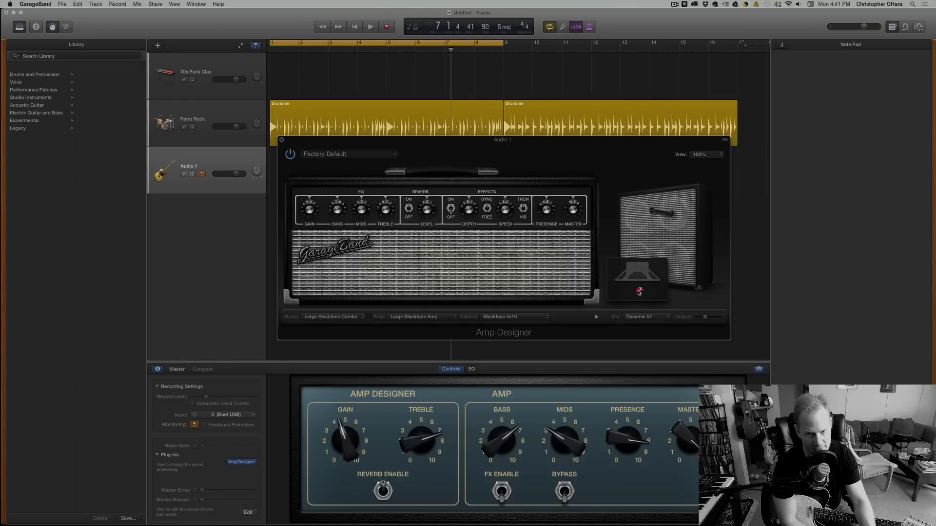
Try the Dynamic 20, Condenser 414 and Ribbon 121 microphones on the Blackface cabinet.
{"action": "left_click", "coordinate": [634, 317]}
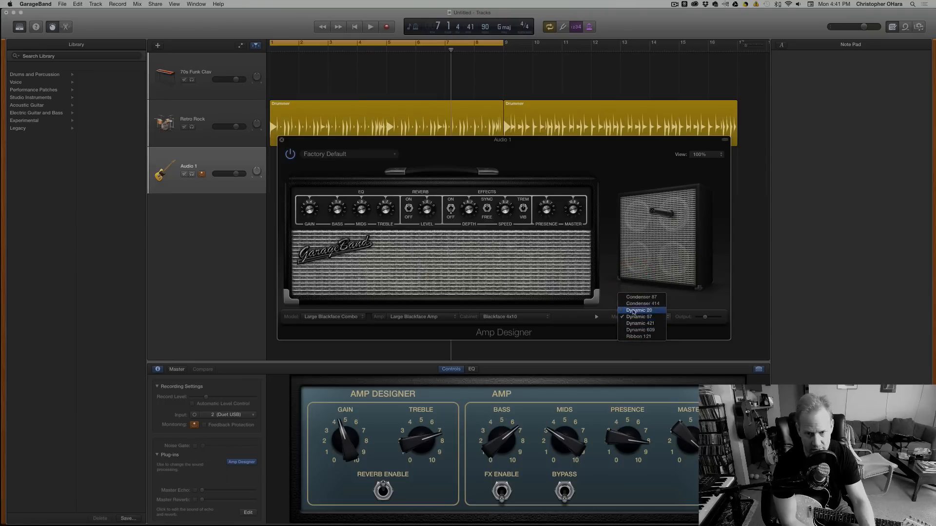
{"action": "left_click", "coordinate": [633, 311]}
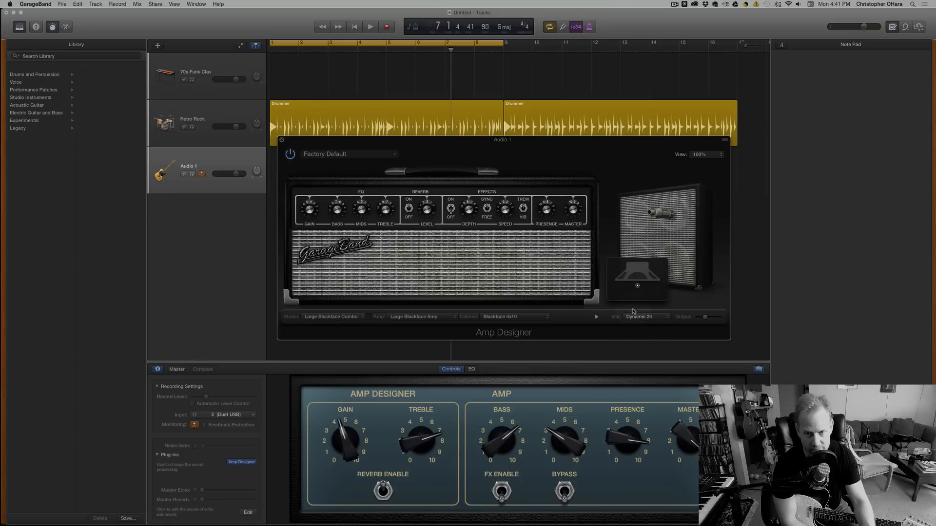
{"action": "left_click", "coordinate": [638, 317]}
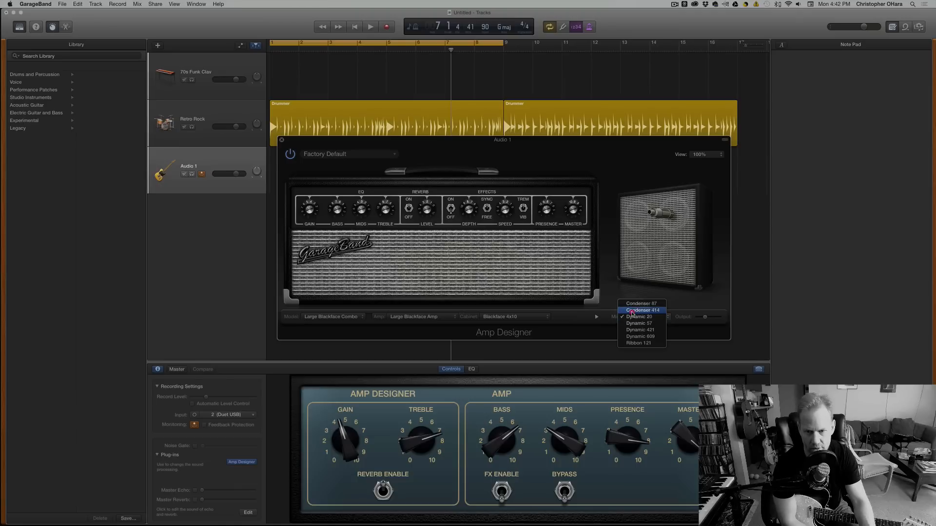
{"action": "left_click", "coordinate": [632, 311]}
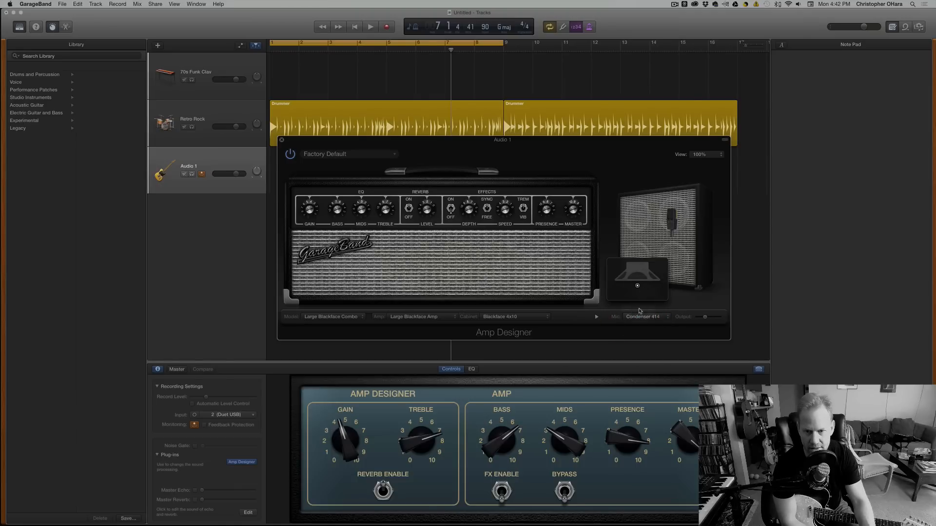
{"action": "left_click", "coordinate": [641, 317]}
{"action": "left_click", "coordinate": [645, 350]}
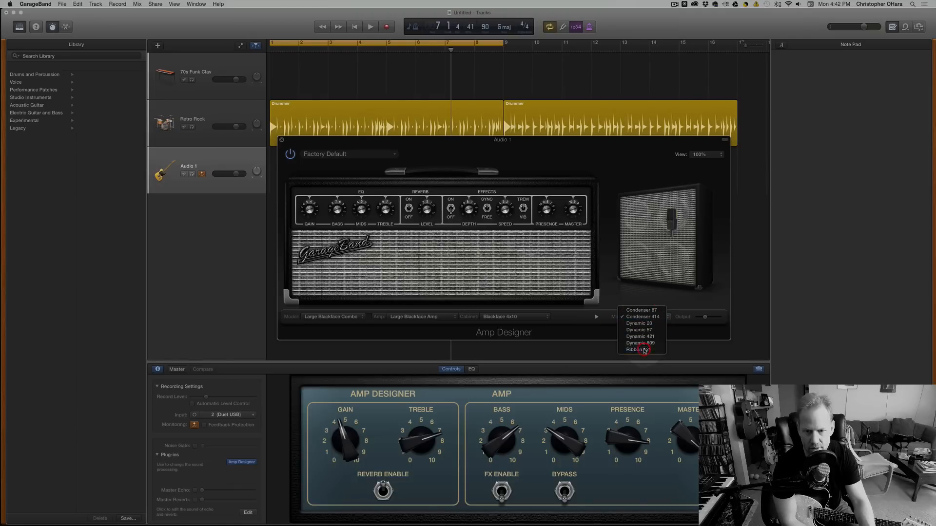
Try the Dynamic 609 and Dynamic 421 microphones on the cabinet, and return to Dynamic 57.
{"action": "left_click", "coordinate": [640, 318]}
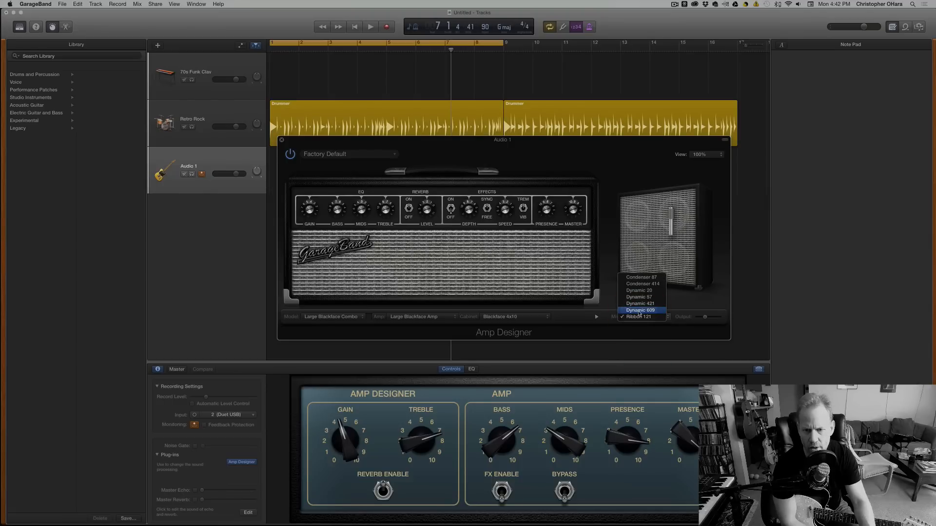
{"action": "left_click", "coordinate": [640, 311]}
{"action": "left_click", "coordinate": [636, 318]}
{"action": "left_click", "coordinate": [637, 310]}
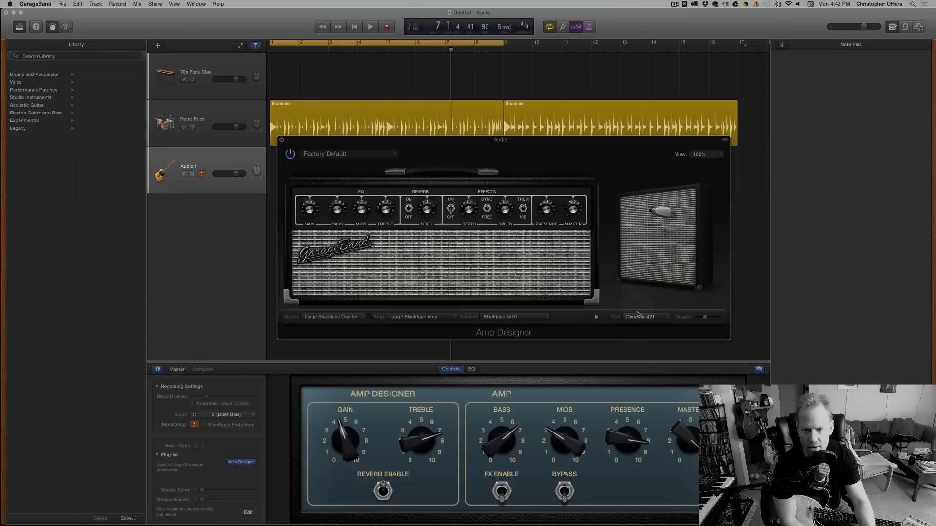
{"action": "left_click", "coordinate": [642, 317]}
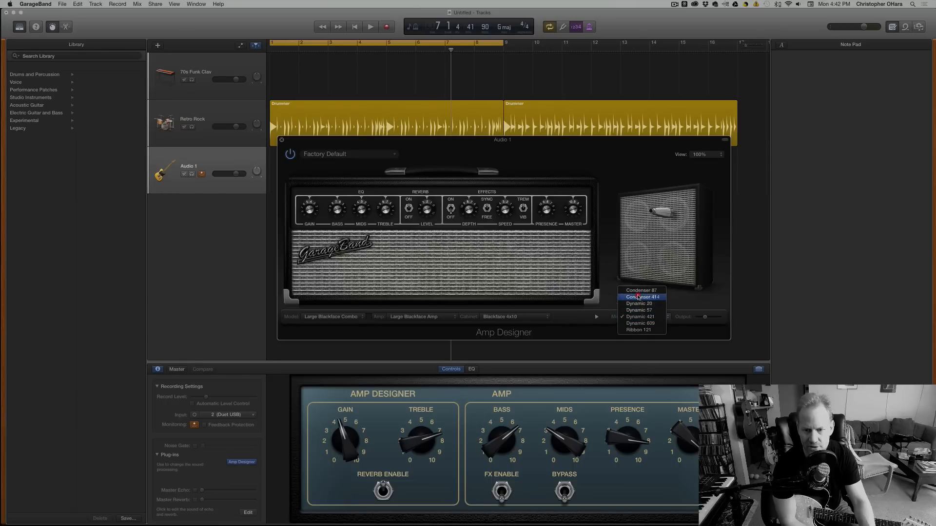
{"action": "left_click", "coordinate": [639, 311]}
{"action": "mouse_move", "coordinate": [683, 242]}
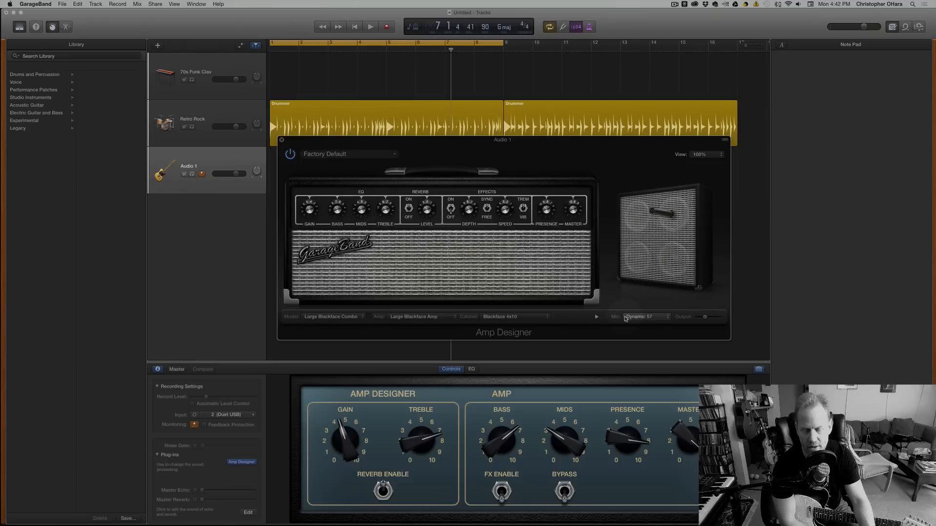
Try the Dynamic 421 microphone, then settle on Condenser 87 with the Silverface 2x12 cabinet.
{"action": "left_click", "coordinate": [650, 318]}
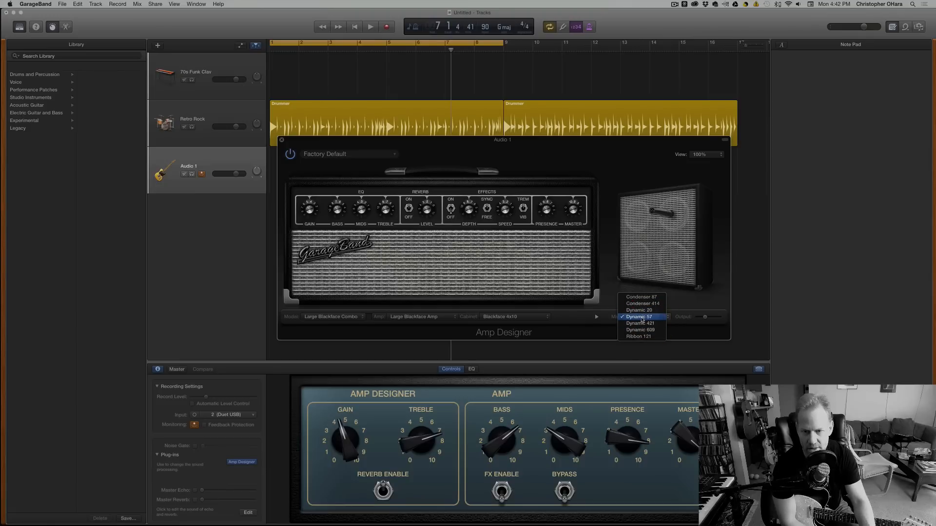
{"action": "left_click", "coordinate": [642, 323]}
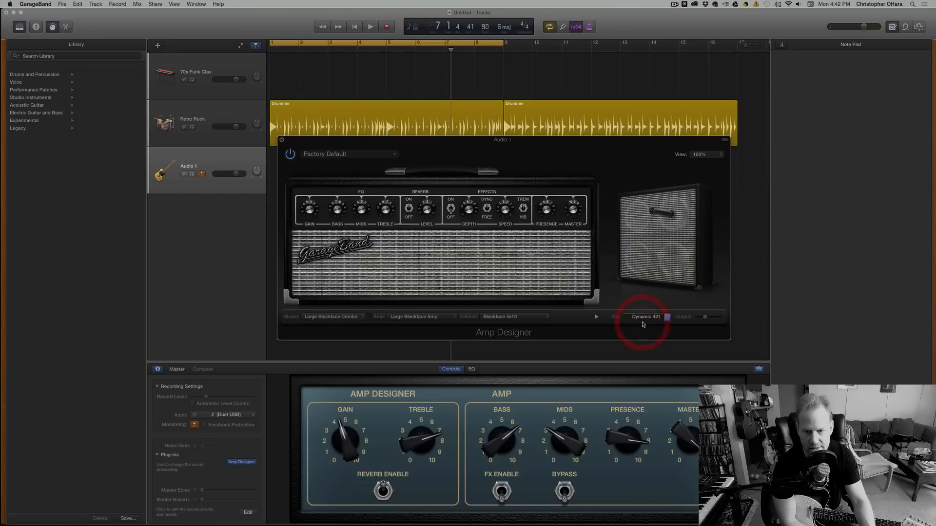
{"action": "left_click", "coordinate": [638, 317]}
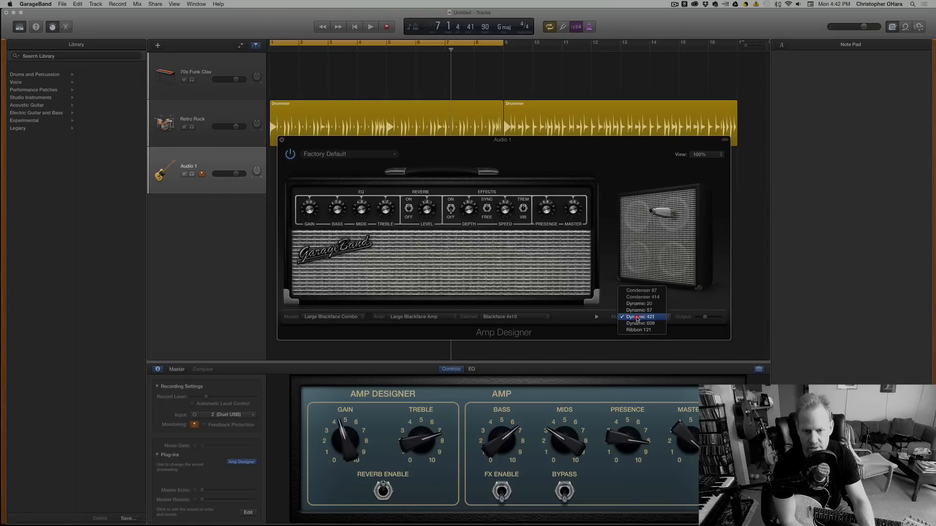
{"action": "left_click", "coordinate": [641, 290]}
{"action": "left_click", "coordinate": [639, 317]}
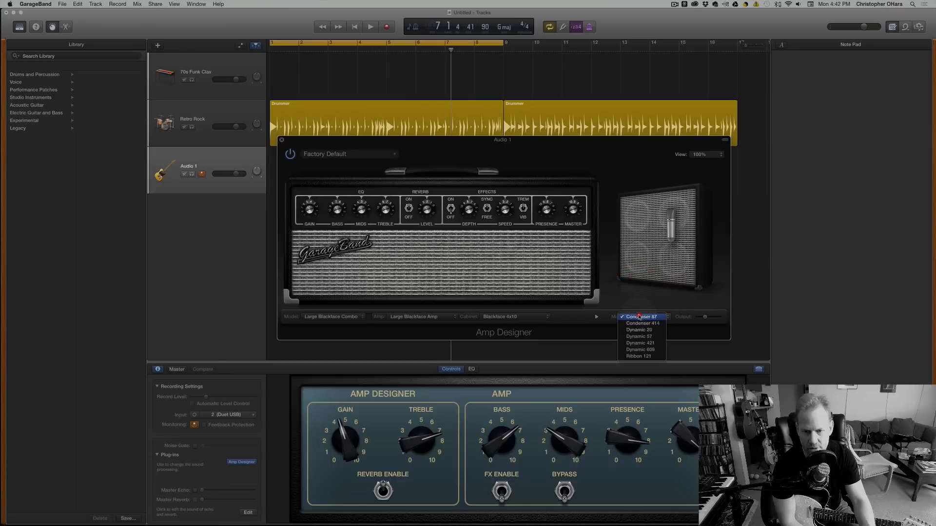
{"action": "left_click", "coordinate": [639, 316]}
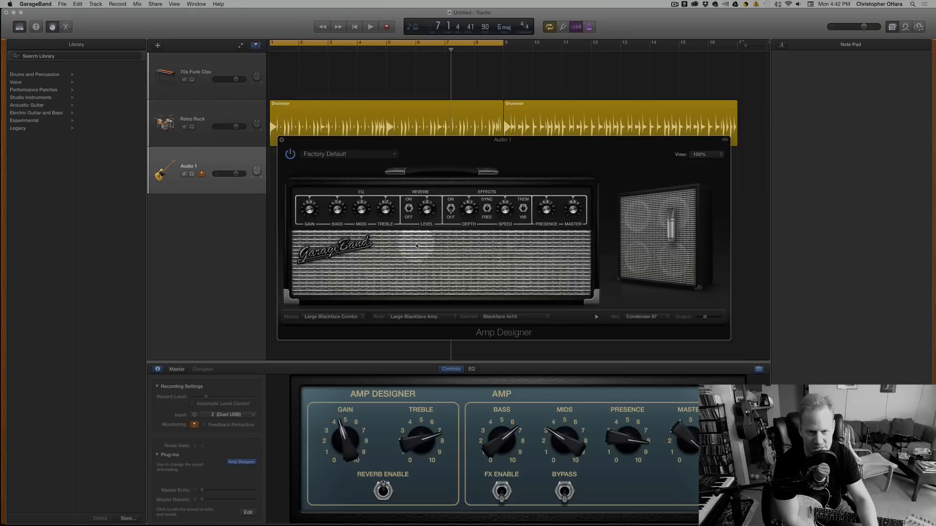
{"action": "left_click", "coordinate": [516, 319]}
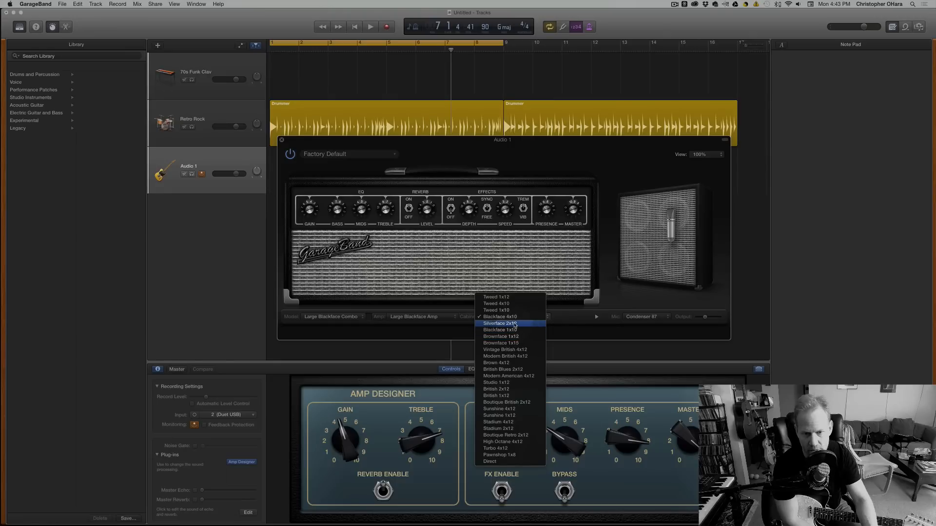
{"action": "left_click", "coordinate": [514, 323]}
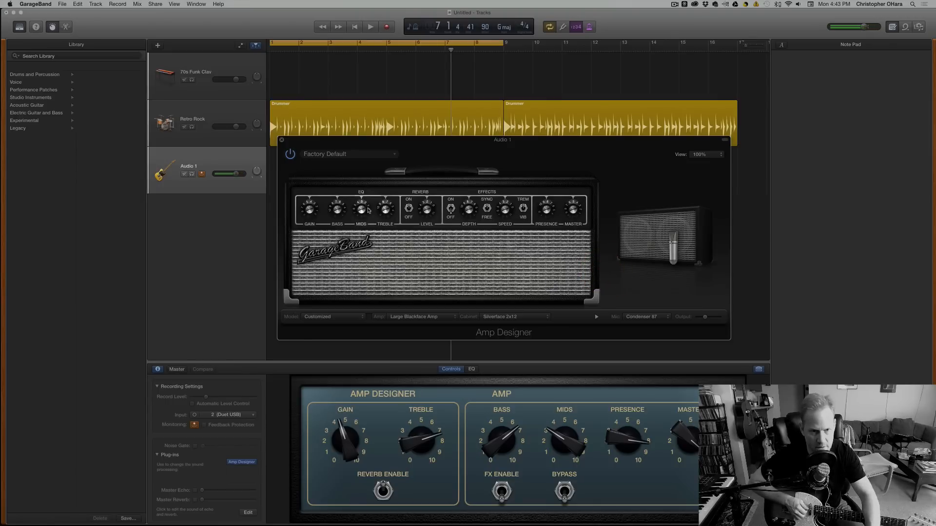
Lower the guitar track's record level slightly and raise the amp's Gain to about 6.
{"action": "left_click_drag", "start_coordinate": [311, 208], "coordinate": [312, 211]}
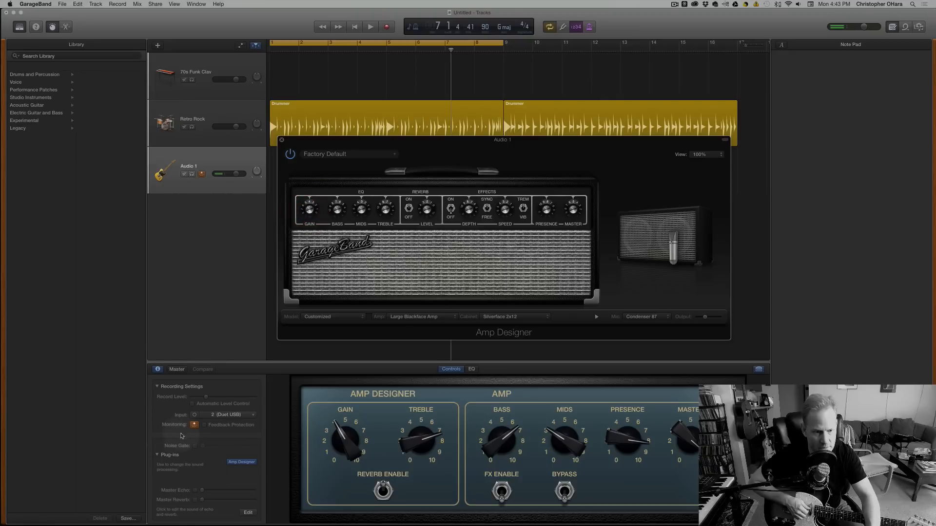
{"action": "left_click", "coordinate": [203, 398]}
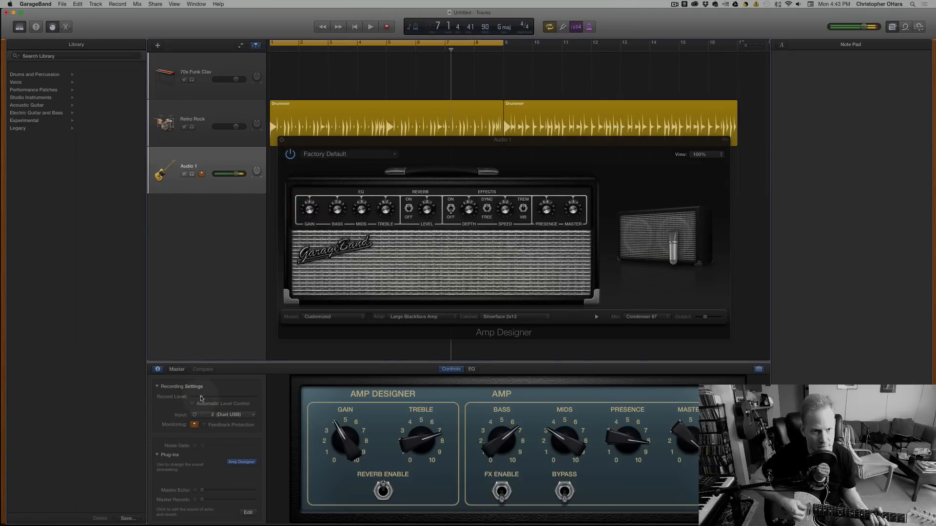
{"action": "mouse_move", "coordinate": [309, 210]}
{"action": "left_mouse_down"}
{"action": "mouse_move", "coordinate": [301, 223]}
{"action": "mouse_move", "coordinate": [311, 277]}
{"action": "mouse_move", "coordinate": [289, 196]}
{"action": "mouse_move", "coordinate": [285, 225]}
{"action": "mouse_move", "coordinate": [308, 206]}
{"action": "left_mouse_up"}
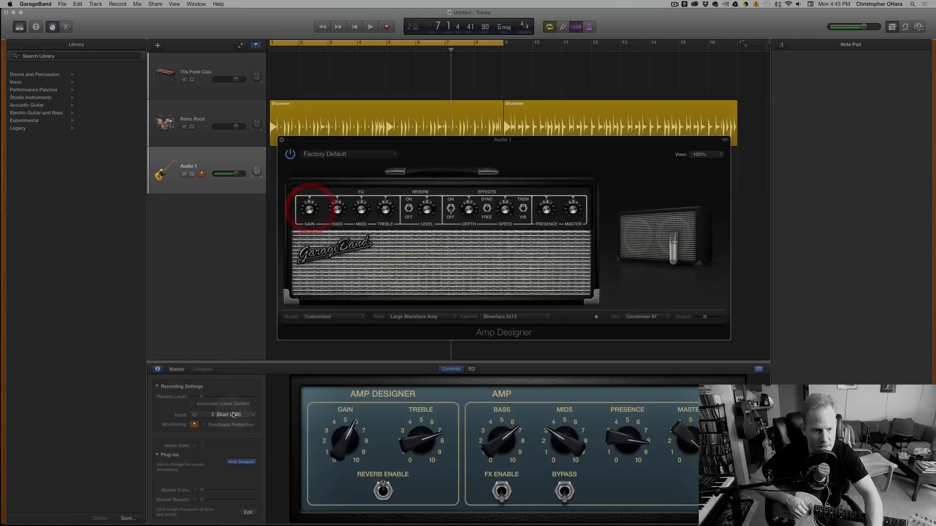
{"action": "left_click", "coordinate": [200, 400]}
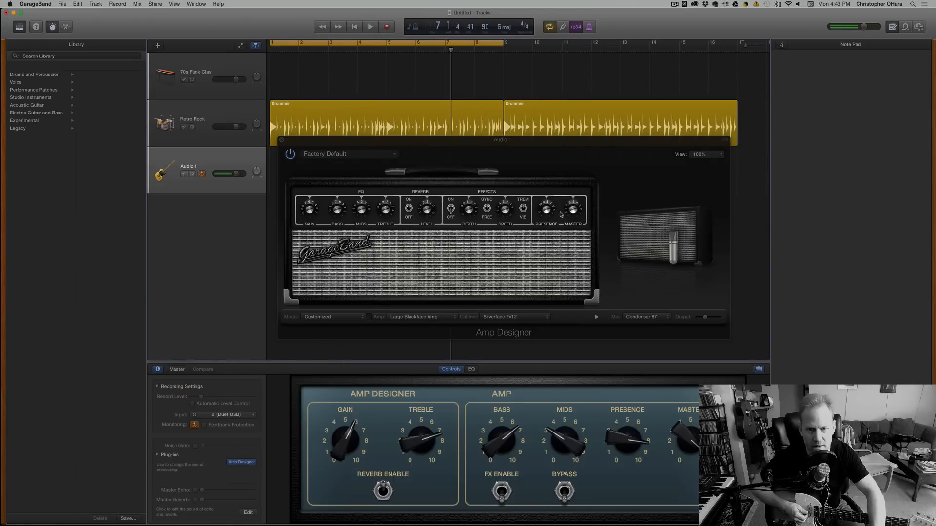
Try small adjustments of the amp's Master knob.
{"action": "left_click", "coordinate": [572, 235]}
{"action": "mouse_move", "coordinate": [572, 235]}
{"action": "left_mouse_down"}
{"action": "mouse_move", "coordinate": [574, 248]}
{"action": "mouse_move", "coordinate": [562, 221]}
{"action": "left_mouse_up"}
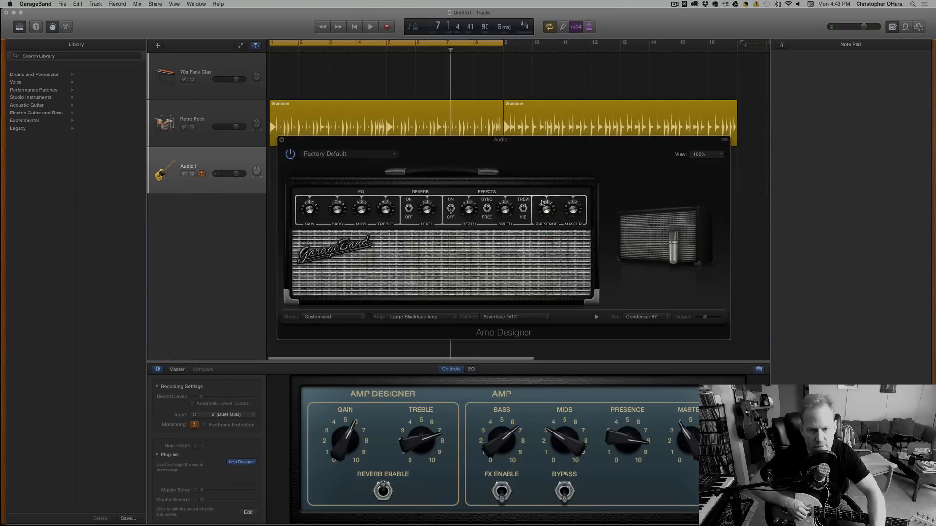
{"action": "mouse_move", "coordinate": [573, 211]}
{"action": "left_mouse_down"}
{"action": "mouse_move", "coordinate": [571, 227]}
{"action": "mouse_move", "coordinate": [566, 215]}
{"action": "left_mouse_up"}
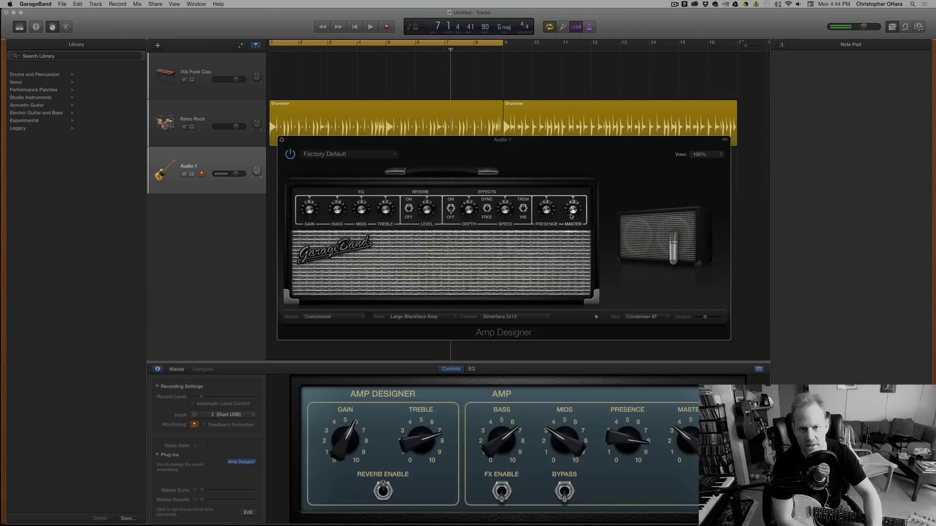
{"action": "left_click", "coordinate": [570, 211]}
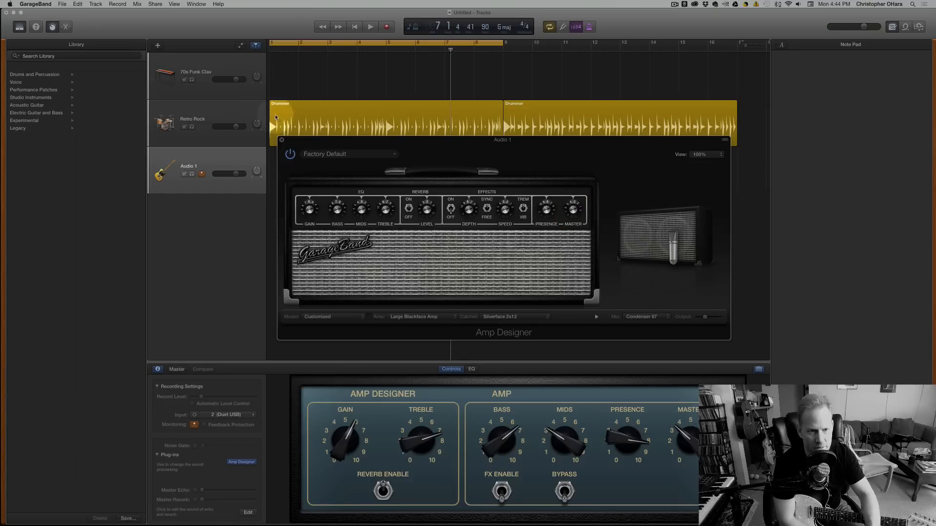
Bypass Amp Designer while fine-tuning the track's record level, and switch the plug-in back on.
{"action": "left_click", "coordinate": [289, 153]}
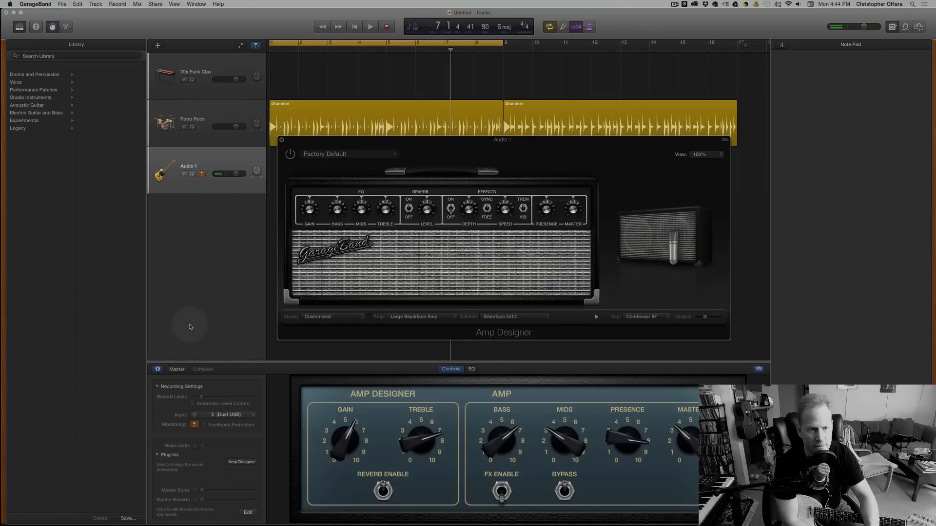
{"action": "left_click", "coordinate": [200, 398]}
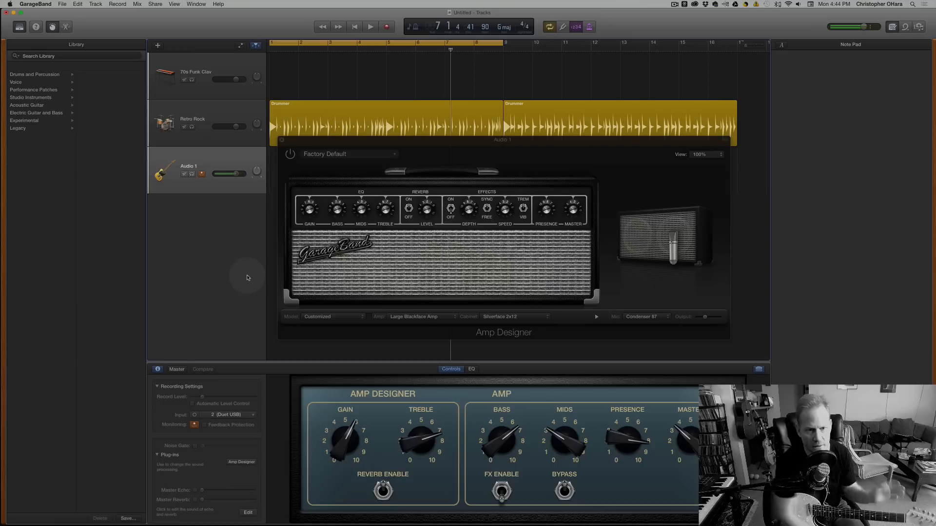
{"action": "left_click", "coordinate": [290, 154]}
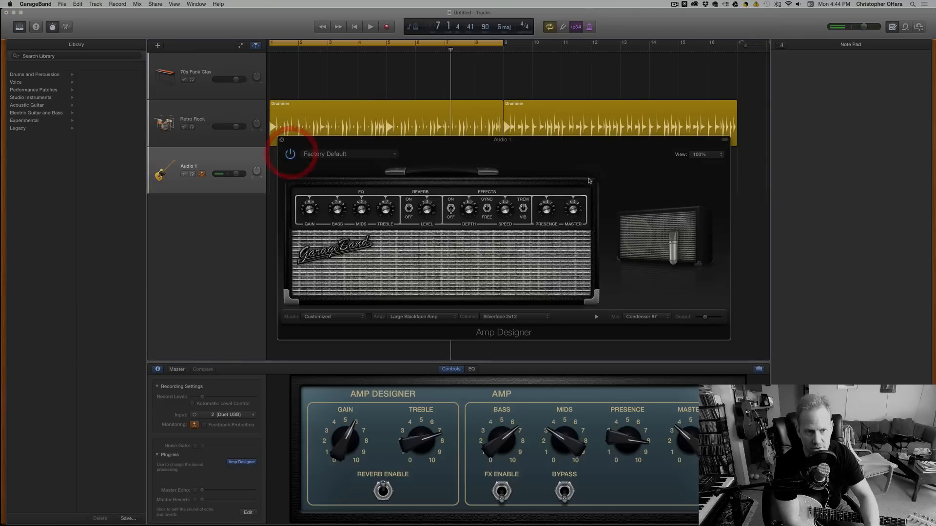
Adjust the amp's Master knob up and down, and leave it at a slightly lower setting.
{"action": "left_click_drag", "start_coordinate": [572, 209], "coordinate": [573, 211]}
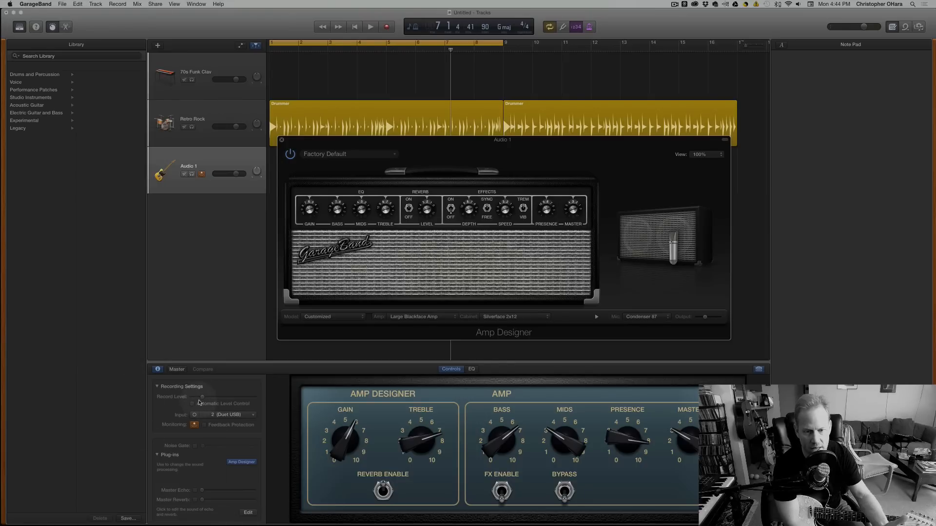
{"action": "left_click", "coordinate": [573, 210]}
{"action": "left_click_drag", "start_coordinate": [573, 210], "coordinate": [570, 203]}
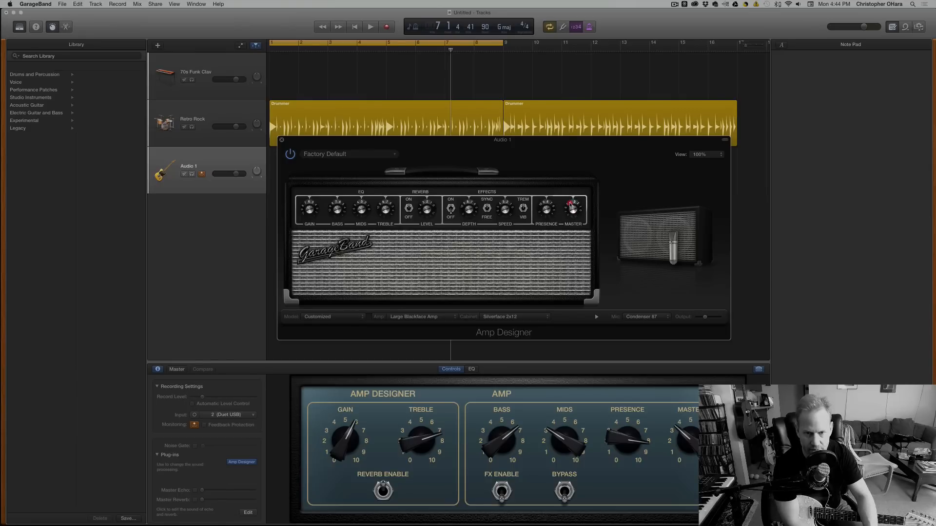
{"action": "left_click", "coordinate": [574, 210]}
{"action": "left_click_drag", "start_coordinate": [573, 209], "coordinate": [574, 217]}
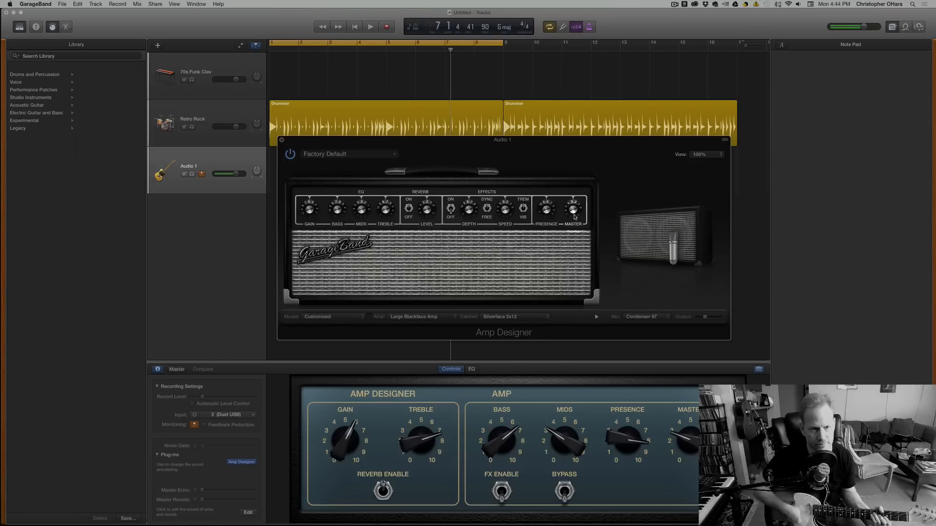
{"action": "left_click_drag", "start_coordinate": [574, 211], "coordinate": [574, 209]}
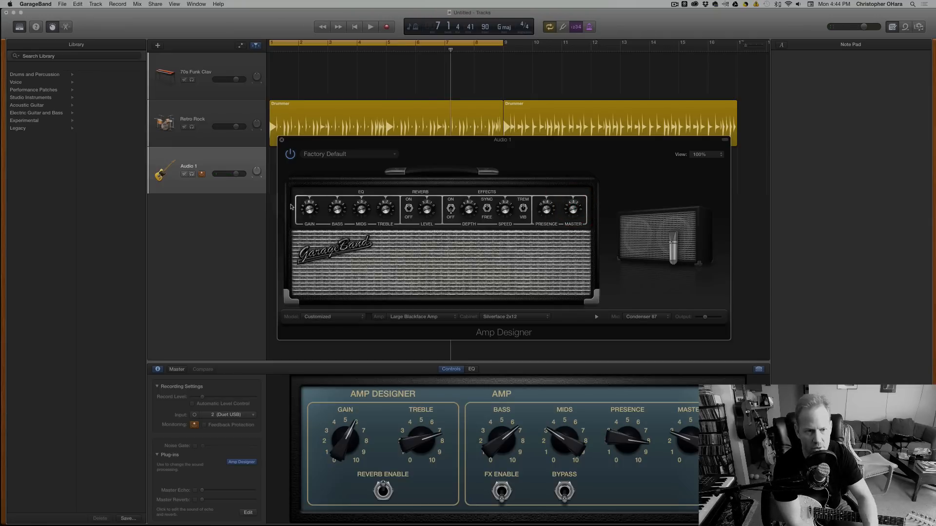
Move the Amp Designer window higher over the tracks and close it.
{"action": "left_click_drag", "start_coordinate": [394, 140], "coordinate": [410, 101]}
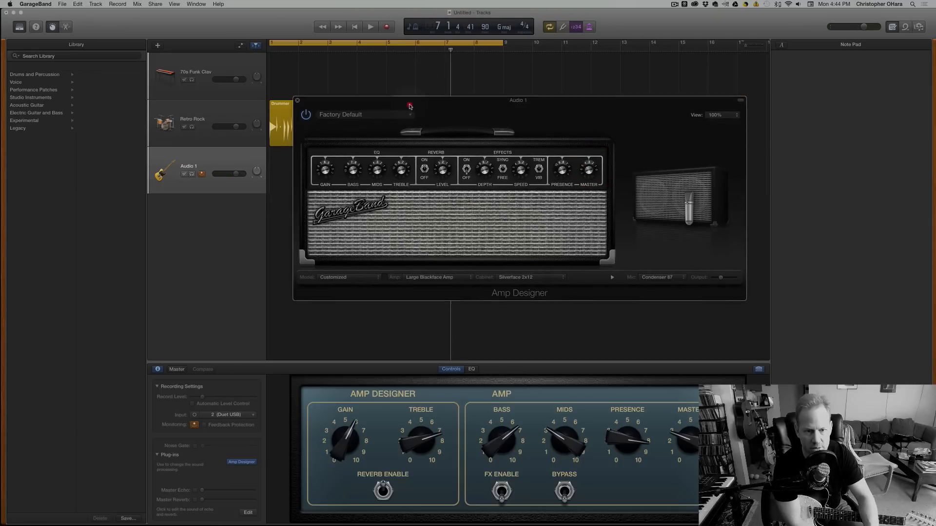
{"action": "left_click", "coordinate": [588, 168]}
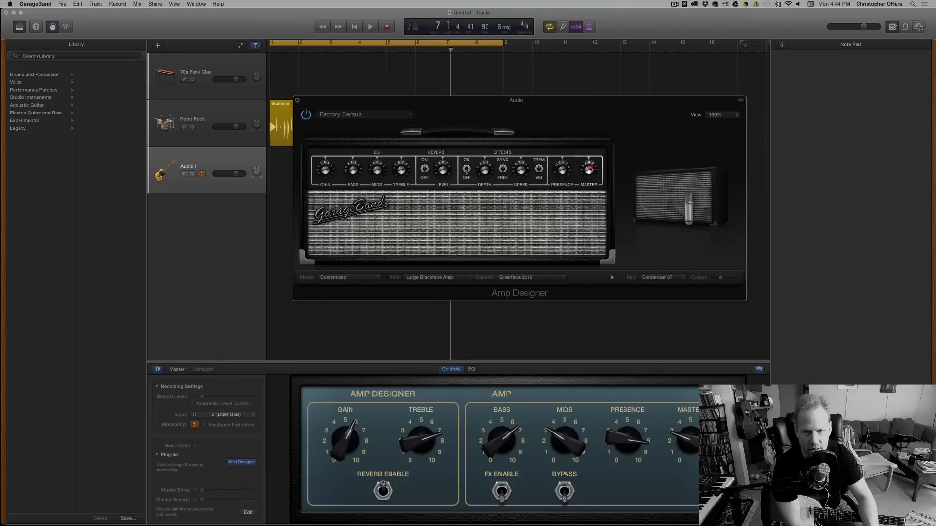
{"action": "left_click", "coordinate": [297, 100]}
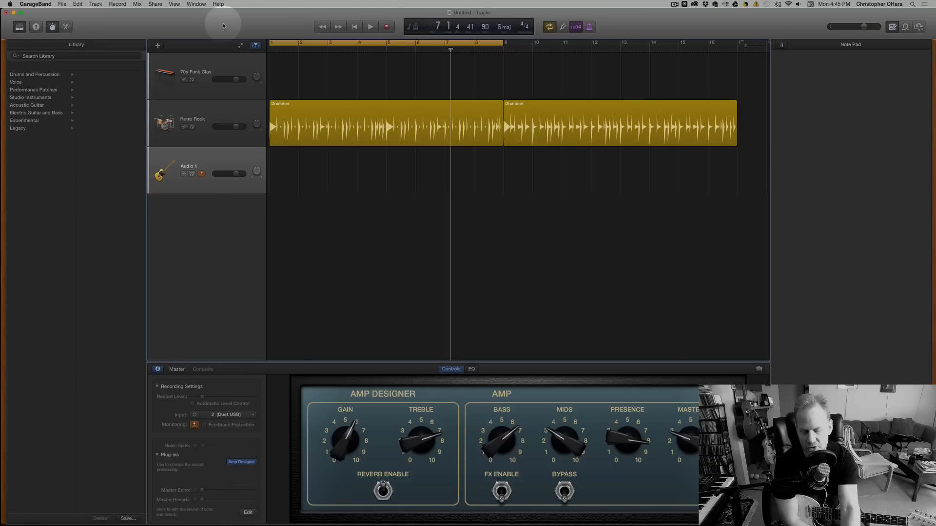
Play the drum arrangement from bar 7 while monitoring the guitar, and stop it after the cycle restarts.
{"action": "key", "text": "space"}
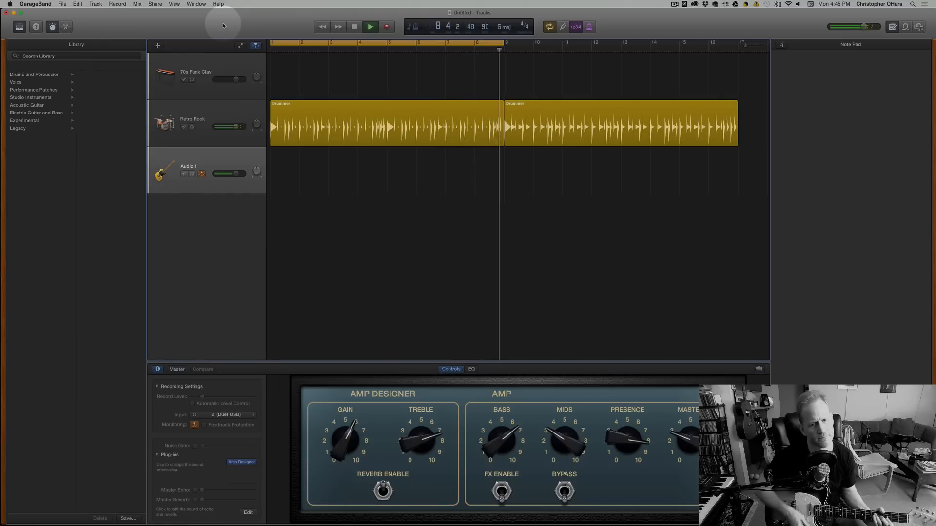
{"action": "key", "text": "space"}
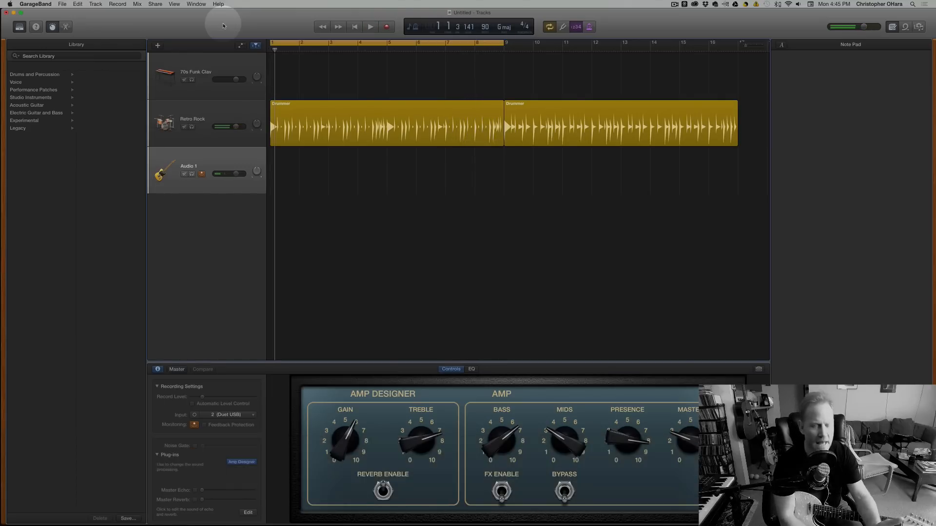
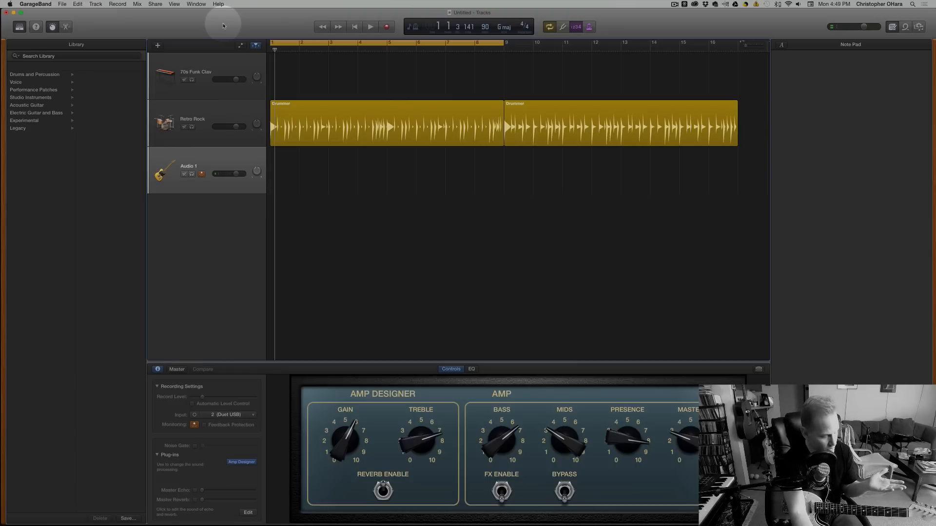
Play the drum cycle while monitoring the guitar, stop it in bar 8, and toggle the count-in and metronome off and on.
{"action": "key", "text": "space"}
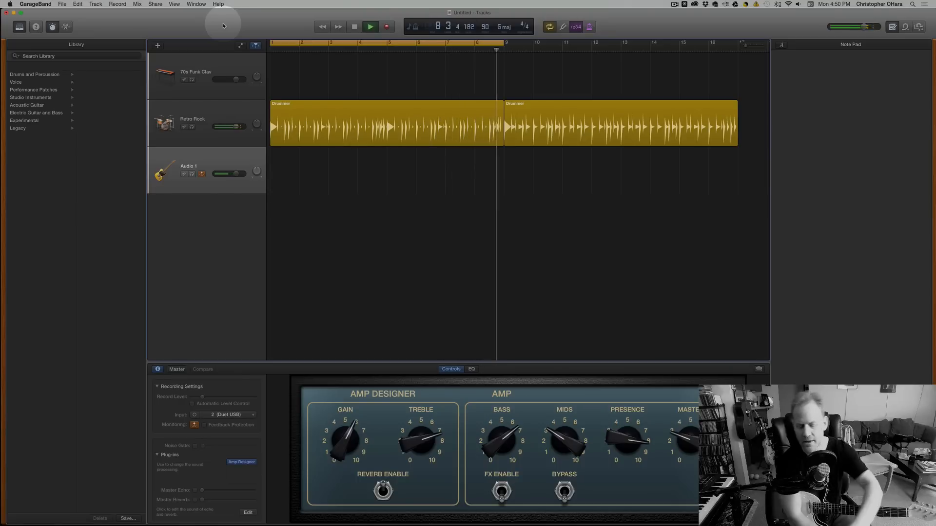
{"action": "key", "text": "space"}
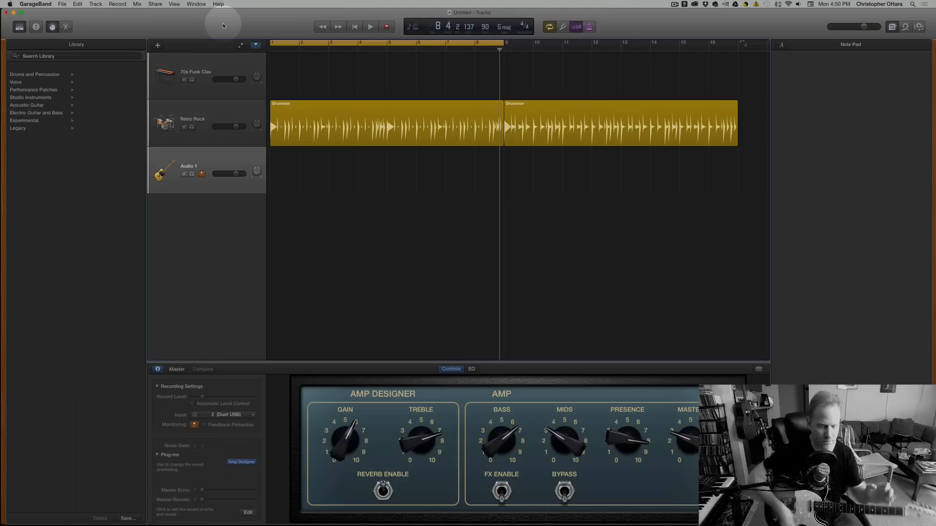
{"action": "left_click", "coordinate": [576, 27]}
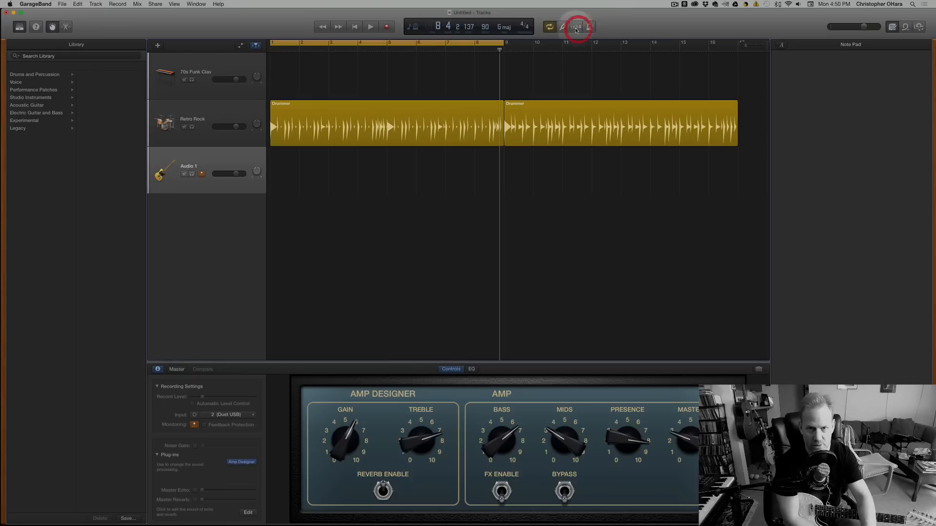
{"action": "left_click", "coordinate": [589, 27]}
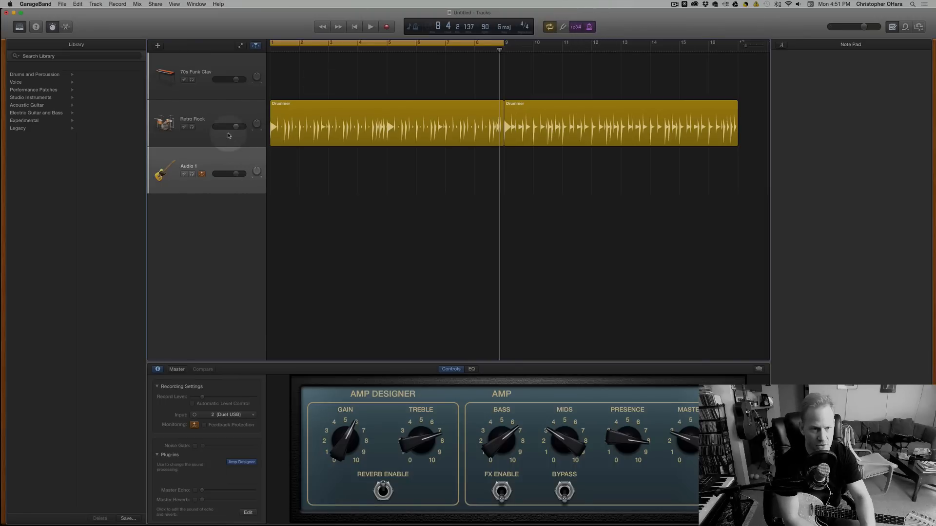
Try a much lower volume for the Retro Rock drums over the first bar, and raise their volume back up.
{"action": "left_click_drag", "start_coordinate": [236, 127], "coordinate": [221, 127]}
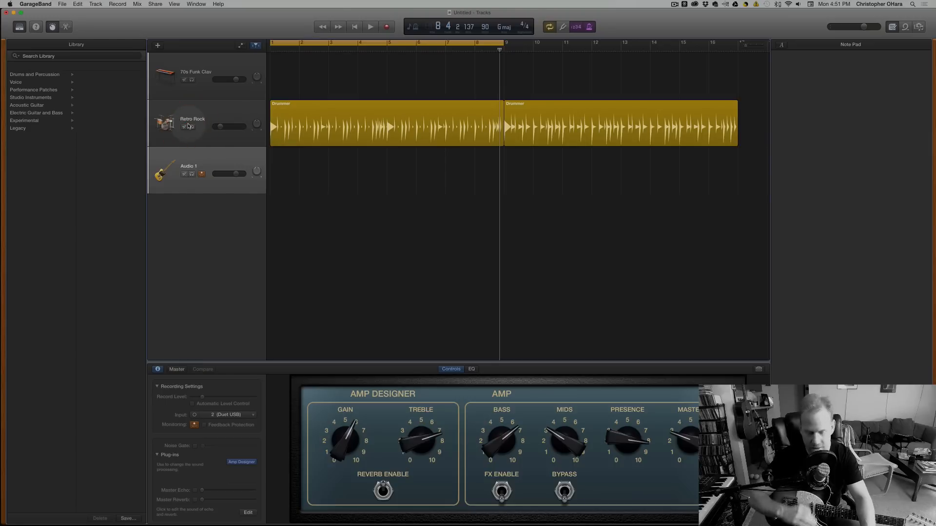
{"action": "key", "text": "space"}
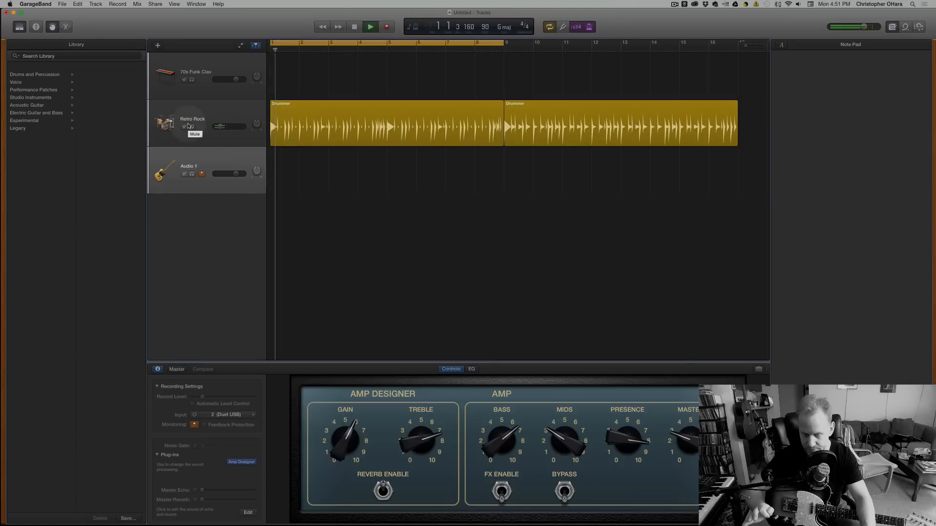
{"action": "key", "text": "space"}
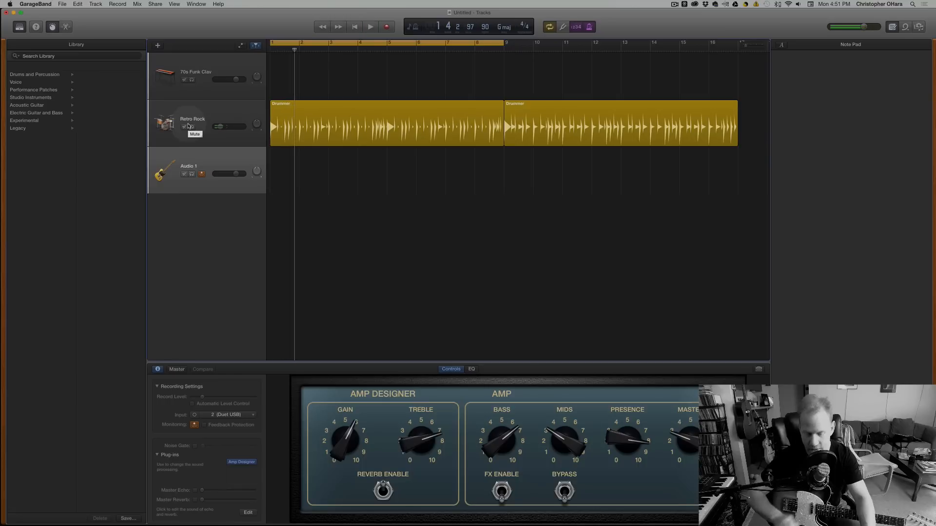
{"action": "scroll", "coordinate": [190, 128], "scroll_direction": "right", "scroll_amount": 1}
{"action": "left_click_drag", "start_coordinate": [220, 126], "coordinate": [273, 138]}
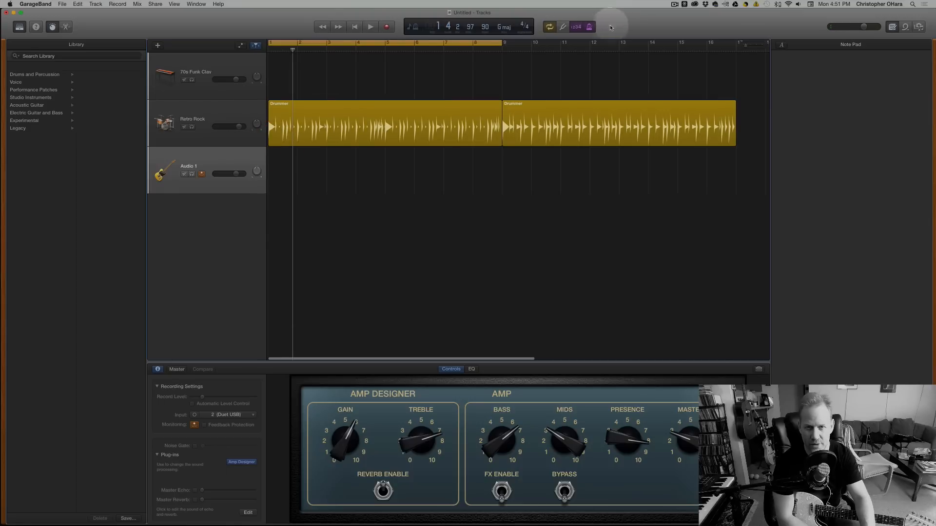
Toggle the metronome and count-in, and examine the count-in length options available for recording.
{"action": "left_click", "coordinate": [591, 27]}
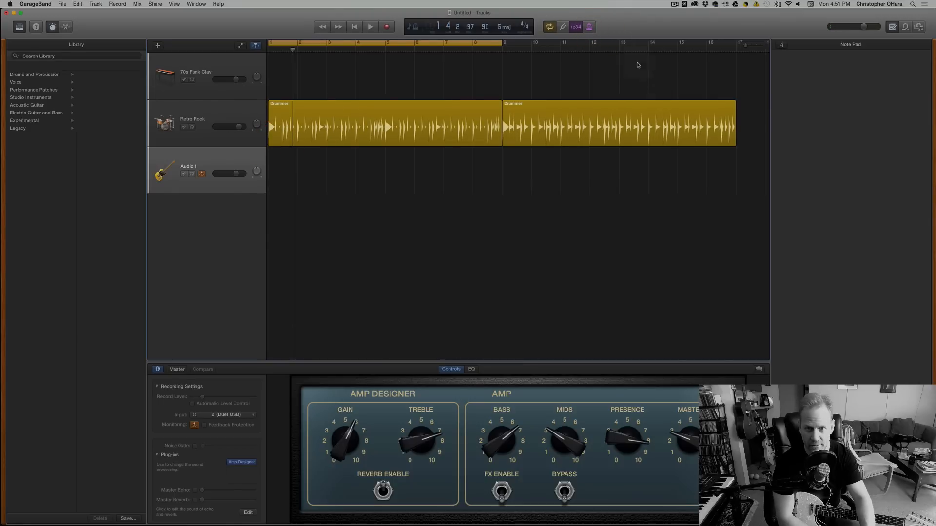
{"action": "left_click", "coordinate": [577, 28]}
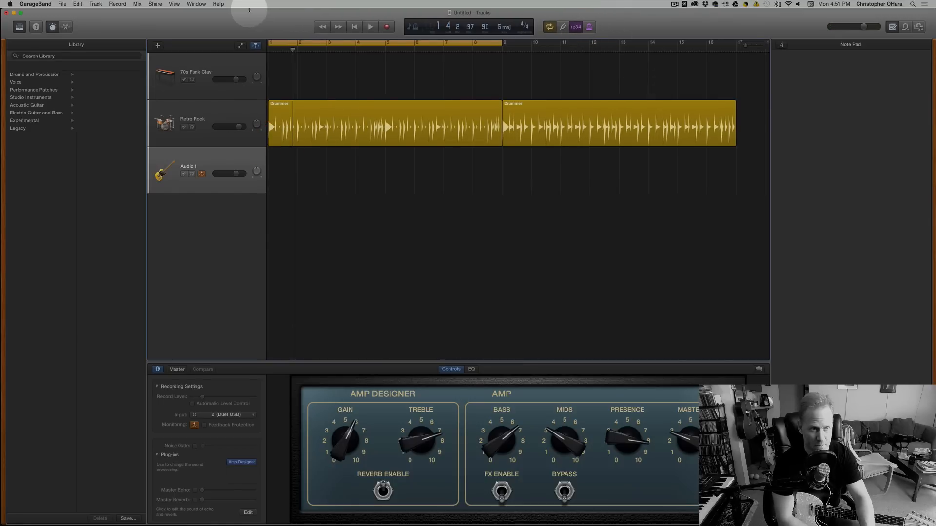
{"action": "left_click", "coordinate": [121, 4]}
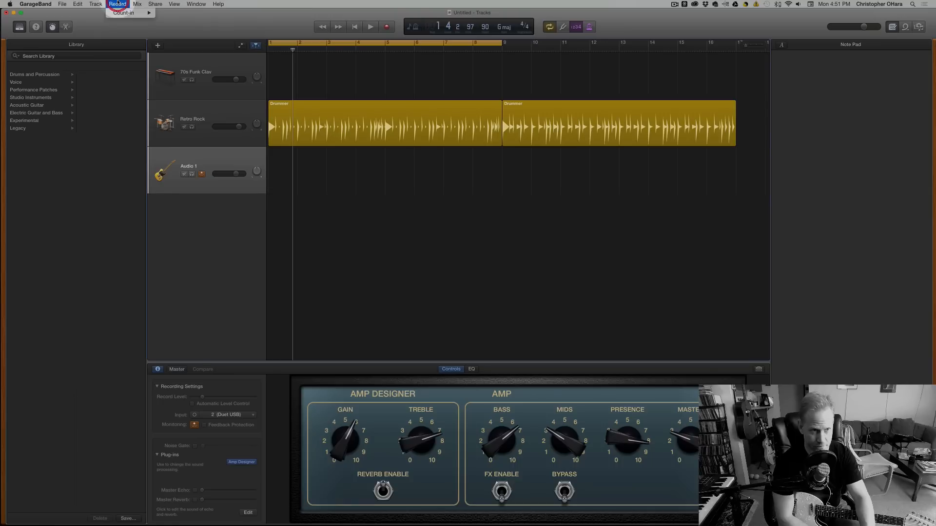
{"action": "left_click", "coordinate": [197, 2]}
{"action": "left_click", "coordinate": [182, 3]}
{"action": "left_click", "coordinate": [182, 3]}
{"action": "left_click", "coordinate": [117, 4]}
{"action": "mouse_move", "coordinate": [129, 14]}
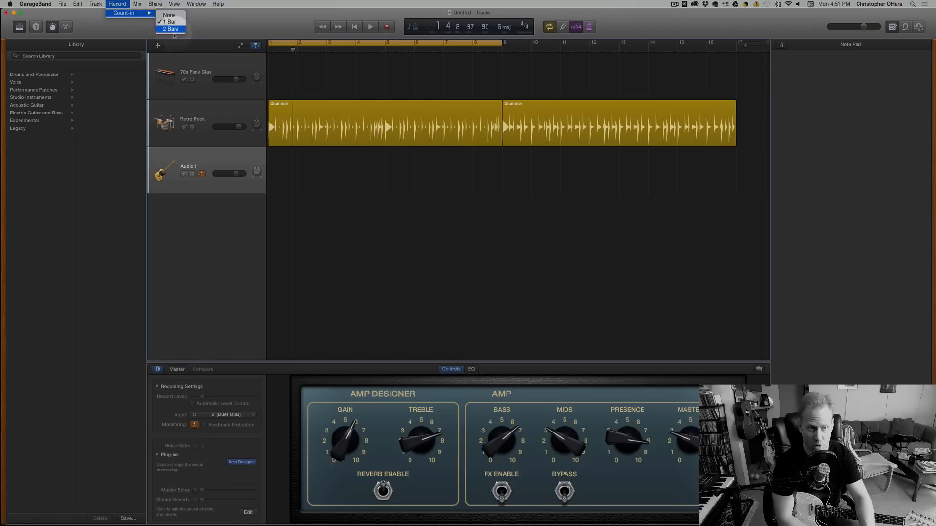
{"action": "left_click", "coordinate": [258, 18]}
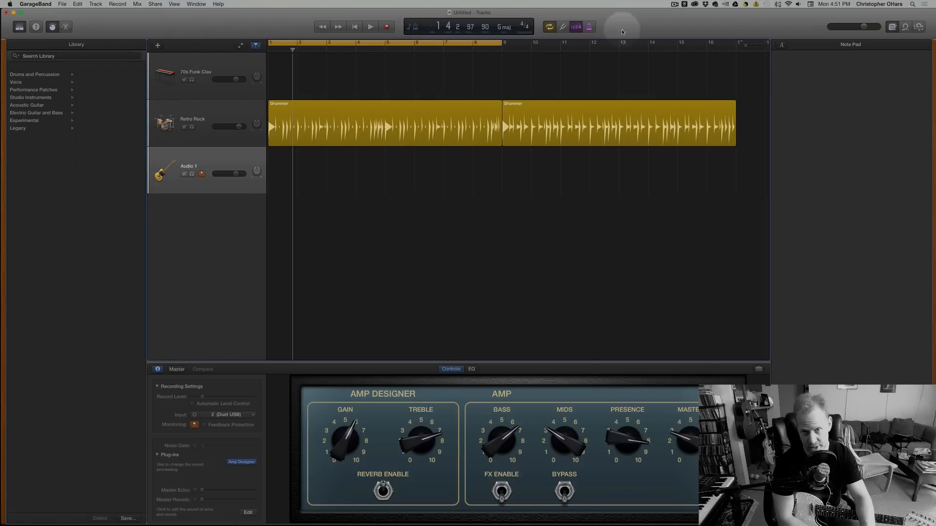
{"action": "left_click", "coordinate": [669, 30]}
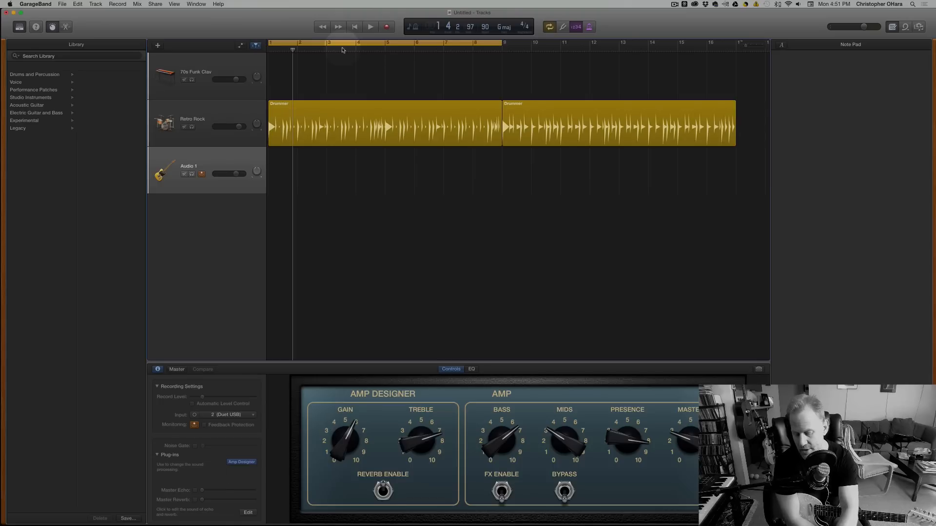
Record a short test take on the Audio 1 track with the count-in, and undo it.
{"action": "key", "text": "r"}
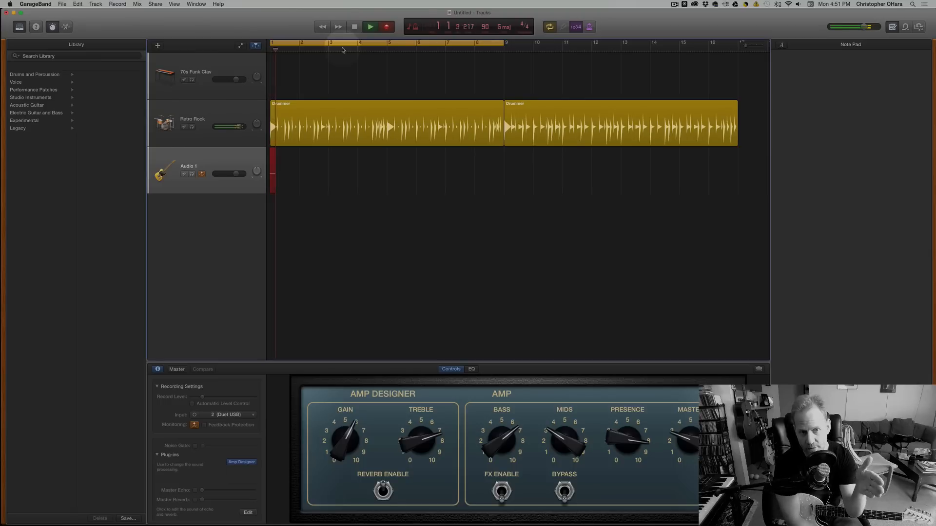
{"action": "key", "text": "space"}
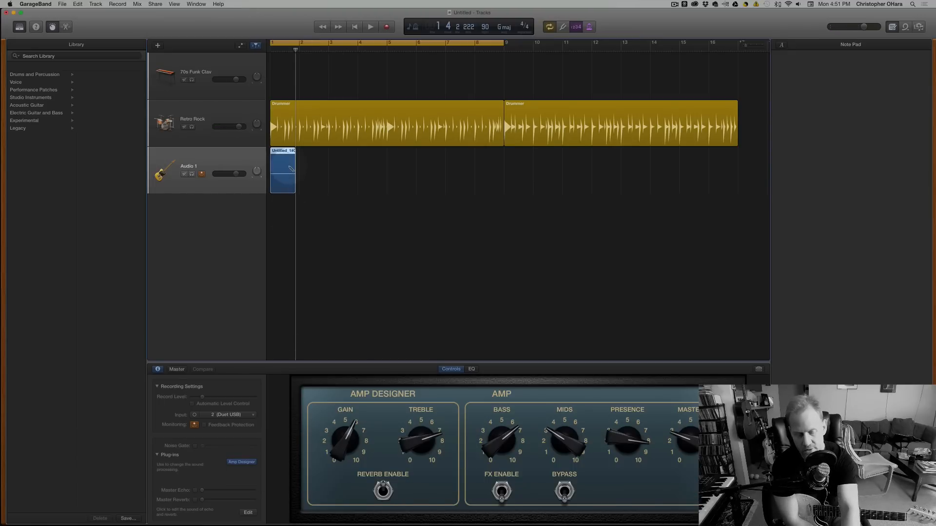
{"action": "key", "text": "super+z"}
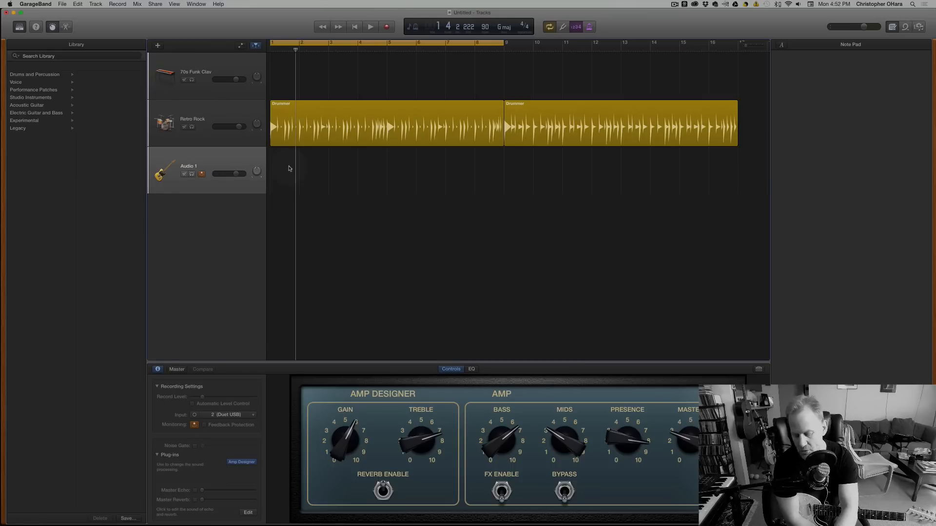
Record a guitar take on the Audio 1 track across the eight-bar cycle, and stop after the cycle restarts.
{"action": "key", "text": "r"}
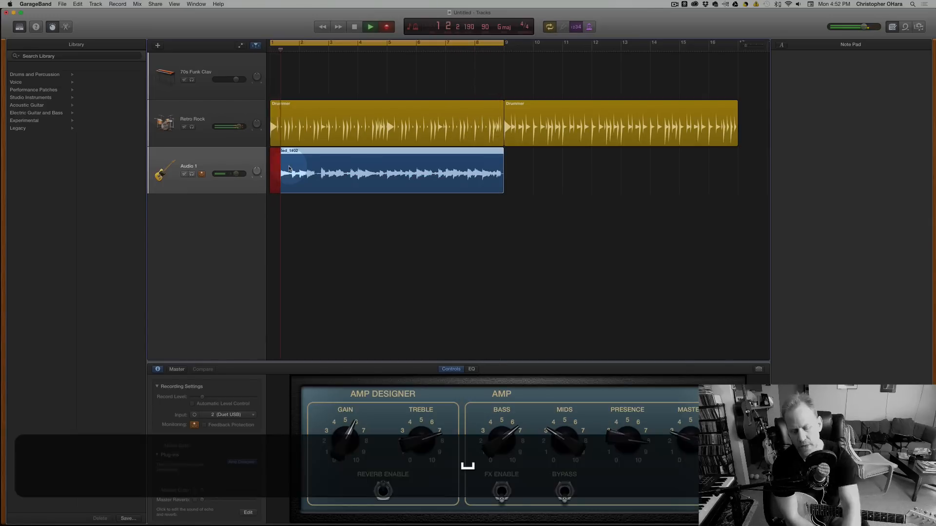
{"action": "key", "text": "space"}
{"action": "key", "text": "space"}
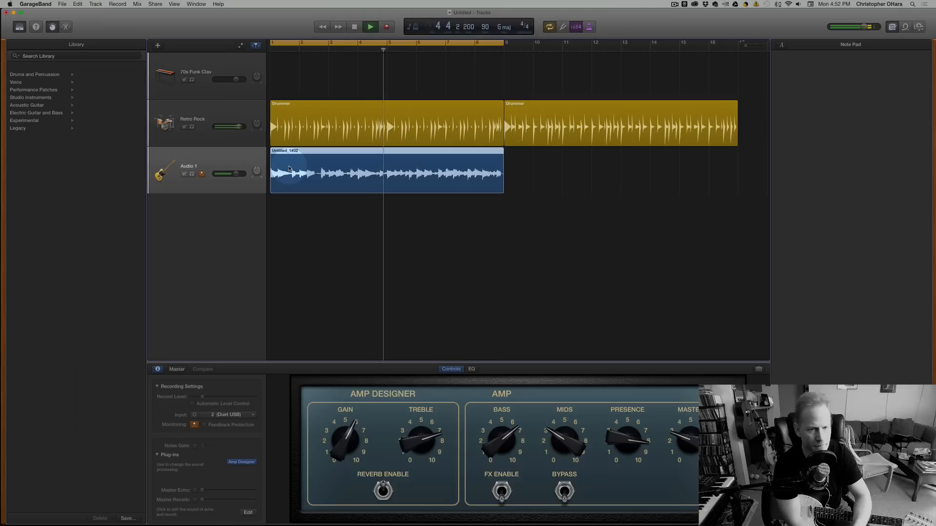
Play back the guitar take with the drums, lower the Retro Rock volume slightly, and stop in bar 1.
{"action": "left_click_drag", "start_coordinate": [229, 128], "coordinate": [225, 128]}
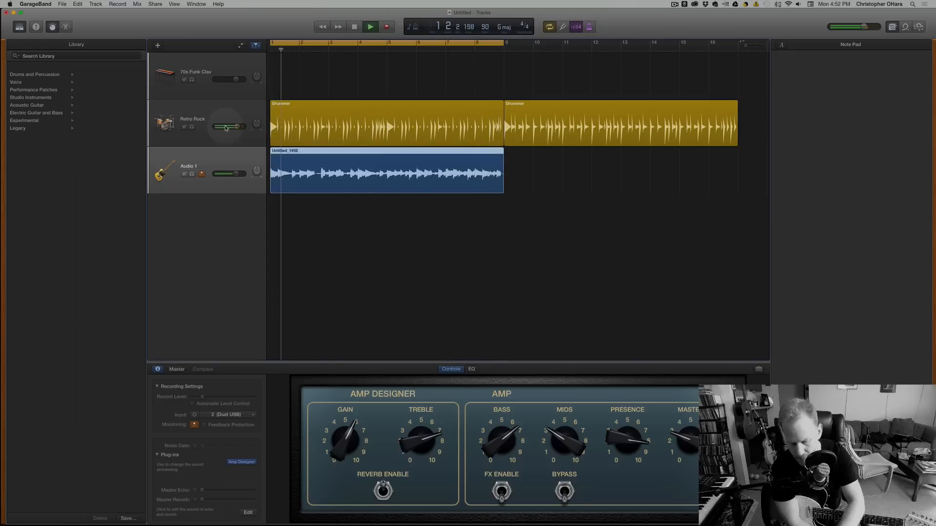
{"action": "key", "text": "space"}
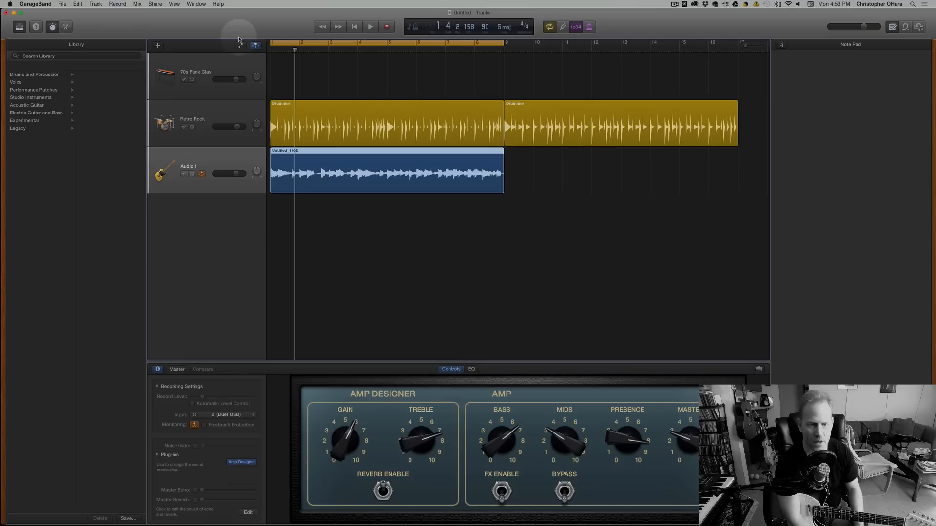
Add a new track below Audio 1 that duplicates its guitar and Amp Designer settings.
{"action": "left_click", "coordinate": [192, 152]}
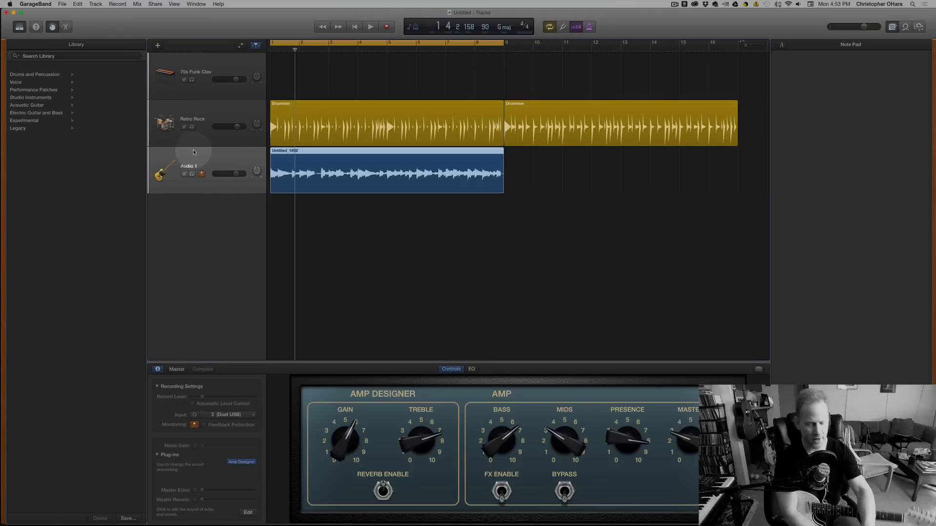
{"action": "left_click_drag", "start_coordinate": [257, 171], "coordinate": [257, 175]}
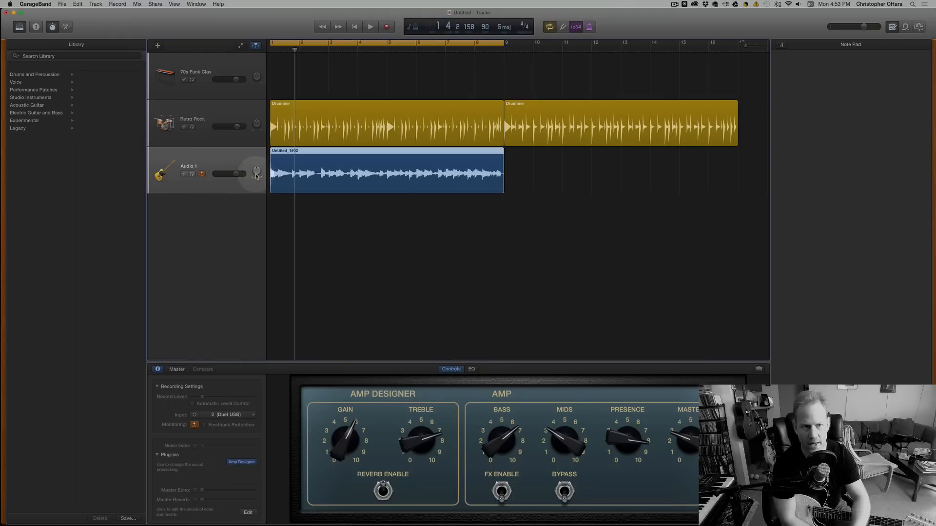
{"action": "left_click", "coordinate": [221, 167]}
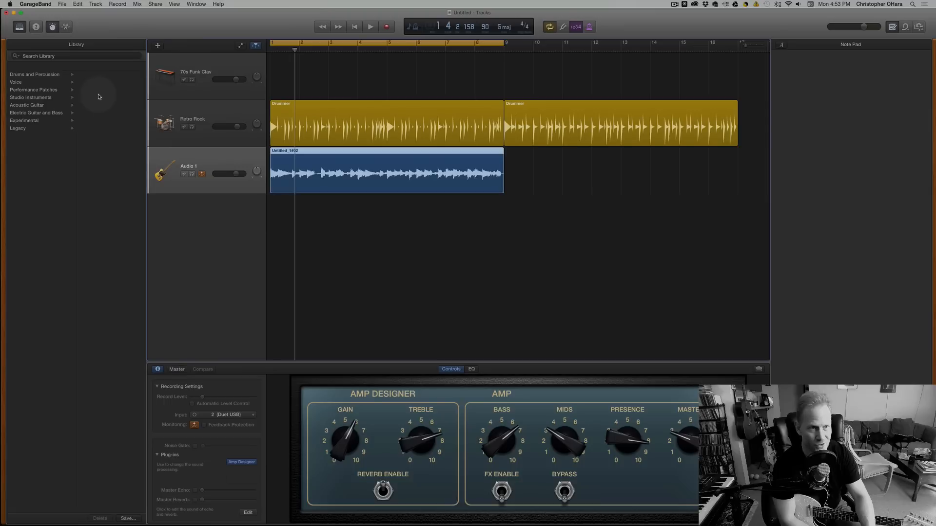
{"action": "left_click", "coordinate": [94, 4]}
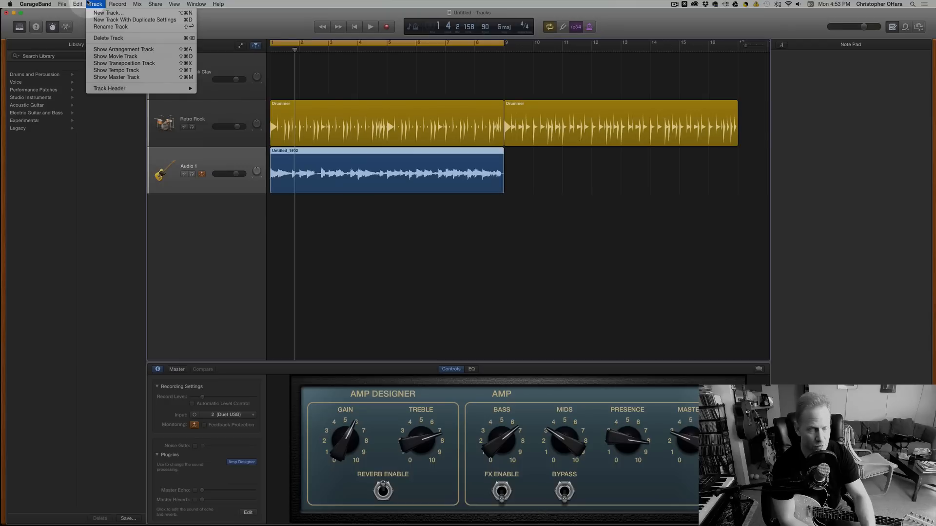
{"action": "left_click", "coordinate": [82, 4]}
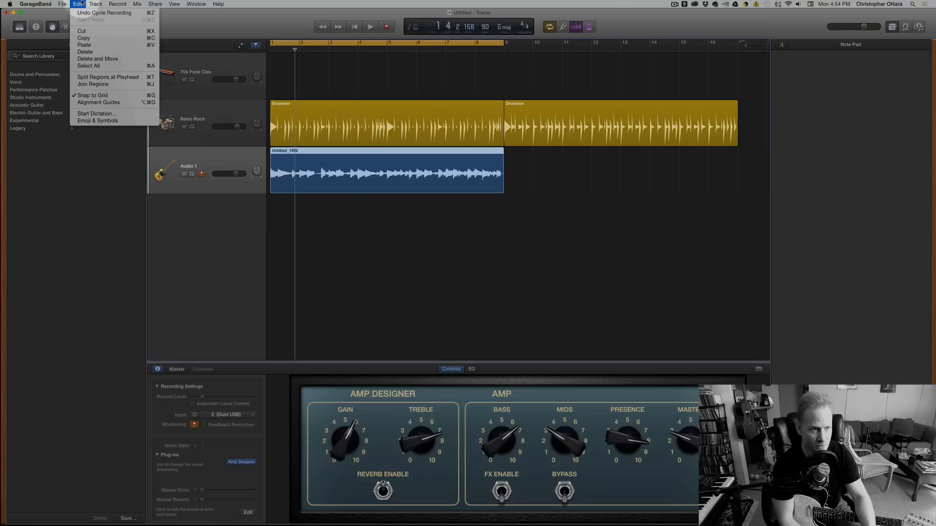
{"action": "mouse_move", "coordinate": [95, 3]}
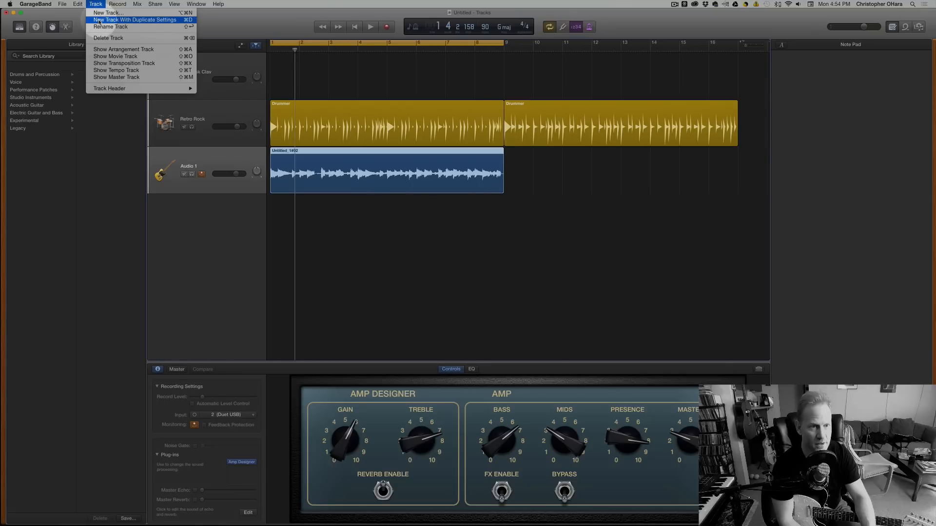
{"action": "left_click", "coordinate": [99, 20]}
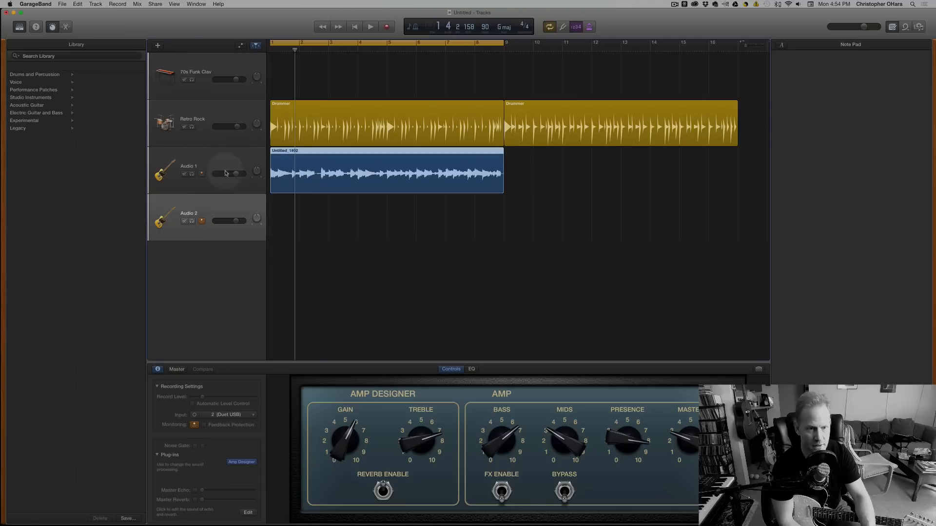
Record a second guitar part on the Audio 2 track from bar 1 across the eight-bar cycle, and stop after it restarts.
{"action": "left_click_drag", "start_coordinate": [294, 49], "coordinate": [270, 49]}
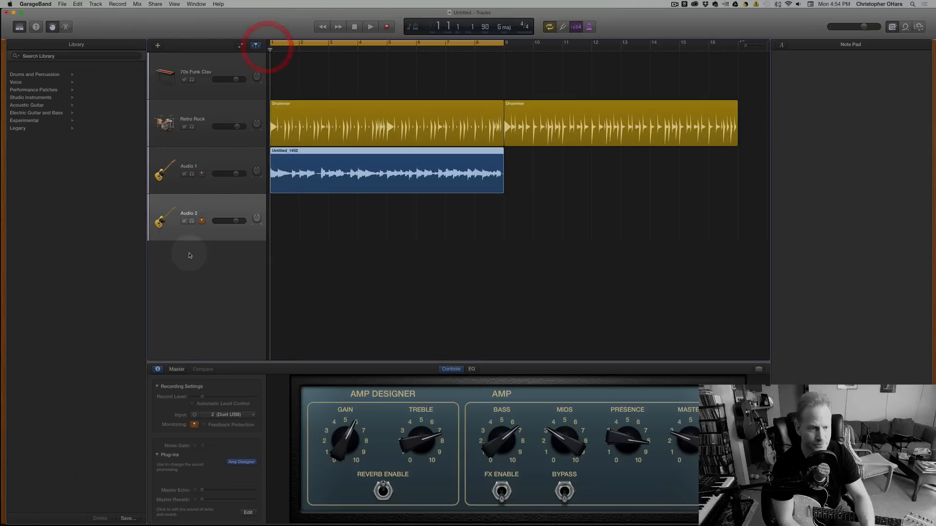
{"action": "left_click", "coordinate": [194, 236]}
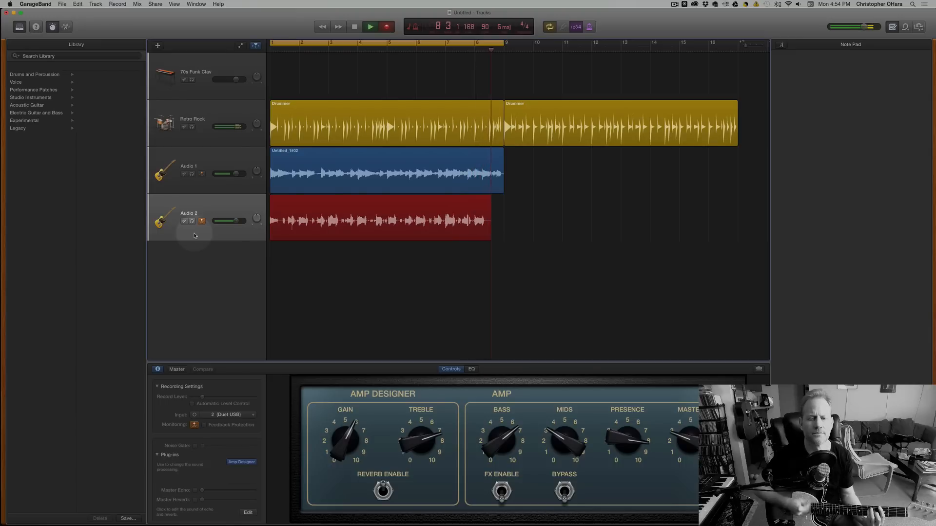
{"action": "key", "text": "space"}
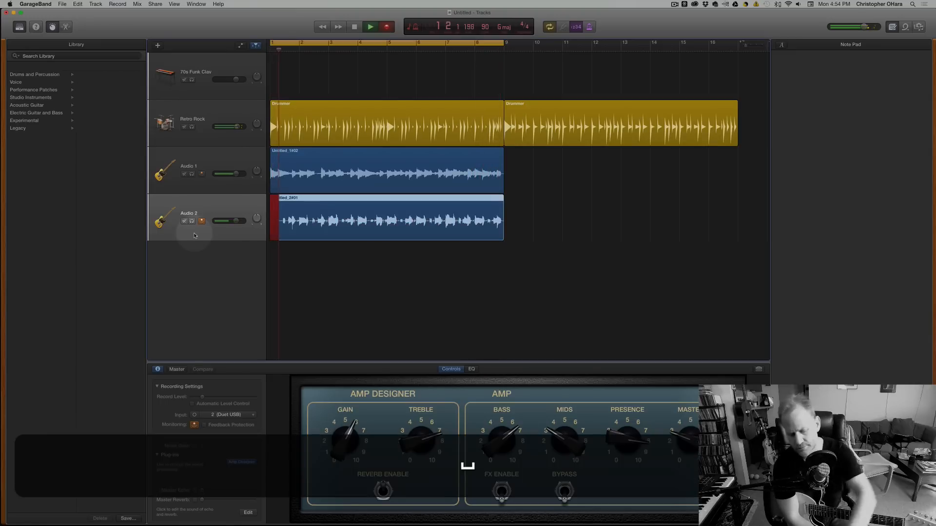
Play back both guitar takes together with the drums, and stop in bar 6.
{"action": "key", "text": "space"}
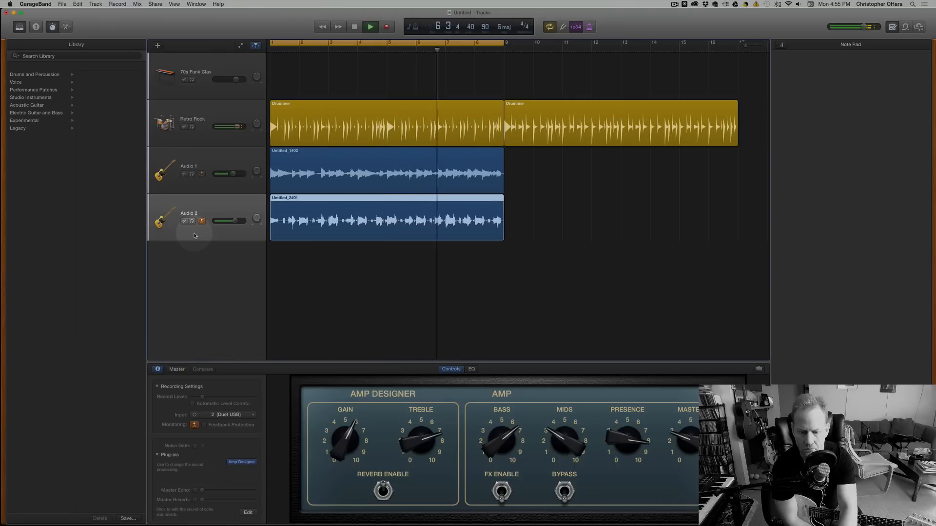
{"action": "key", "text": "space"}
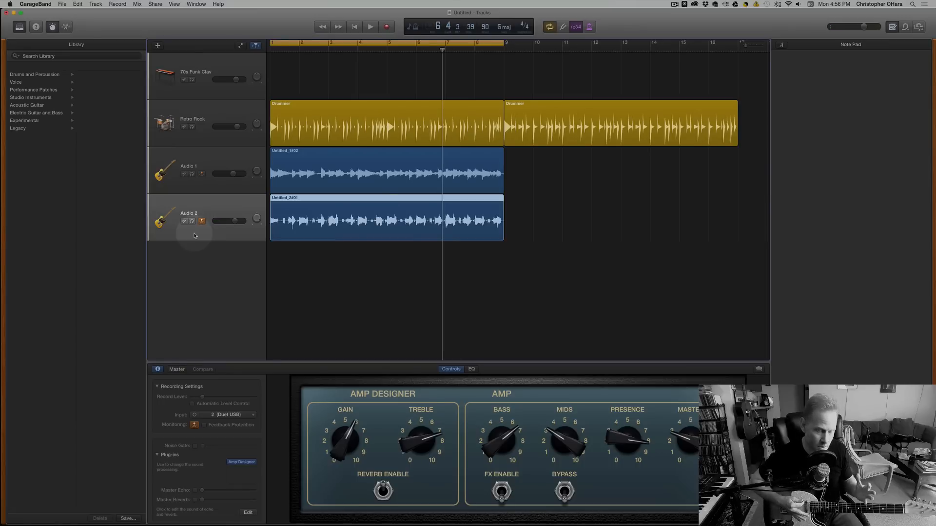
Add a new track below Audio 2 that duplicates its guitar and Amp Designer settings.
{"action": "left_click", "coordinate": [198, 273]}
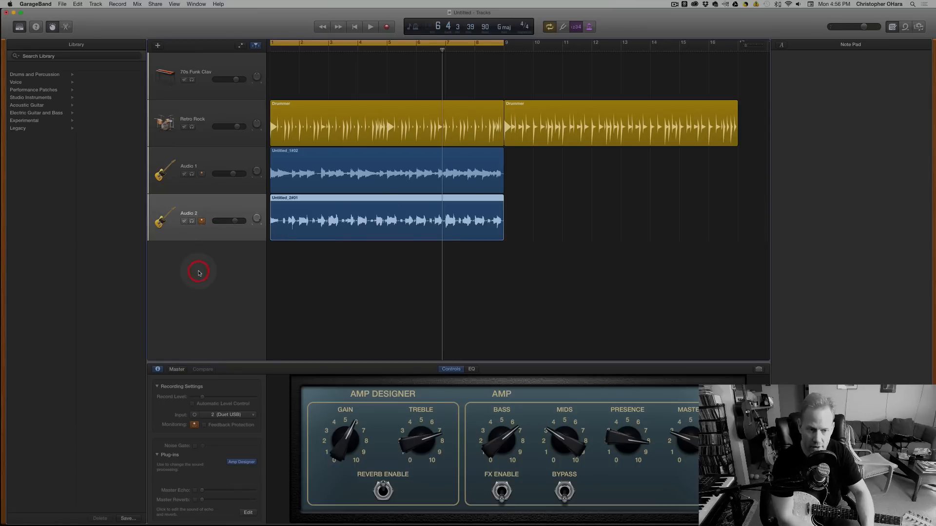
{"action": "left_click", "coordinate": [95, 4]}
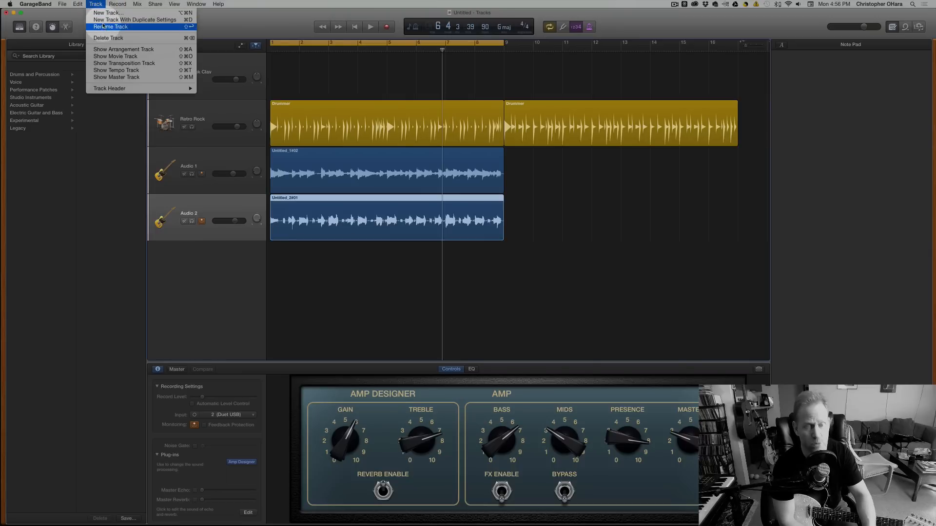
{"action": "left_click", "coordinate": [101, 20]}
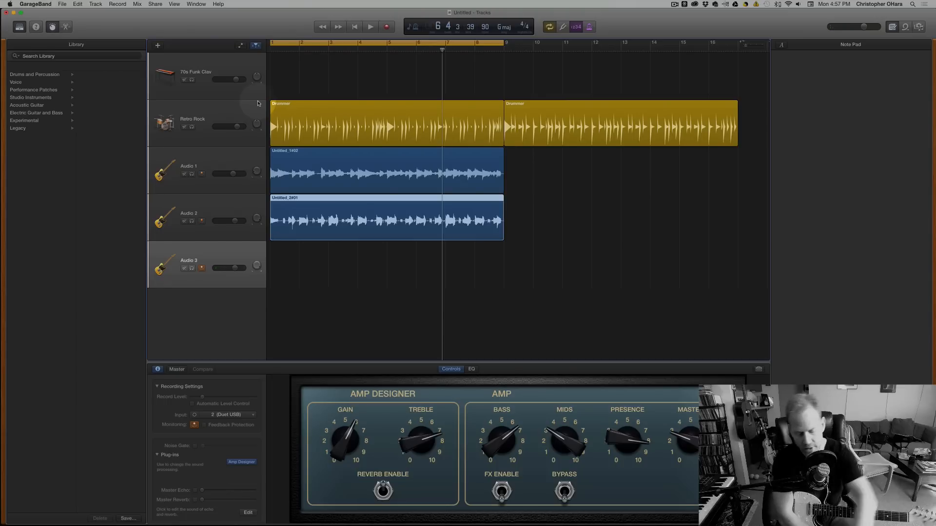
Record a third guitar part on the Audio 3 track across the eight-bar cycle.
{"action": "key", "text": "r"}
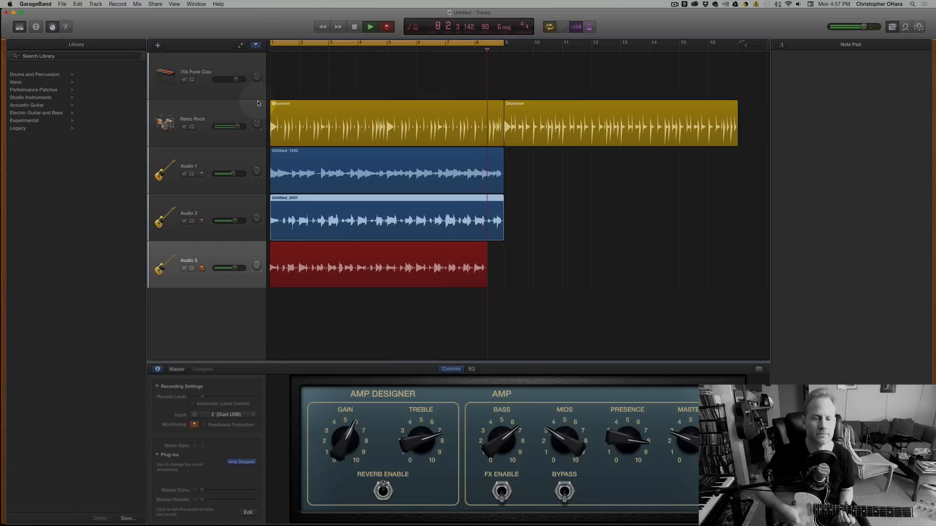
{"action": "key", "text": "space"}
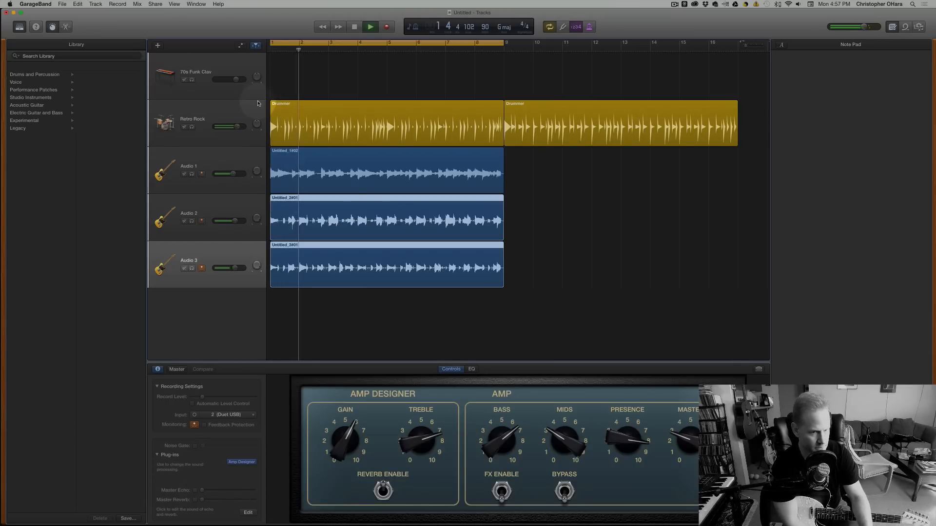
Listen to the three guitar parts with the drums, raise the Audio 3 volume slightly, and stop in bar 7.
{"action": "mouse_move", "coordinate": [235, 268]}
{"action": "left_mouse_down"}
{"action": "mouse_move", "coordinate": [243, 270]}
{"action": "mouse_move", "coordinate": [236, 268]}
{"action": "left_mouse_up"}
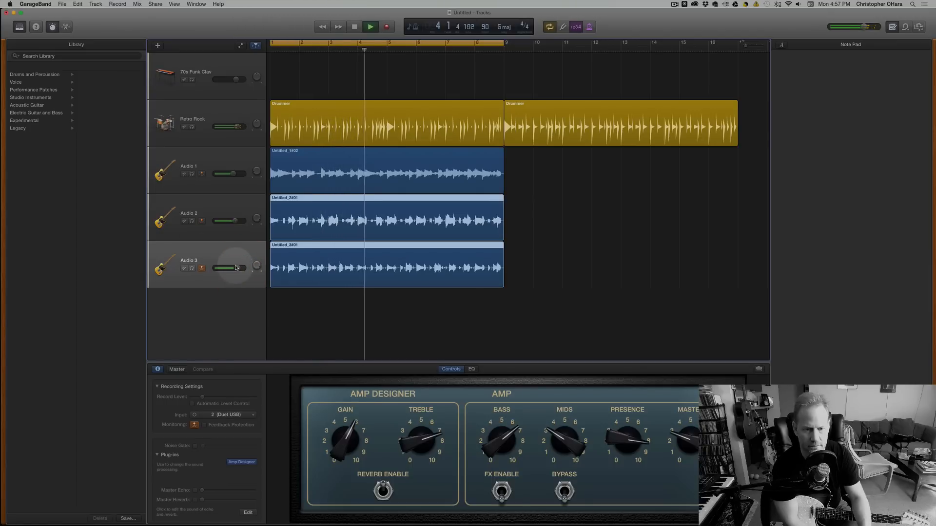
{"action": "left_click", "coordinate": [234, 221]}
{"action": "left_click_drag", "start_coordinate": [256, 266], "coordinate": [263, 298]}
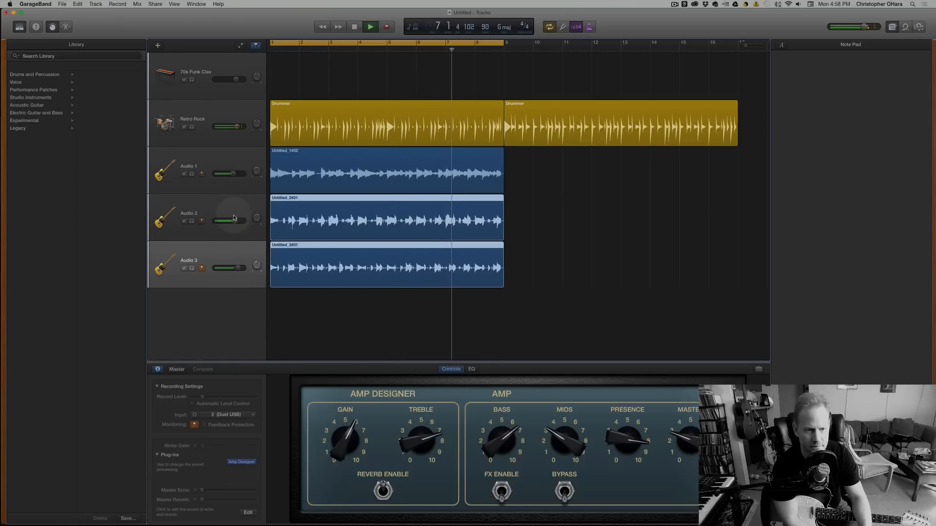
{"action": "key", "text": "space"}
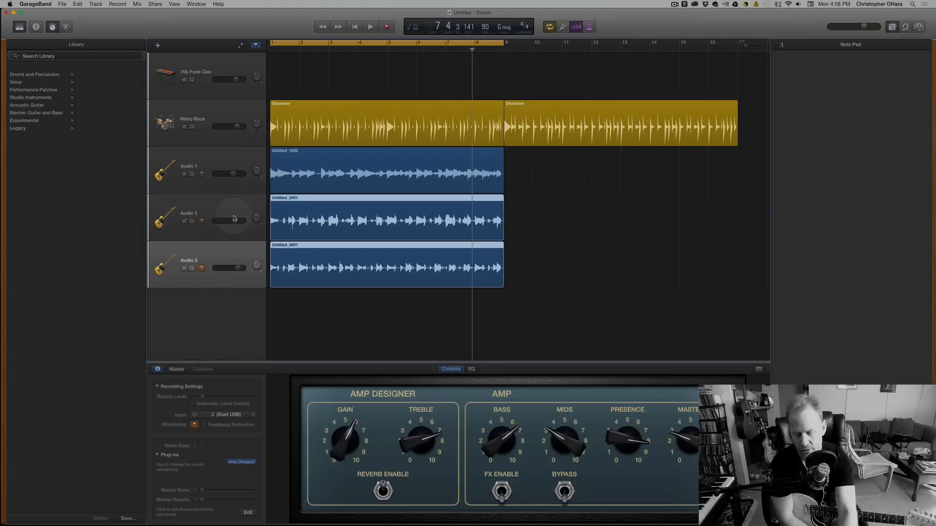
Deselect the regions and record a second take over the Audio 3 part across the eight-bar cycle.
{"action": "left_click", "coordinate": [422, 301]}
{"action": "key", "text": "r"}
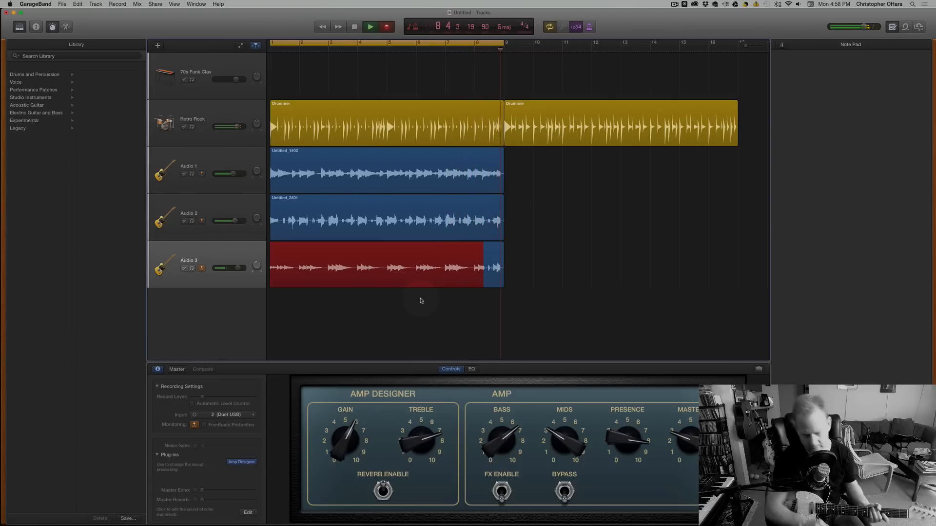
{"action": "key", "text": "space"}
{"action": "key", "text": "space"}
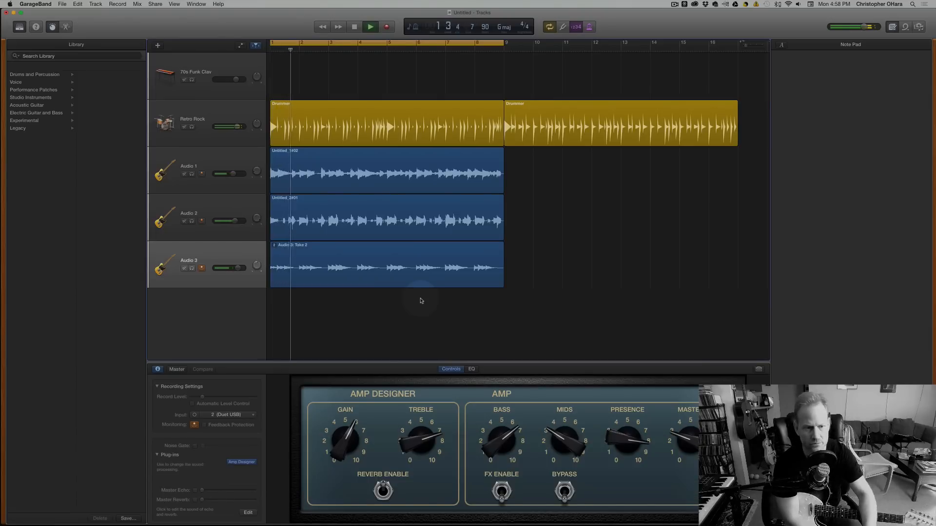
Play back the new Audio 3 take with the other tracks, raise the Audio 3 volume slightly, and stop in bar 1.
{"action": "left_click_drag", "start_coordinate": [238, 268], "coordinate": [242, 269]}
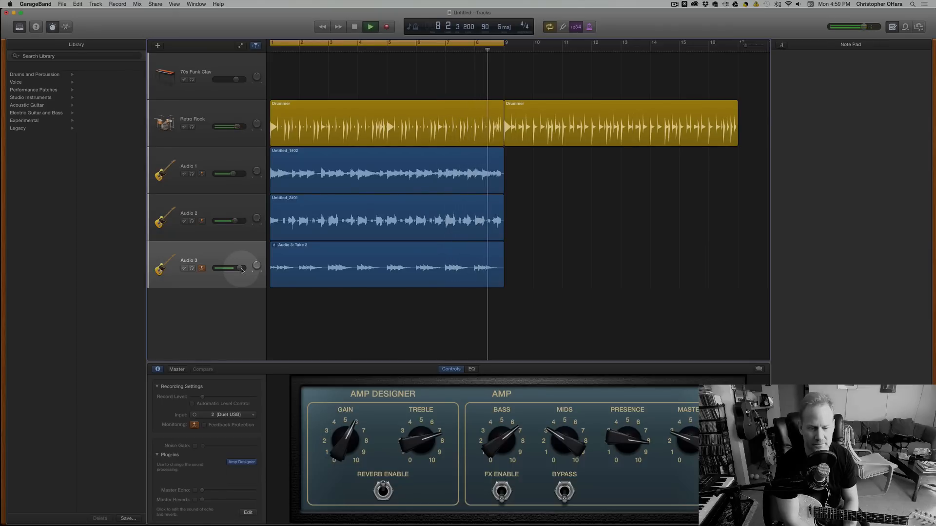
{"action": "key", "text": "space"}
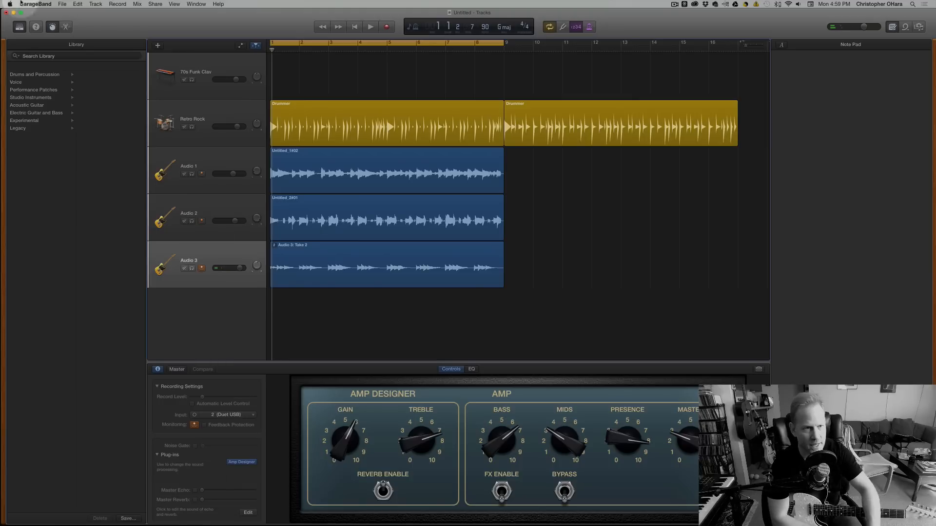
Add a new track below Audio 3 that duplicates its guitar and Amp Designer settings.
{"action": "left_click", "coordinate": [77, 4]}
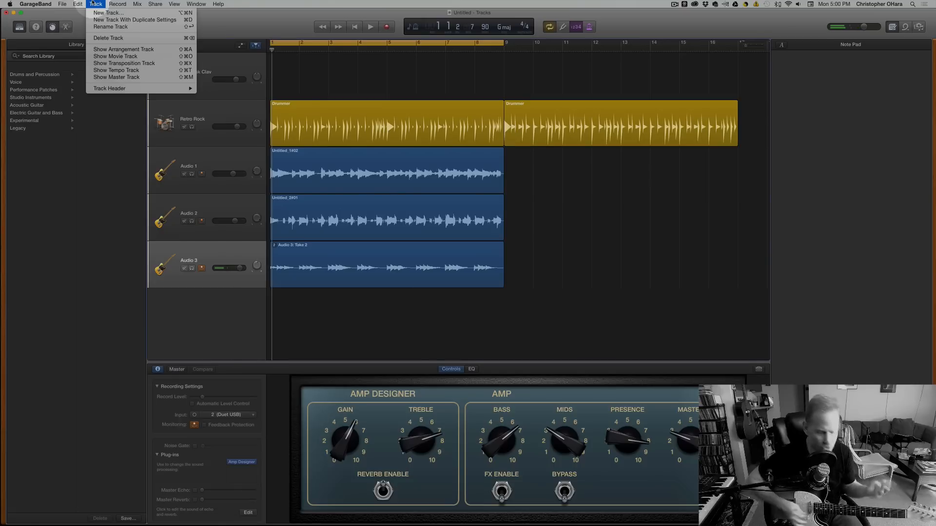
{"action": "left_click", "coordinate": [94, 4]}
{"action": "left_click", "coordinate": [94, 4]}
{"action": "left_click", "coordinate": [99, 20]}
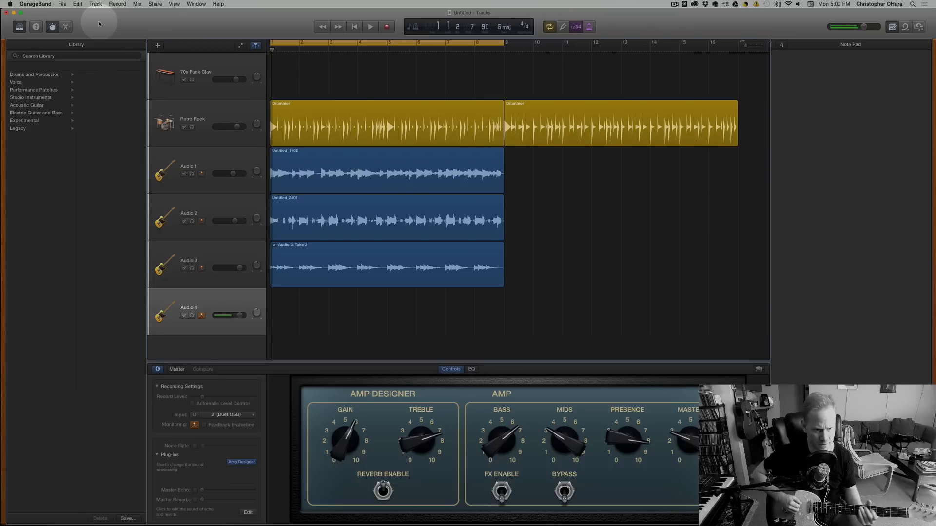
Try a fourth guitar part on the Audio 4 track, stop recording in bar 5, and undo the take.
{"action": "key", "text": "r"}
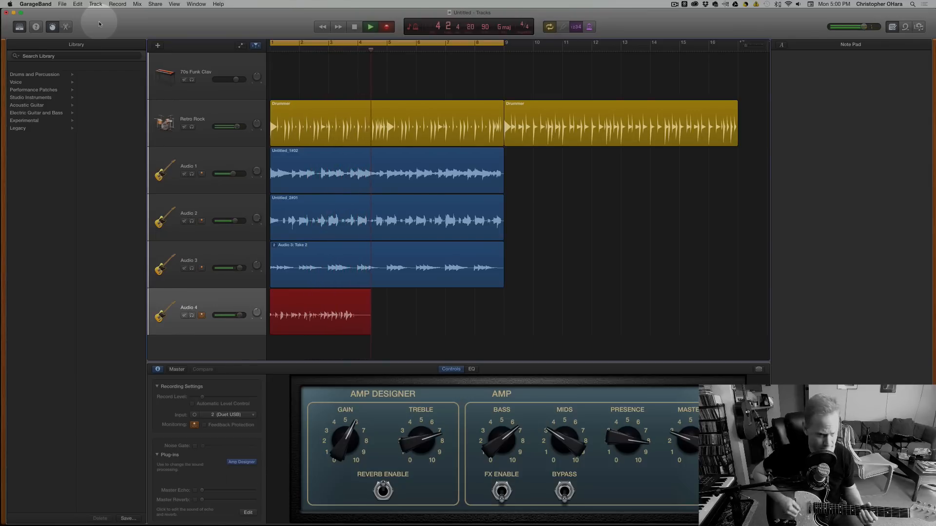
{"action": "key", "text": "space"}
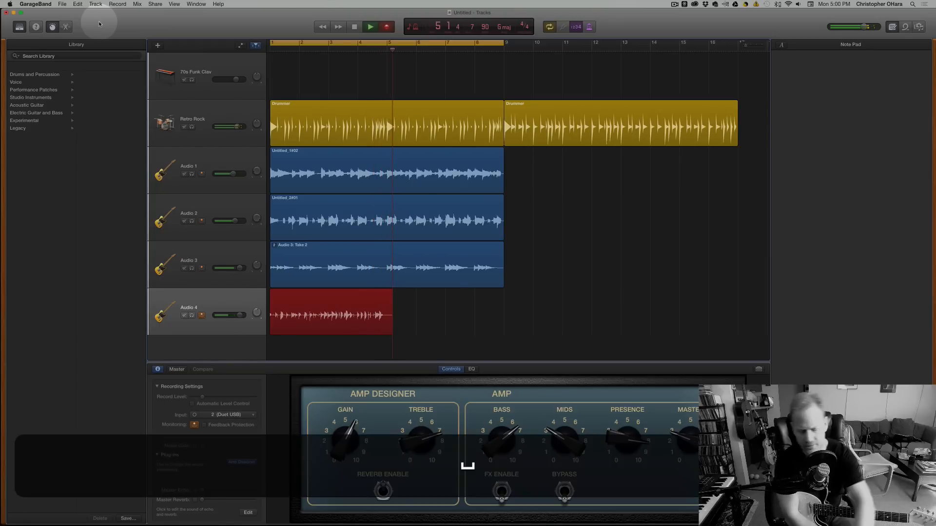
{"action": "key", "text": "super+z"}
Record another Audio 4 take from bar 1 into bar 5, play it back, and undo it.
{"action": "key", "text": "super+r"}
{"action": "key", "text": "r"}
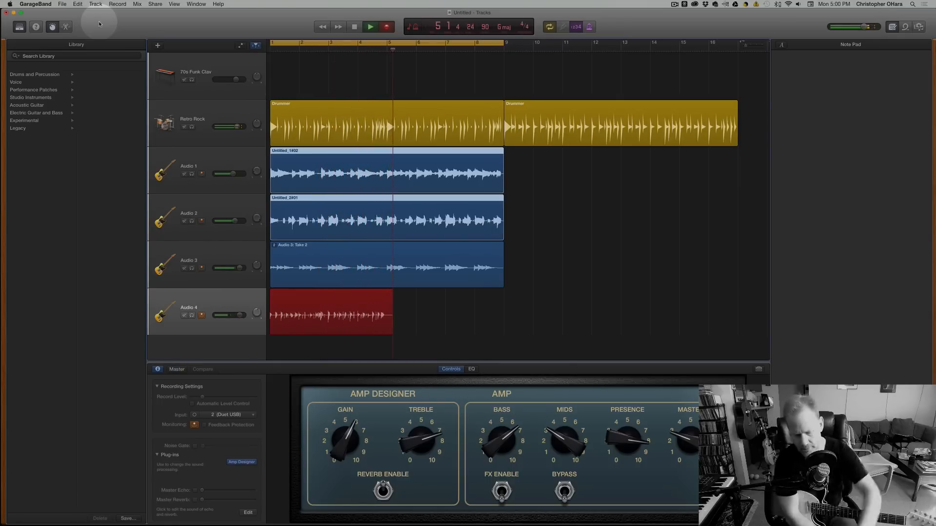
{"action": "key", "text": "space"}
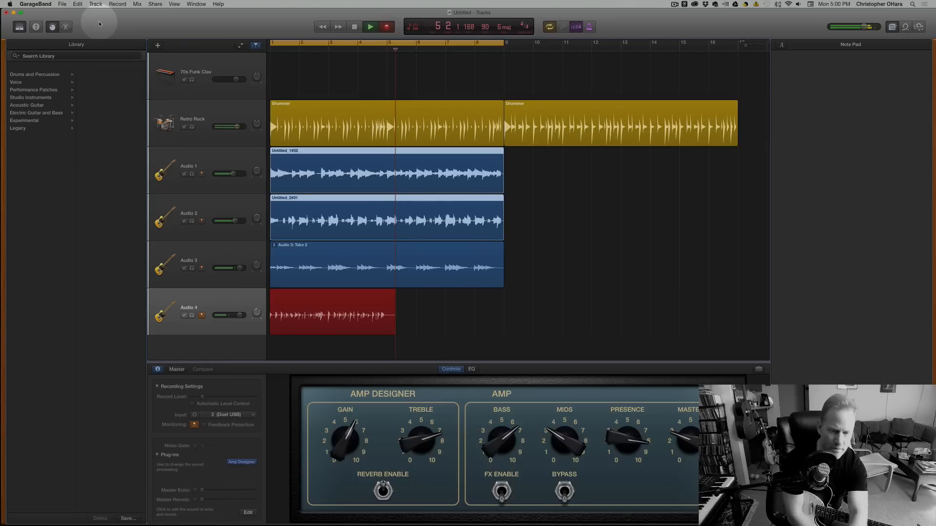
{"action": "key", "text": "space"}
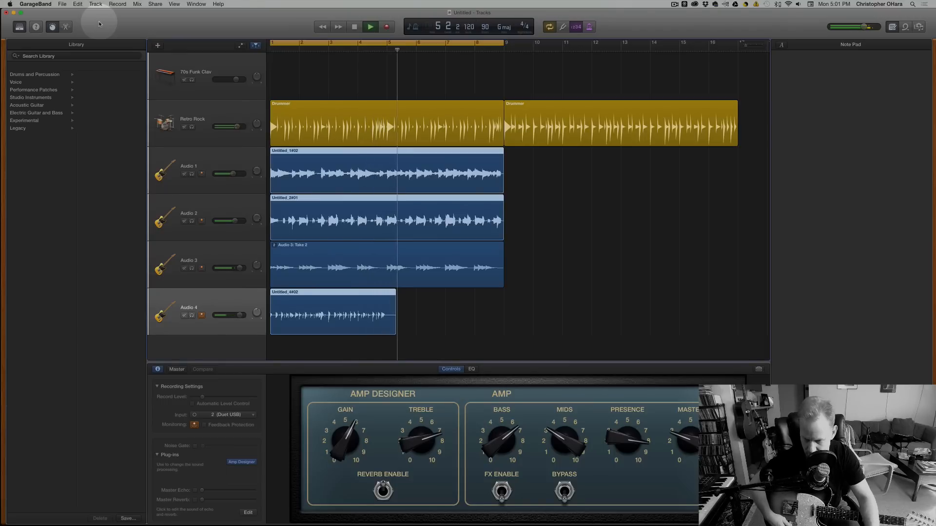
{"action": "key", "text": "space"}
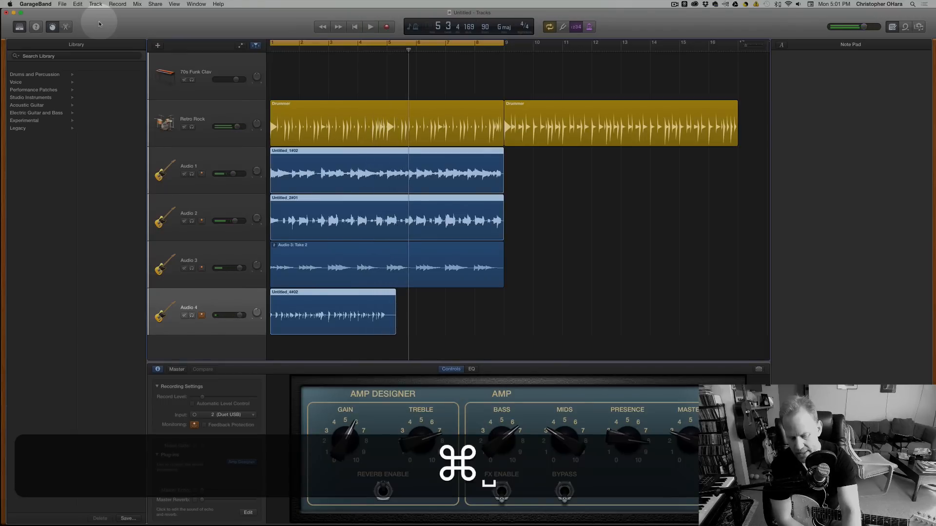
{"action": "key", "text": "super+z"}
Return to bar 1 and record a fresh guitar take on Audio 4, stopping in bar 5.
{"action": "key", "text": "Return"}
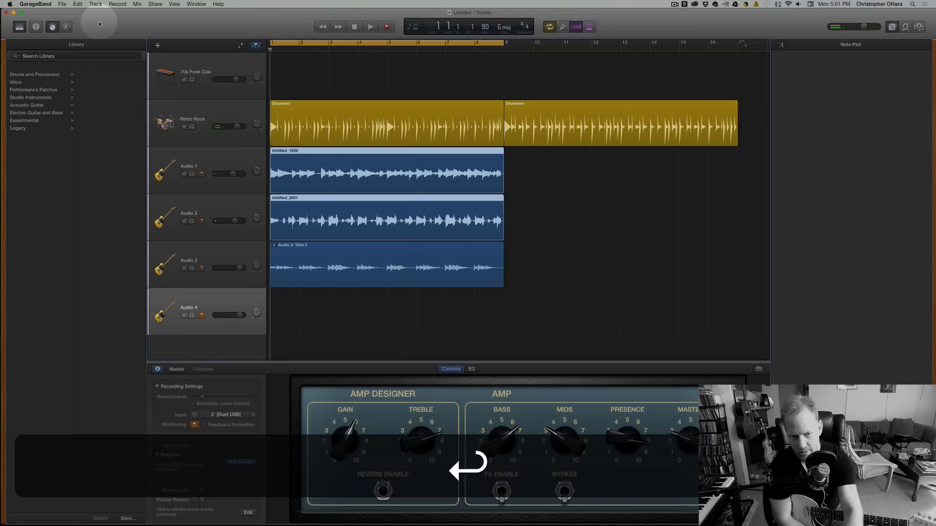
{"action": "key", "text": "r"}
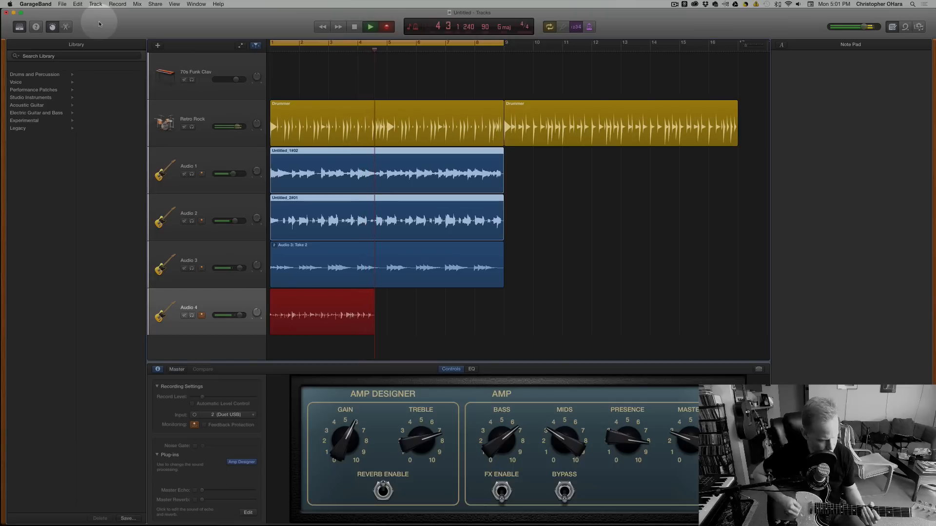
{"action": "key", "text": "space"}
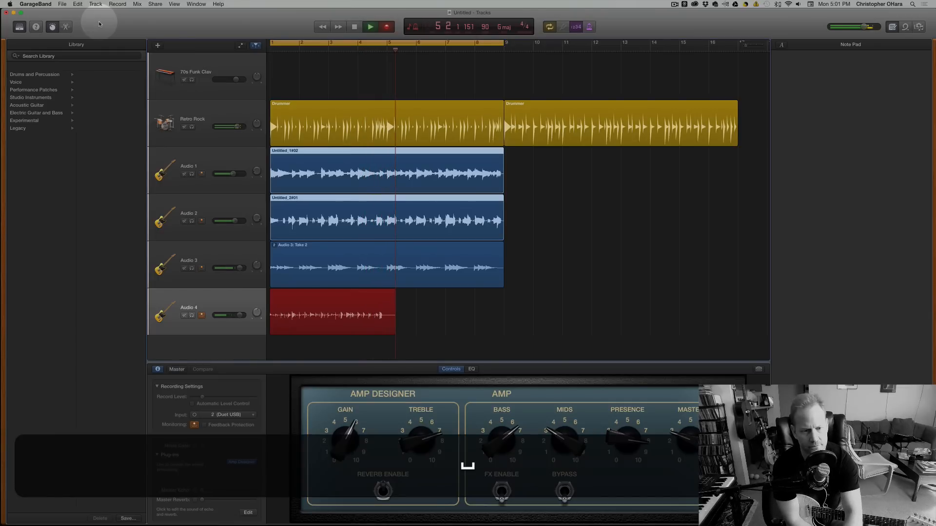
Play back the Audio 4 take, and trim the ends of the selected regions so the Audio 4 one finishes at bar 5.
{"action": "key", "text": "space"}
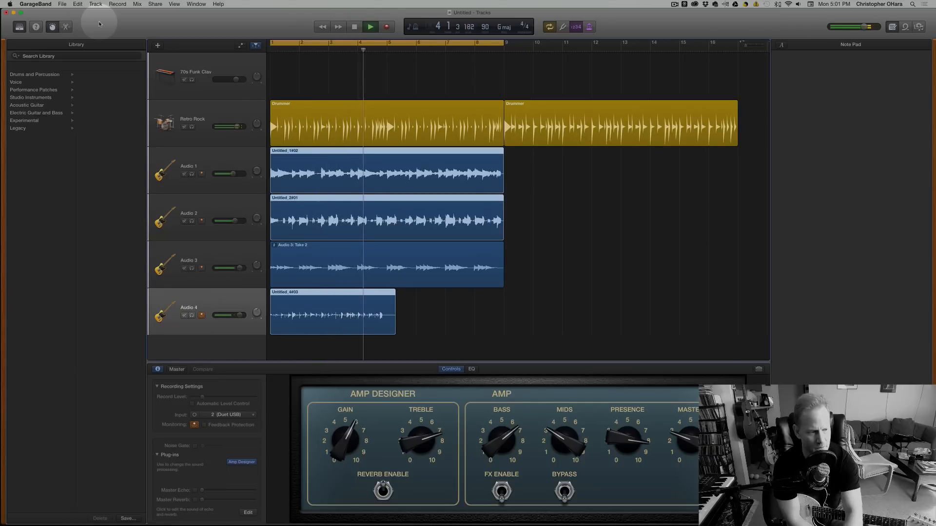
{"action": "key", "text": "space"}
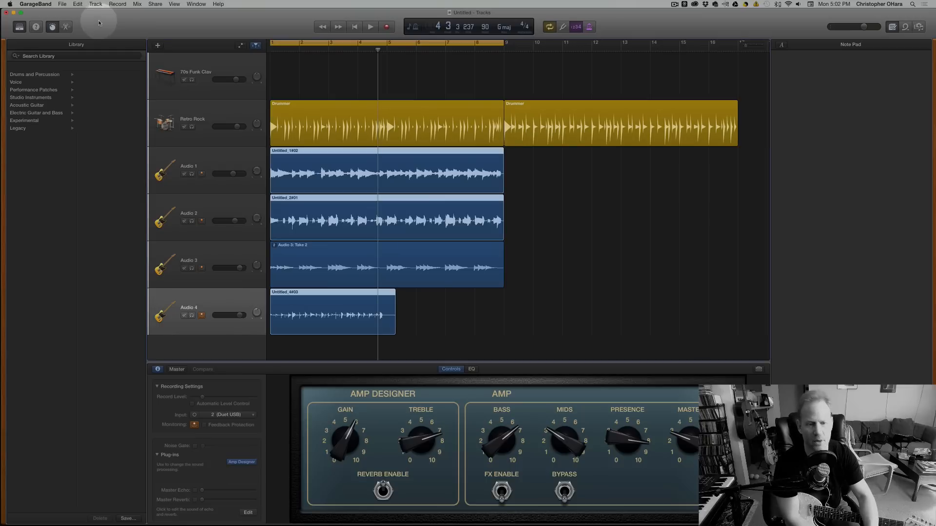
{"action": "mouse_move", "coordinate": [392, 328]}
{"action": "left_mouse_down"}
{"action": "mouse_move", "coordinate": [373, 326]}
{"action": "mouse_move", "coordinate": [385, 325]}
{"action": "left_mouse_up"}
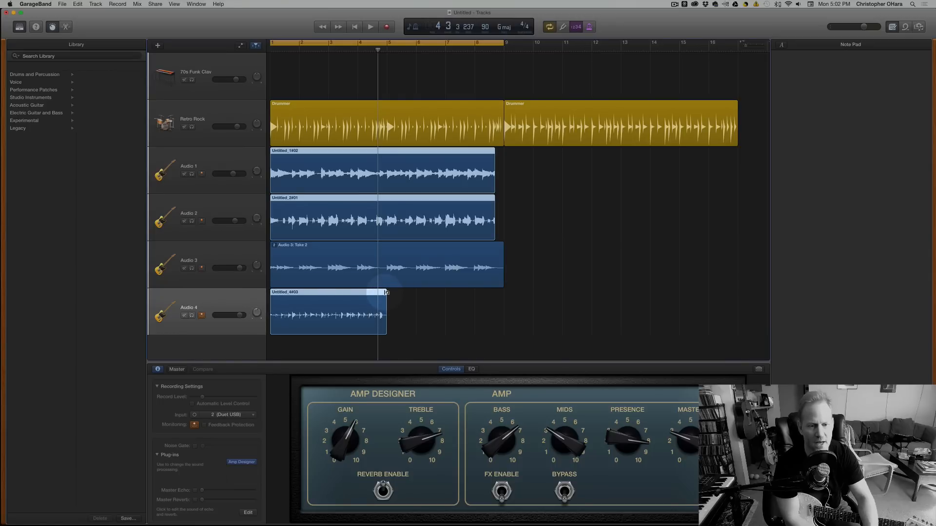
Try looping the Audio 4 region together with the selected Audio 1 and Audio 2 regions, and undo the looping.
{"action": "left_click_drag", "start_coordinate": [386, 293], "coordinate": [498, 294]}
{"action": "key", "text": "super+z"}
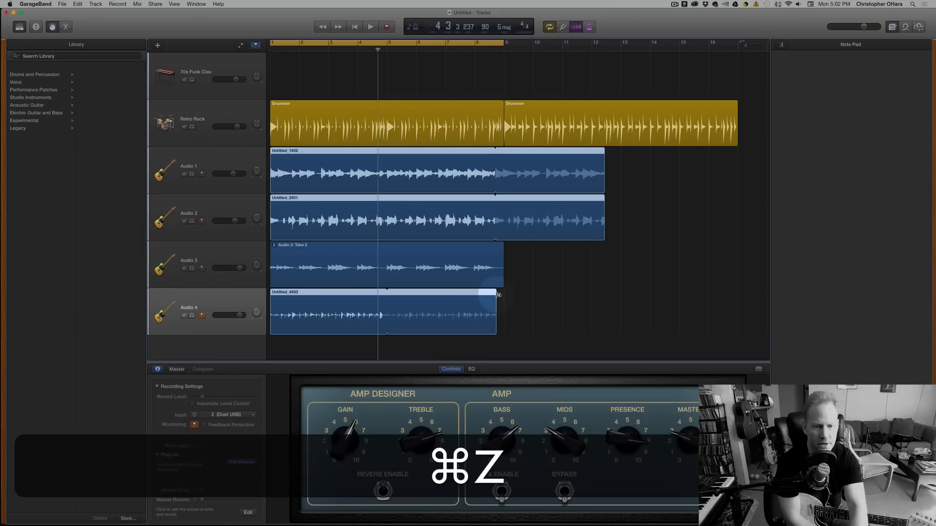
{"action": "key", "text": "super+z"}
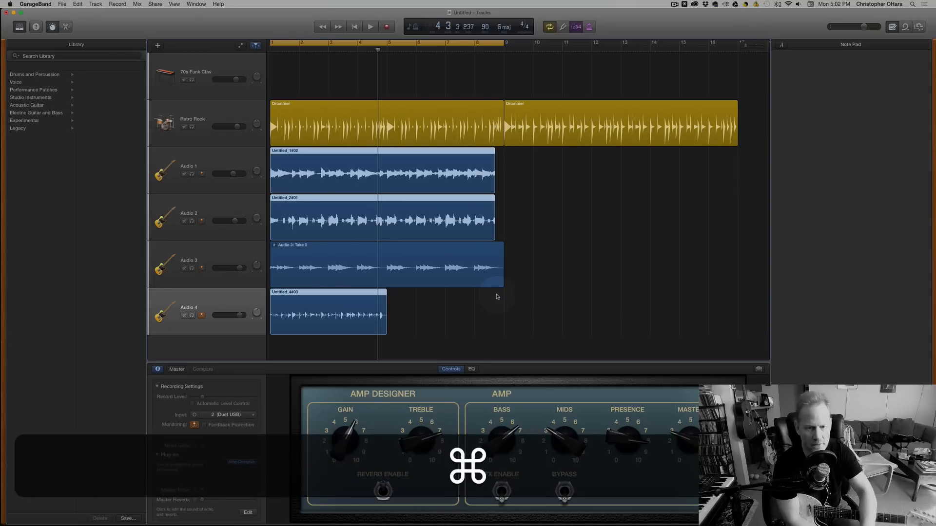
Loop only the Audio 4 region to about bar 9, and remove the loop again so the region ends at bar 5.
{"action": "left_click_drag", "start_coordinate": [386, 296], "coordinate": [501, 305]}
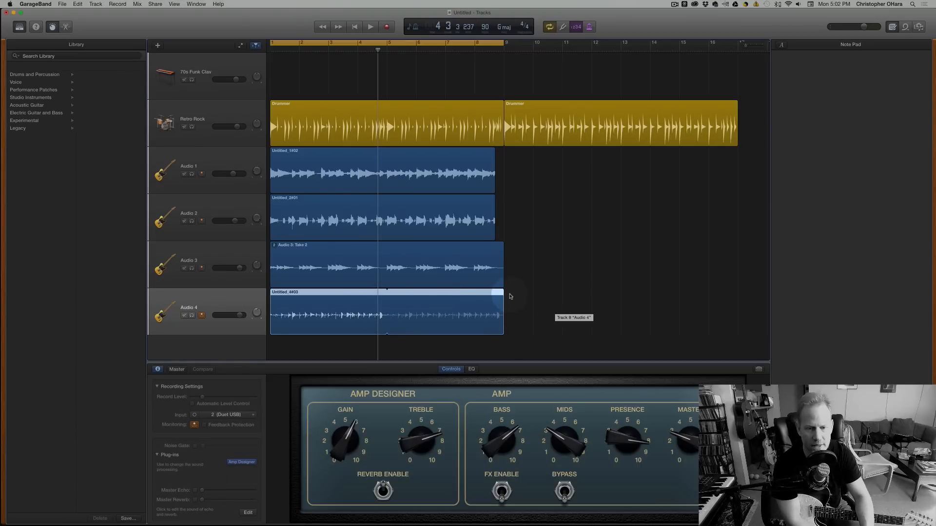
{"action": "left_click_drag", "start_coordinate": [505, 293], "coordinate": [387, 293]}
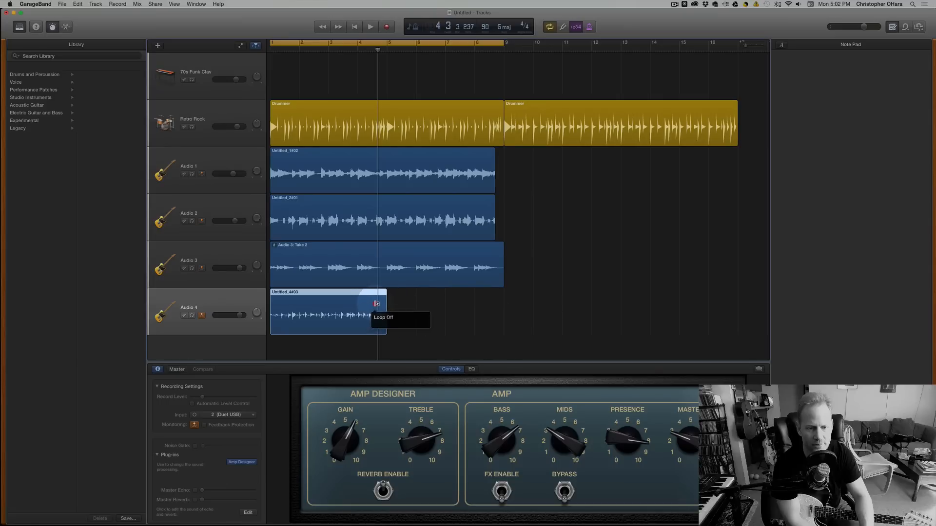
{"action": "left_click_drag", "start_coordinate": [388, 297], "coordinate": [499, 305]}
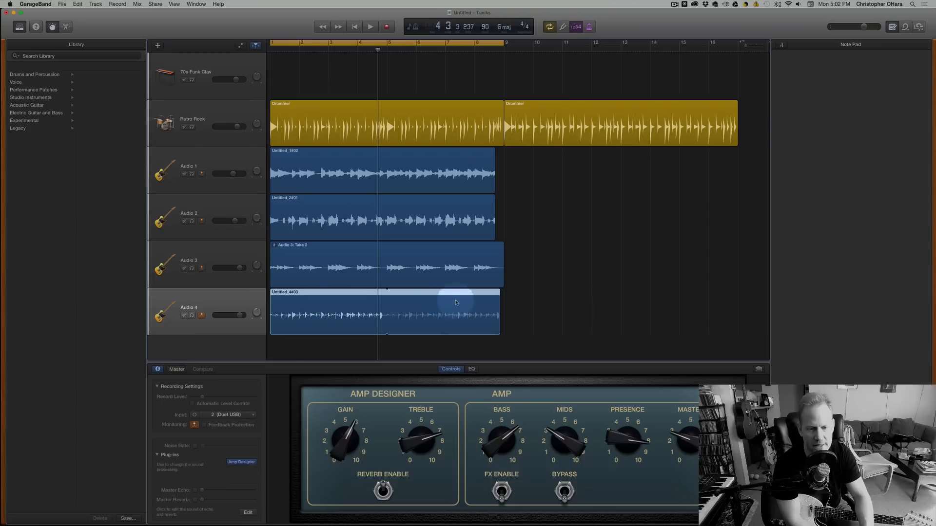
{"action": "left_click_drag", "start_coordinate": [499, 295], "coordinate": [385, 296]}
Copy the four-bar Audio 4 region and paste the duplicate at bar 5 on the same track.
{"action": "key", "text": "super+c"}
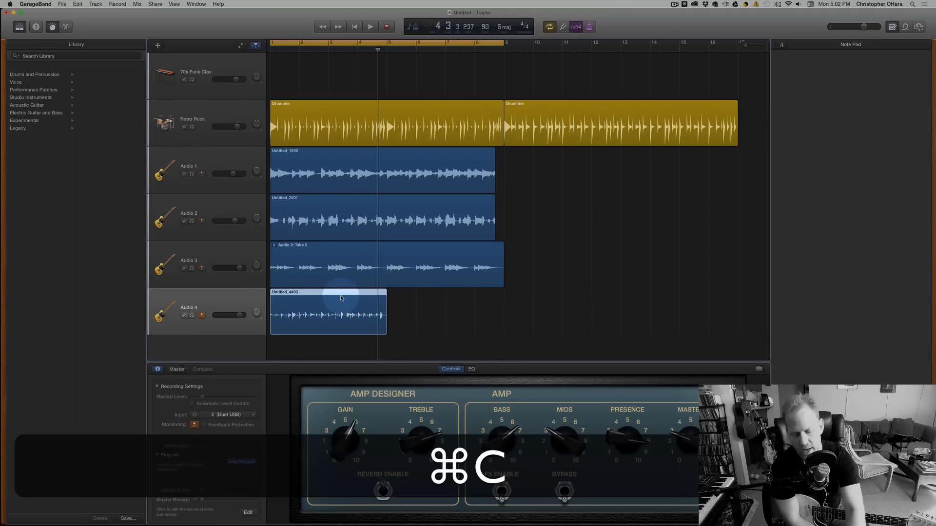
{"action": "left_click", "coordinate": [387, 47]}
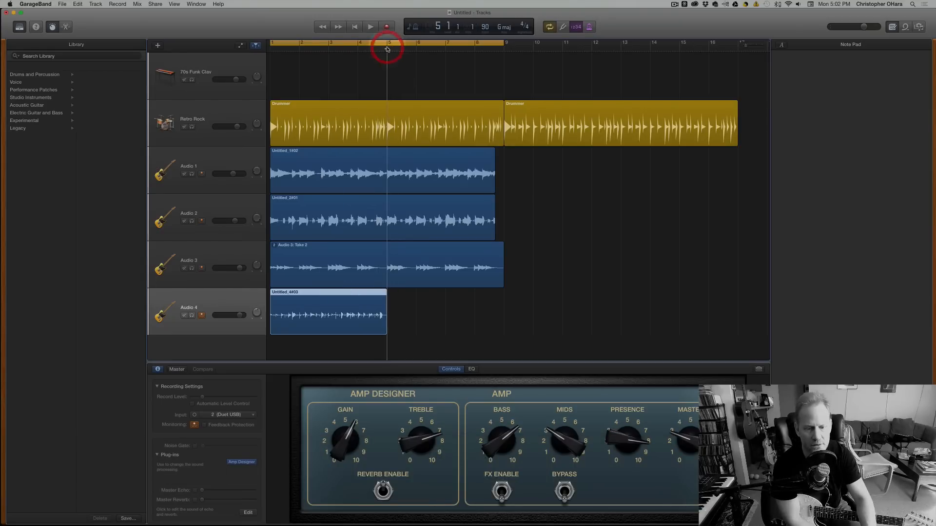
{"action": "key", "text": "super+v"}
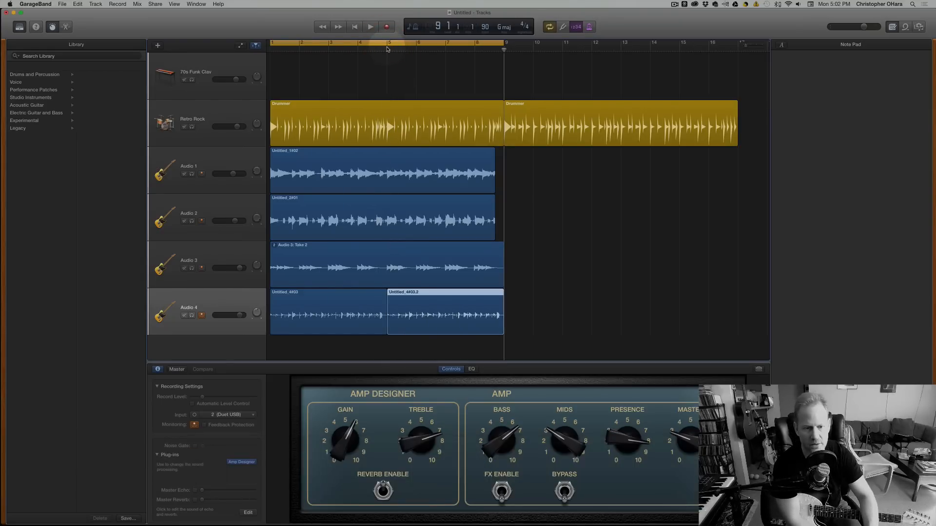
{"action": "scroll", "coordinate": [385, 220], "scroll_direction": "right", "scroll_amount": 2}
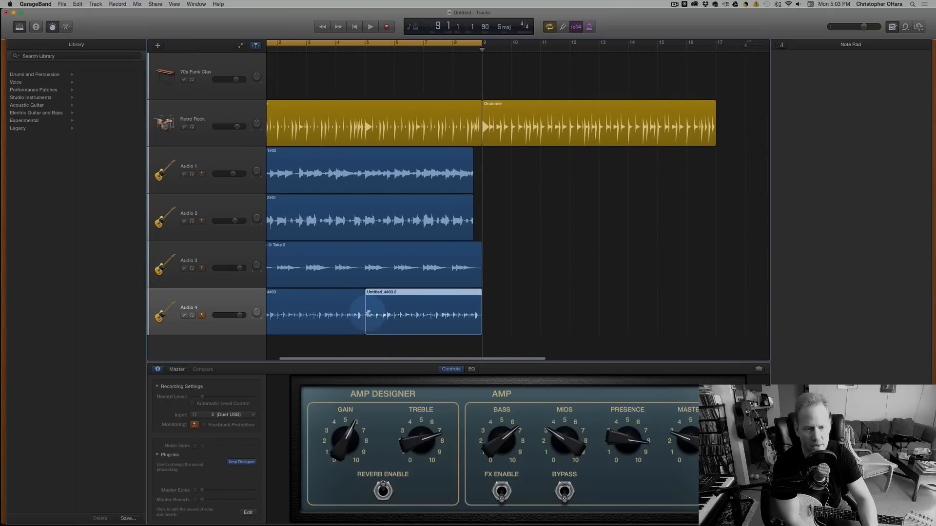
Try trimming the start of the duplicated Audio 4 region to bar 6, and extend it back to bar 5.
{"action": "left_click_drag", "start_coordinate": [366, 313], "coordinate": [395, 317]}
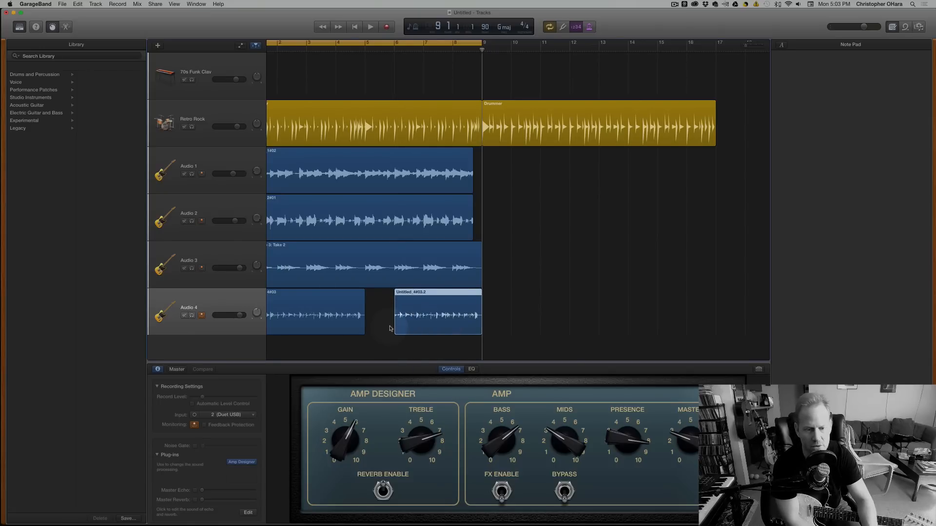
{"action": "left_click_drag", "start_coordinate": [396, 326], "coordinate": [365, 321]}
{"action": "scroll", "coordinate": [369, 322], "scroll_direction": "left", "scroll_amount": 2}
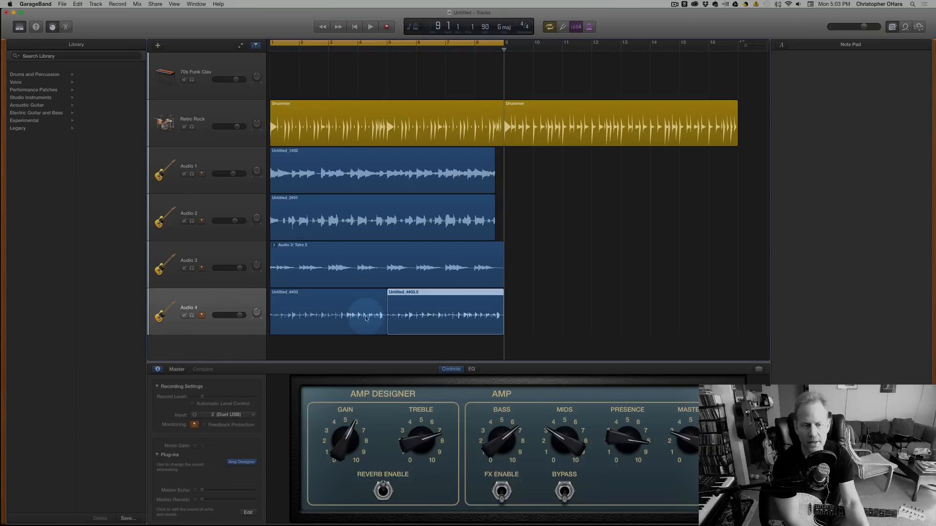
Select the first Audio 4 region and play the arrangement from bar 1 to about bar 2.
{"action": "left_click", "coordinate": [359, 315]}
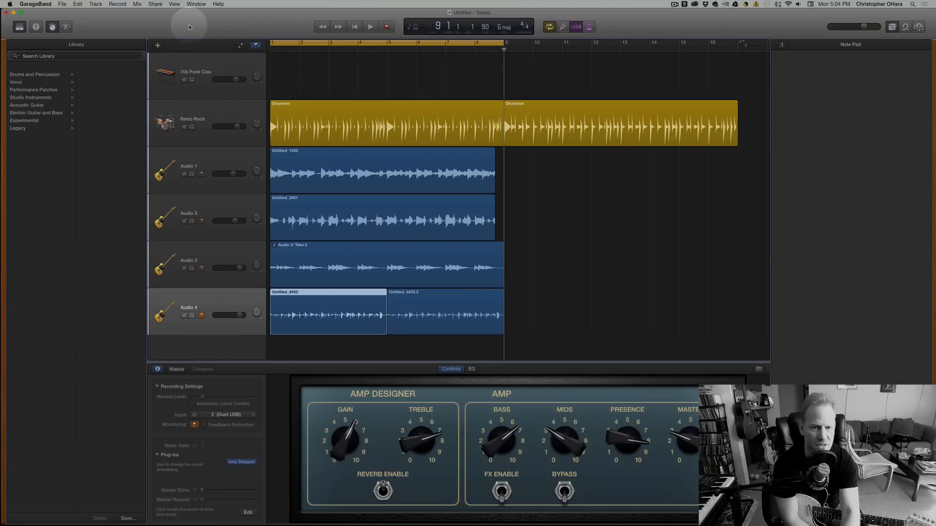
{"action": "key", "text": "space"}
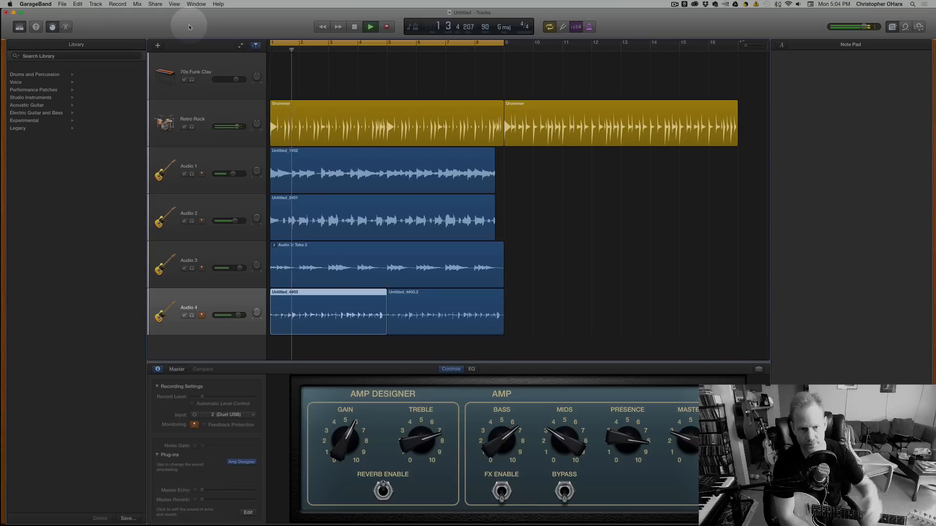
{"action": "key", "text": "space"}
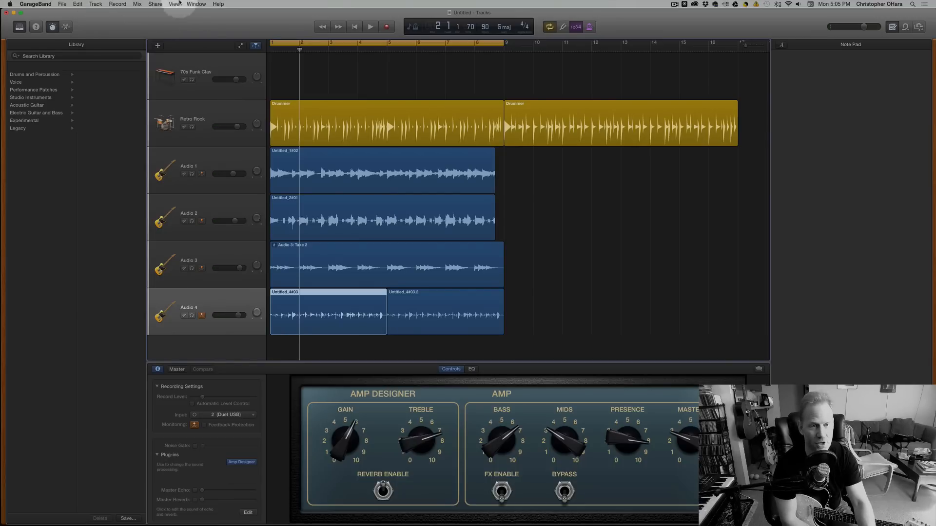
Show the Apple Loops browser and filter the loops to the Bass category.
{"action": "left_click_drag", "start_coordinate": [641, 26], "coordinate": [636, 25]}
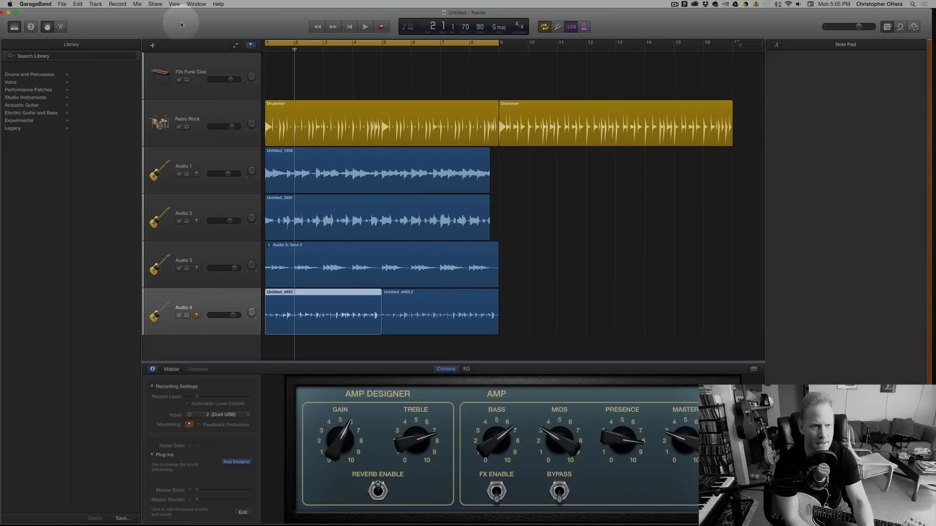
{"action": "left_click_drag", "start_coordinate": [178, 16], "coordinate": [179, 16]}
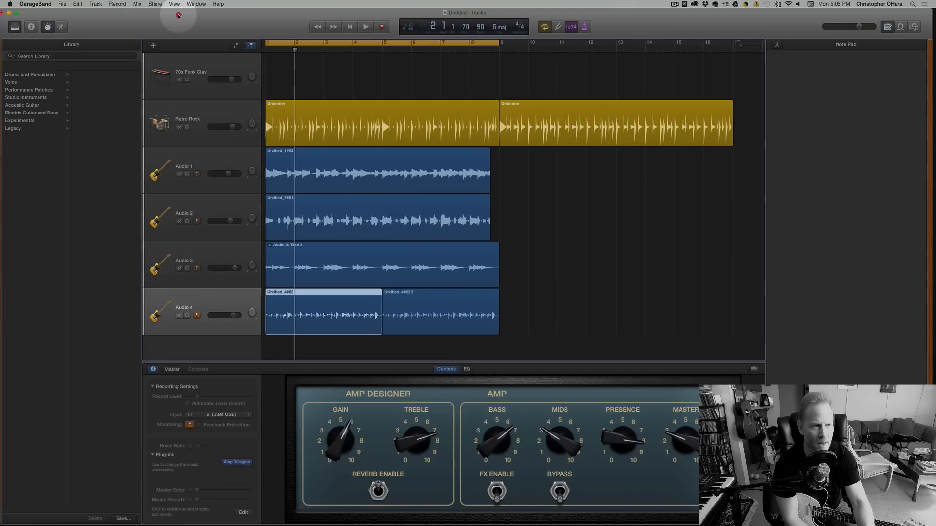
{"action": "left_click", "coordinate": [900, 29]}
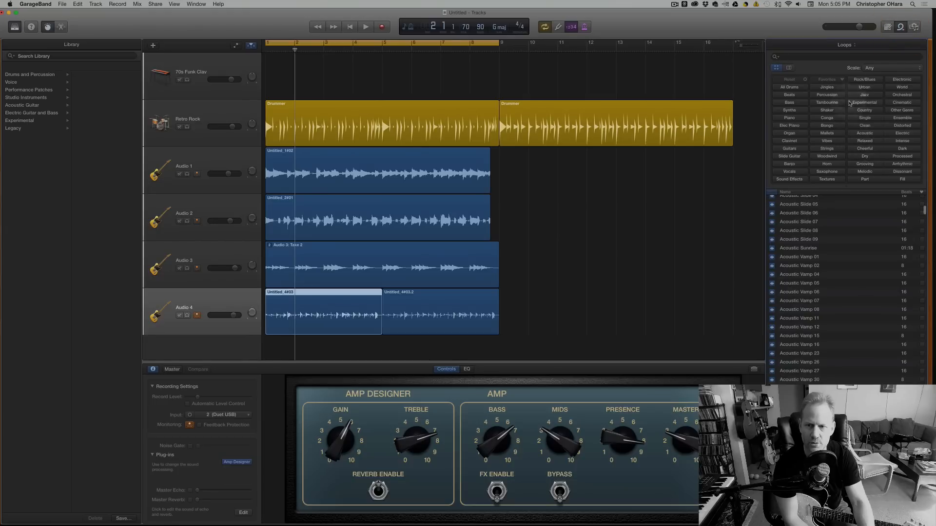
{"action": "left_click", "coordinate": [787, 103]}
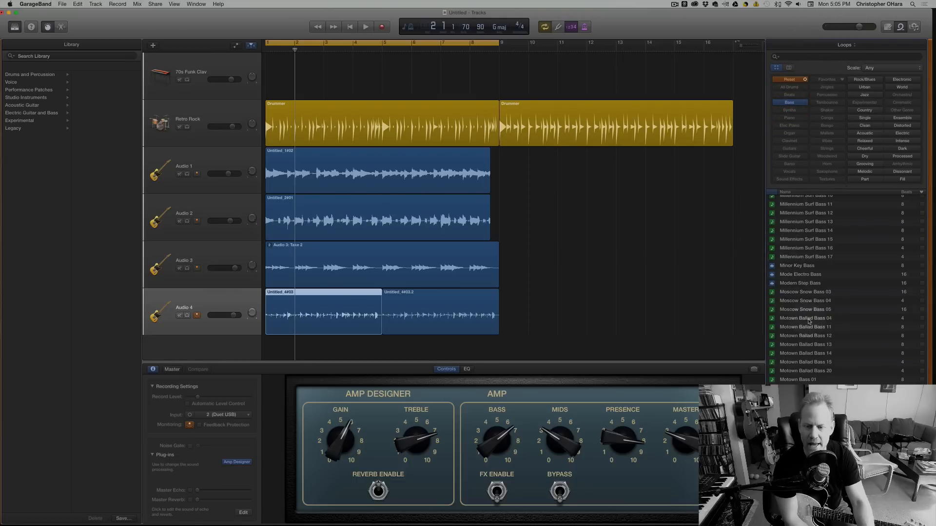
Browse through the filtered bass loops and audition Rock Bass 24.
{"action": "scroll", "coordinate": [808, 319], "scroll_direction": "down", "scroll_amount": 4}
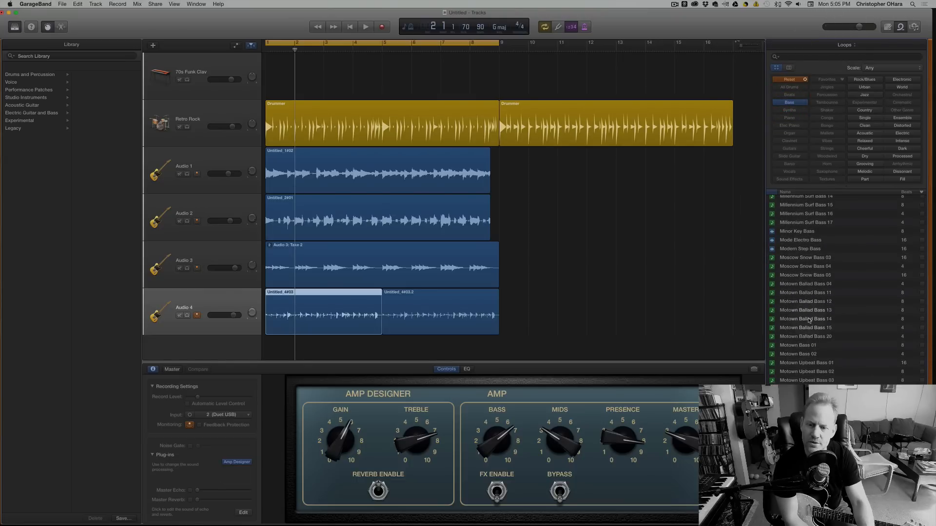
{"action": "scroll", "coordinate": [807, 319], "scroll_direction": "down", "scroll_amount": 15}
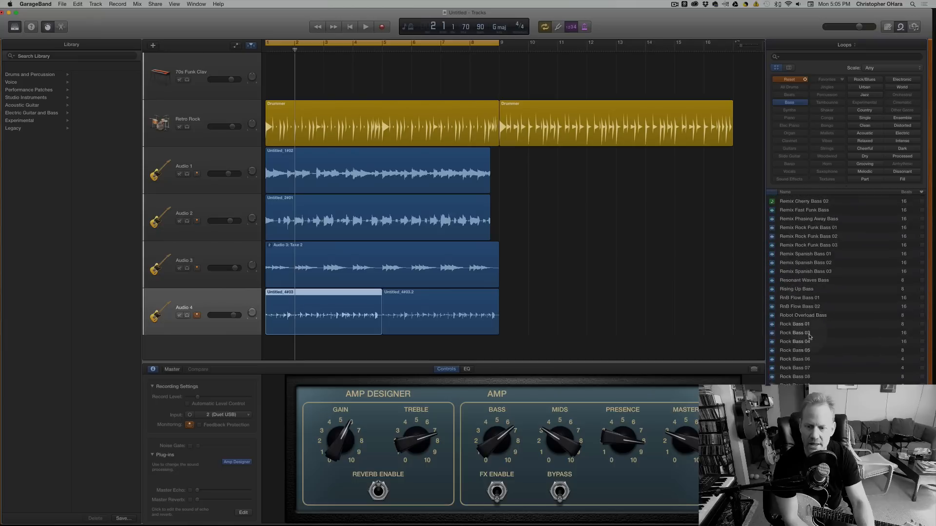
{"action": "scroll", "coordinate": [809, 337], "scroll_direction": "down", "scroll_amount": 10}
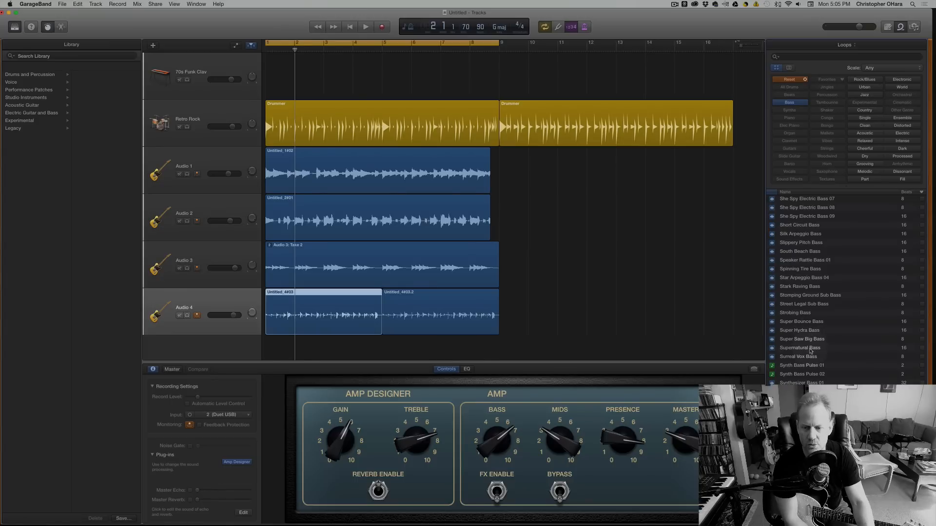
{"action": "scroll", "coordinate": [809, 352], "scroll_direction": "down", "scroll_amount": 10}
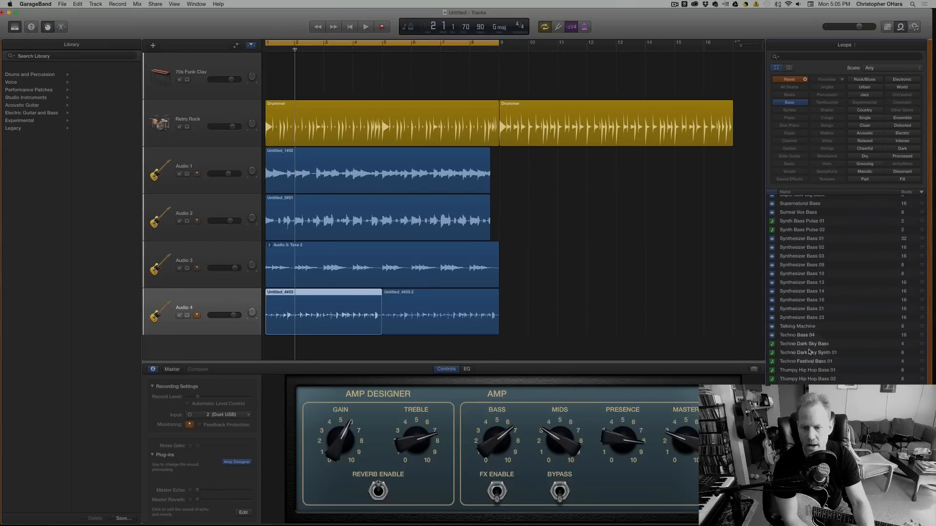
{"action": "scroll", "coordinate": [809, 351], "scroll_direction": "up", "scroll_amount": 5}
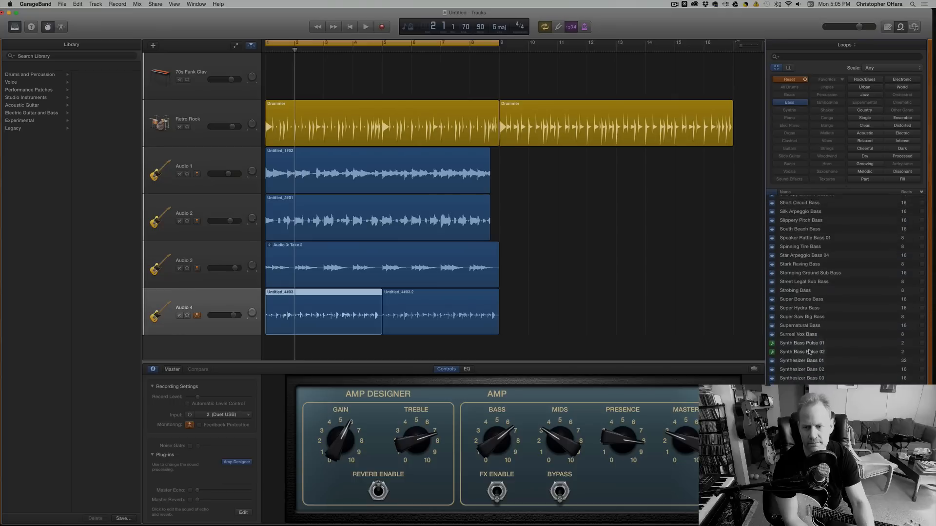
{"action": "scroll", "coordinate": [809, 351], "scroll_direction": "down", "scroll_amount": 15}
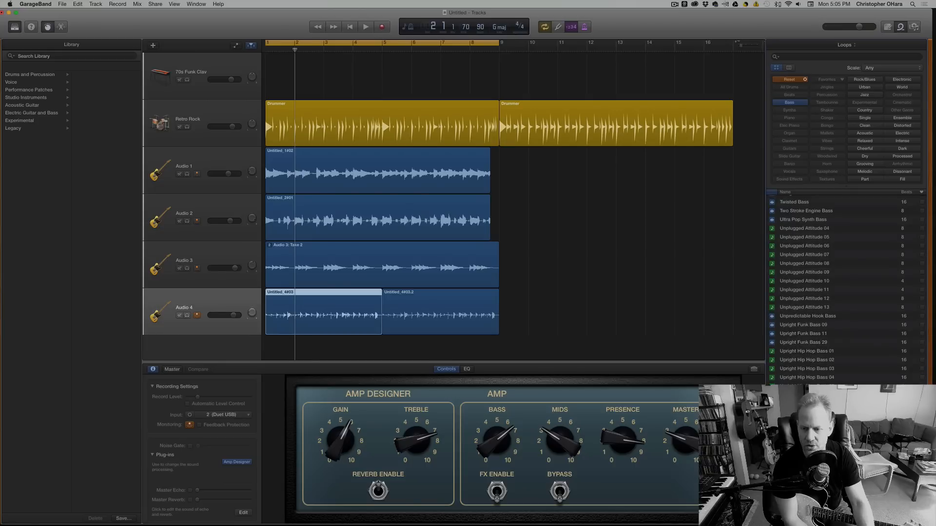
{"action": "scroll", "coordinate": [829, 290], "scroll_direction": "up", "scroll_amount": 10}
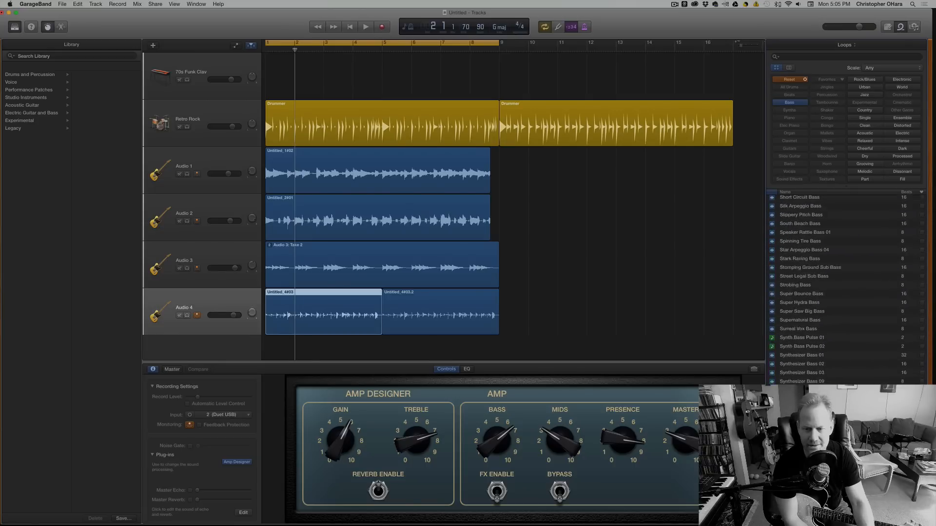
{"action": "scroll", "coordinate": [770, 301], "scroll_direction": "up", "scroll_amount": 6}
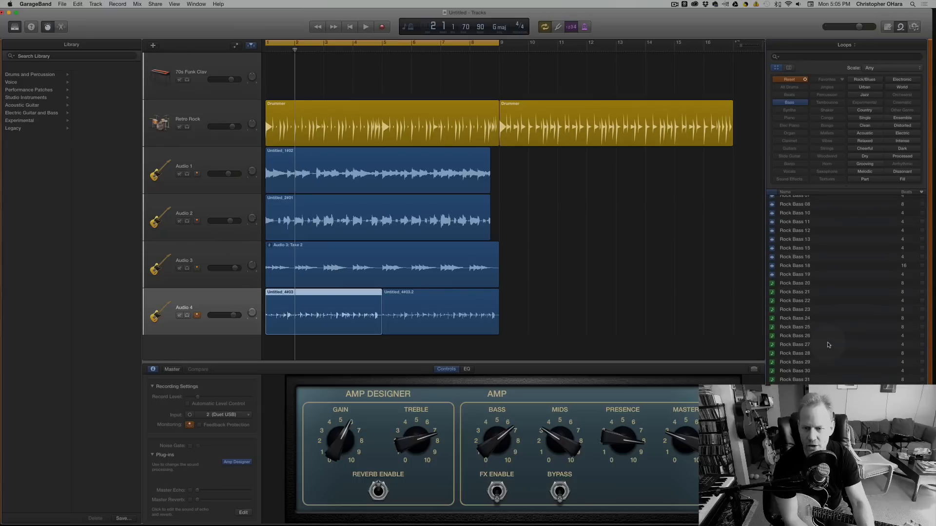
{"action": "left_click", "coordinate": [787, 326]}
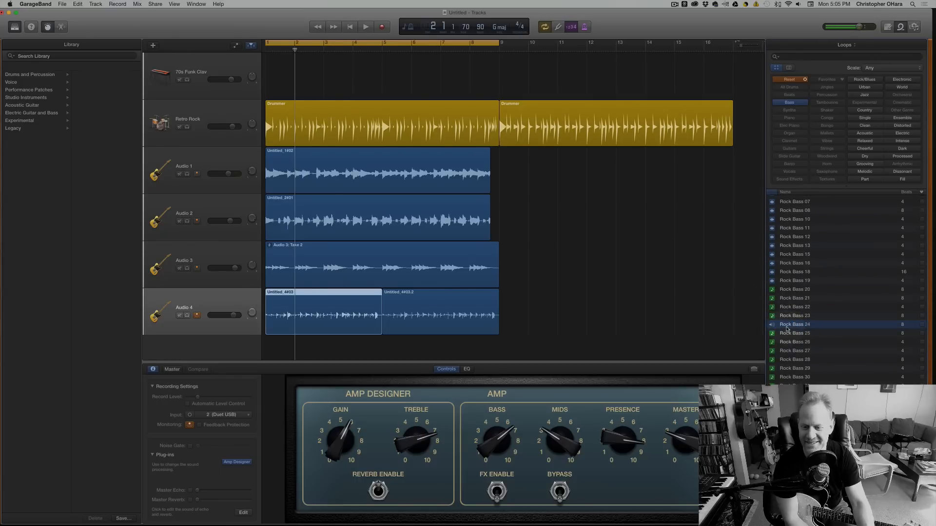
{"action": "scroll", "coordinate": [793, 393], "scroll_direction": "down", "scroll_amount": 3}
{"action": "left_click", "coordinate": [794, 395]}
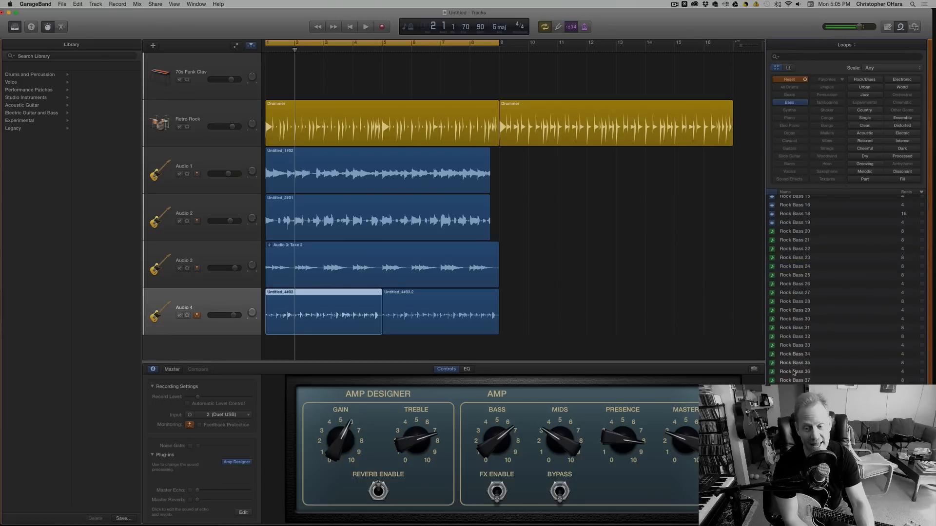
Audition the Reflective Bass 24 and Reflective Bass 19 loops, and place Reflective Bass 19 on a new track at bar 1.
{"action": "scroll", "coordinate": [792, 363], "scroll_direction": "up", "scroll_amount": 10}
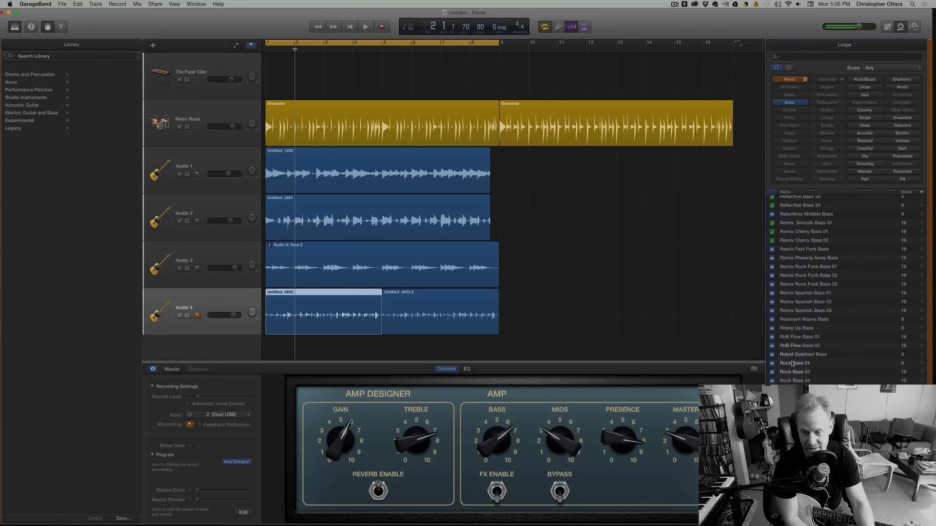
{"action": "scroll", "coordinate": [792, 362], "scroll_direction": "up", "scroll_amount": 8}
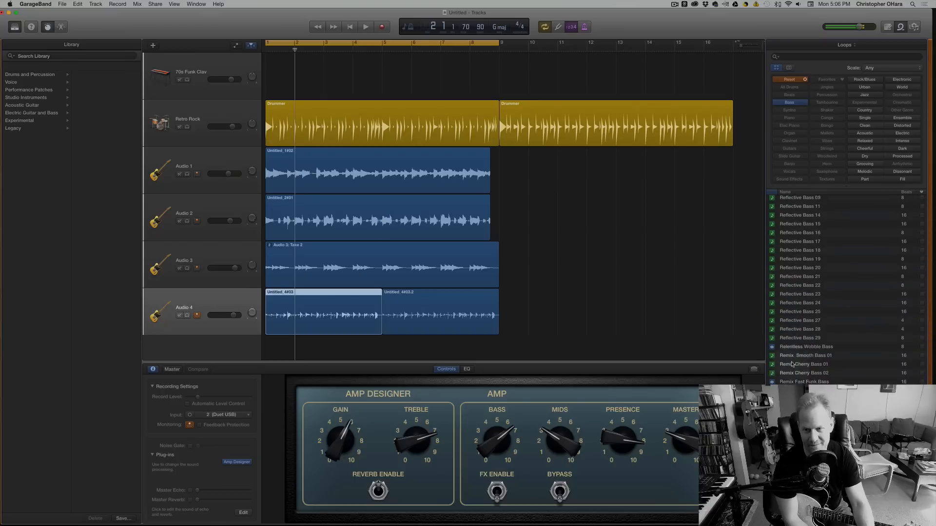
{"action": "left_click", "coordinate": [792, 361]}
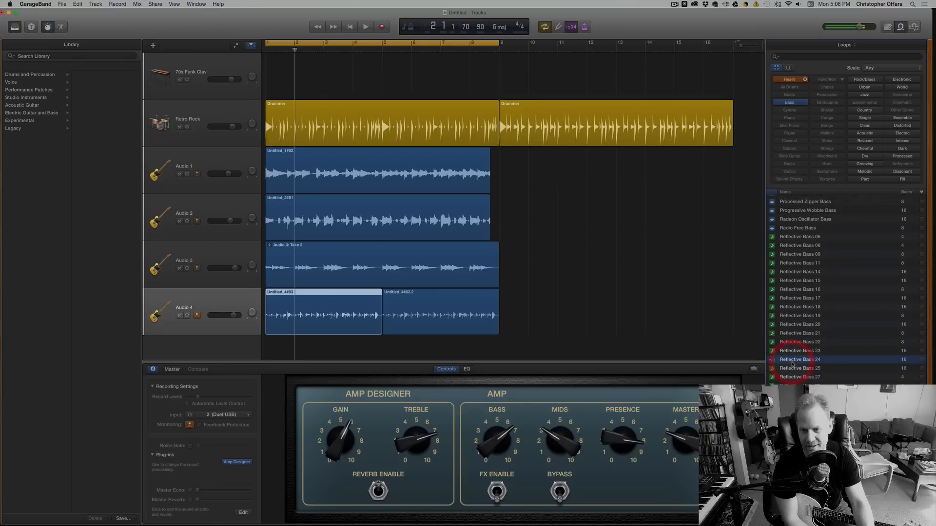
{"action": "left_click", "coordinate": [785, 318]}
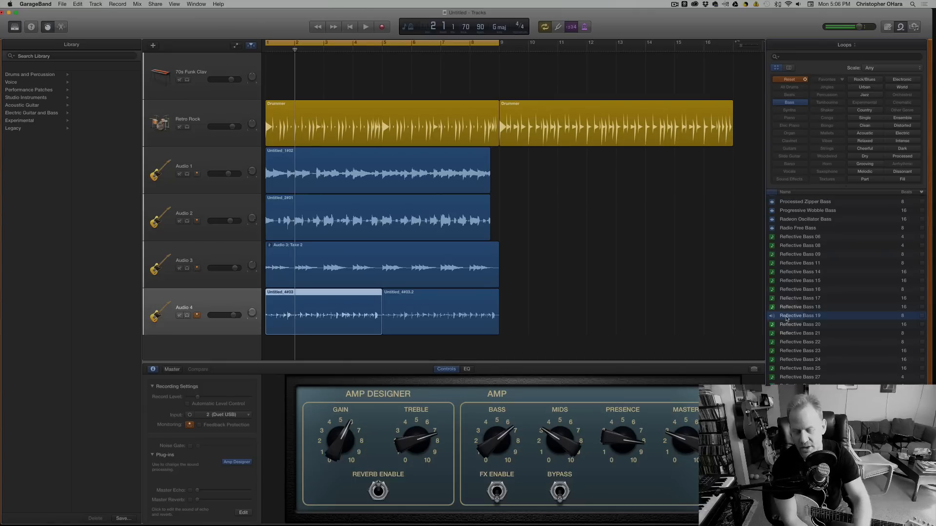
{"action": "scroll", "coordinate": [787, 319], "scroll_direction": "up", "scroll_amount": 1}
{"action": "left_click", "coordinate": [786, 319]}
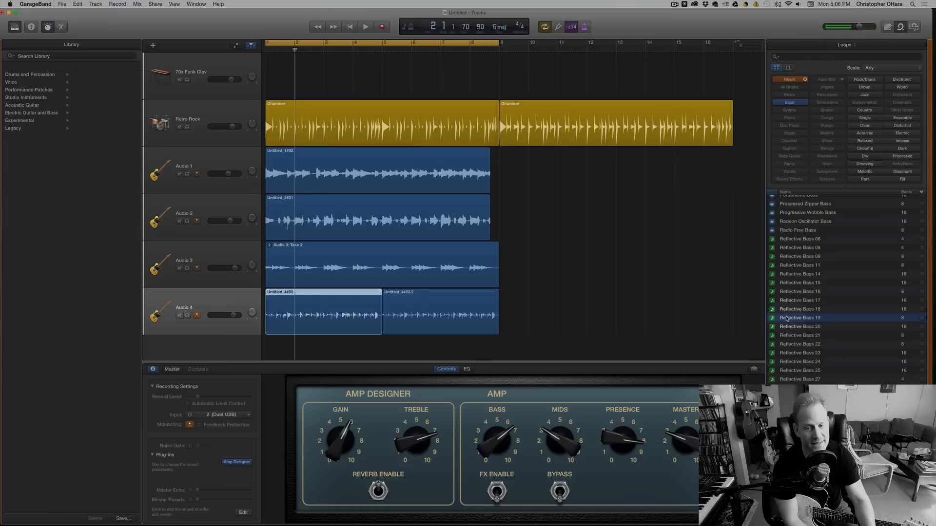
{"action": "left_click_drag", "start_coordinate": [787, 319], "coordinate": [286, 356]}
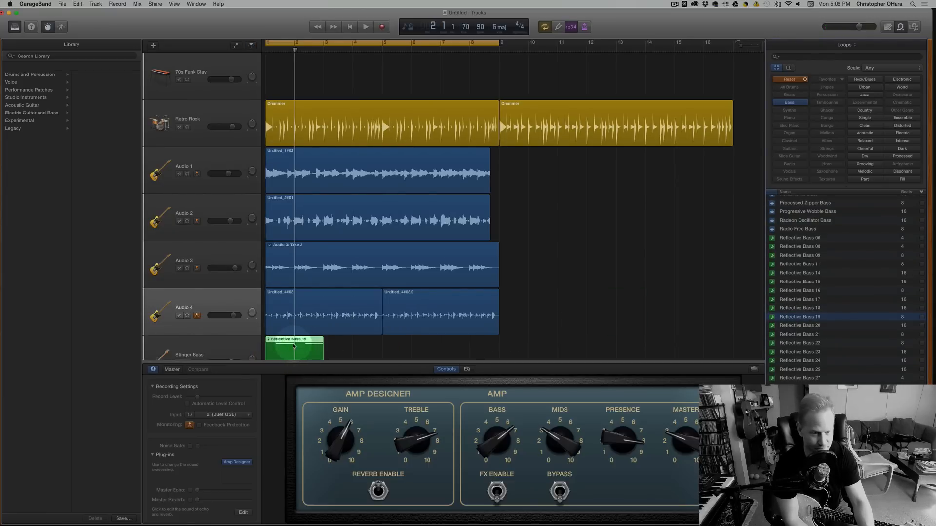
Open the Reflective Bass 19 region's notes, audition the first G1 note, and shorten that note to about one beat.
{"action": "double_click", "coordinate": [289, 341]}
{"action": "scroll", "coordinate": [291, 464], "scroll_direction": "down", "scroll_amount": 3}
{"action": "scroll", "coordinate": [292, 464], "scroll_direction": "up", "scroll_amount": 2}
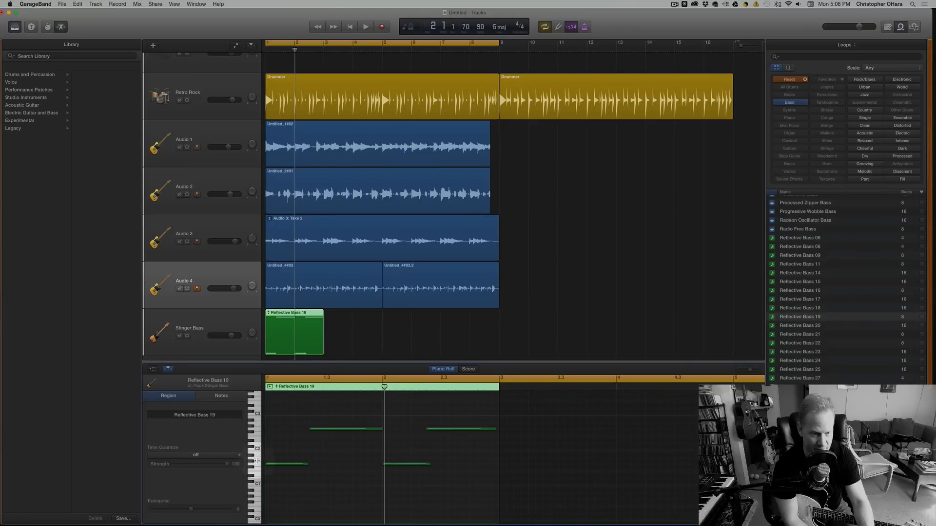
{"action": "left_click", "coordinate": [283, 464]}
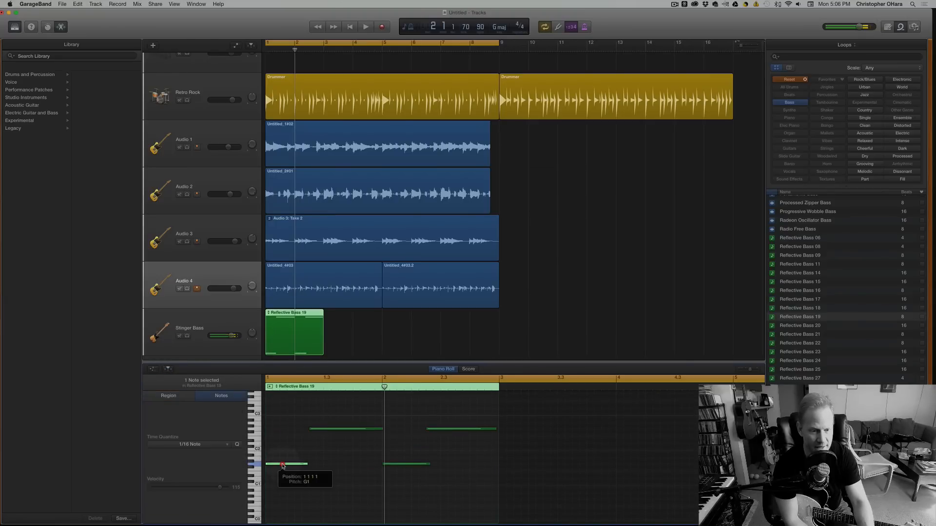
{"action": "left_click", "coordinate": [286, 466]}
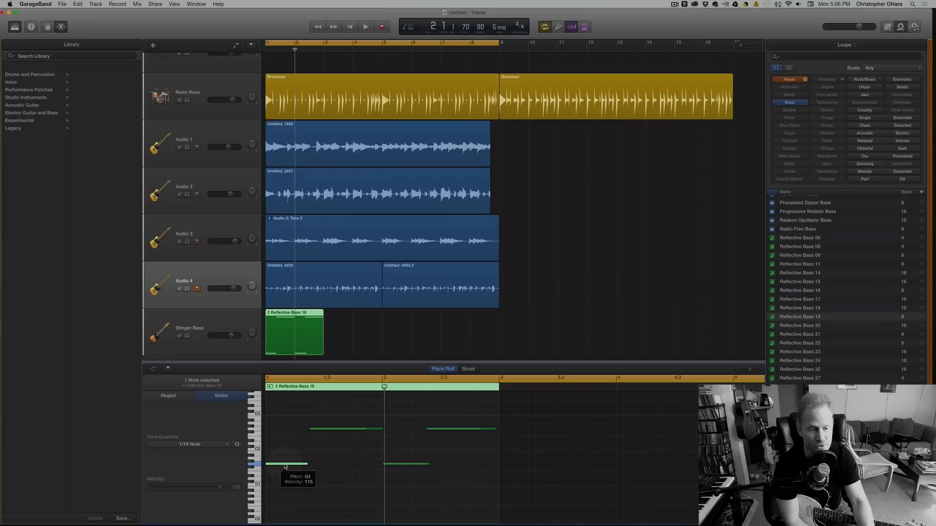
{"action": "left_click_drag", "start_coordinate": [306, 465], "coordinate": [294, 464]}
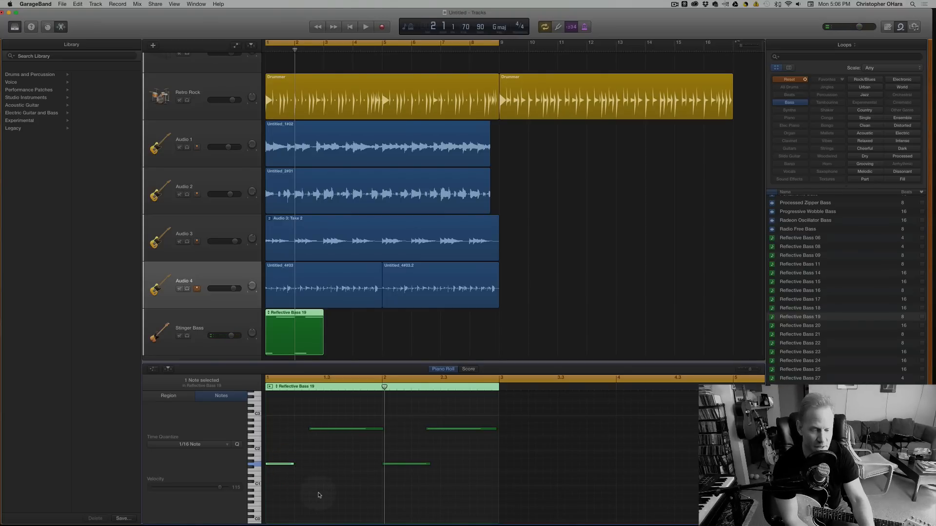
Add the Polygon Sub Bass 01 loop on another new track at bar 1, below Stinger Bass.
{"action": "scroll", "coordinate": [834, 280], "scroll_direction": "up", "scroll_amount": 5}
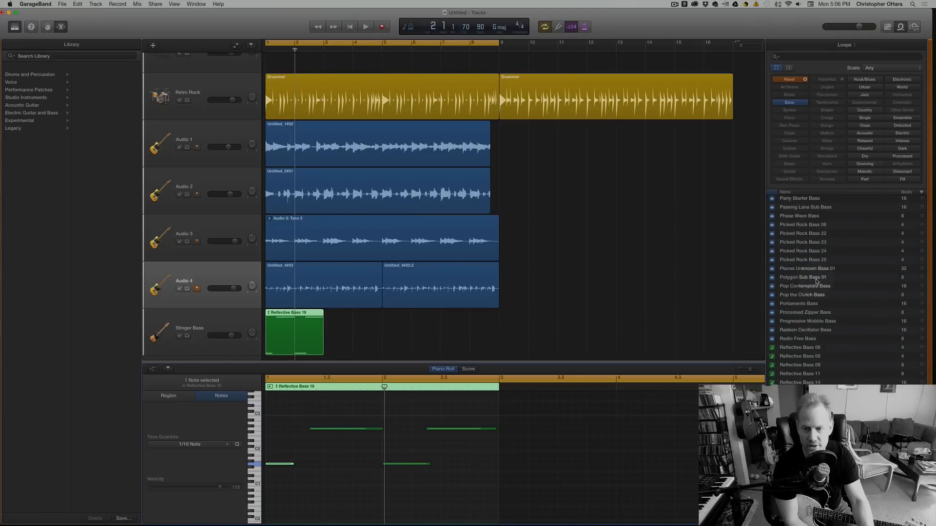
{"action": "left_click_drag", "start_coordinate": [815, 279], "coordinate": [268, 345]}
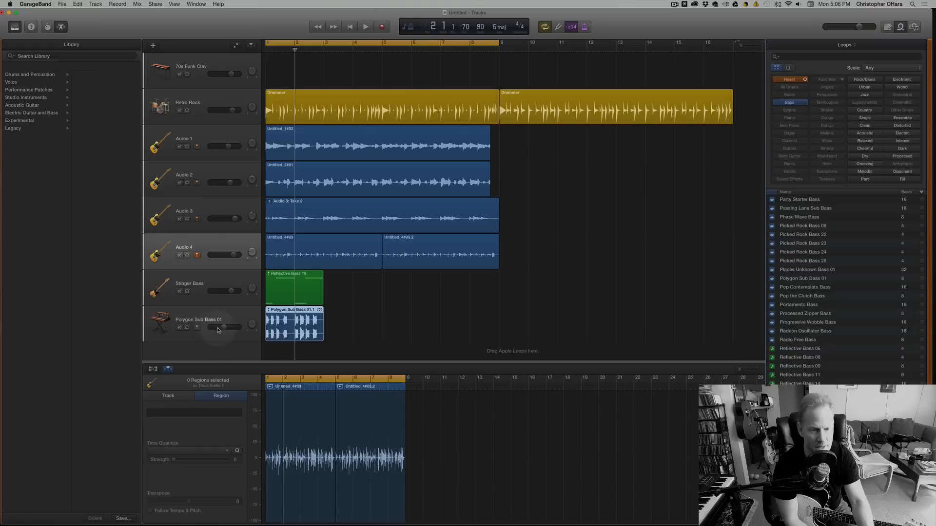
Play the Polygon Sub Bass 01 track briefly in solo, turn its solo off, and select the track.
{"action": "left_click", "coordinate": [186, 328]}
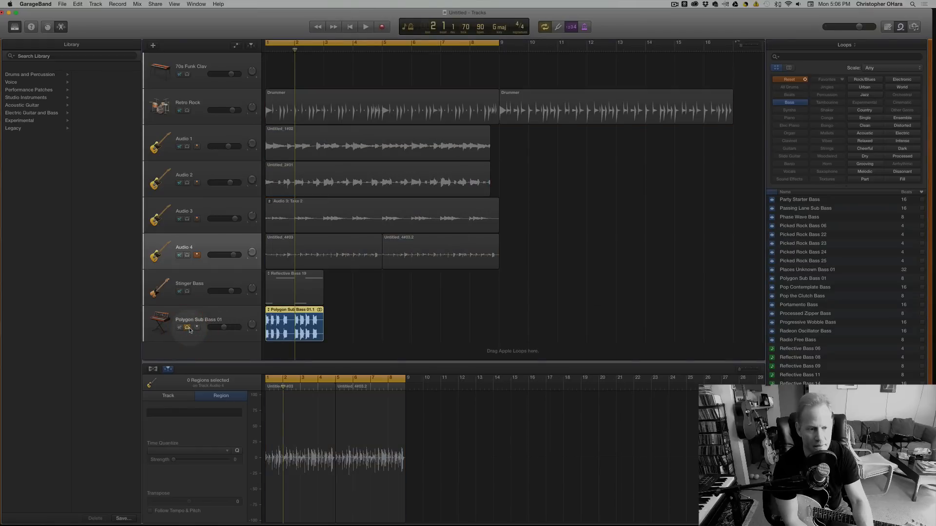
{"action": "key", "text": "space"}
{"action": "key", "text": "space"}
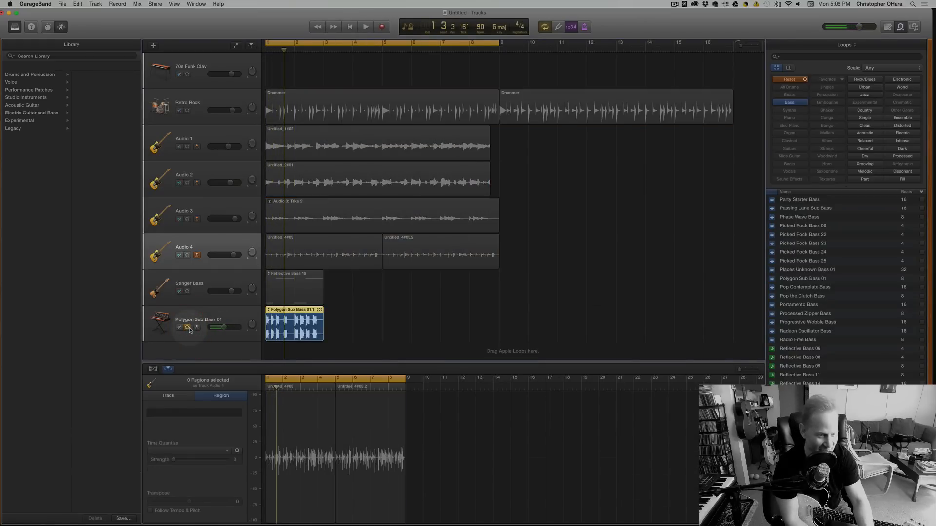
{"action": "left_click", "coordinate": [187, 328]}
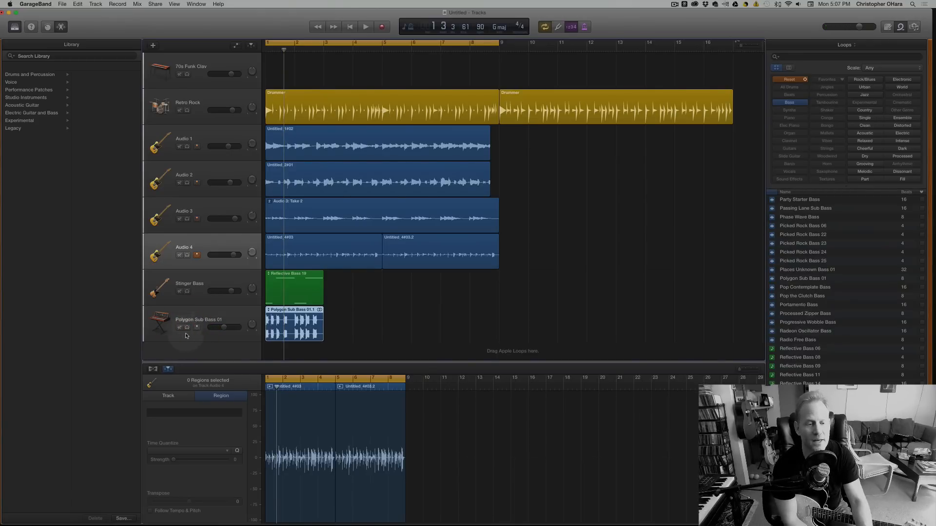
{"action": "left_click", "coordinate": [225, 320]}
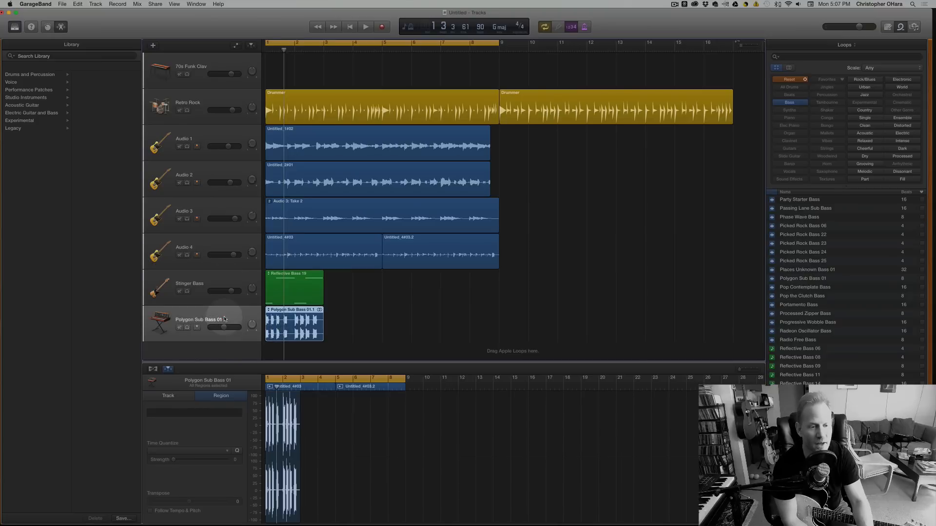
Delete the Polygon Sub Bass 01 track together with its region.
{"action": "right_click", "coordinate": [225, 319]}
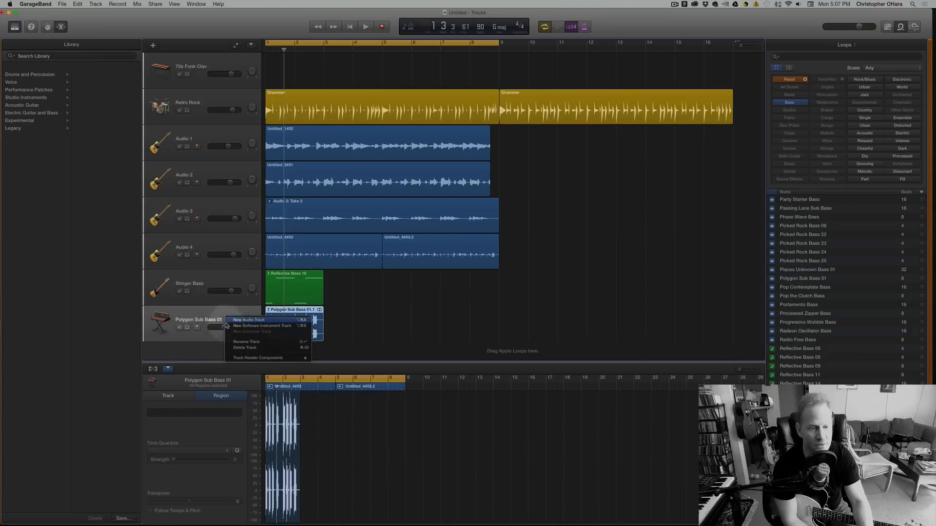
{"action": "left_click", "coordinate": [248, 352]}
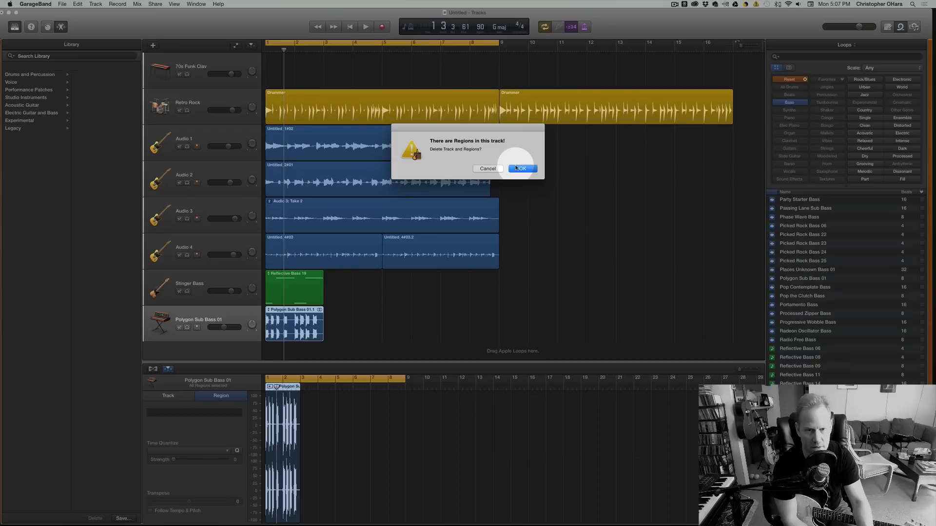
{"action": "left_click", "coordinate": [517, 168]}
Reopen the notes of the Reflective Bass 19 region on Stinger Bass and select its first G1 note.
{"action": "left_click", "coordinate": [300, 333]}
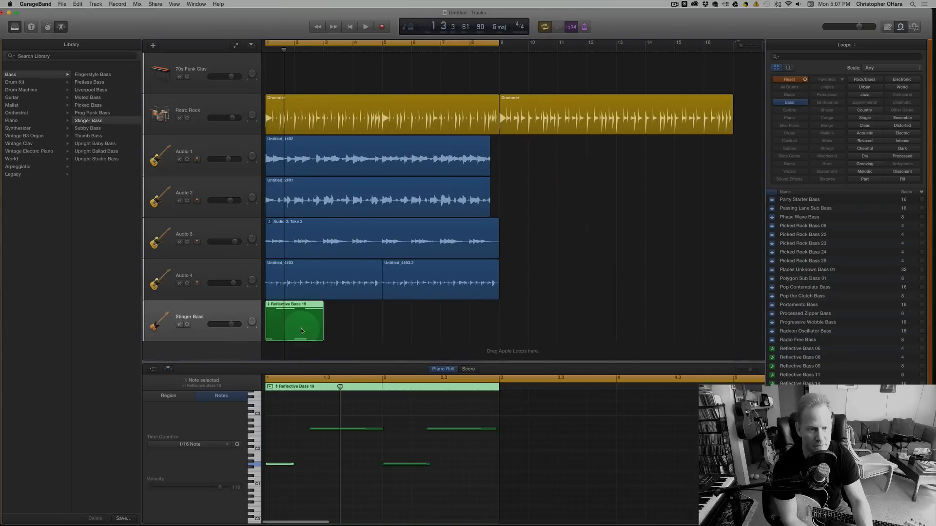
{"action": "double_click", "coordinate": [298, 322]}
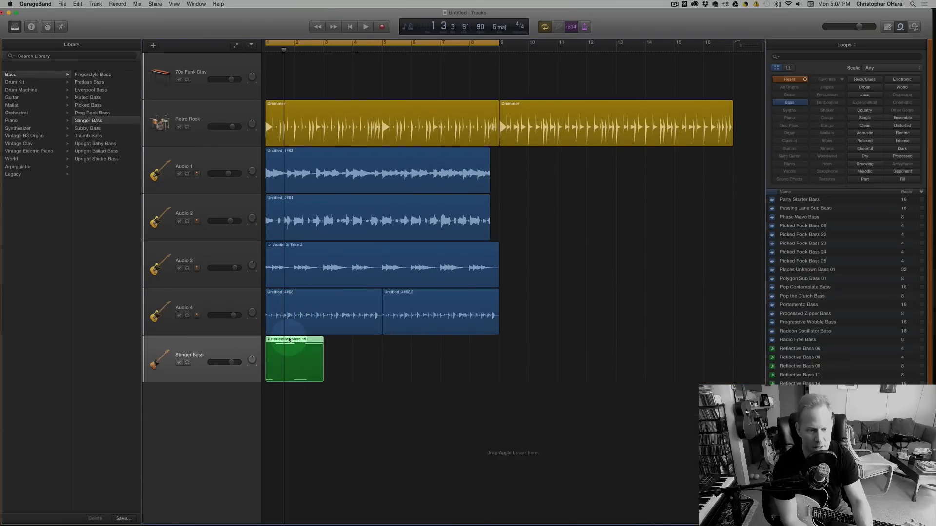
{"action": "double_click", "coordinate": [289, 338]}
{"action": "left_click", "coordinate": [283, 470]}
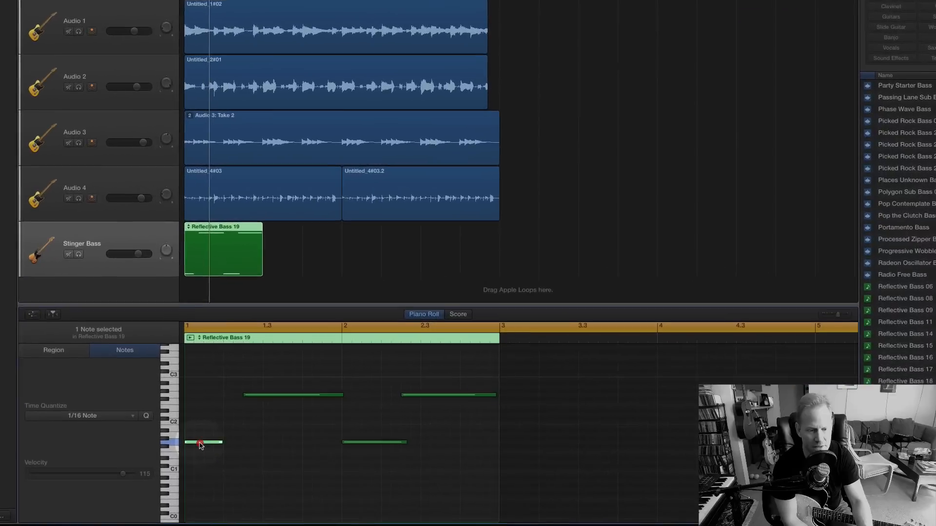
{"action": "mouse_move", "coordinate": [186, 442]}
{"action": "left_mouse_down"}
{"action": "mouse_move", "coordinate": [186, 389]}
{"action": "mouse_move", "coordinate": [189, 441]}
{"action": "left_mouse_up"}
{"action": "scroll", "coordinate": [195, 441], "scroll_direction": "right", "scroll_amount": 1}
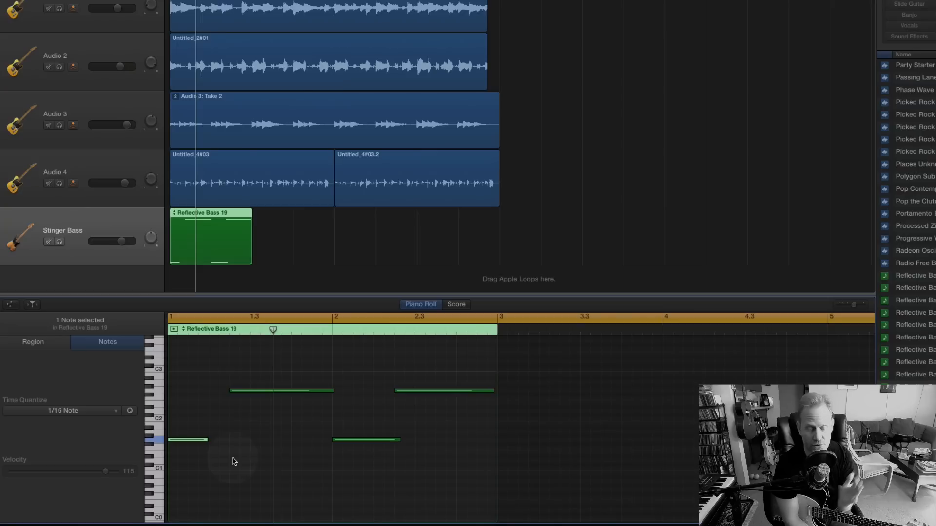
{"action": "scroll", "coordinate": [233, 461], "scroll_direction": "right", "scroll_amount": 1}
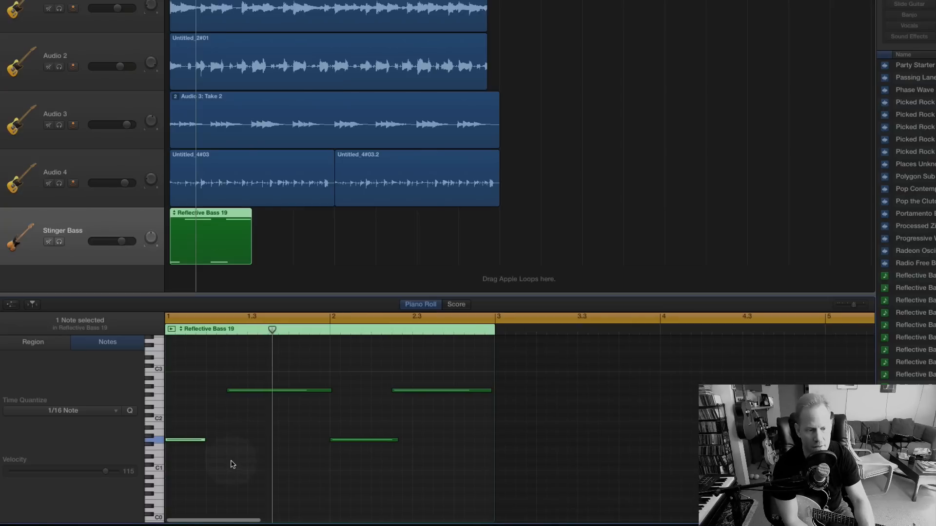
{"action": "left_click_drag", "start_coordinate": [203, 438], "coordinate": [205, 438]}
Move the region's second note to beat 2 of bar 1 at pitch D2, and play the result.
{"action": "left_click_drag", "start_coordinate": [258, 393], "coordinate": [235, 412]}
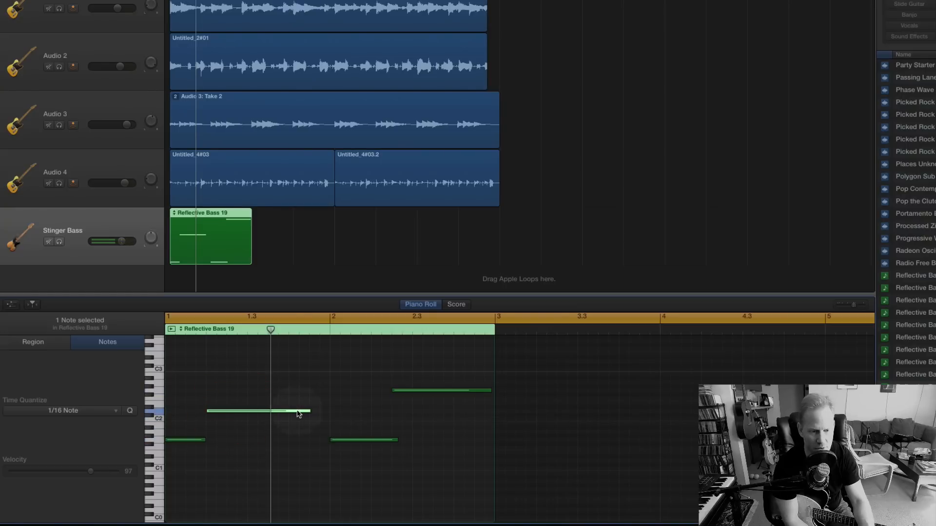
{"action": "key", "text": "space"}
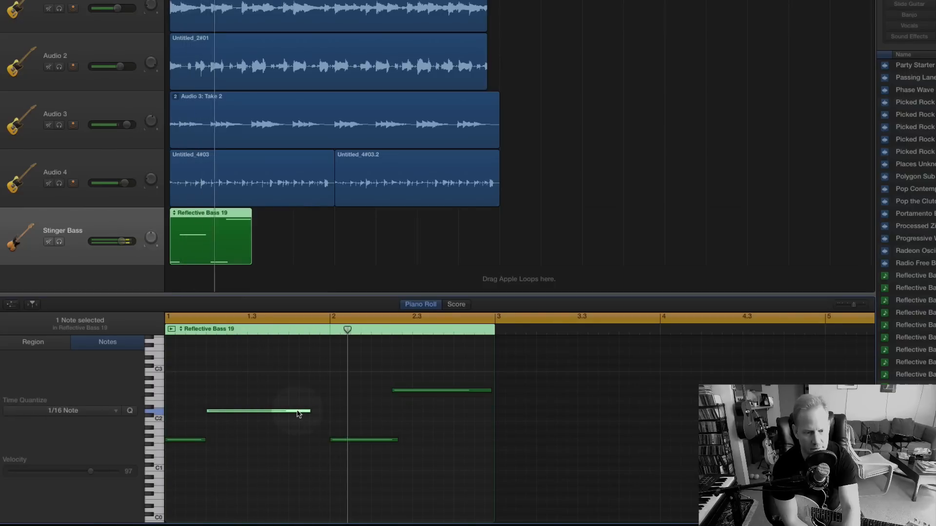
{"action": "key", "text": "space"}
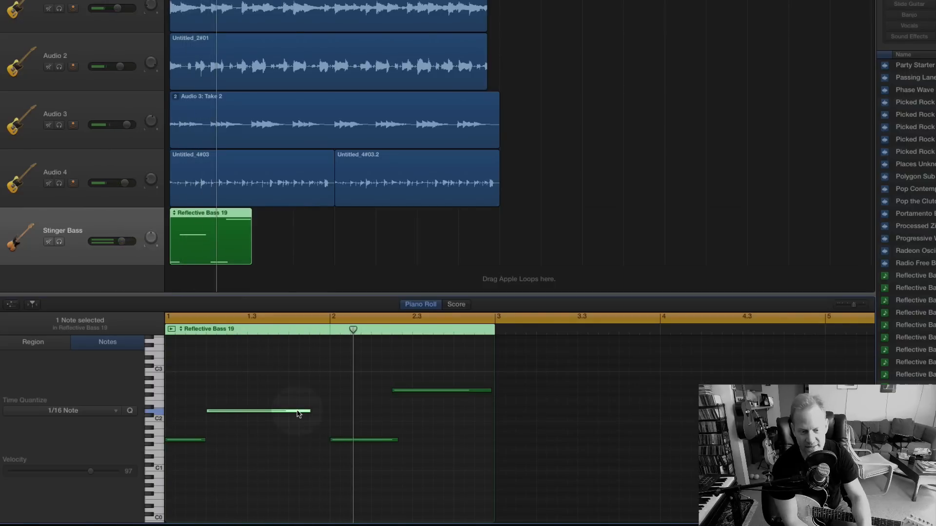
Raise the third note to A1, trim the fourth note's start to bar 2 beat 3, and lower it to E2.
{"action": "left_click", "coordinate": [343, 440]}
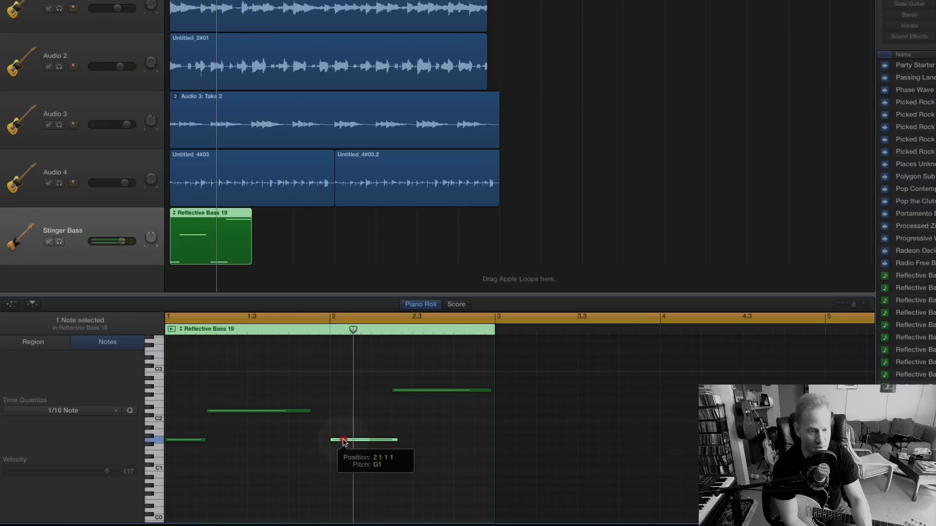
{"action": "left_click_drag", "start_coordinate": [344, 442], "coordinate": [343, 434]}
{"action": "left_click_drag", "start_coordinate": [395, 391], "coordinate": [433, 393]}
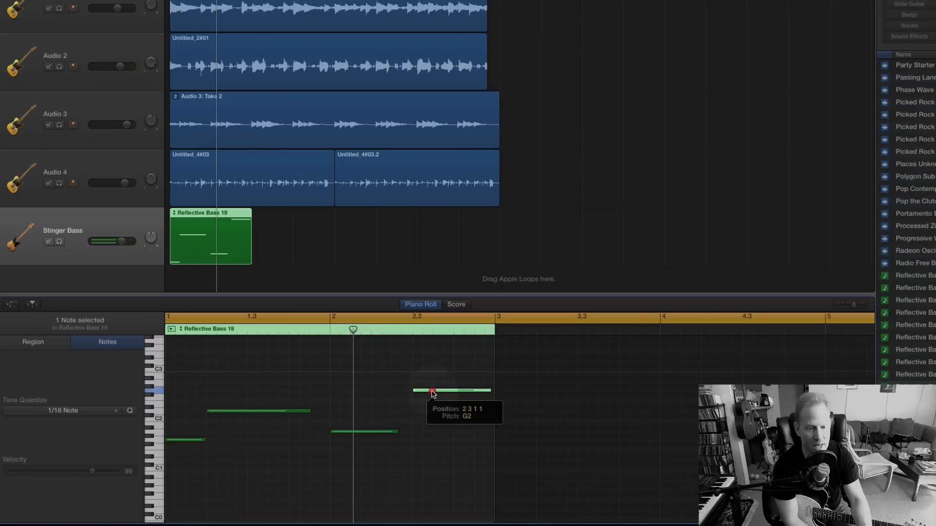
{"action": "left_click_drag", "start_coordinate": [434, 392], "coordinate": [434, 405]}
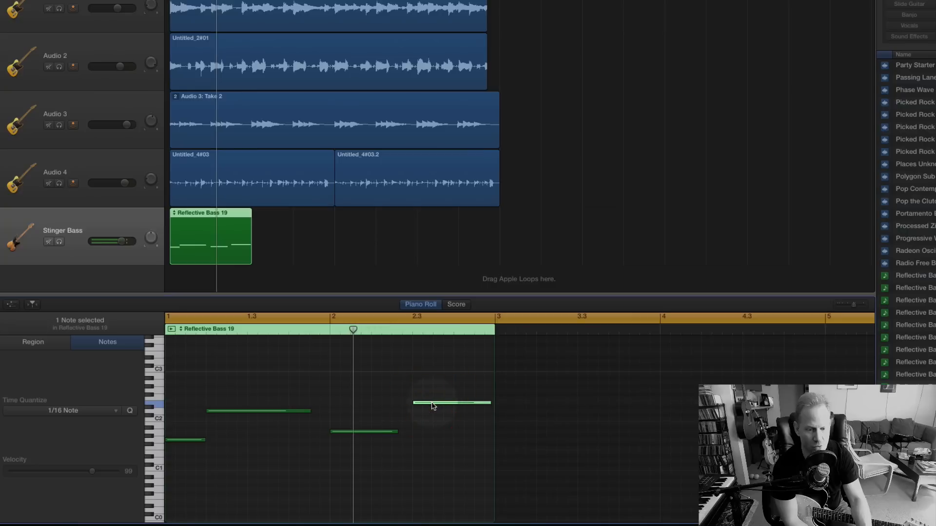
{"action": "left_click", "coordinate": [432, 404]}
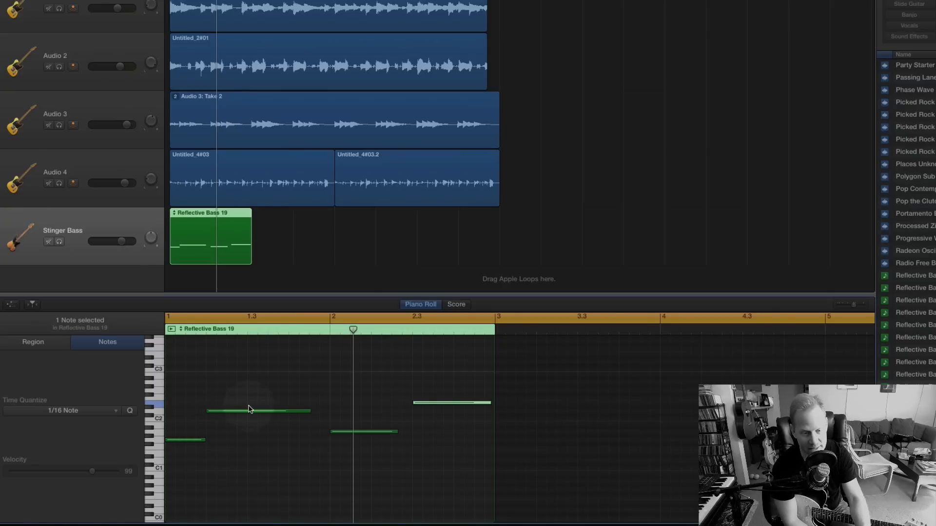
Shorten the A1 note to one beat, stretch the E2 note from bar 2 beat 2 to bar 3, and play the result.
{"action": "left_click_drag", "start_coordinate": [395, 431], "coordinate": [380, 430]}
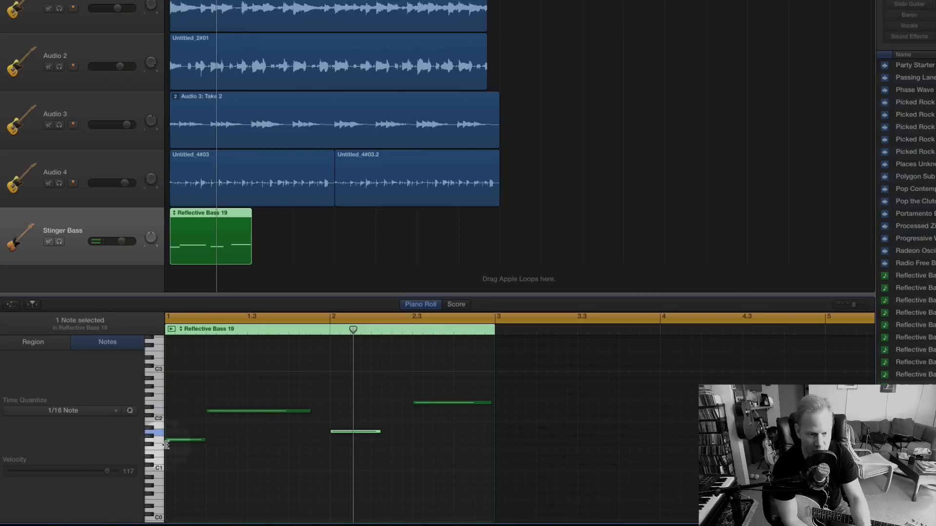
{"action": "left_click_drag", "start_coordinate": [378, 432], "coordinate": [370, 430]}
{"action": "left_click", "coordinate": [436, 403]}
{"action": "left_click_drag", "start_coordinate": [436, 403], "coordinate": [396, 405]}
{"action": "scroll", "coordinate": [443, 407], "scroll_direction": "up", "scroll_amount": 1}
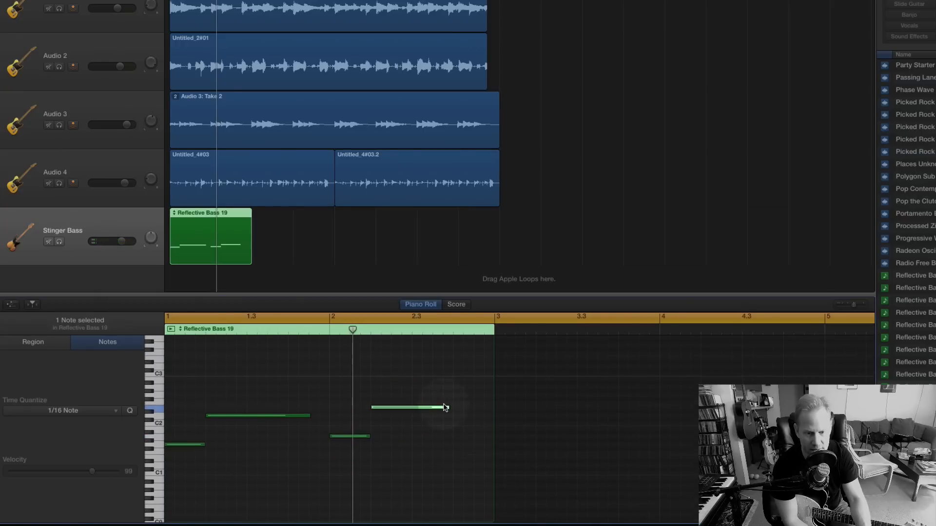
{"action": "left_click_drag", "start_coordinate": [448, 406], "coordinate": [493, 408]}
{"action": "key", "text": "space"}
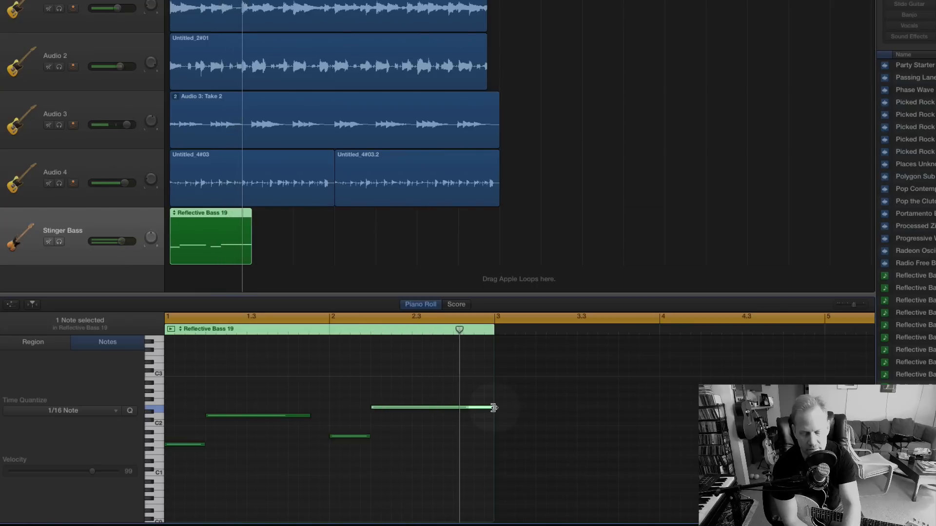
{"action": "key", "text": "space"}
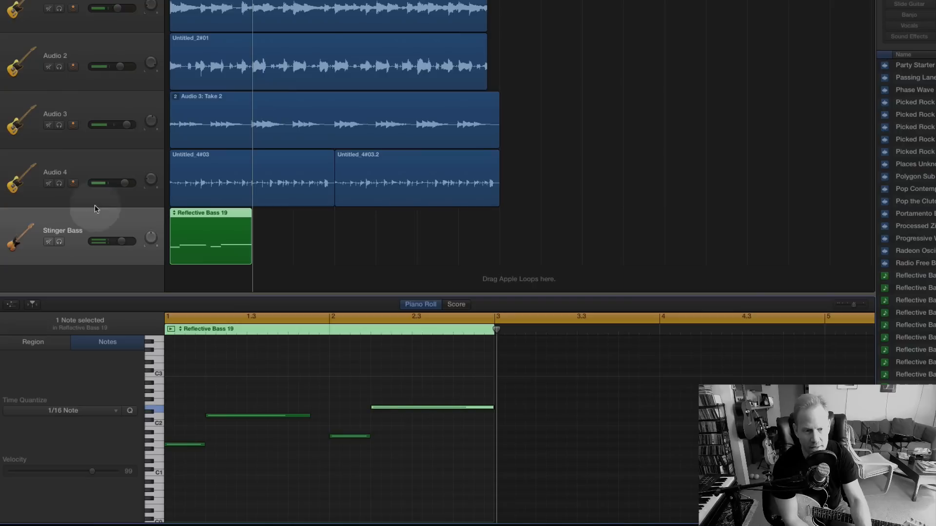
Copy the Reflective Bass 19 region and paste the duplicate directly after the original, aligned to bar 3.
{"action": "left_click", "coordinate": [190, 213]}
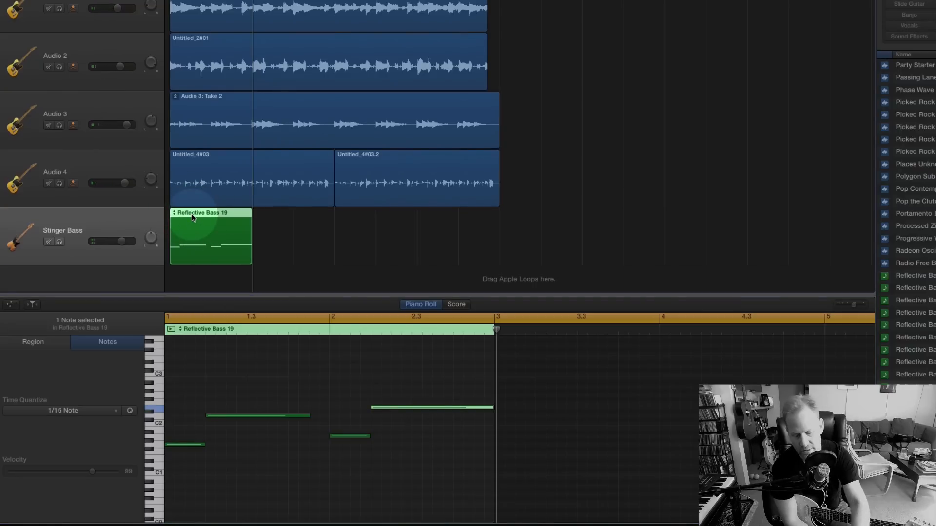
{"action": "key", "text": "super+c"}
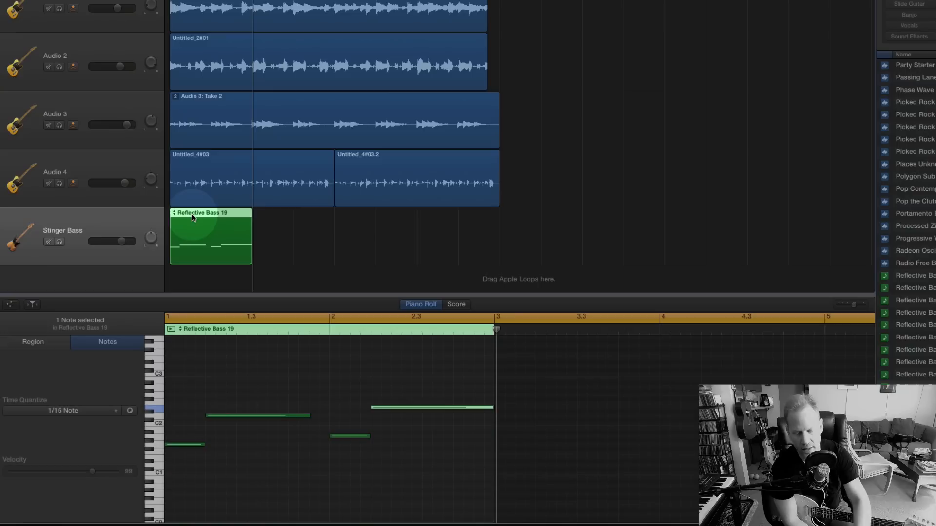
{"action": "key", "text": "super+v"}
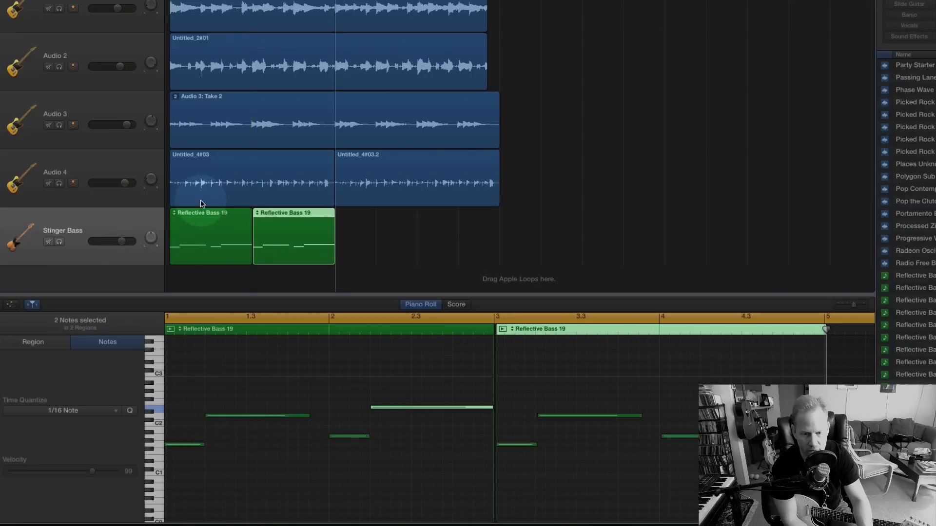
{"action": "mouse_move", "coordinate": [296, 218]}
{"action": "left_mouse_down"}
{"action": "mouse_move", "coordinate": [315, 221]}
{"action": "mouse_move", "coordinate": [286, 213]}
{"action": "left_mouse_up"}
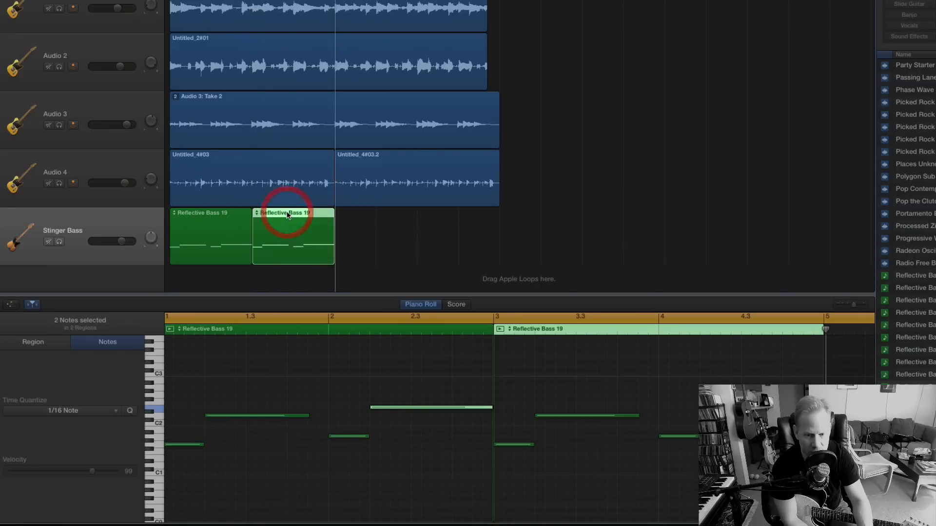
Change the four notes of the second bass region to C2, G2, G1 and D2.
{"action": "left_click", "coordinate": [512, 379]}
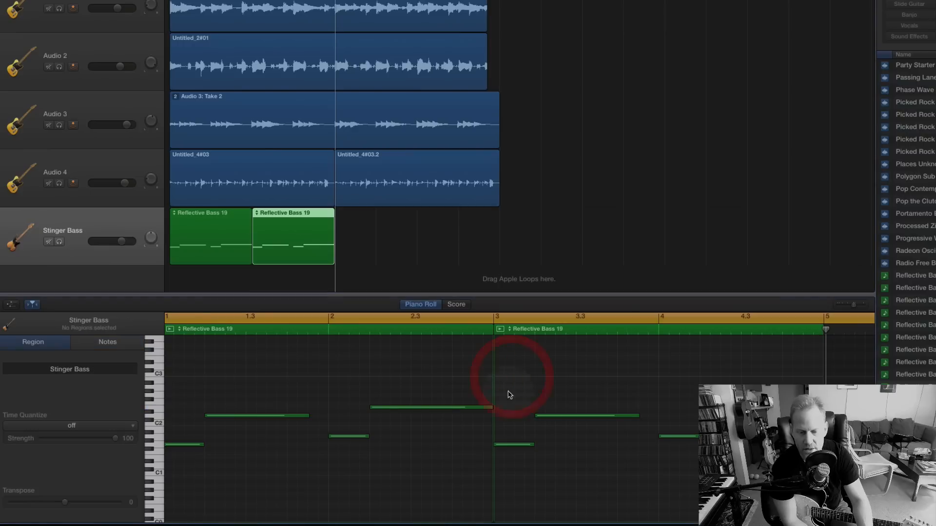
{"action": "left_click", "coordinate": [508, 446]}
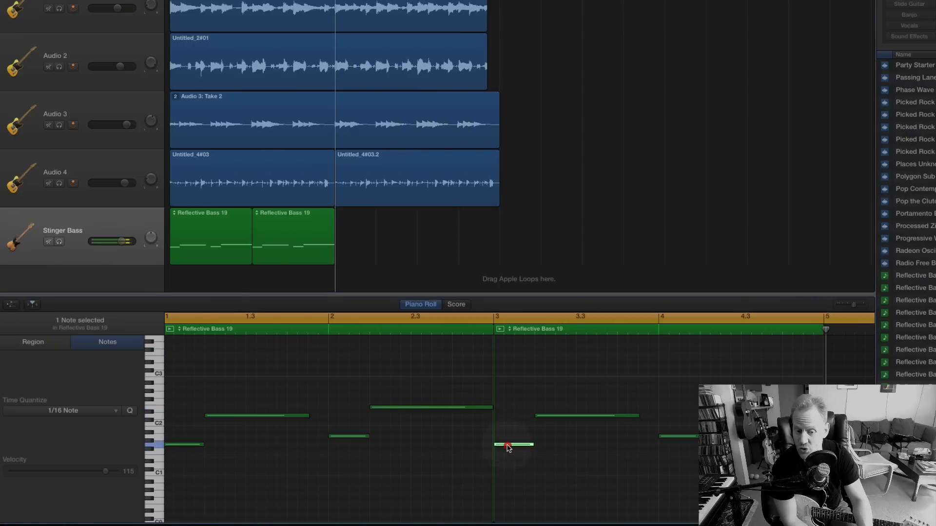
{"action": "left_click_drag", "start_coordinate": [507, 445], "coordinate": [555, 394]}
{"action": "left_click", "coordinate": [678, 437]}
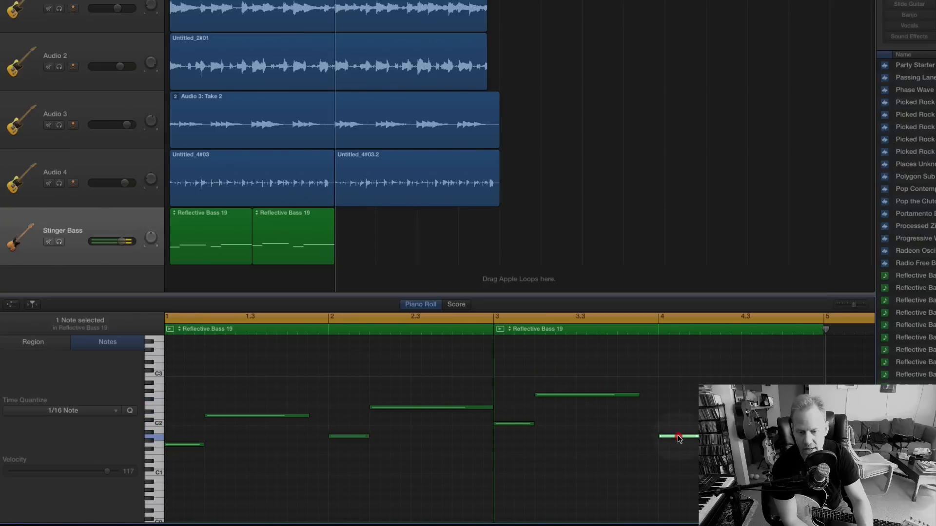
{"action": "left_click_drag", "start_coordinate": [678, 437], "coordinate": [678, 445]}
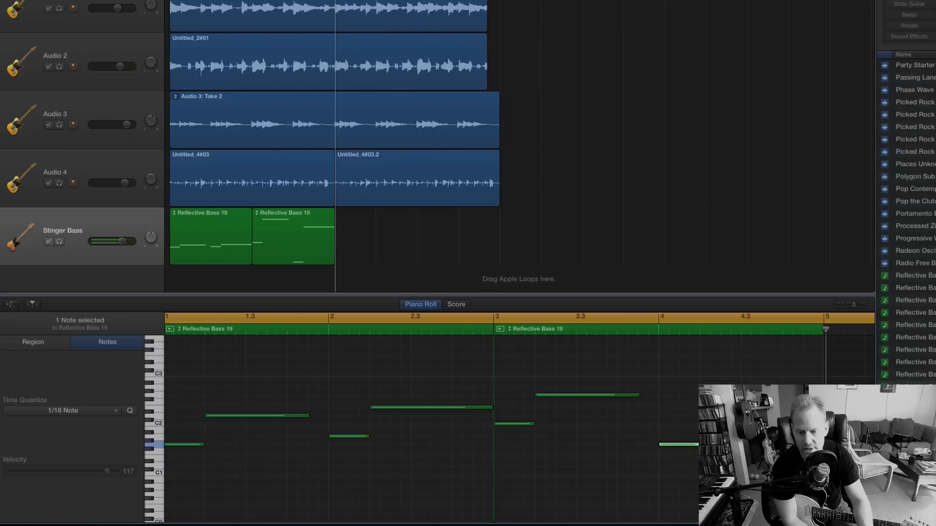
Play the song through both Reflective Bass 19 regions to check the bass line.
{"action": "left_click", "coordinate": [494, 336]}
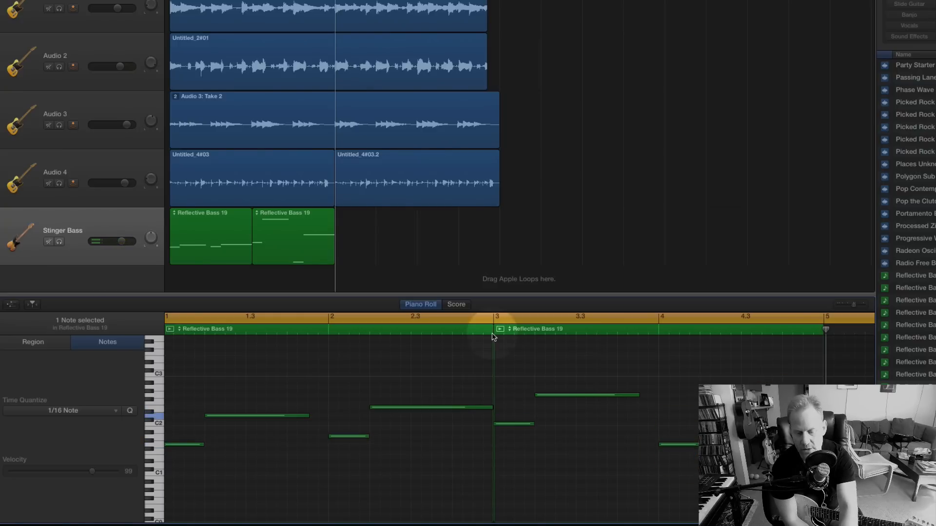
{"action": "key", "text": "space"}
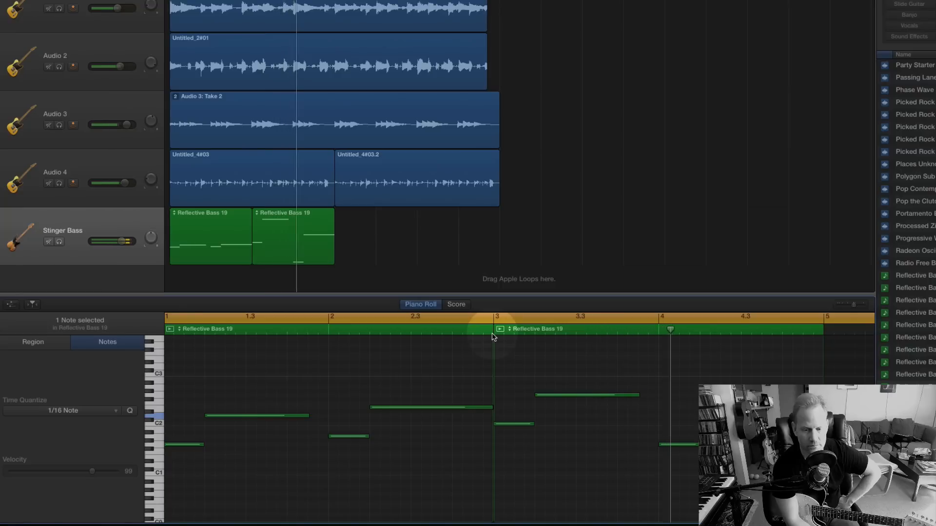
{"action": "key", "text": "space"}
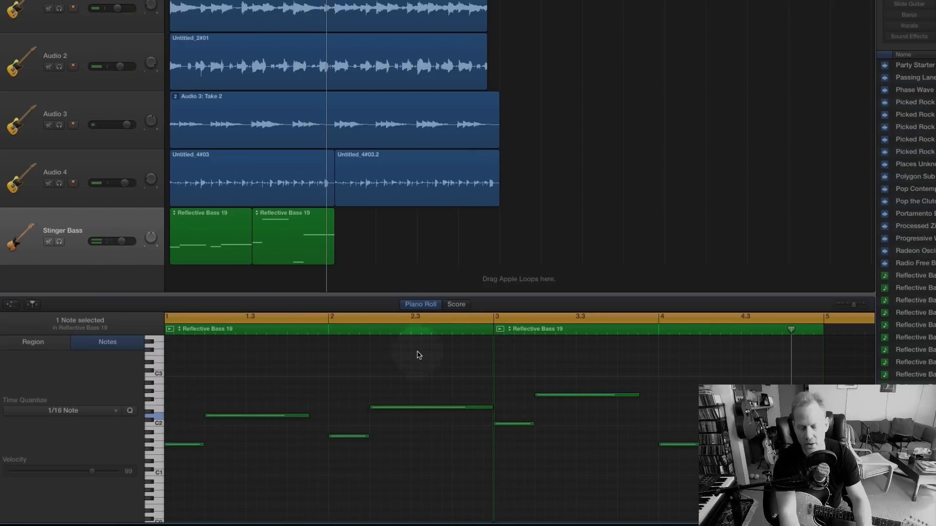
Shorten the D2 note in bar 1 to one beat and add a one-beat G1 note on beat 3.
{"action": "key", "text": "super"}
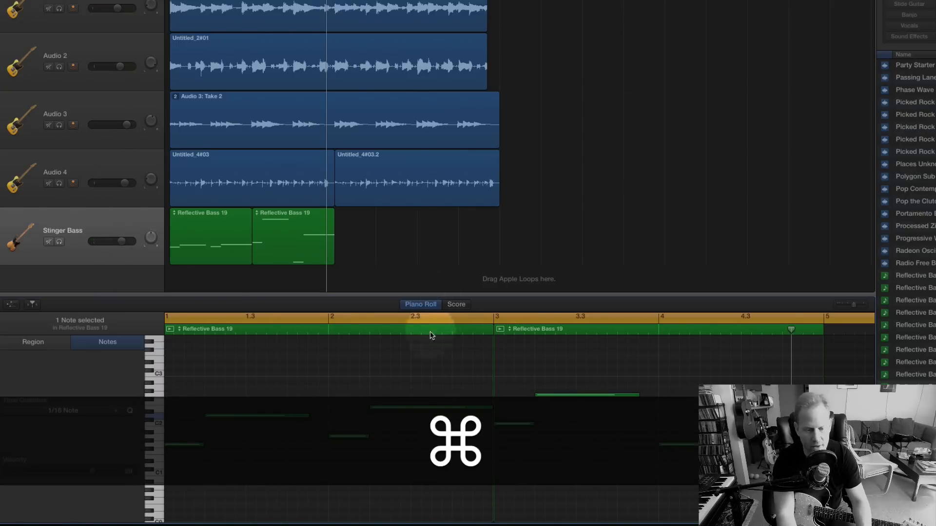
{"action": "left_click_drag", "start_coordinate": [307, 416], "coordinate": [244, 416]}
{"action": "key", "text": "super"}
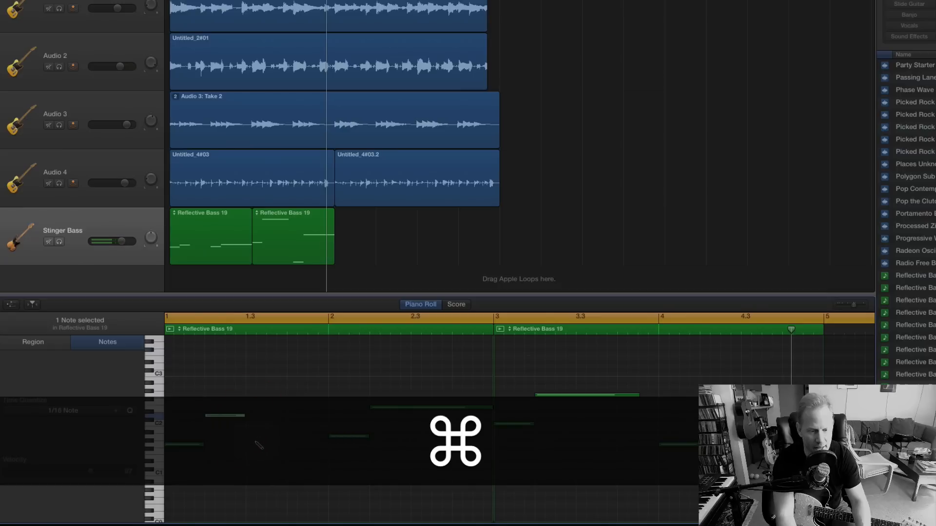
{"action": "left_click", "coordinate": [257, 445], "text": "super"}
{"action": "left_click_drag", "start_coordinate": [271, 445], "coordinate": [261, 445]}
Add a one-beat G2 note on beat 4 of bar 1 in the first bass region and play the line.
{"action": "key", "text": "super"}
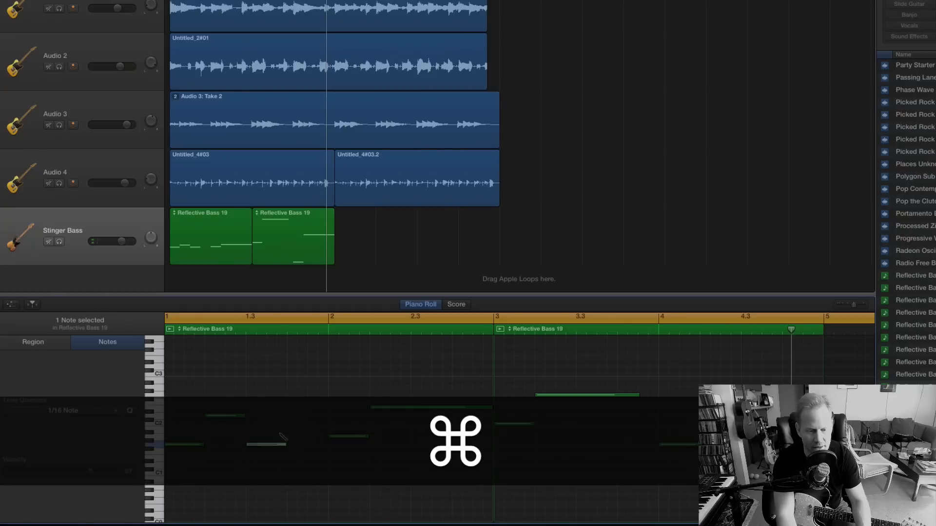
{"action": "left_click", "coordinate": [295, 399], "text": "super"}
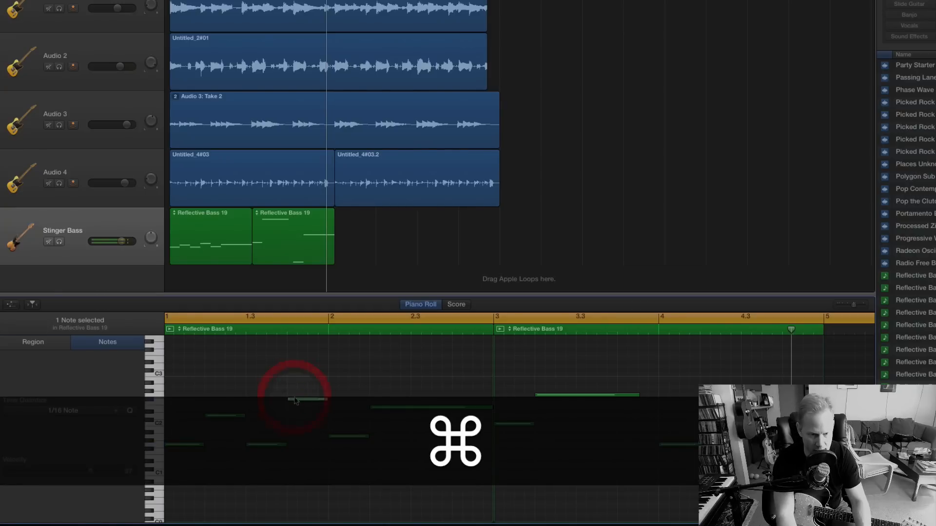
{"action": "left_click", "coordinate": [313, 400]}
{"action": "left_click_drag", "start_coordinate": [312, 402], "coordinate": [312, 398]}
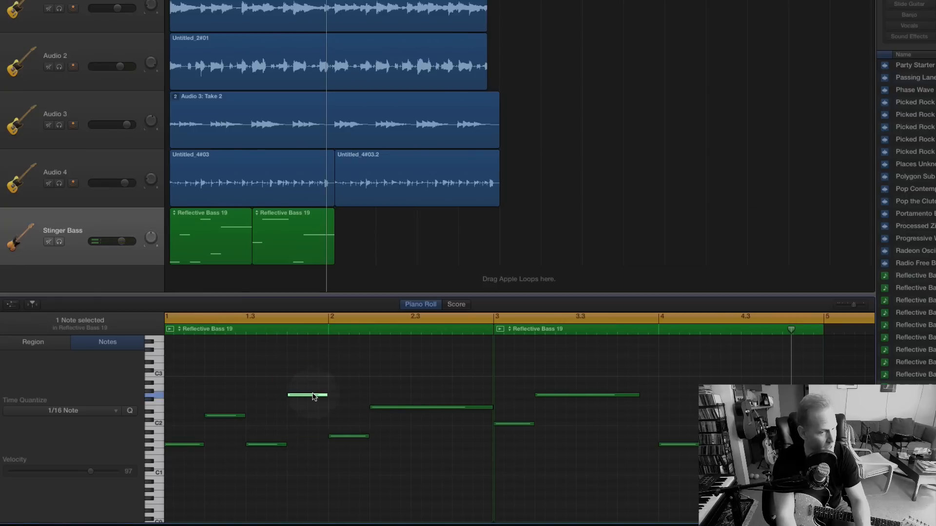
{"action": "left_click", "coordinate": [313, 394]}
{"action": "key", "text": "space"}
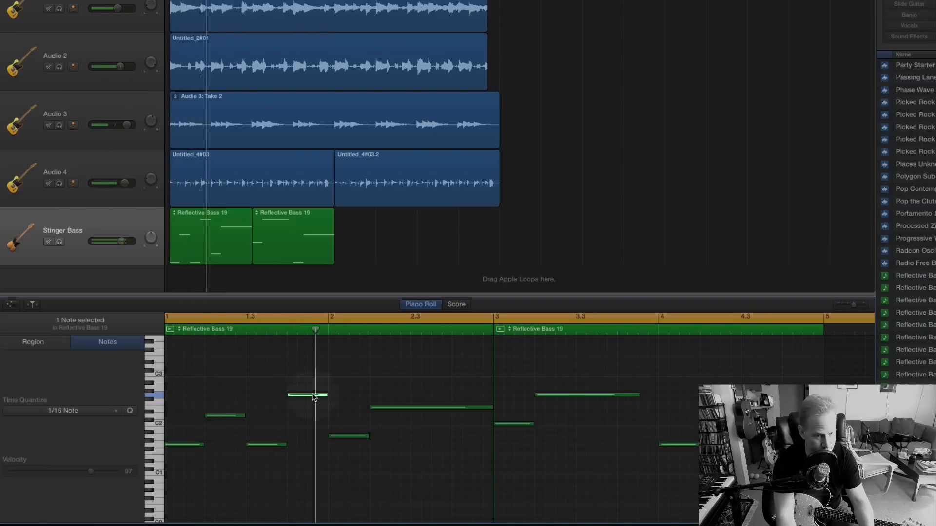
Trim the G1 note on beat 3 of bar 1 to a half-beat note starting half a beat later, and play the line.
{"action": "key", "text": "space"}
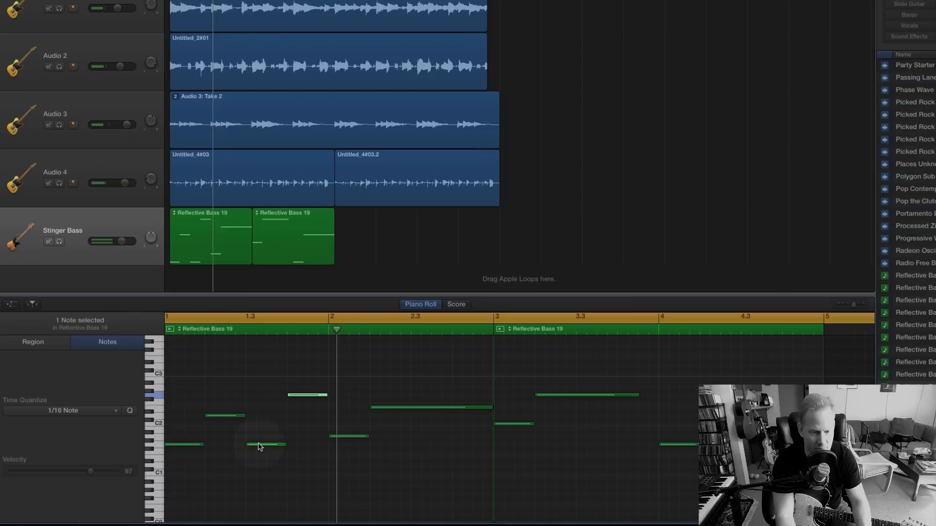
{"action": "left_click", "coordinate": [259, 446]}
{"action": "left_click_drag", "start_coordinate": [259, 446], "coordinate": [284, 443]}
{"action": "key", "text": "space"}
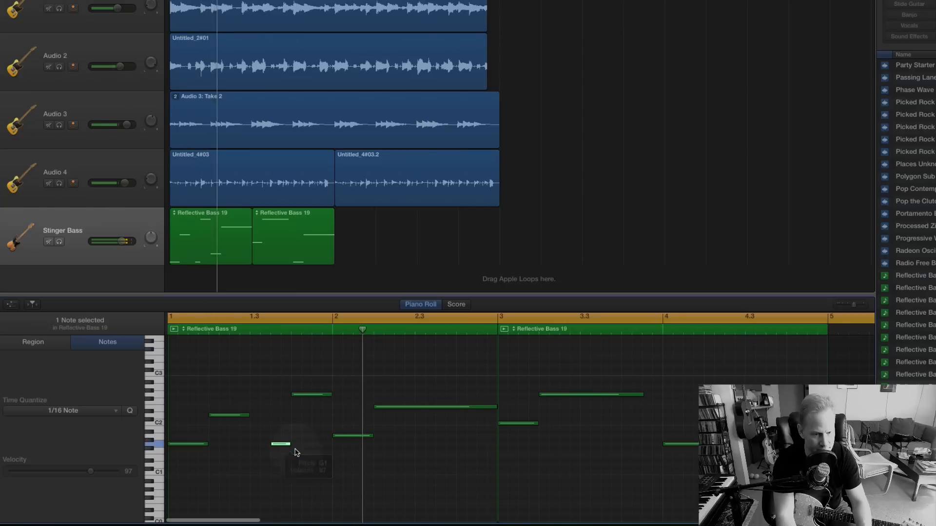
{"action": "key", "text": "space"}
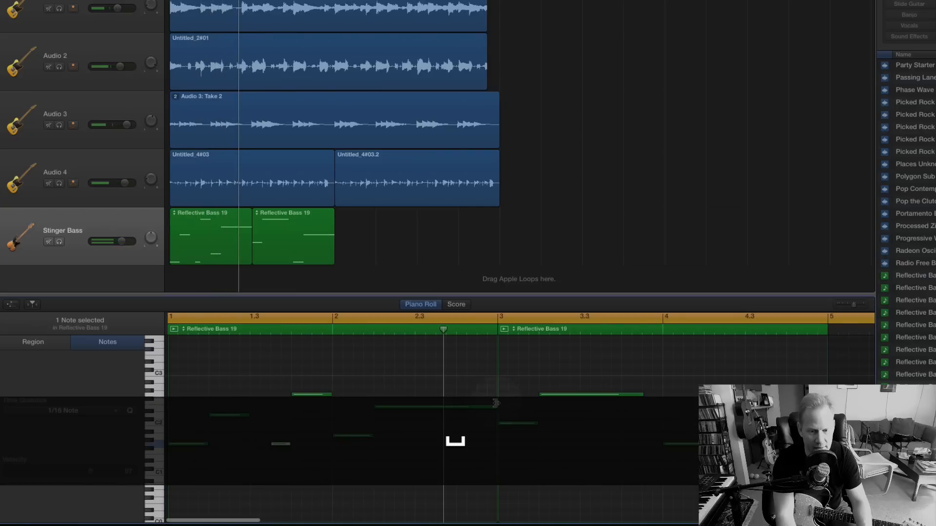
Shorten the E2 note in bar 2 to one beat and add a half-beat A1 note on the offbeat after beat 3.
{"action": "left_click_drag", "start_coordinate": [495, 404], "coordinate": [414, 407]}
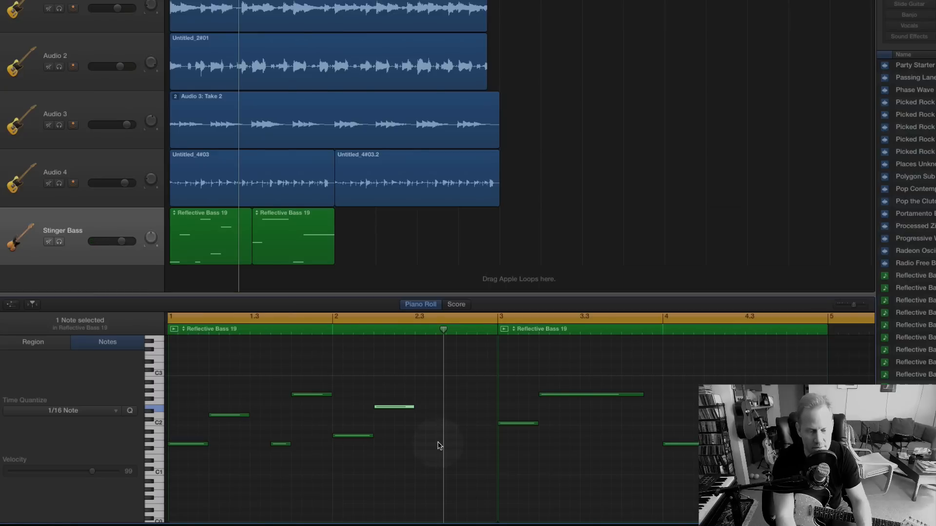
{"action": "left_click", "coordinate": [434, 444], "text": "super"}
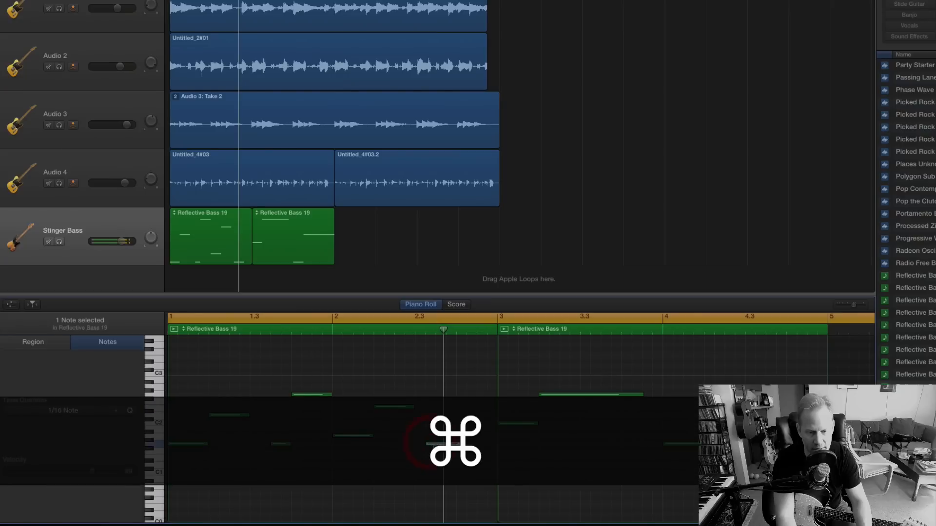
{"action": "left_click_drag", "start_coordinate": [437, 444], "coordinate": [458, 434]}
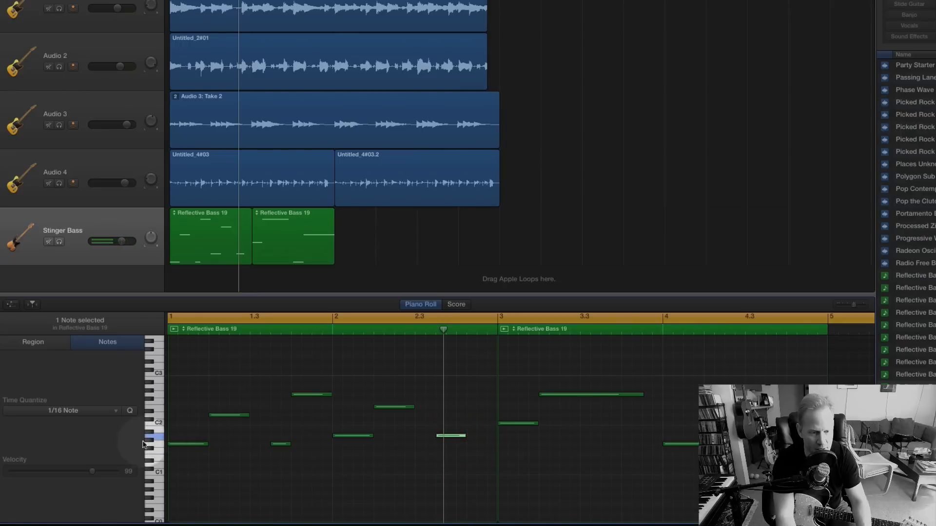
{"action": "left_click", "coordinate": [449, 437]}
{"action": "left_click_drag", "start_coordinate": [465, 436], "coordinate": [452, 436]}
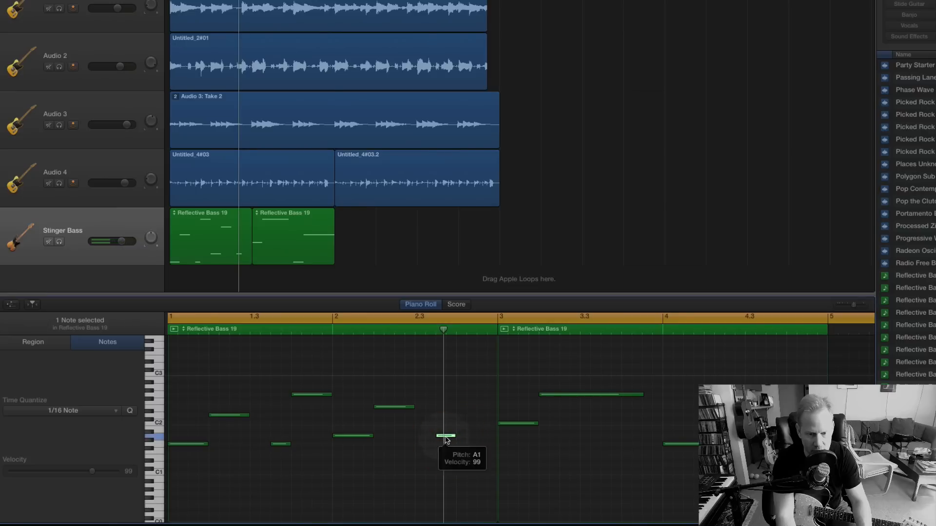
{"action": "left_click", "coordinate": [453, 436]}
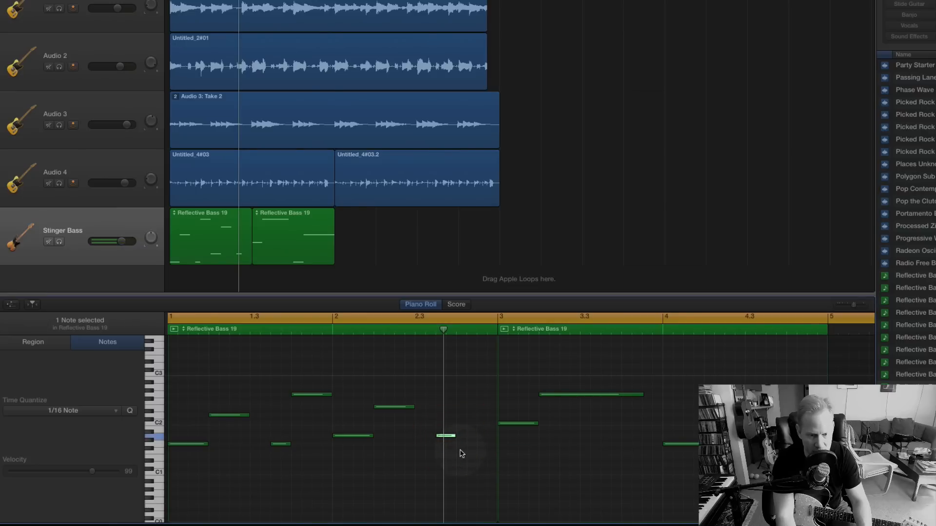
Add an A2 note slightly under one beat long on beat 4 of bar 2 in the first bass region.
{"action": "key", "text": "super"}
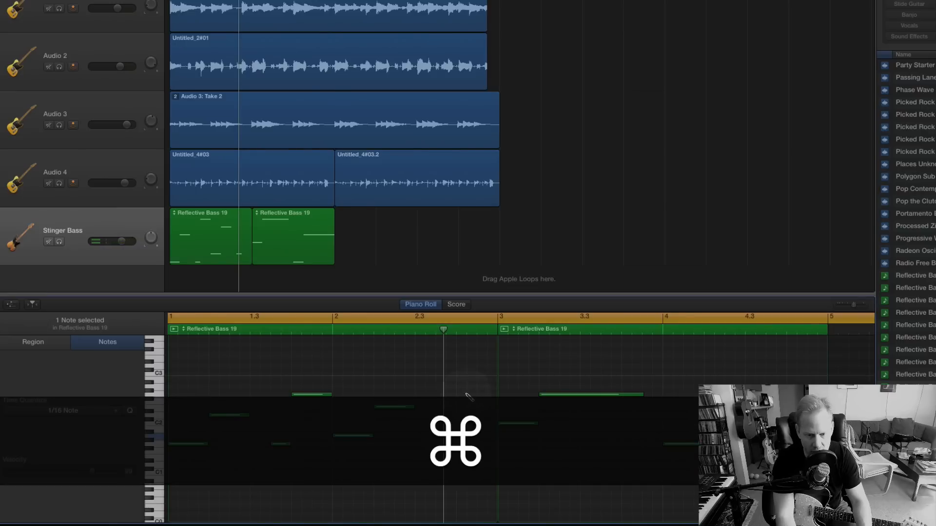
{"action": "left_click", "coordinate": [462, 384], "text": "super"}
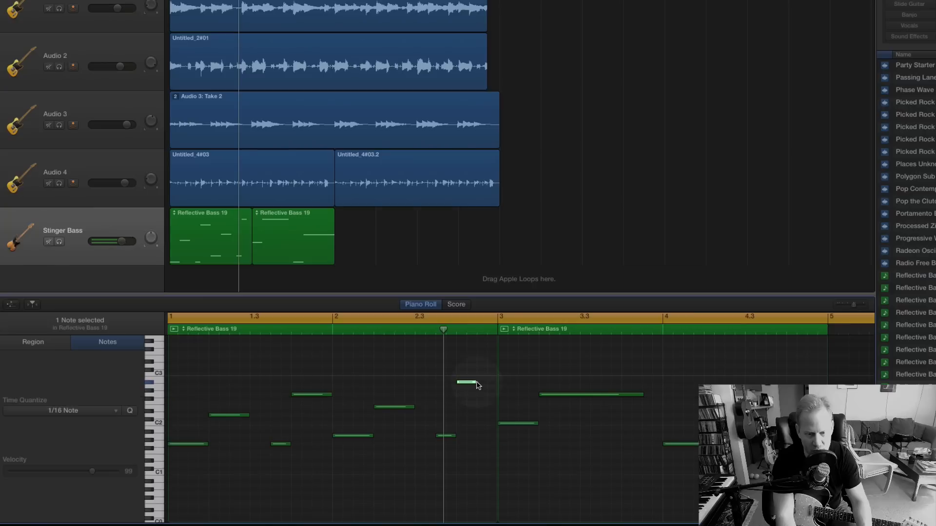
{"action": "mouse_move", "coordinate": [473, 382]}
{"action": "left_mouse_down"}
{"action": "mouse_move", "coordinate": [489, 383]}
{"action": "mouse_move", "coordinate": [466, 388]}
{"action": "left_mouse_up"}
{"action": "left_click", "coordinate": [468, 384]}
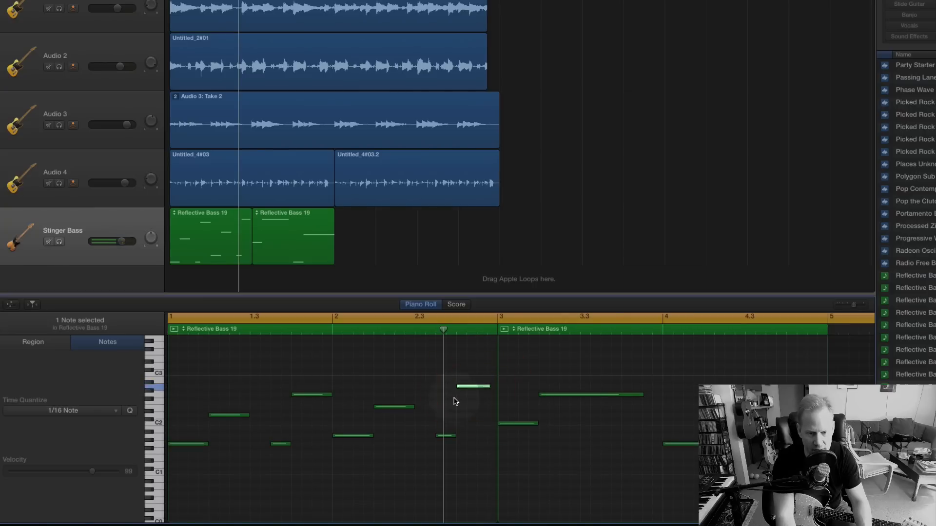
Play the song repeatedly from the start to check the edited bass notes in bars 1 and 2.
{"action": "key", "text": "space"}
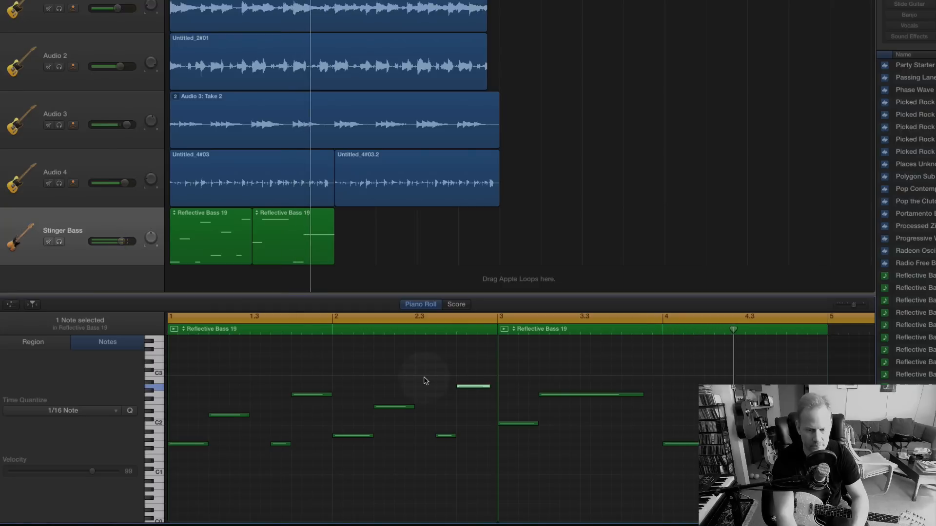
{"action": "key", "text": "space"}
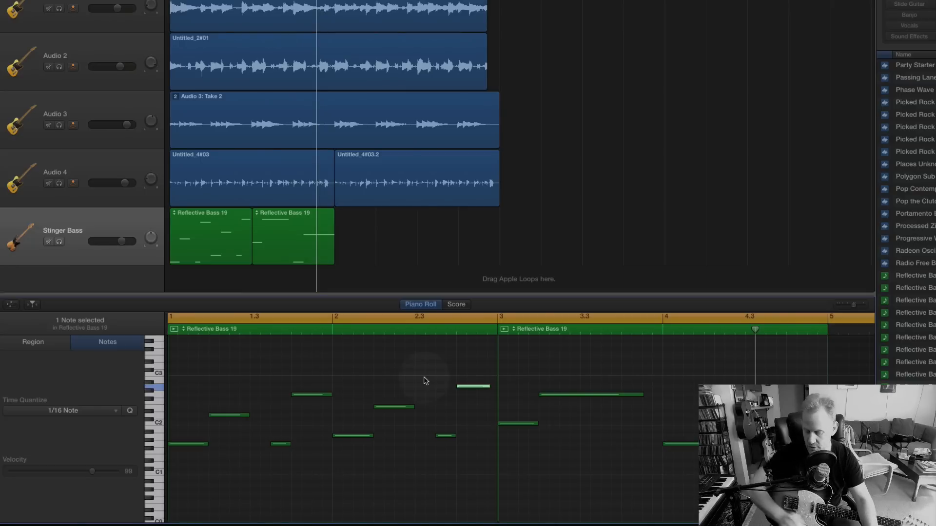
{"action": "key", "text": "space"}
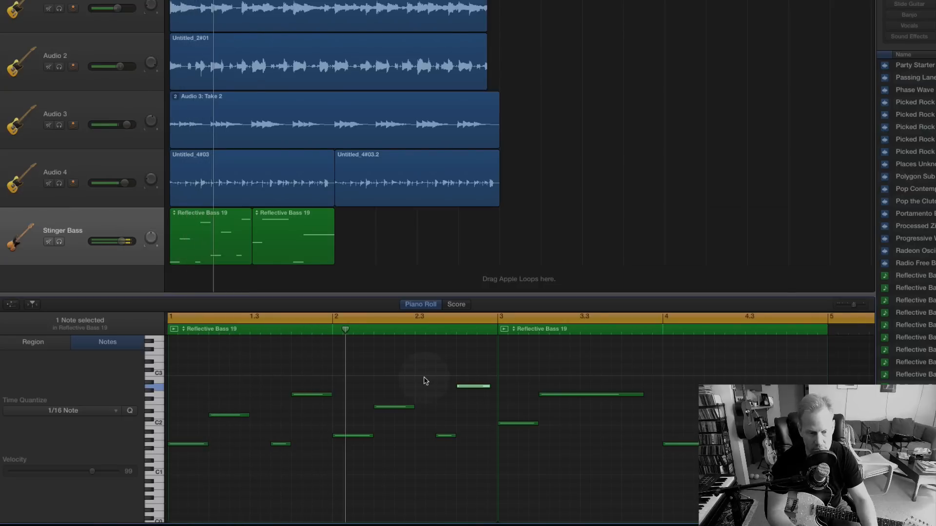
{"action": "key", "text": "space"}
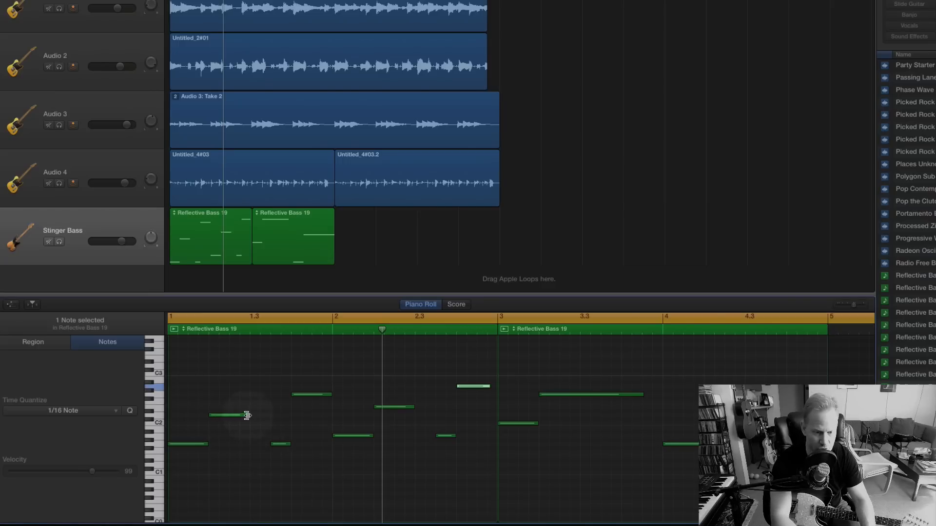
{"action": "mouse_move", "coordinate": [276, 447]}
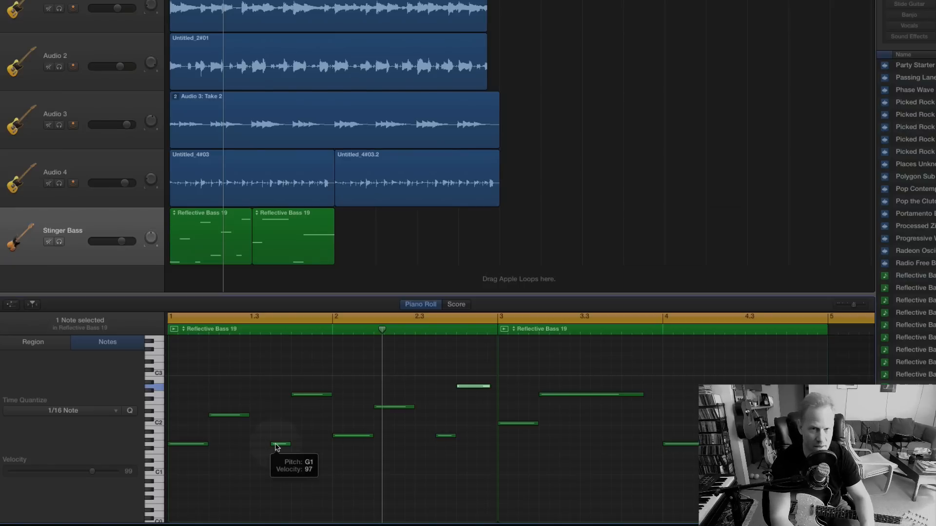
{"action": "key", "text": "space"}
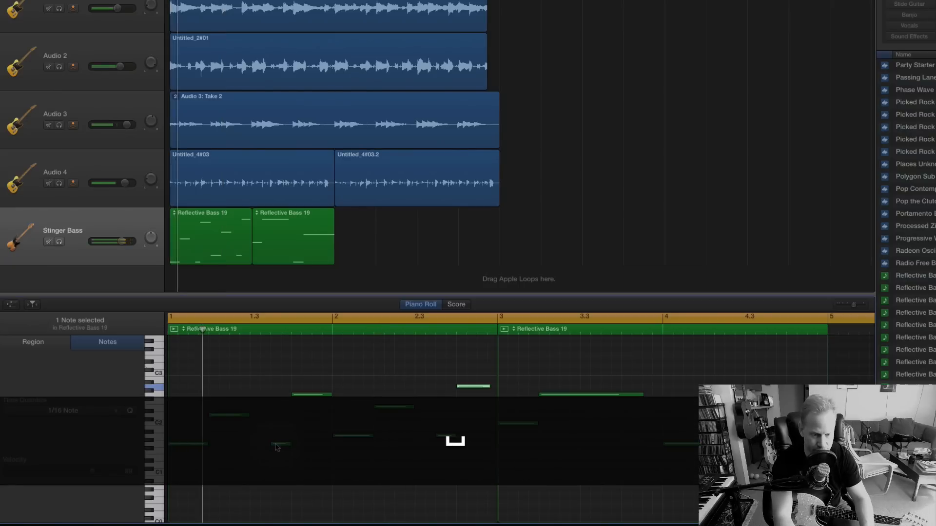
{"action": "key", "text": "space"}
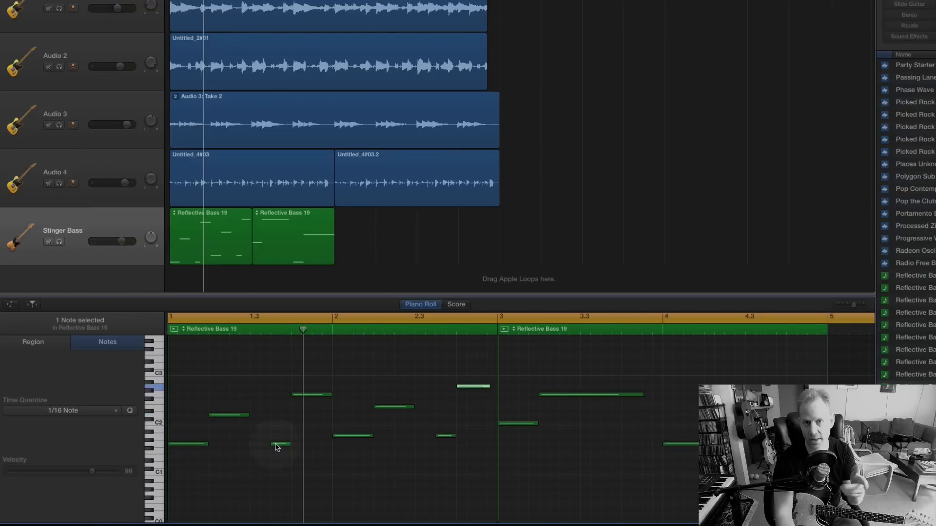
{"action": "key", "text": "space"}
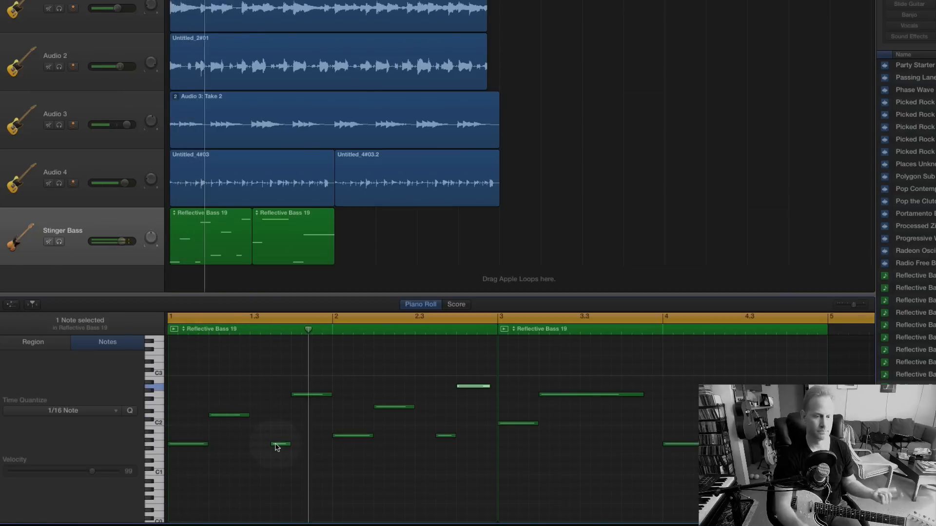
{"action": "key", "text": "space"}
Try a quarter-beat length for the short G1 note in bar 1 during playback, and restore its half-beat length.
{"action": "left_click_drag", "start_coordinate": [290, 445], "coordinate": [279, 444]}
{"action": "key", "text": "space"}
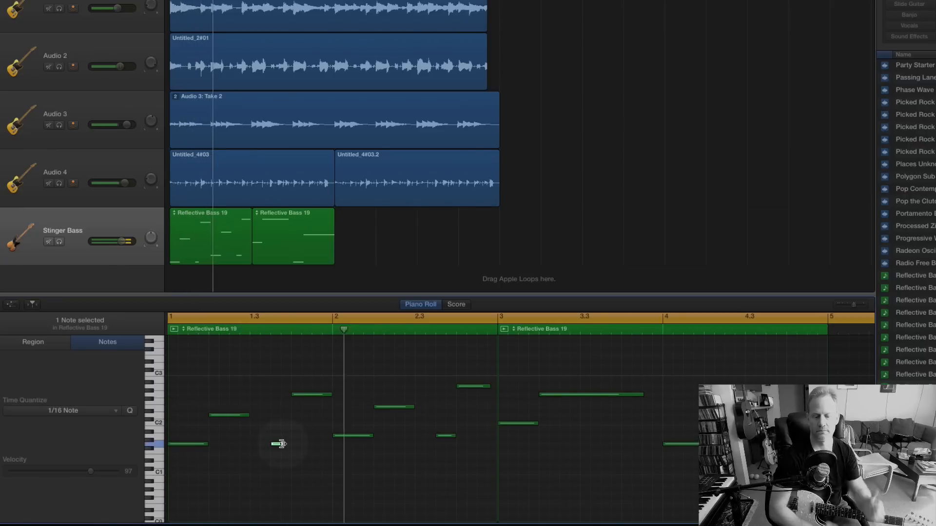
{"action": "key", "text": "space"}
{"action": "left_click_drag", "start_coordinate": [278, 444], "coordinate": [287, 446]}
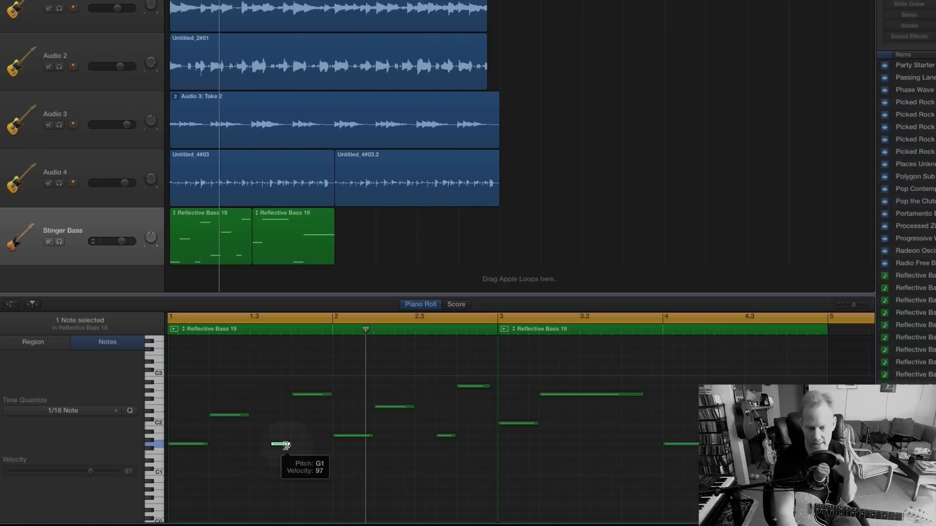
{"action": "key", "text": "space"}
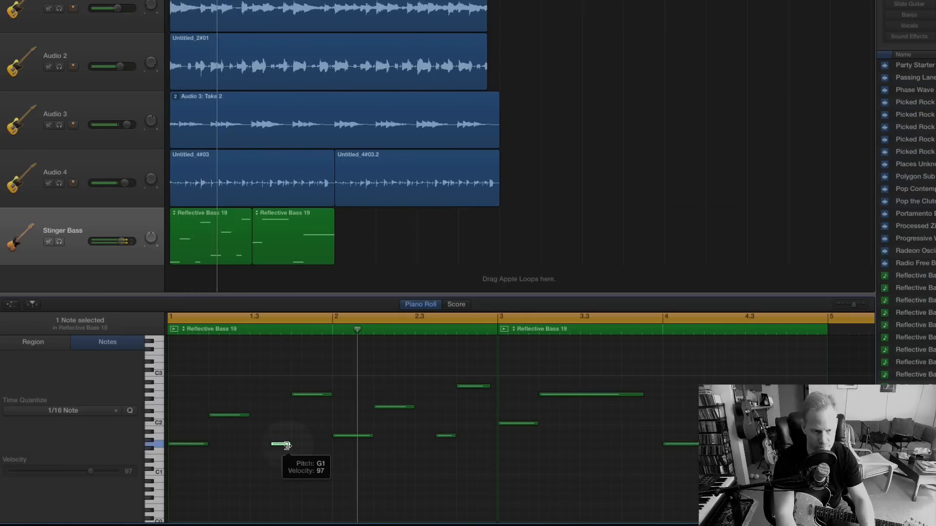
Select the first Reflective Bass 19 region and show the note velocity lane beneath its notes.
{"action": "left_click", "coordinate": [10, 306]}
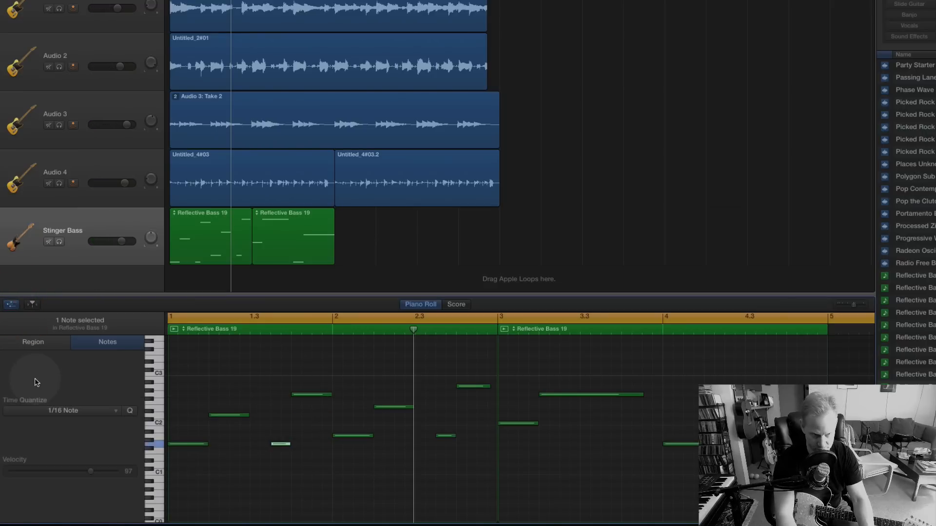
{"action": "key", "text": "space"}
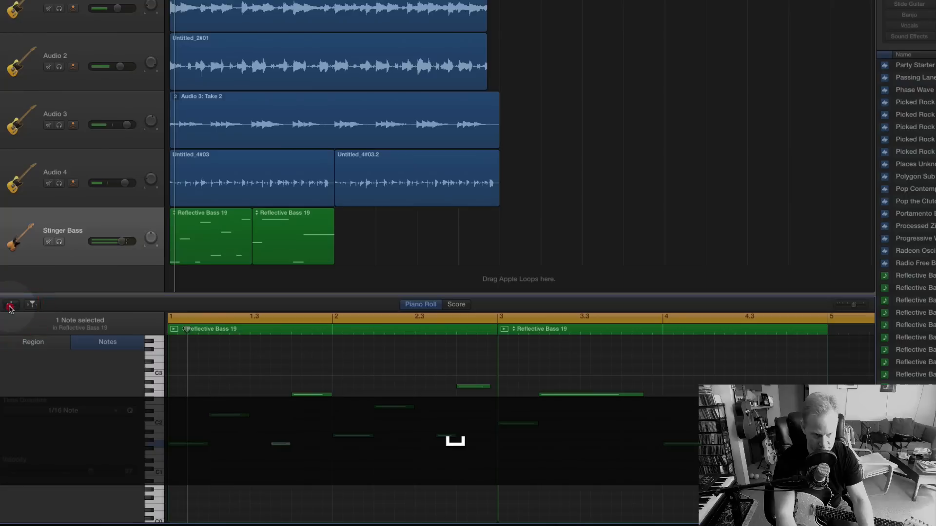
{"action": "scroll", "coordinate": [48, 523], "scroll_direction": "down", "scroll_amount": 5}
{"action": "scroll", "coordinate": [48, 523], "scroll_direction": "up", "scroll_amount": 3}
{"action": "left_click", "coordinate": [272, 437]}
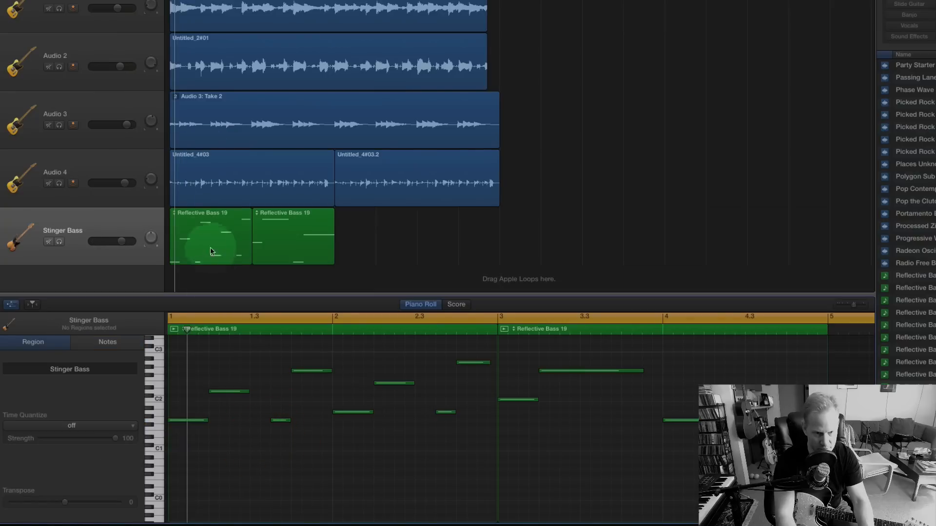
{"action": "left_click", "coordinate": [194, 228]}
{"action": "scroll", "coordinate": [230, 495], "scroll_direction": "down", "scroll_amount": 5}
{"action": "scroll", "coordinate": [229, 495], "scroll_direction": "up", "scroll_amount": 3}
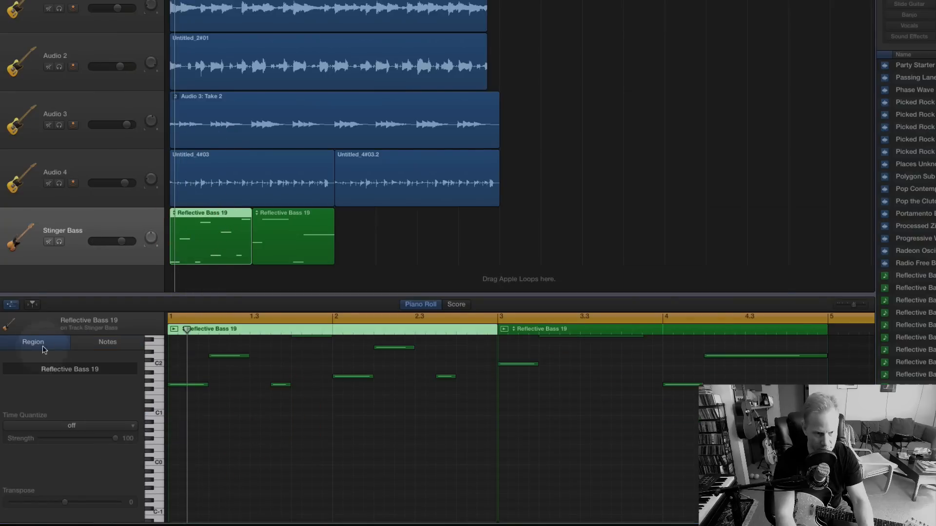
{"action": "left_click", "coordinate": [10, 304]}
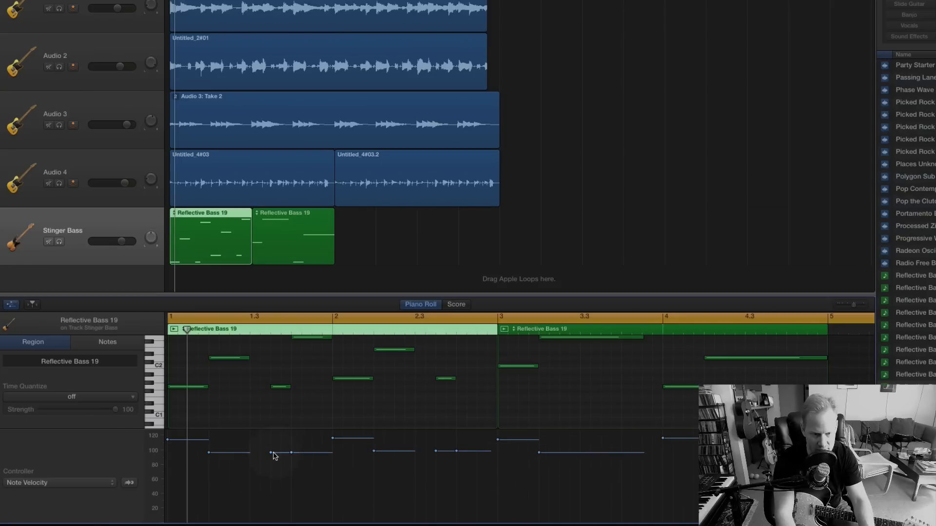
Lower the velocity of the short G1 note in bar 1 to about 58 and play the line.
{"action": "left_click_drag", "start_coordinate": [271, 452], "coordinate": [272, 487]}
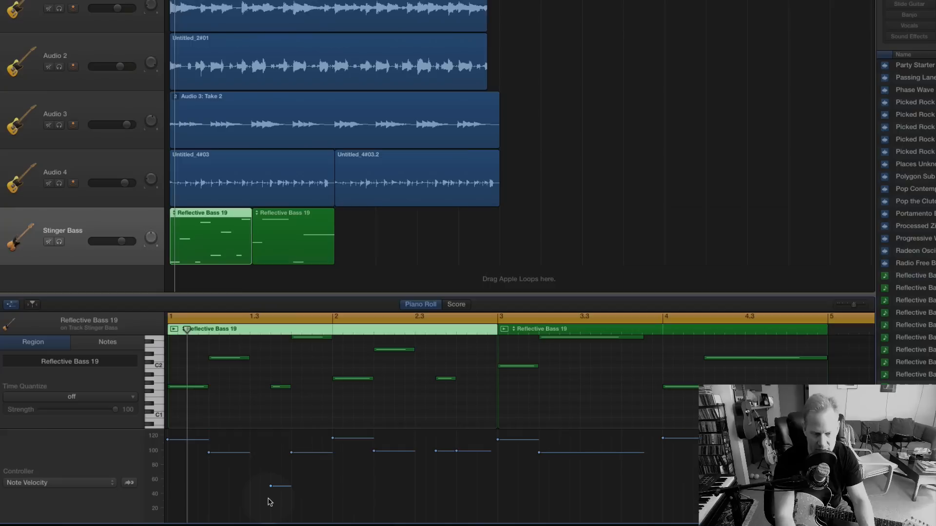
{"action": "key", "text": "space"}
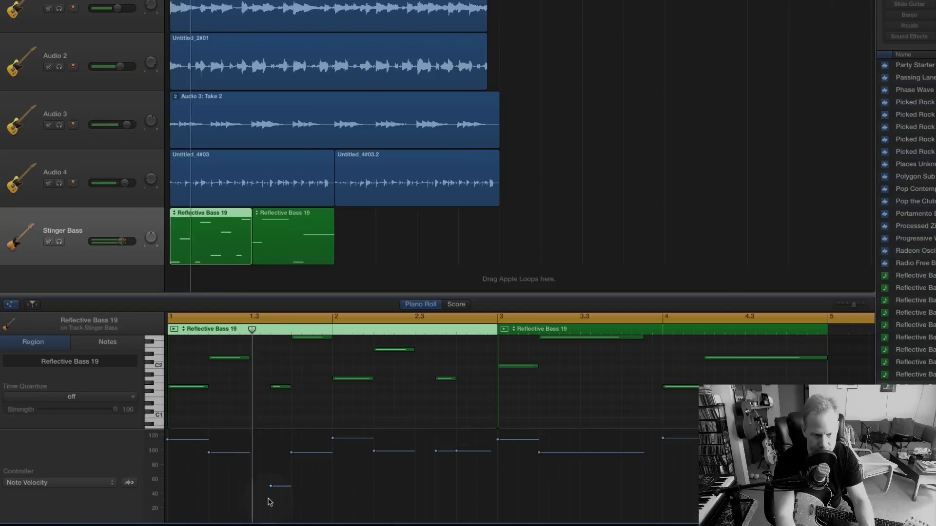
{"action": "key", "text": "space"}
{"action": "left_click_drag", "start_coordinate": [272, 487], "coordinate": [272, 481]}
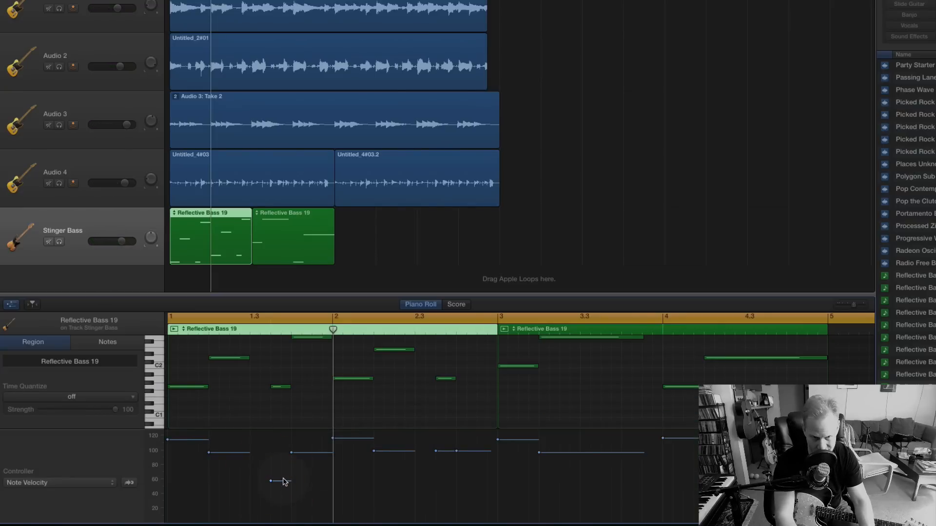
{"action": "key", "text": "space"}
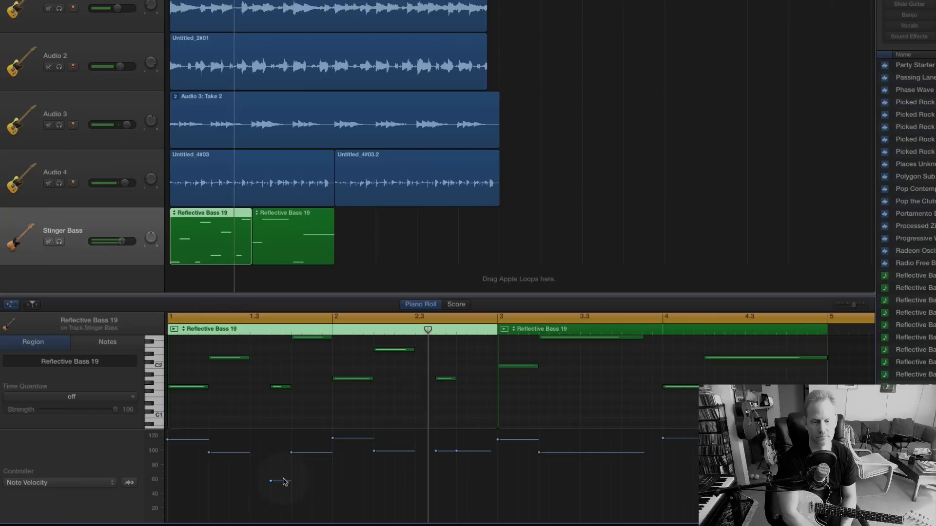
{"action": "key", "text": "space"}
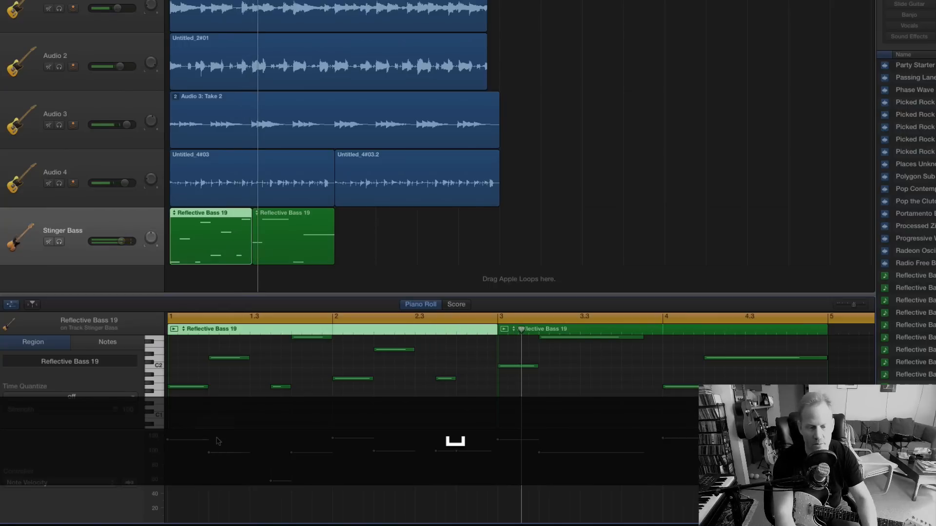
Set the velocity of the short G1 note in bar 1 to about 110 and the following G2 note to about 95, checking by playback.
{"action": "left_click_drag", "start_coordinate": [292, 453], "coordinate": [271, 444]}
{"action": "key", "text": "space"}
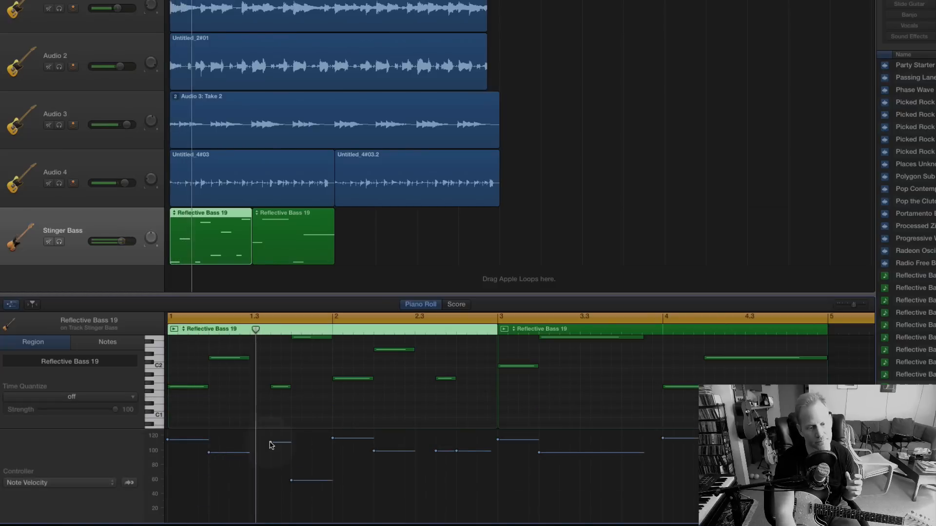
{"action": "key", "text": "space"}
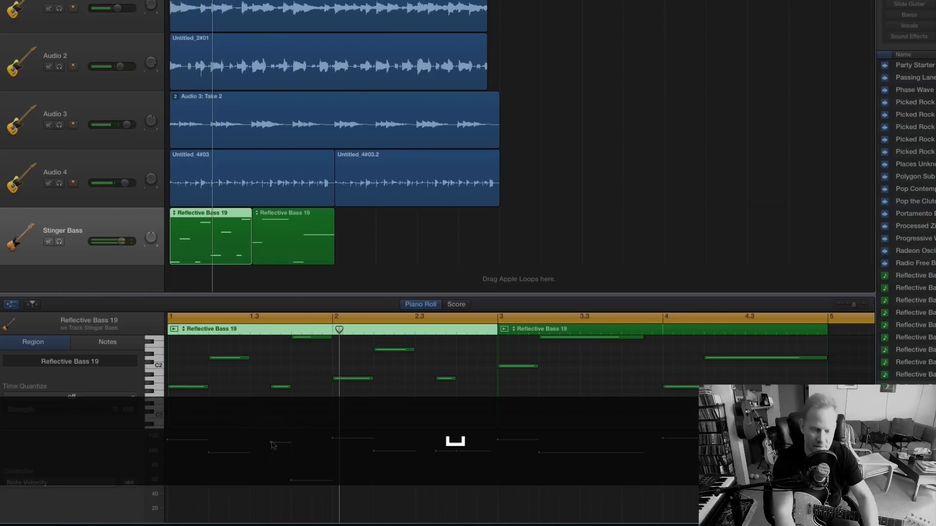
{"action": "left_click_drag", "start_coordinate": [292, 481], "coordinate": [299, 456]}
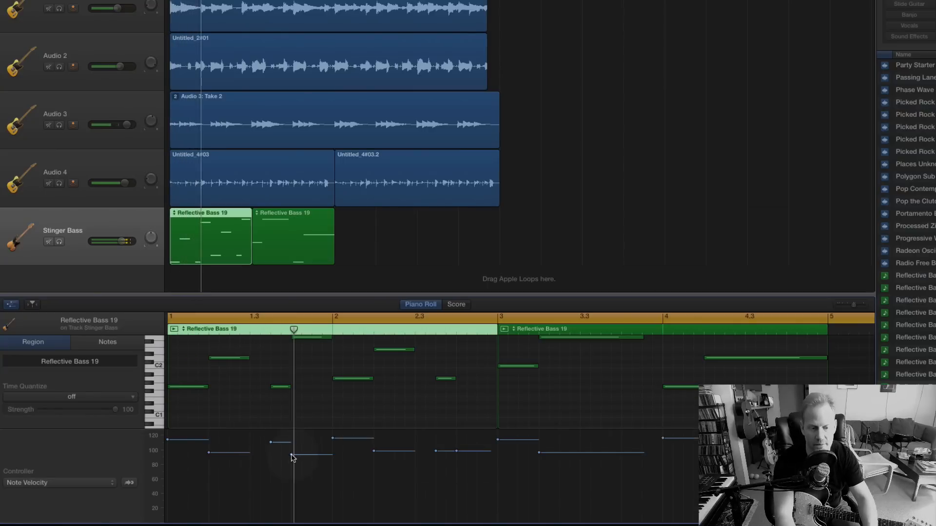
Set the velocity of the short G1 note in bar 1 to about 80 and the following G2 note to about 104, checking by playback.
{"action": "key", "text": "space"}
{"action": "left_click_drag", "start_coordinate": [292, 455], "coordinate": [272, 469]}
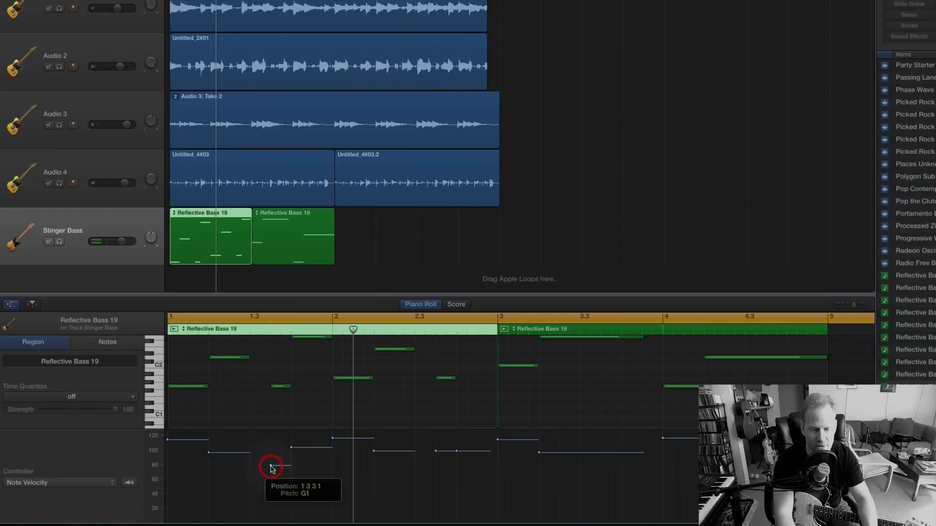
{"action": "key", "text": "space"}
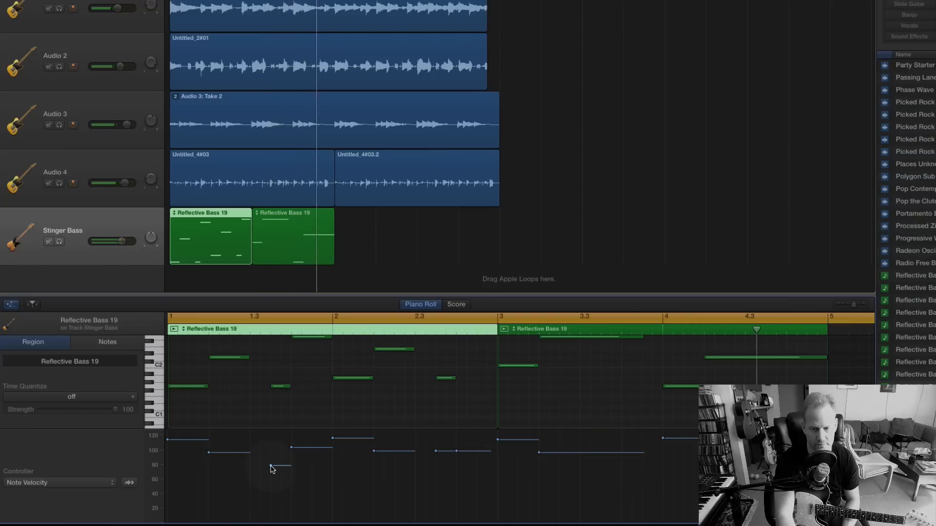
{"action": "key", "text": "space"}
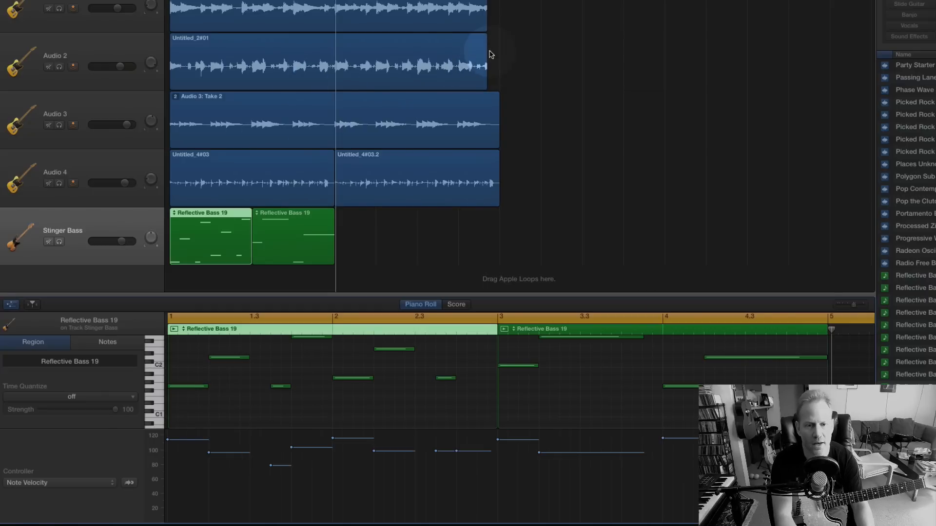
Extend the ends of the Audio 1 and Audio 2 regions to bar 9, matching the end of the Audio 3 region.
{"action": "left_click_drag", "start_coordinate": [484, 76], "coordinate": [498, 77]}
{"action": "left_click_drag", "start_coordinate": [482, 22], "coordinate": [496, 27]}
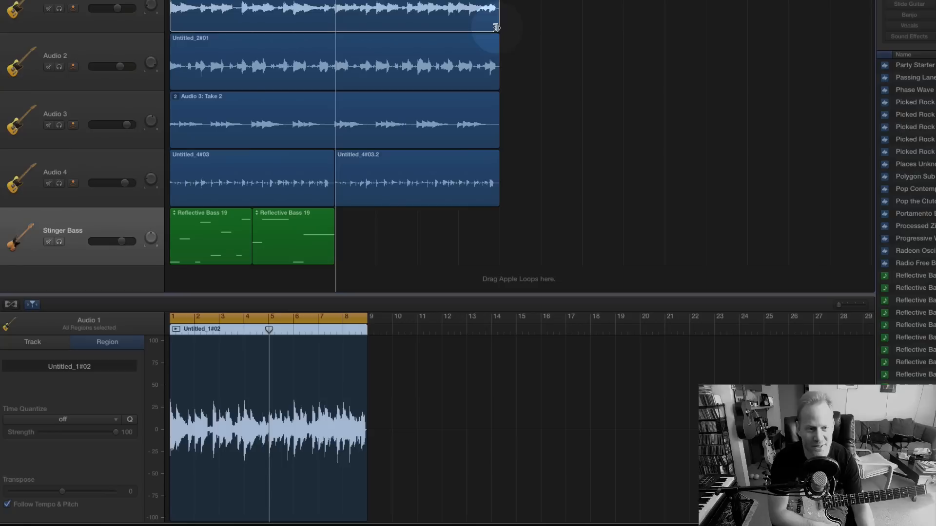
{"action": "left_click", "coordinate": [532, 132]}
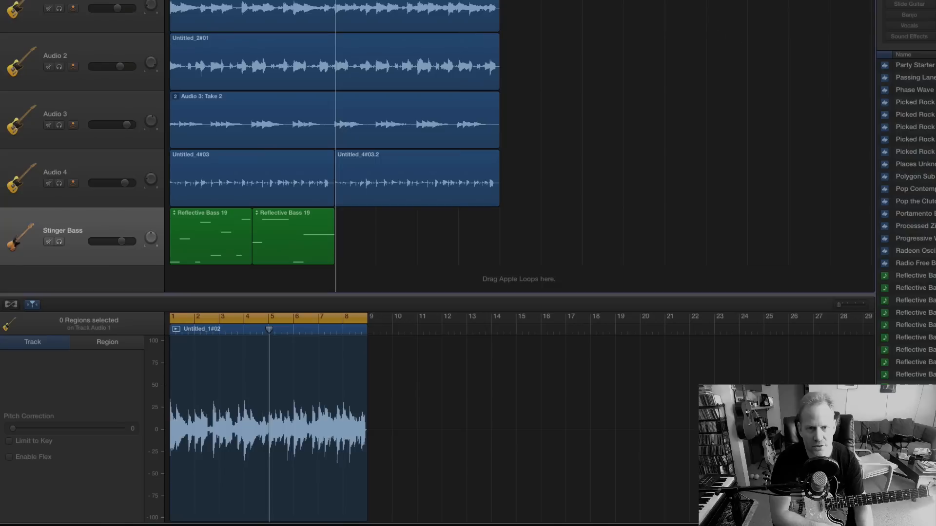
Move the cycle range to bar 9 through bar 17 and create a Classic Electric Piano software instrument track.
{"action": "left_click_drag", "start_coordinate": [337, 0], "coordinate": [667, 0]}
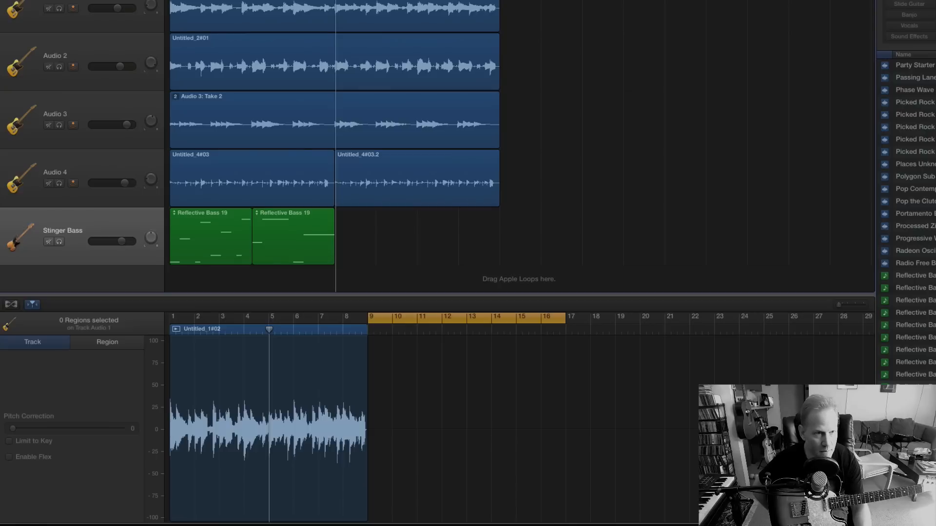
{"action": "key", "text": "alt+super+n"}
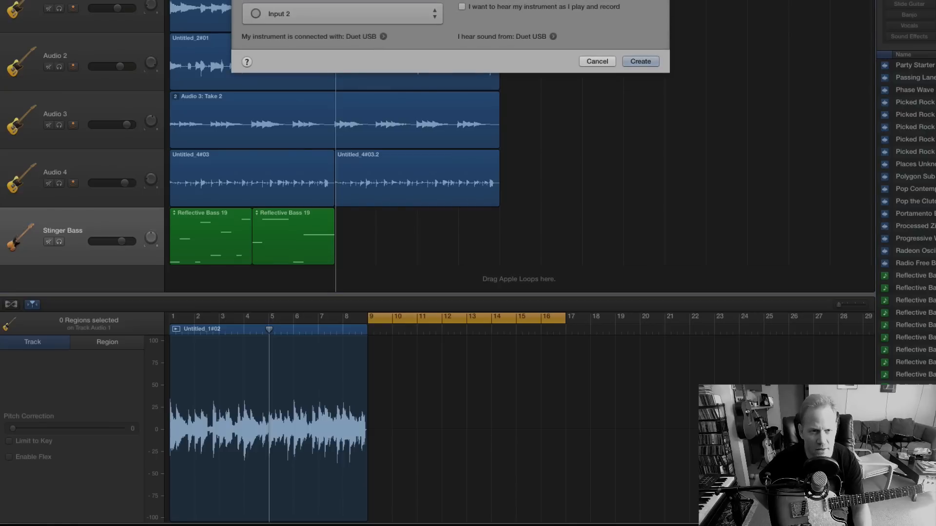
{"action": "left_click", "coordinate": [647, 23]}
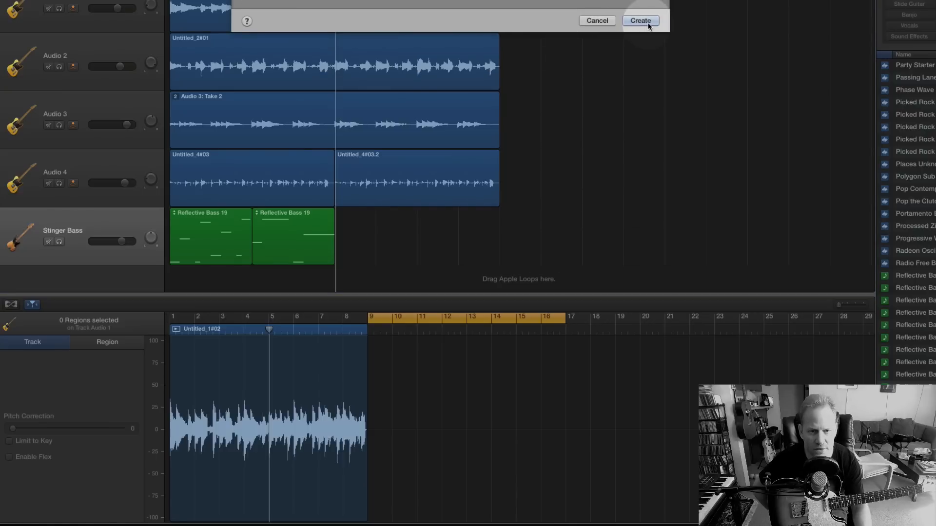
{"action": "left_click", "coordinate": [16, 240]}
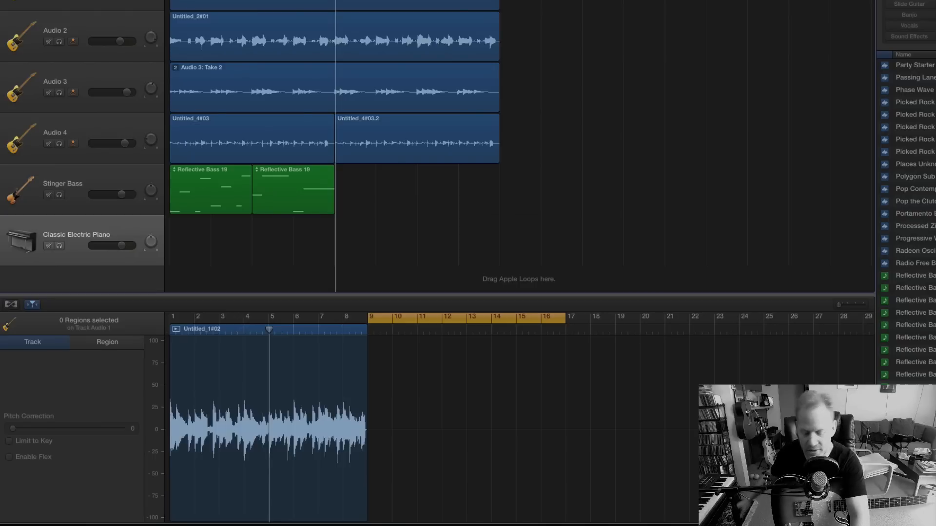
{"action": "key", "text": "r"}
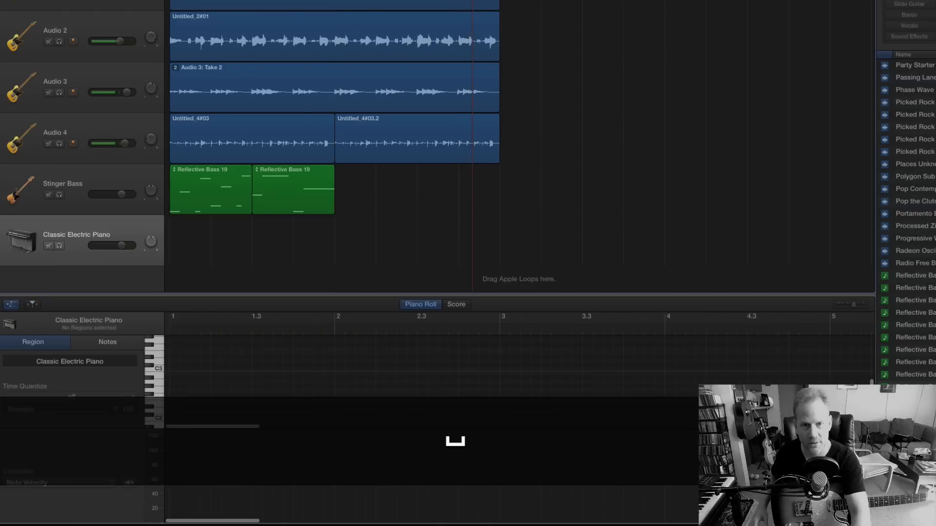
{"action": "key", "text": "space"}
{"action": "left_click", "coordinate": [643, 2]}
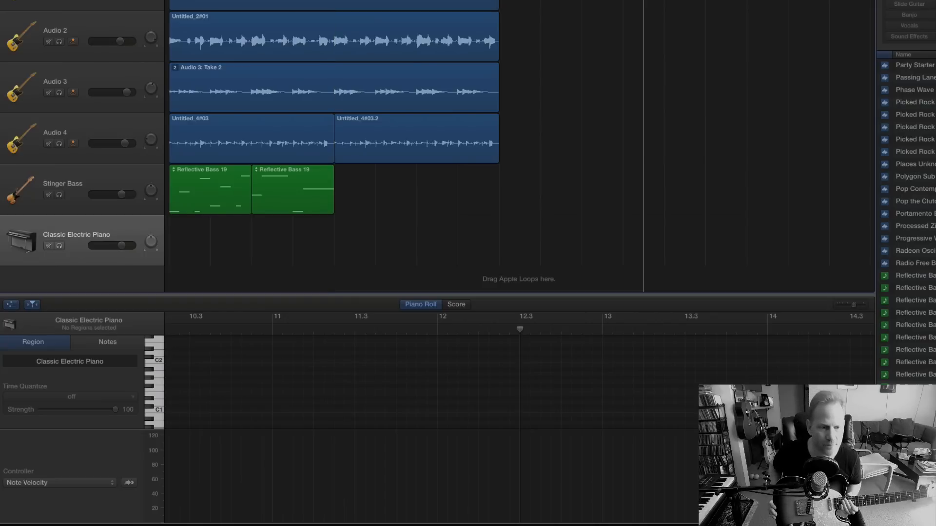
Set the cycle range from bar 1 to bar 5 and record a four-bar chord part on the Classic Electric Piano track.
{"action": "left_click", "coordinate": [64, 274]}
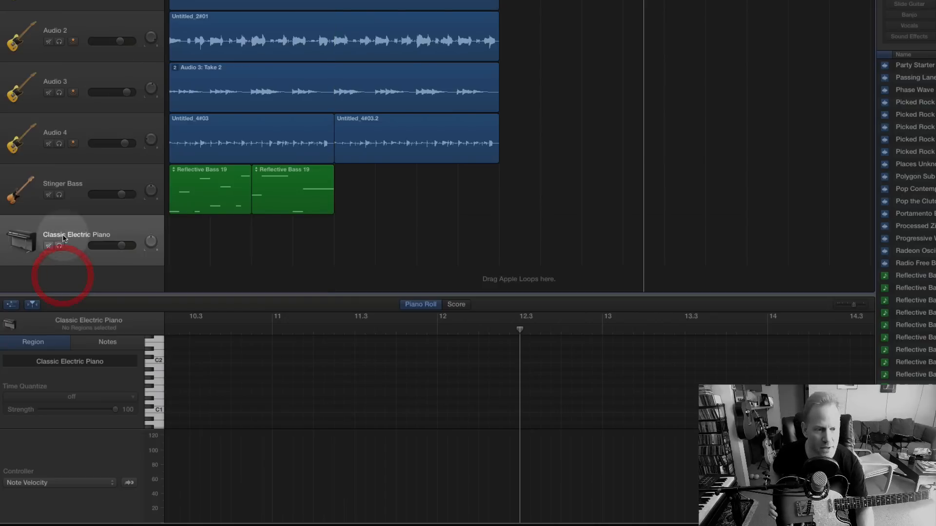
{"action": "left_click", "coordinate": [73, 185]}
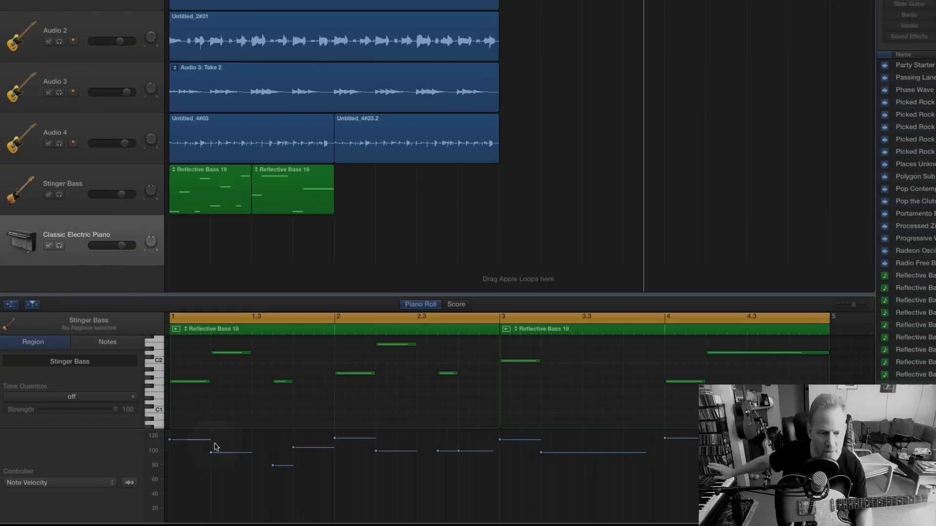
{"action": "scroll", "coordinate": [255, 431], "scroll_direction": "left", "scroll_amount": 1}
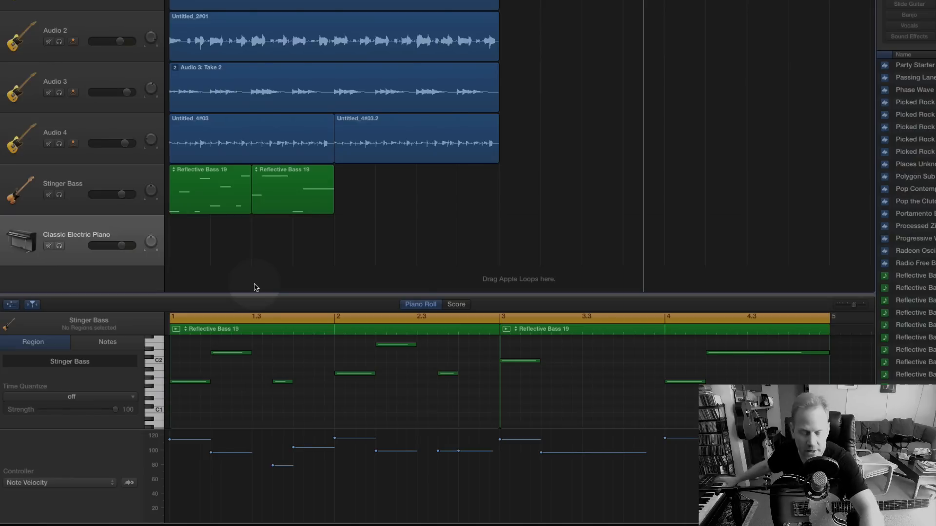
{"action": "key", "text": "r"}
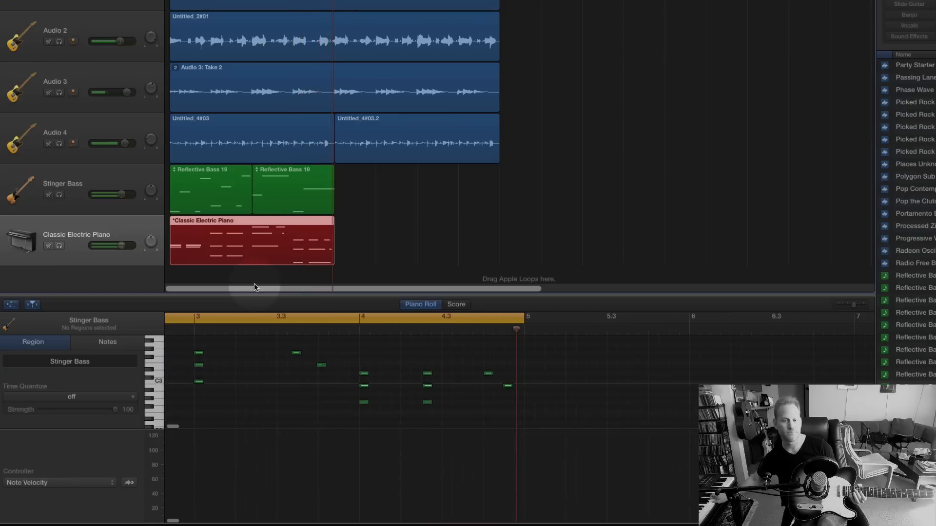
{"action": "key", "text": "space"}
{"action": "key", "text": "space"}
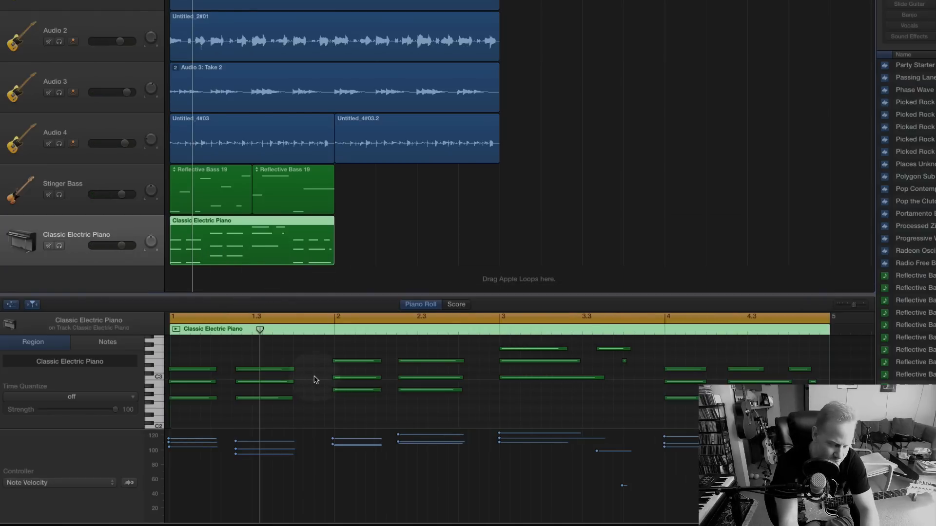
Try moving the Classic Electric Piano region one beat later, and undo the move.
{"action": "key", "text": "super+a"}
{"action": "left_click", "coordinate": [242, 249]}
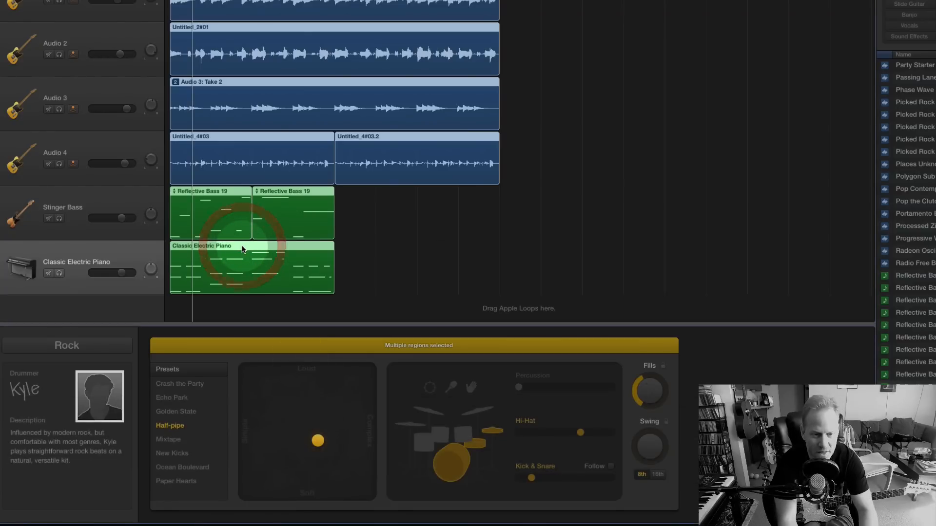
{"action": "left_click", "coordinate": [494, 267]}
{"action": "left_click_drag", "start_coordinate": [208, 248], "coordinate": [220, 273]}
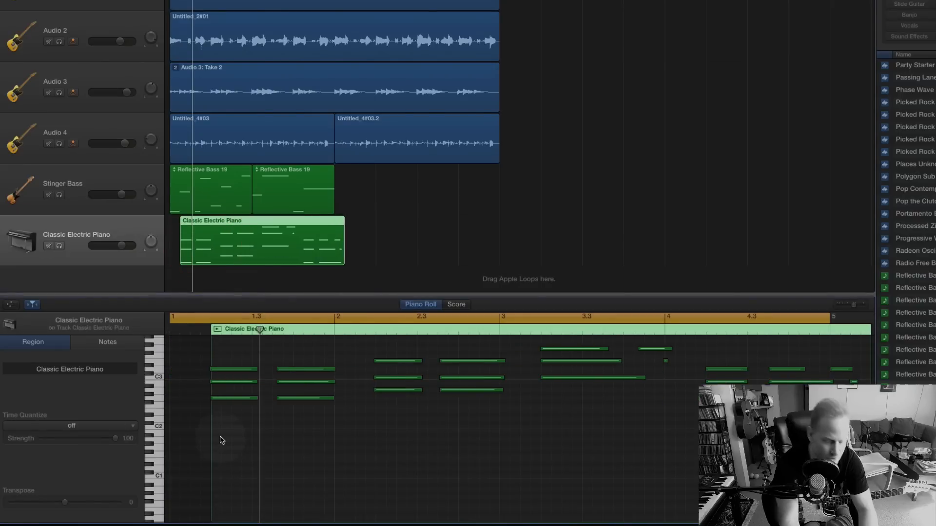
{"action": "key", "text": "ctrl+z"}
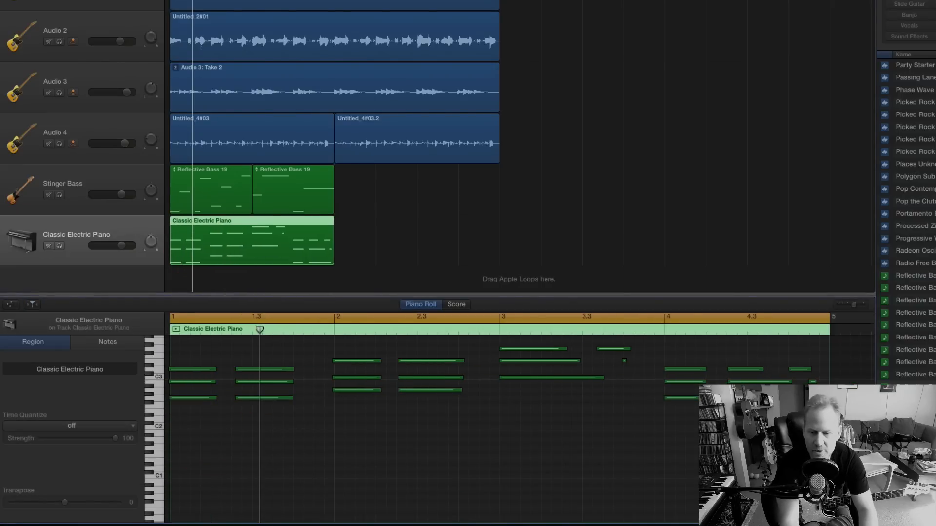
Quantize all the notes in the Classic Electric Piano region to 1/8 Note.
{"action": "key", "text": "ctrl+a"}
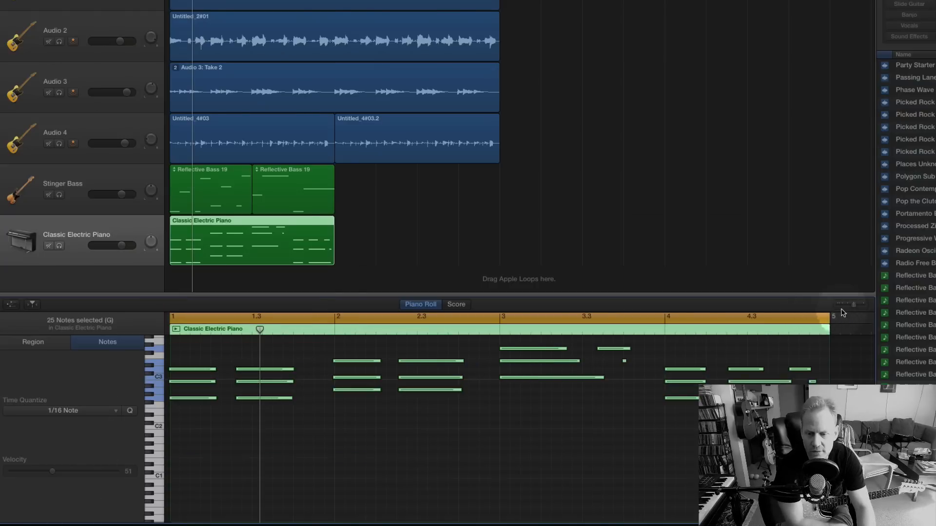
{"action": "left_click_drag", "start_coordinate": [858, 306], "coordinate": [859, 307]}
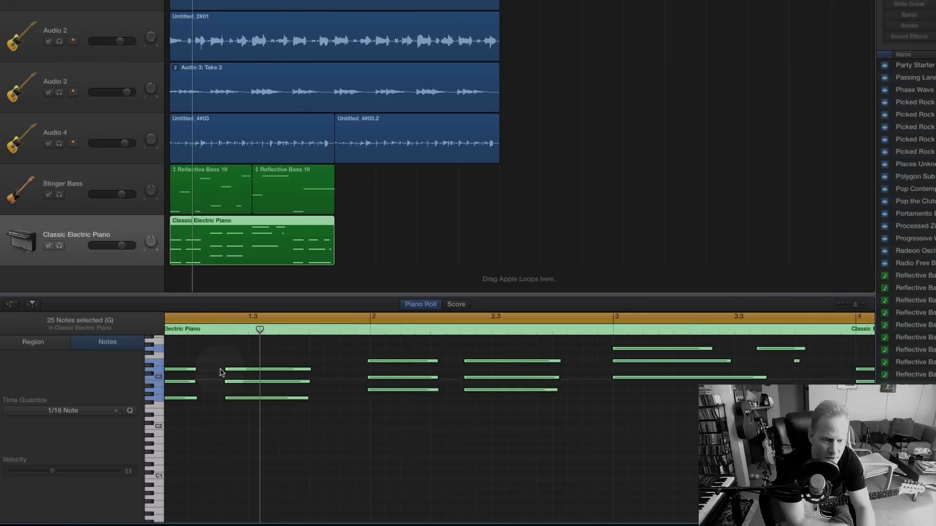
{"action": "left_click_drag", "start_coordinate": [222, 362], "coordinate": [245, 408]}
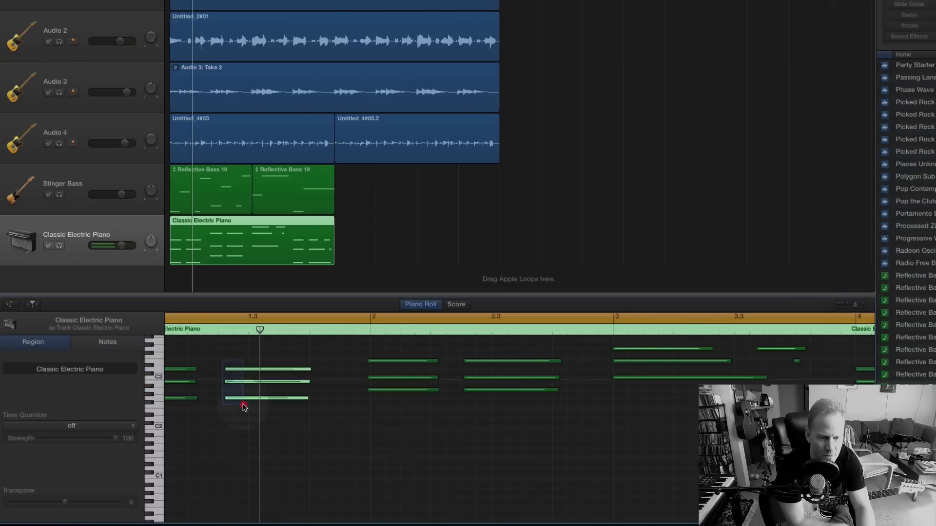
{"action": "left_click", "coordinate": [220, 384]}
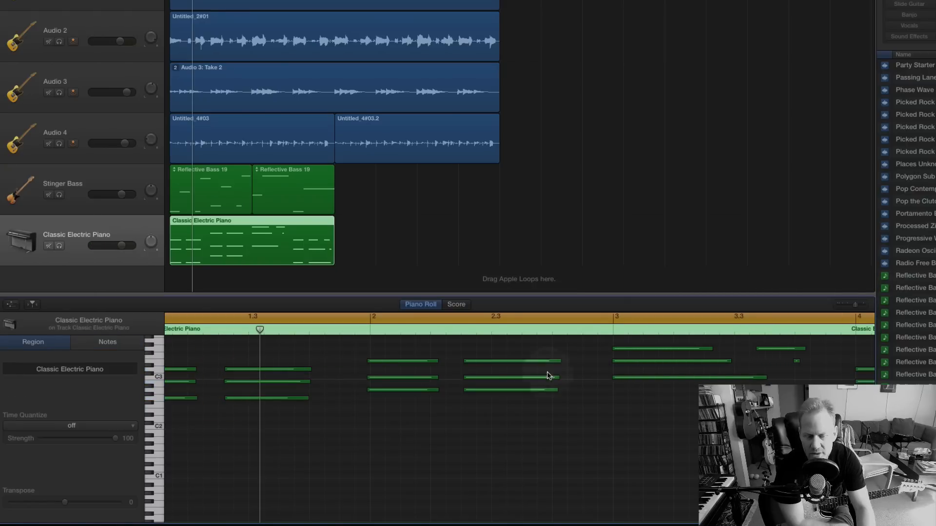
{"action": "key", "text": "super+a"}
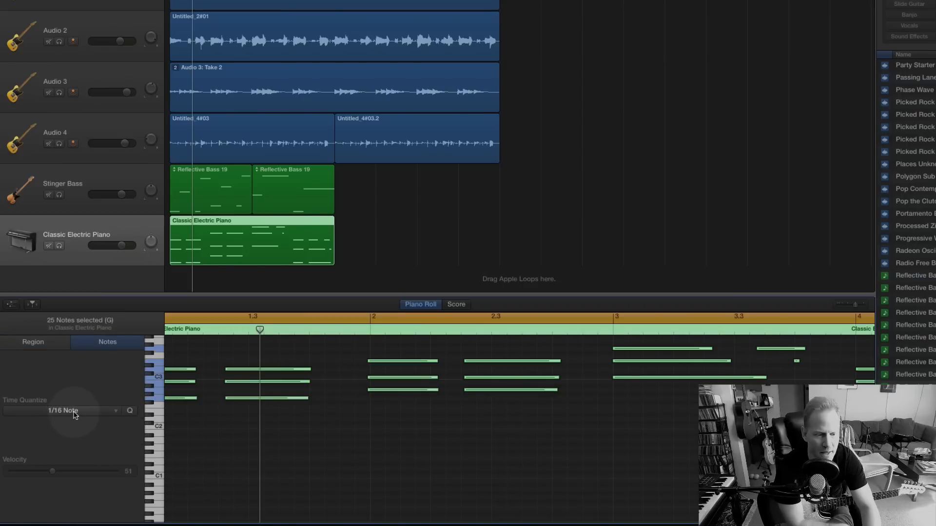
{"action": "left_click", "coordinate": [74, 414]}
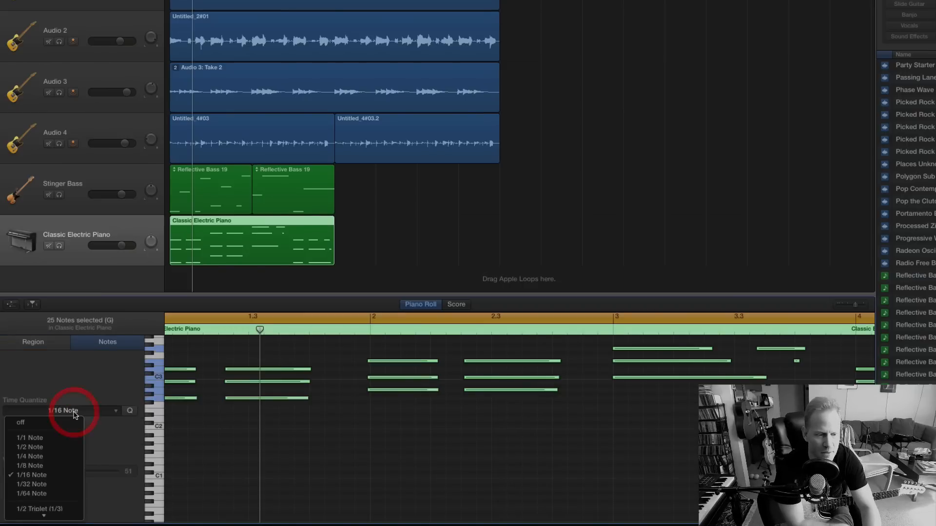
{"action": "left_click", "coordinate": [57, 470]}
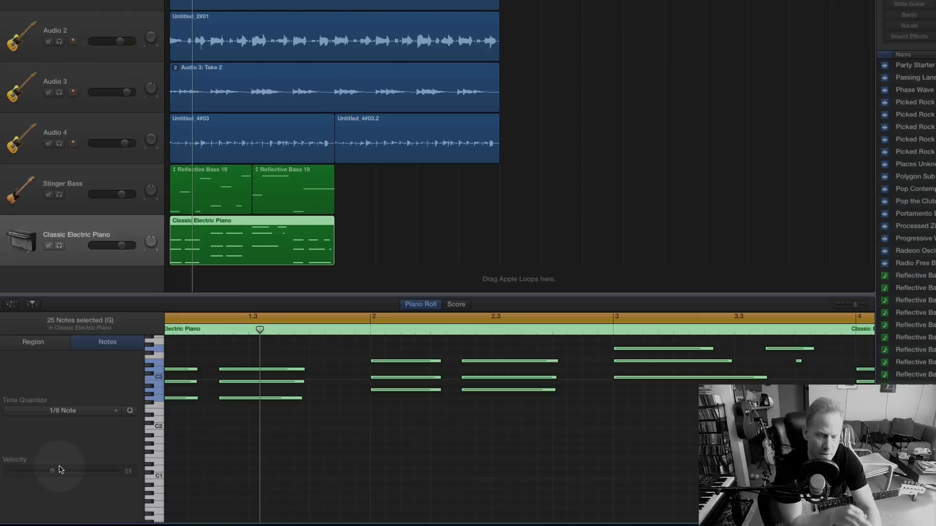
Undo and reapply the 1/8 Note quantize on the piano notes to compare their timing, and play the start.
{"action": "left_click", "coordinate": [130, 412]}
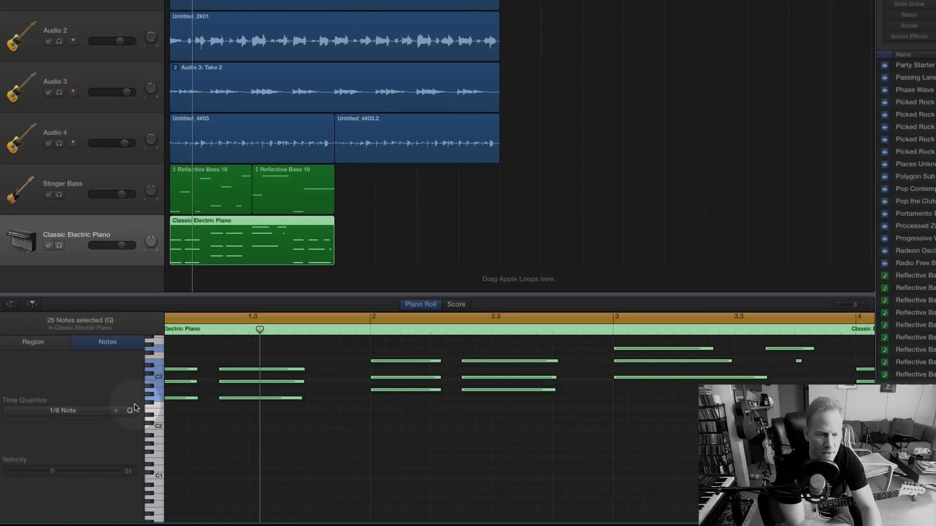
{"action": "key", "text": "super+z"}
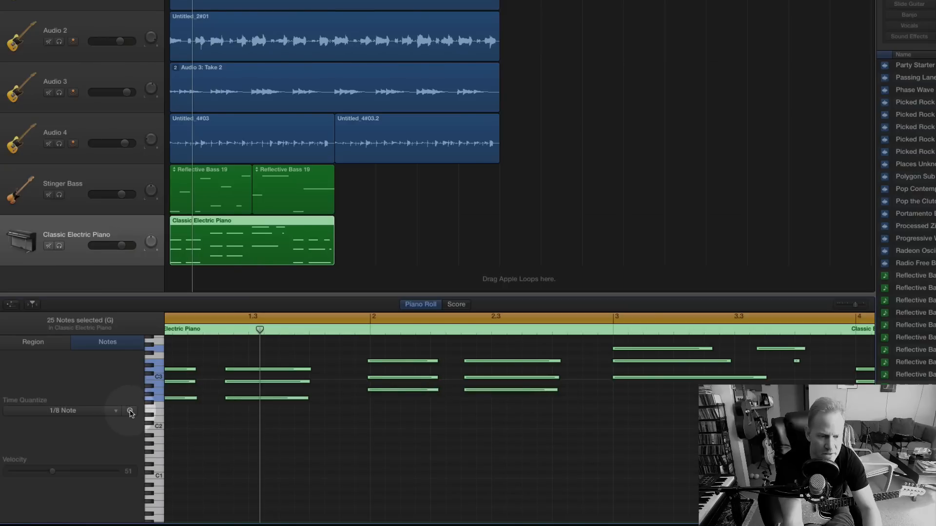
{"action": "left_click", "coordinate": [130, 412]}
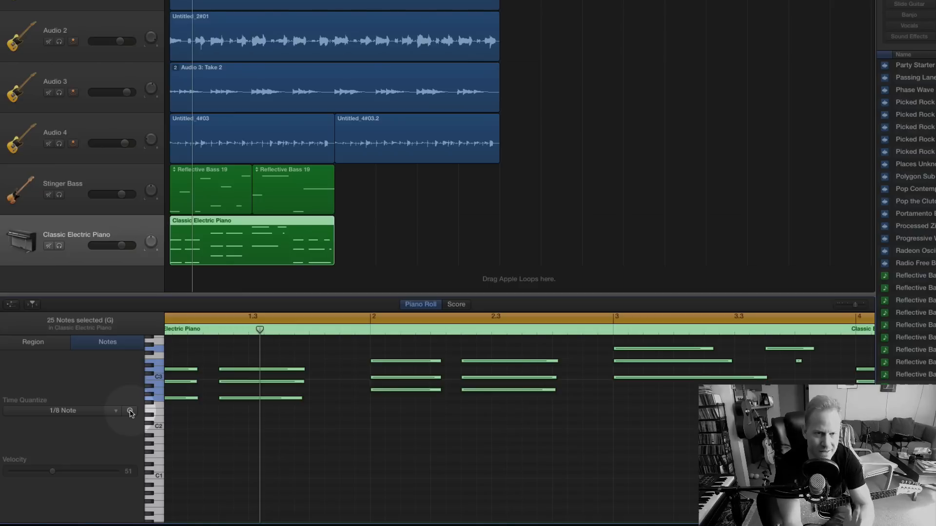
{"action": "key", "text": "space"}
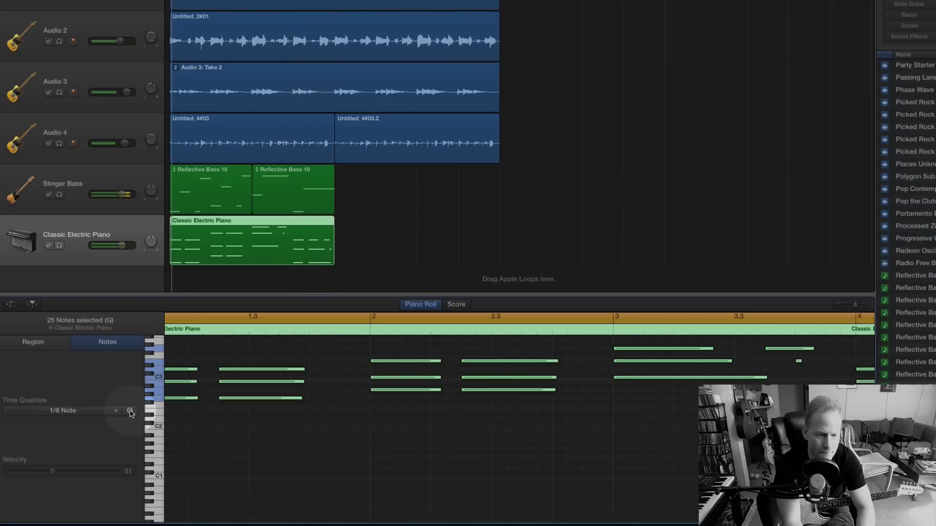
{"action": "key", "text": "space"}
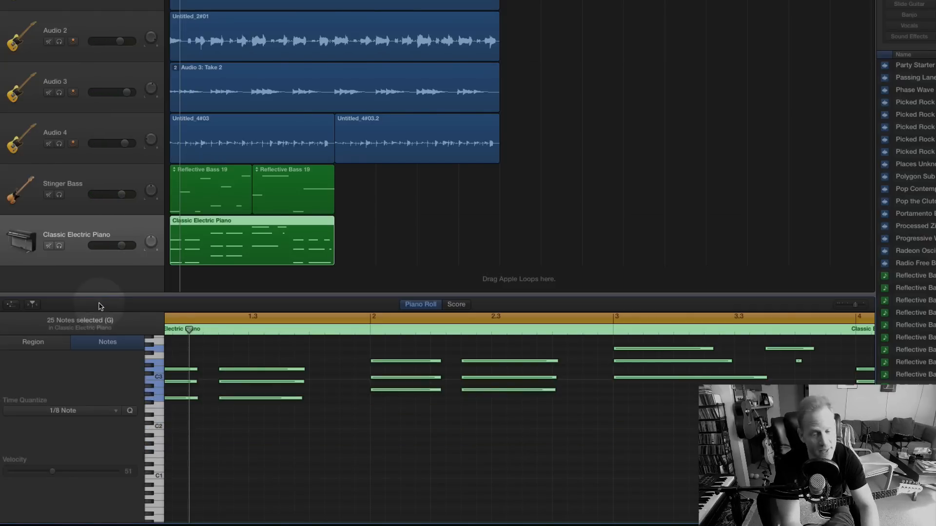
Select and audition the very short piano note in the second half of bar 3.
{"action": "left_click", "coordinate": [798, 360]}
{"action": "left_click", "coordinate": [799, 364]}
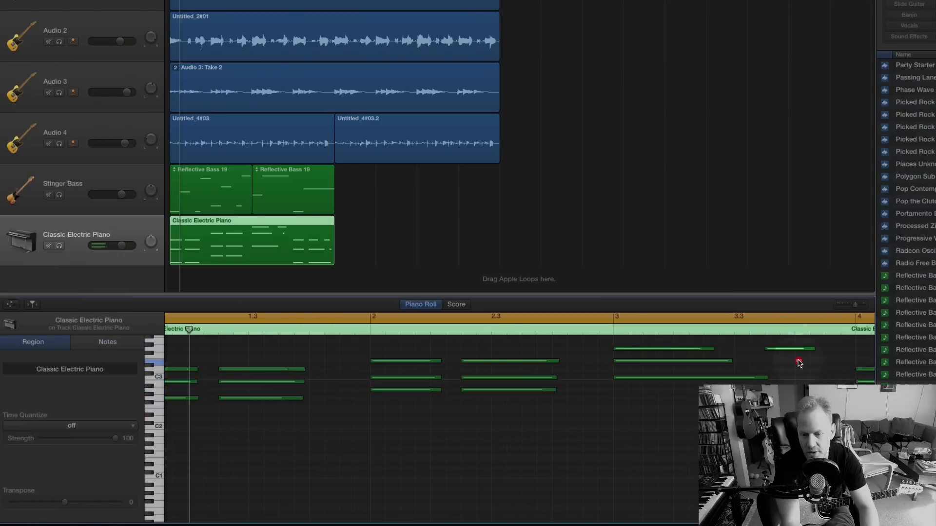
{"action": "left_click", "coordinate": [799, 363]}
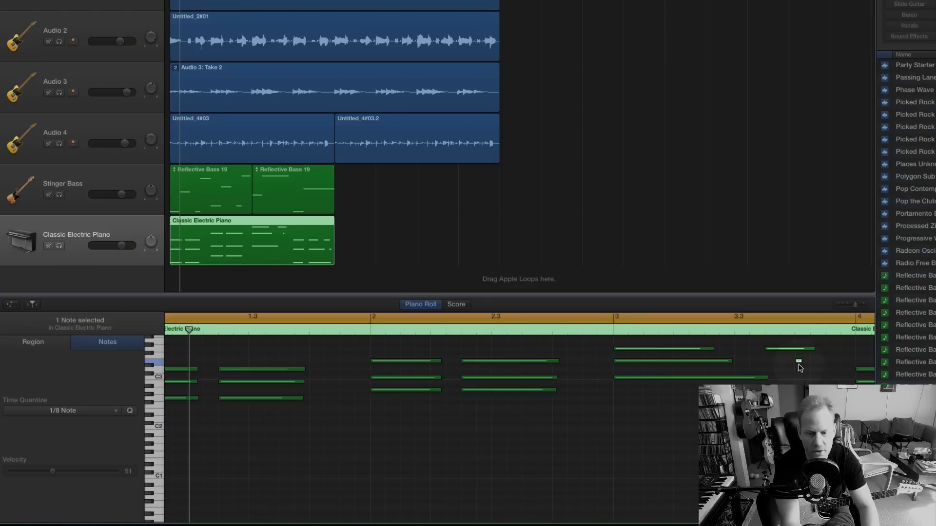
Lower the Classic Electric Piano track's volume slightly during playback and change the track's instrument to Soul Organ.
{"action": "key", "text": "space"}
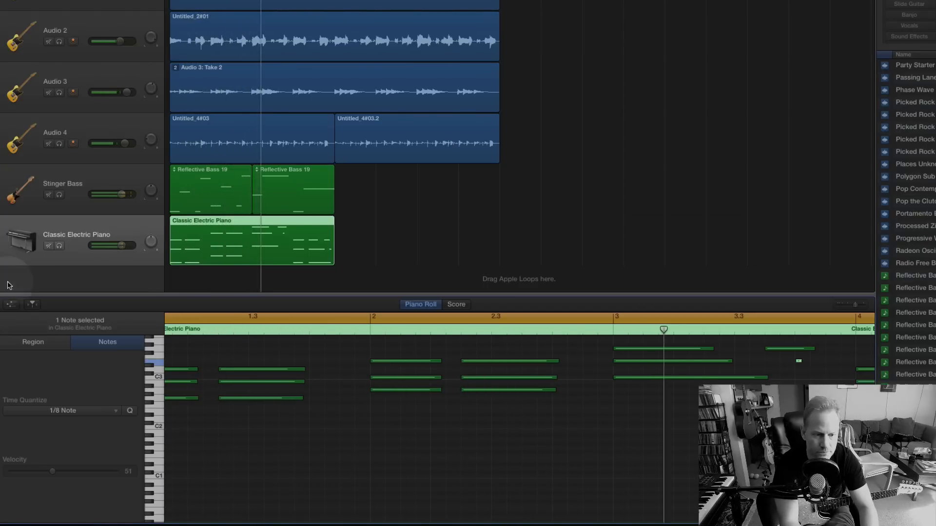
{"action": "mouse_move", "coordinate": [120, 246]}
{"action": "left_mouse_down"}
{"action": "mouse_move", "coordinate": [106, 245]}
{"action": "mouse_move", "coordinate": [117, 245]}
{"action": "left_mouse_up"}
{"action": "key", "text": "space"}
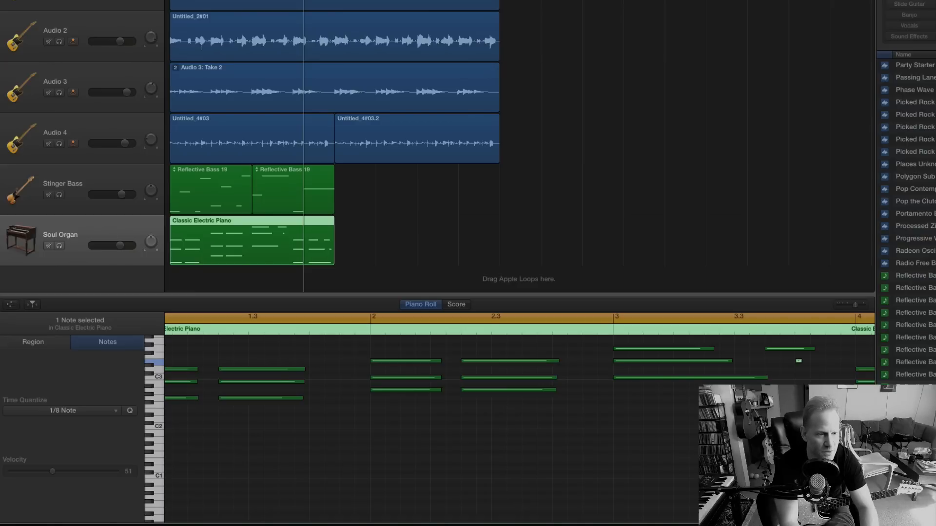
Audition the keyboard part with the Power Chord Organ sound, and switch the track's instrument to Classic Rock Organ for another listen.
{"action": "key", "text": "space"}
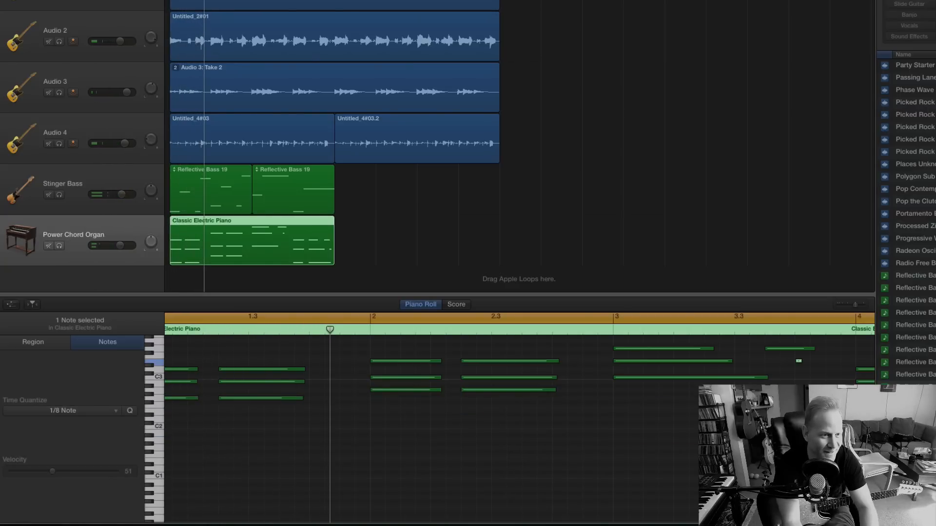
{"action": "key", "text": "space"}
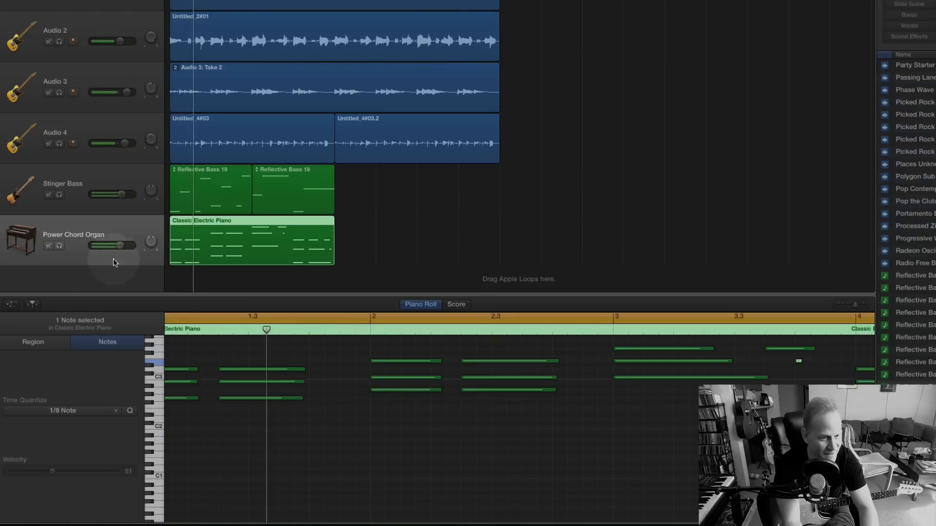
{"action": "key", "text": "space"}
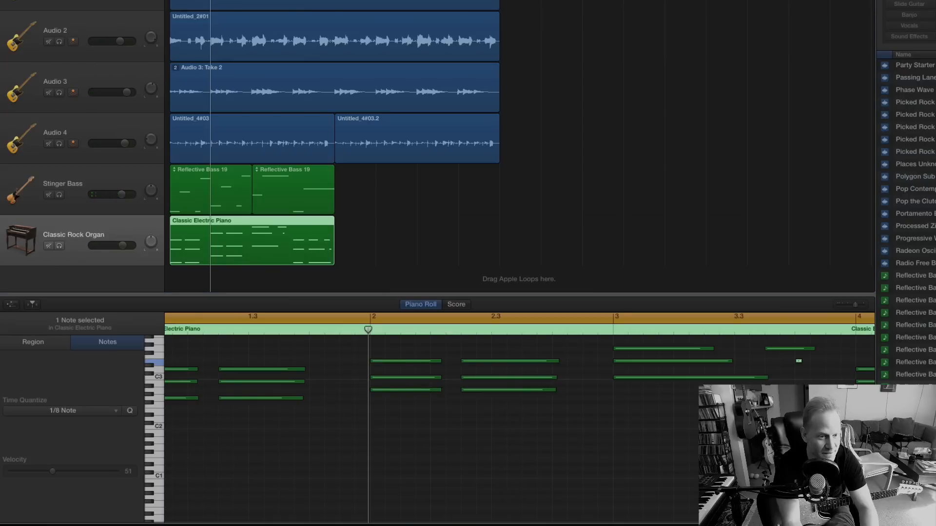
{"action": "key", "text": "space"}
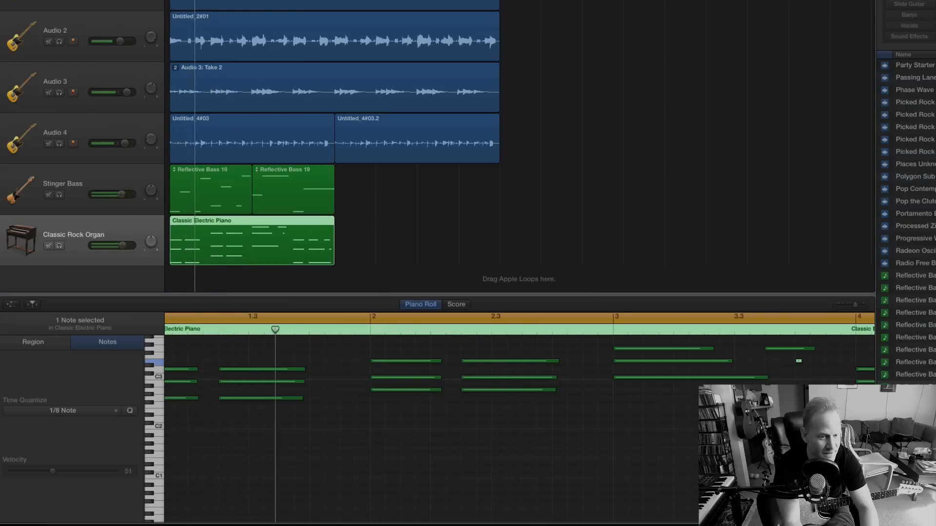
{"action": "key", "text": "space"}
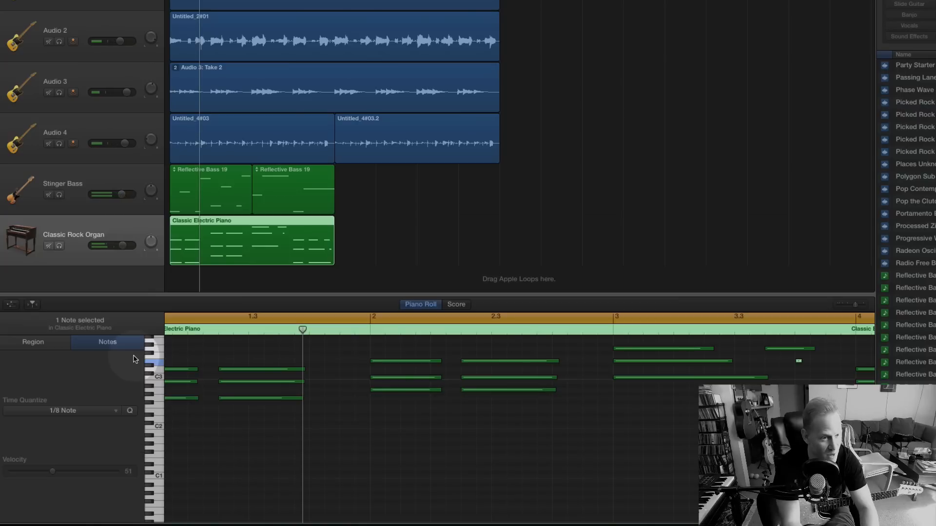
Transpose all the notes in the Classic Electric Piano region up one octave and play the song to hear them.
{"action": "scroll", "coordinate": [280, 470], "scroll_direction": "left", "scroll_amount": 2}
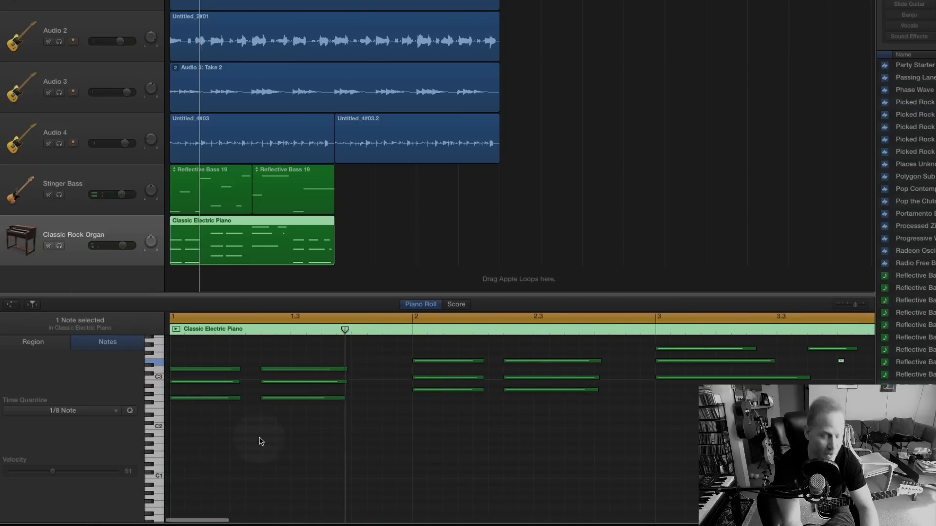
{"action": "key", "text": "super+a"}
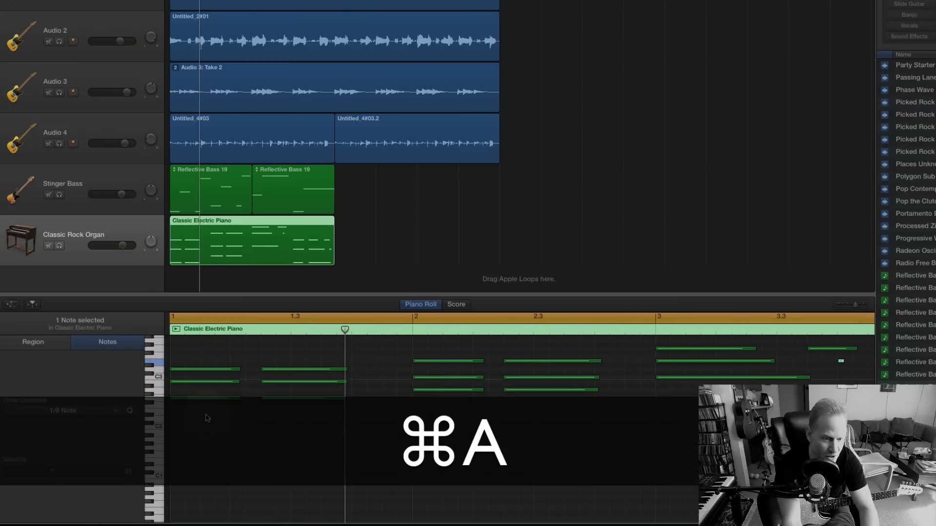
{"action": "left_click", "coordinate": [217, 444]}
{"action": "key", "text": "super+a"}
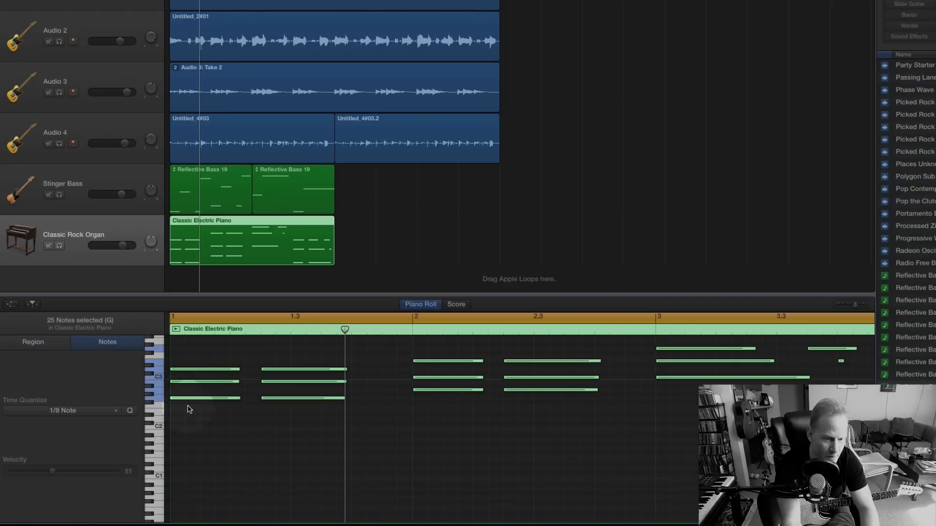
{"action": "left_click_drag", "start_coordinate": [187, 401], "coordinate": [188, 353]}
{"action": "key", "text": "space"}
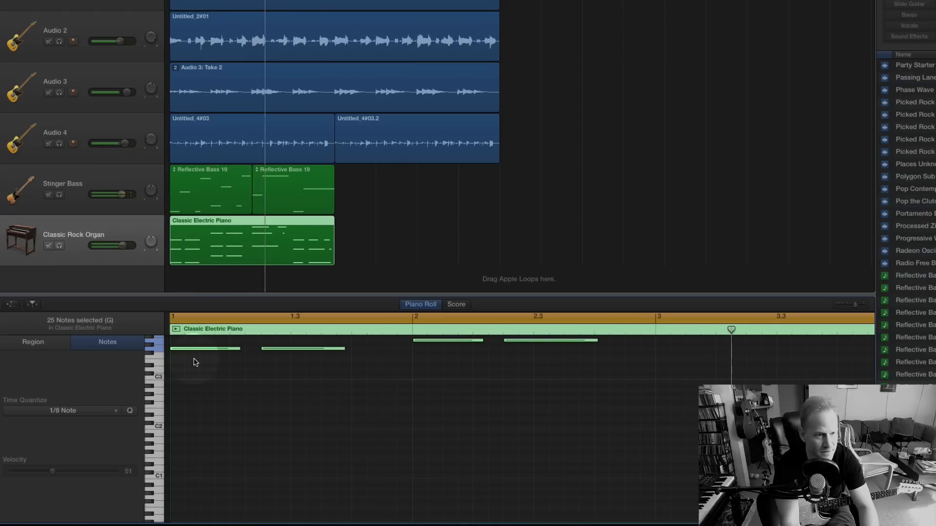
{"action": "key", "text": "space"}
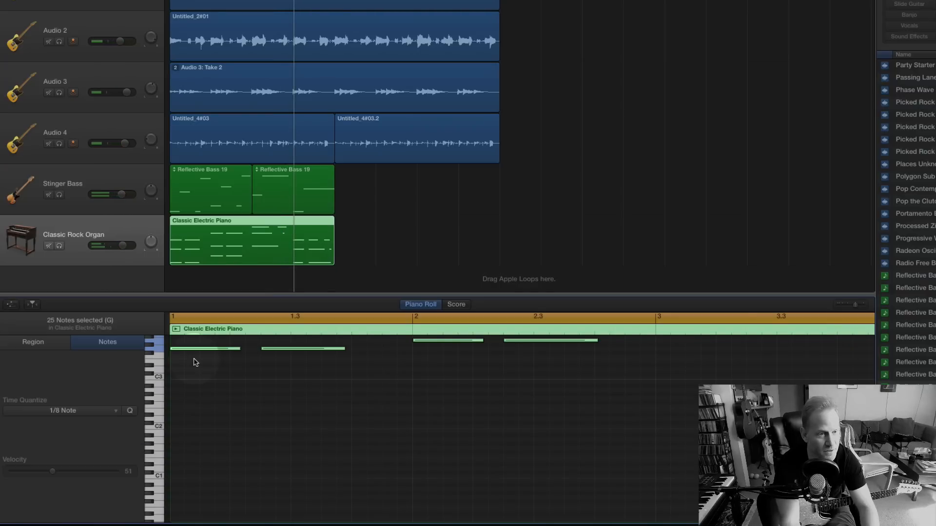
Lower the Classic Rock Organ track's volume to about -3.7 dB and play the song from the start to check the balance.
{"action": "left_click_drag", "start_coordinate": [122, 245], "coordinate": [104, 243]}
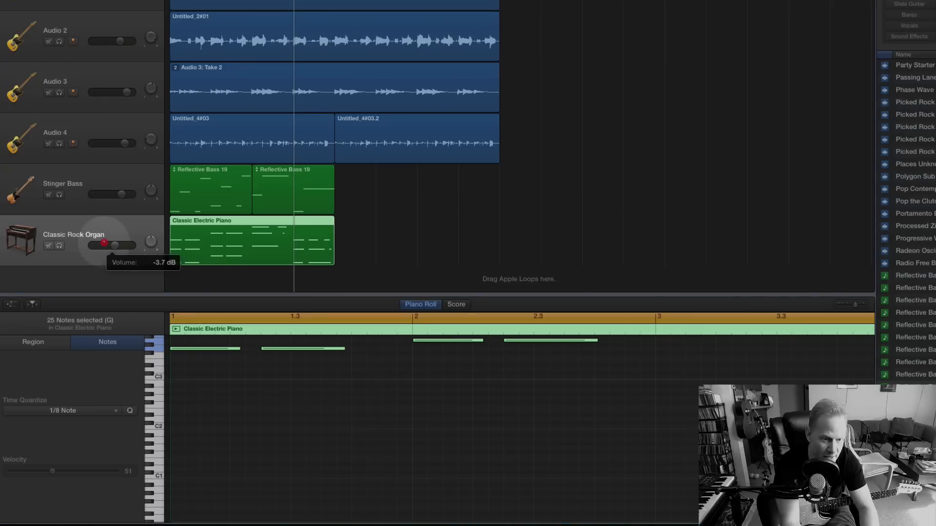
{"action": "key", "text": "space"}
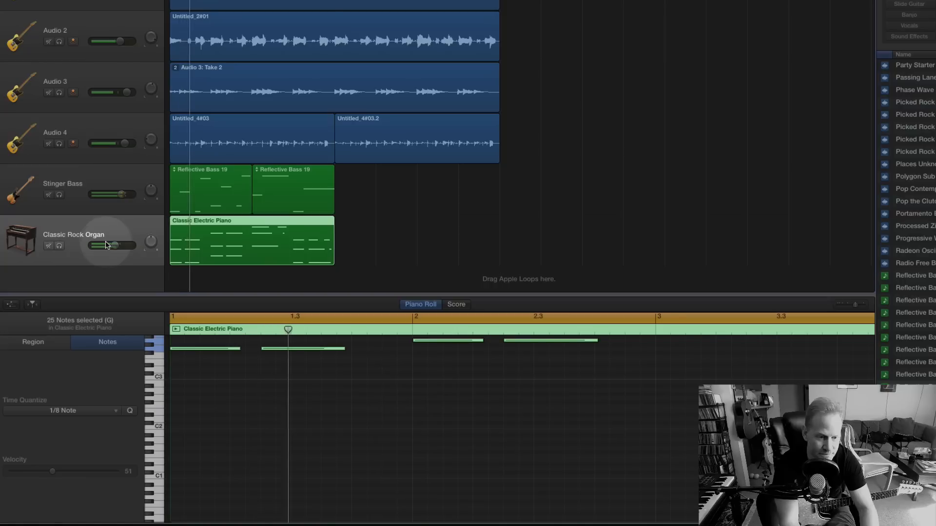
{"action": "left_click", "coordinate": [112, 246]}
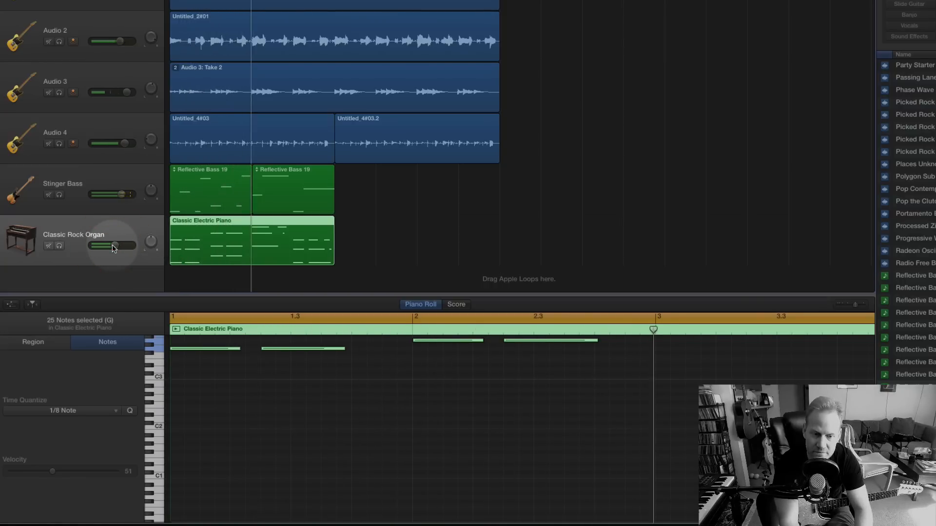
{"action": "key", "text": "space"}
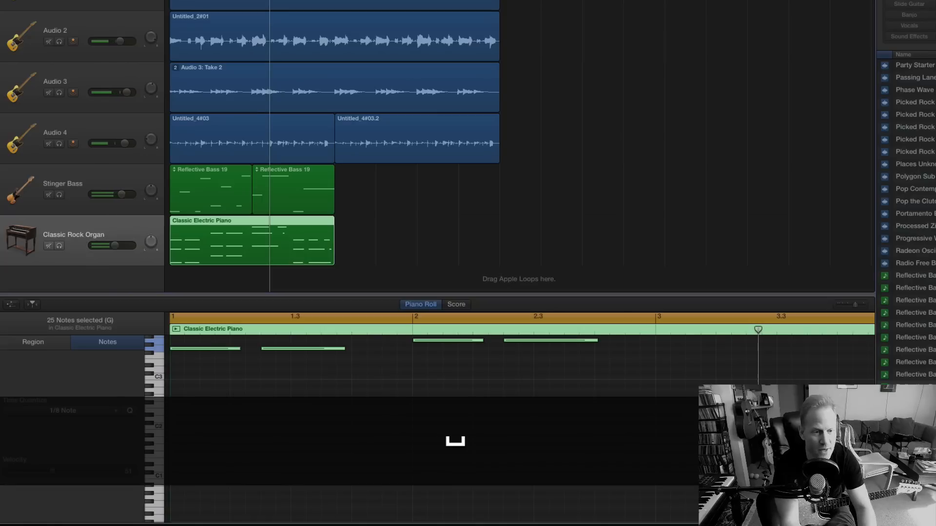
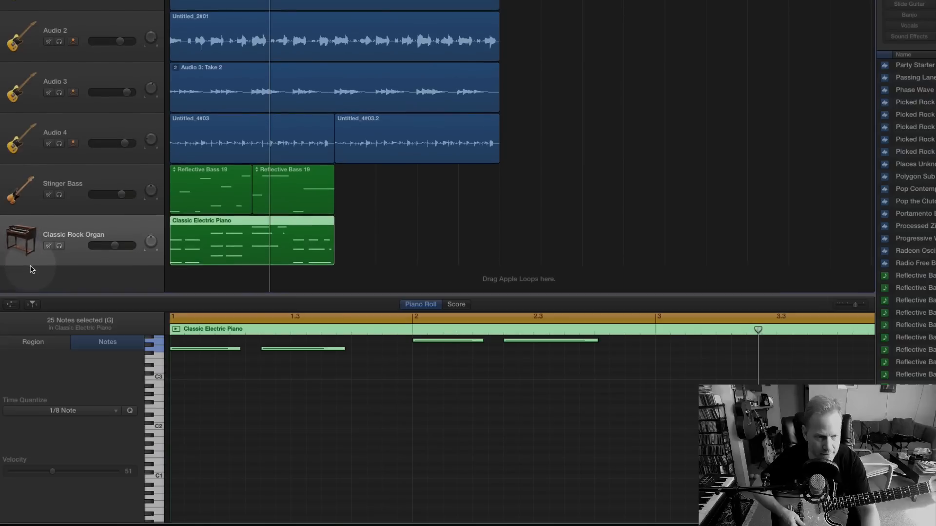
Duplicate the Audio 4 guitar track to get an empty track with the same settings.
{"action": "left_click", "coordinate": [36, 280]}
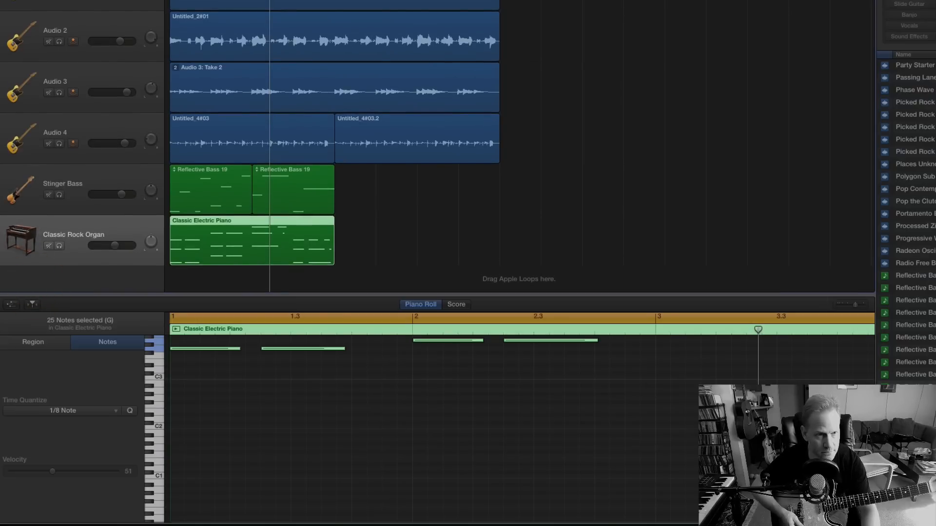
{"action": "left_click", "coordinate": [21, 143]}
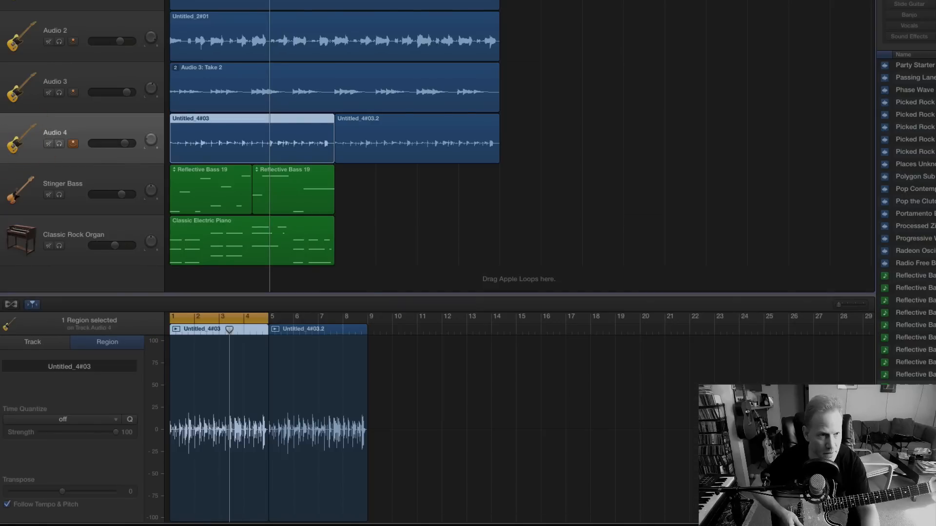
{"action": "key", "text": "super+d"}
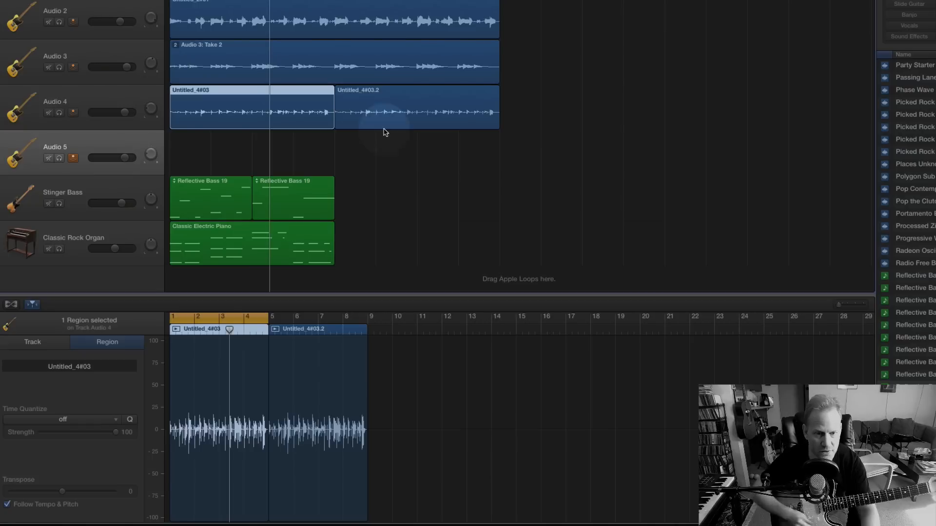
Copy both Reflective Bass 19 regions and the Classic Electric Piano region to bar 5, and turn on cycling for bars 1 to 8.
{"action": "left_click_drag", "start_coordinate": [192, 150], "coordinate": [275, 243]}
{"action": "key", "text": "super+c"}
{"action": "key", "text": "super+v"}
{"action": "key", "text": "super+z"}
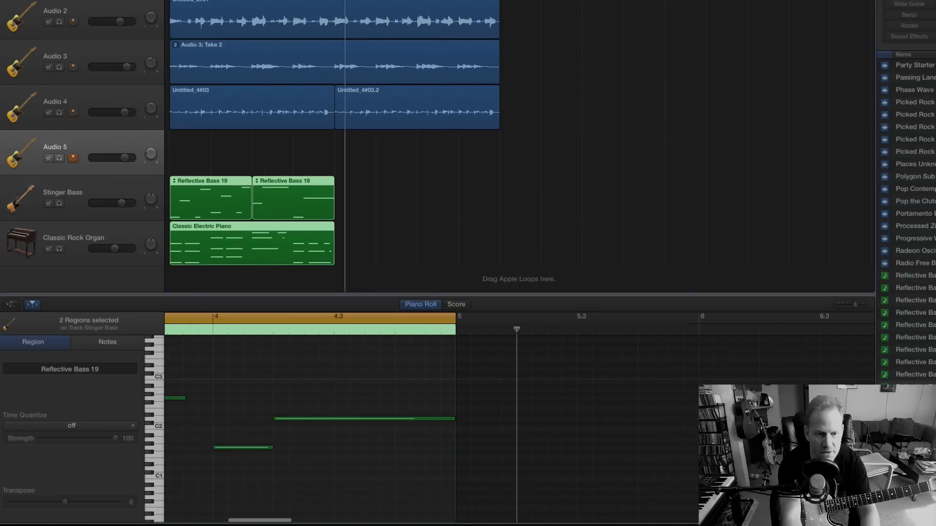
{"action": "key", "text": "super+v"}
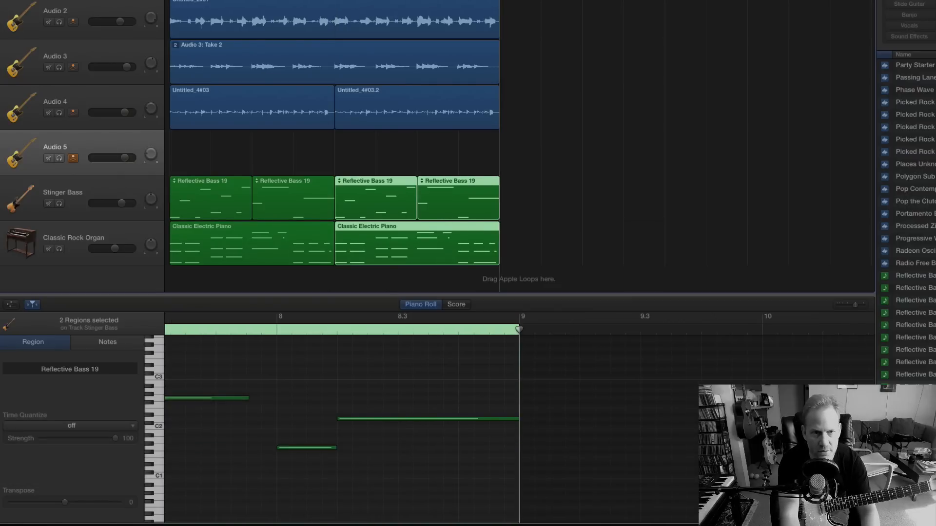
{"action": "key", "text": "c"}
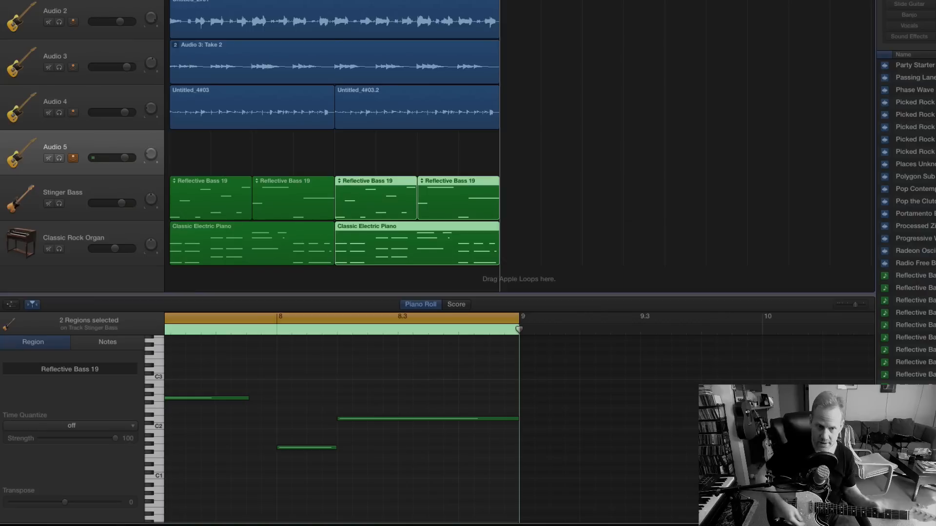
Adjust the Audio 5 track's pan and record a new guitar part on it from bar 1 to just past bar 5.
{"action": "left_click_drag", "start_coordinate": [151, 154], "coordinate": [139, 113]}
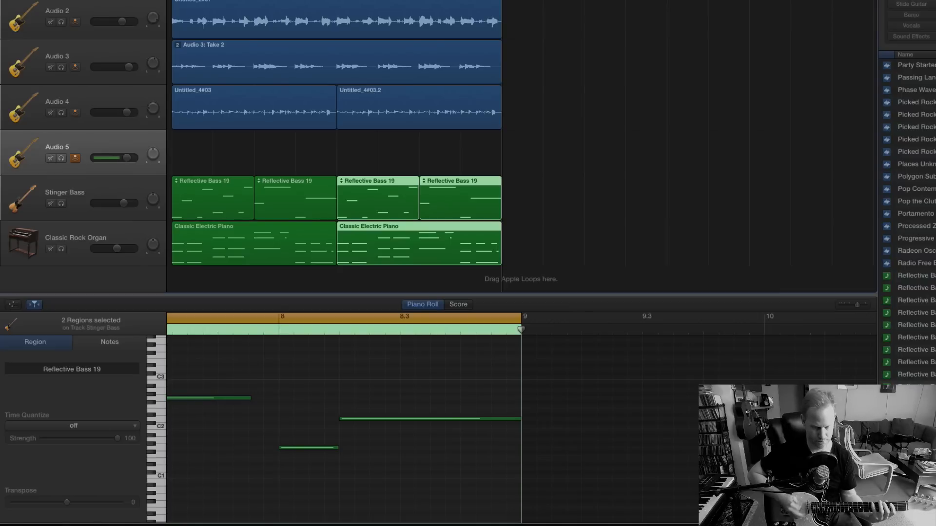
{"action": "key", "text": "r"}
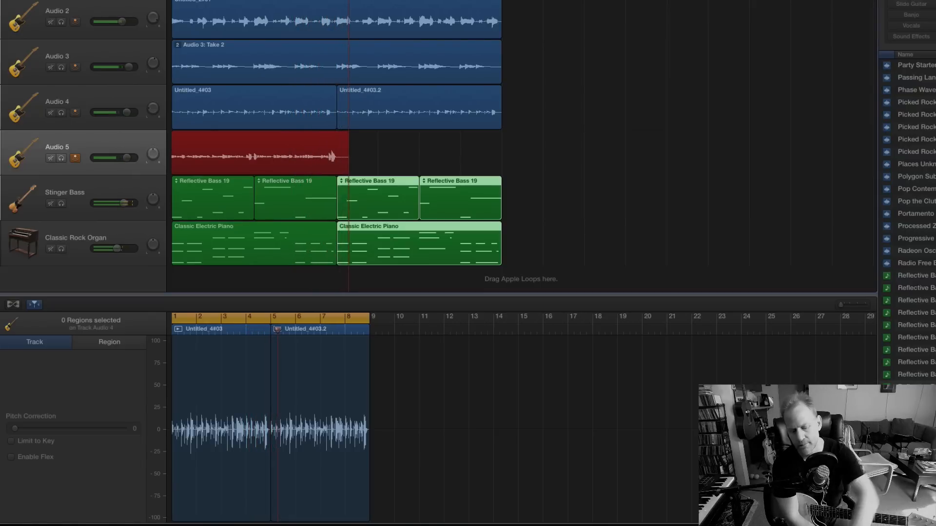
{"action": "key", "text": "space"}
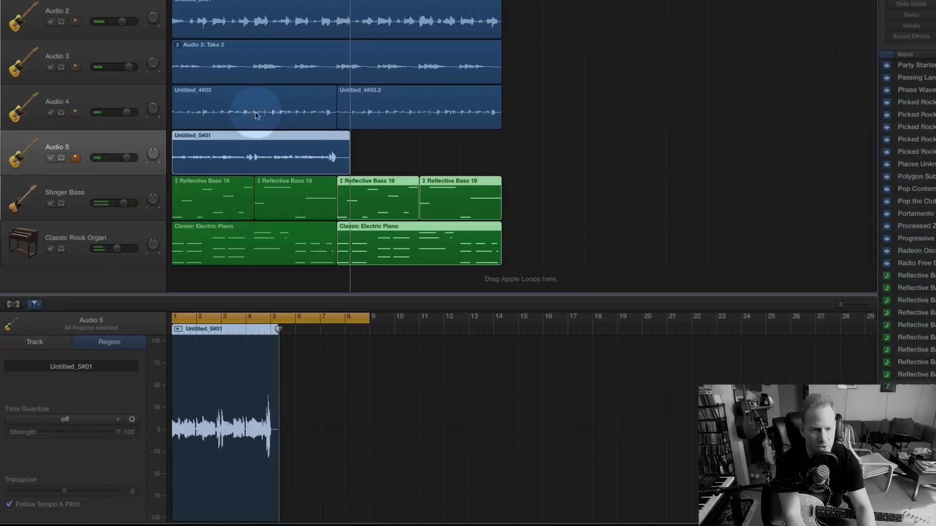
Open the Untitled_5#01 recording in the audio editor and examine the timing of its first-bar notes against the beat grid.
{"action": "left_click", "coordinate": [209, 136]}
{"action": "double_click", "coordinate": [209, 136]}
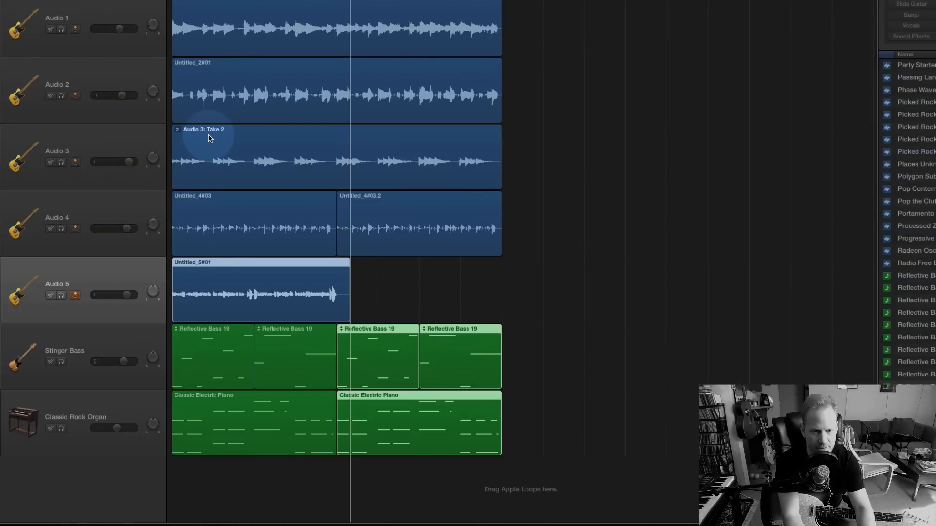
{"action": "double_click", "coordinate": [209, 264]}
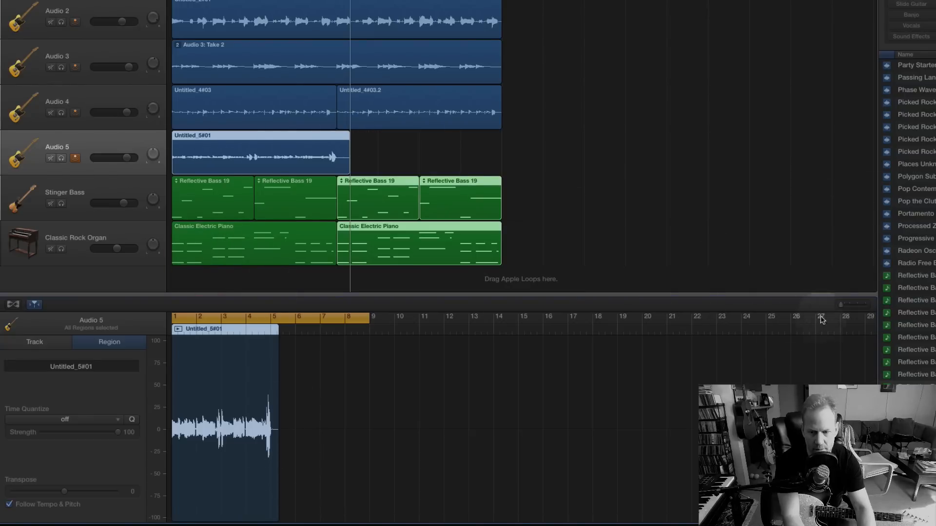
{"action": "left_click_drag", "start_coordinate": [841, 305], "coordinate": [850, 305]}
{"action": "scroll", "coordinate": [417, 388], "scroll_direction": "left", "scroll_amount": 5}
{"action": "scroll", "coordinate": [417, 389], "scroll_direction": "left", "scroll_amount": 10}
{"action": "left_click_drag", "start_coordinate": [853, 307], "coordinate": [859, 307]}
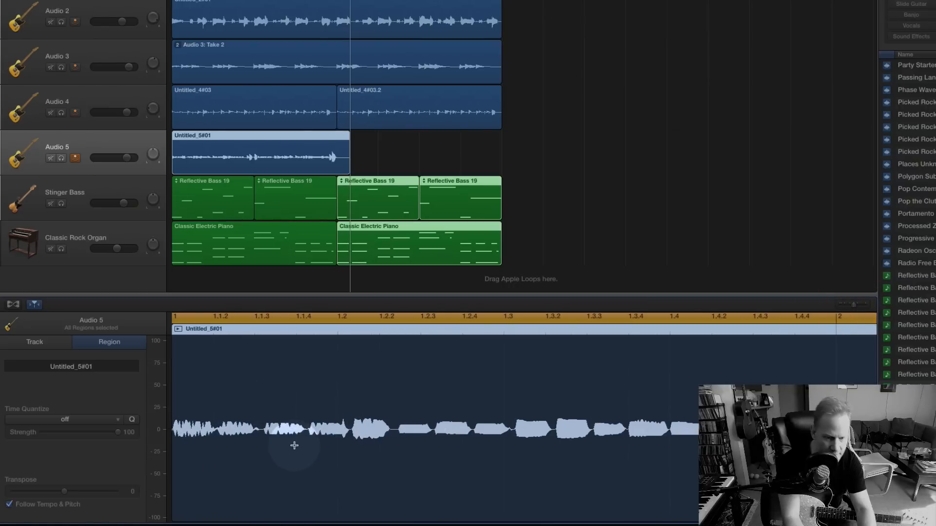
Turn off Audio 5's input monitoring and rebalance the mix, raising Audio 5's volume and lowering Audio 4, Audio 3 and Classic Rock Organ slightly.
{"action": "key", "text": "space"}
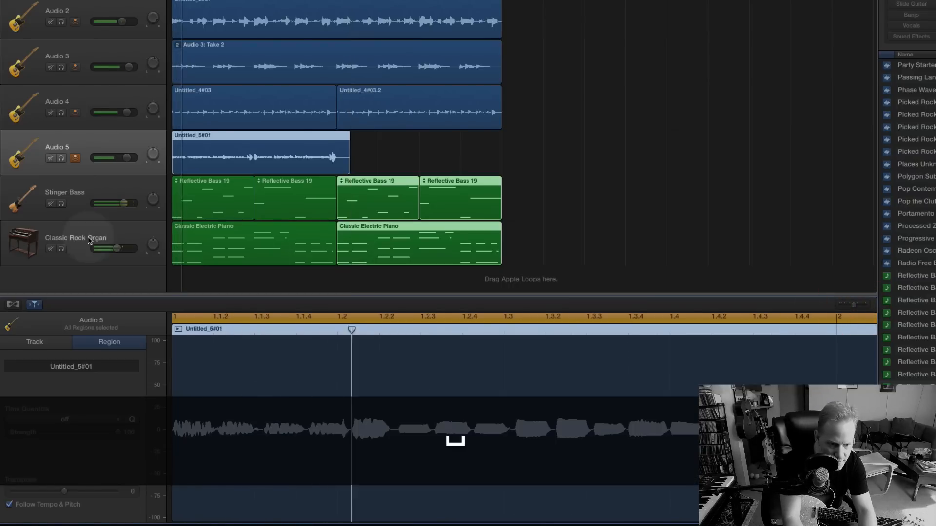
{"action": "left_click", "coordinate": [78, 160]}
{"action": "left_click_drag", "start_coordinate": [127, 157], "coordinate": [226, 158]}
{"action": "left_click_drag", "start_coordinate": [128, 112], "coordinate": [121, 112]}
{"action": "left_click_drag", "start_coordinate": [127, 66], "coordinate": [115, 66]}
{"action": "key", "text": "space"}
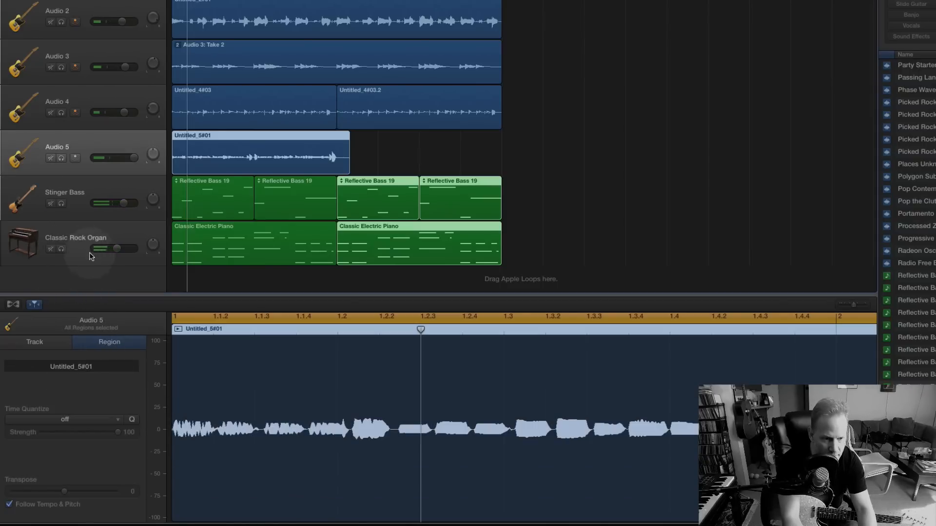
{"action": "left_click_drag", "start_coordinate": [116, 250], "coordinate": [104, 250]}
Show the Audio 5 track's sound controls and add a Compressor plug-in after the Amp Designer.
{"action": "double_click", "coordinate": [56, 142]}
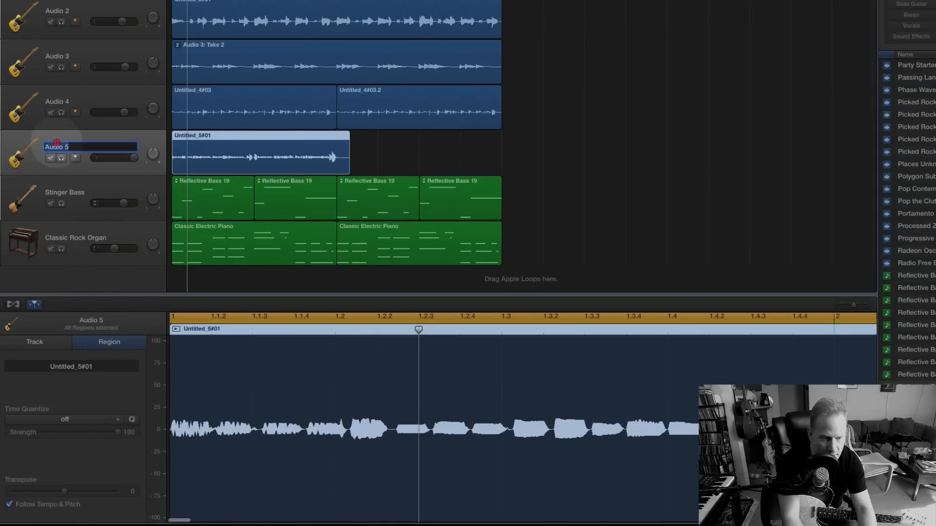
{"action": "double_click", "coordinate": [15, 153]}
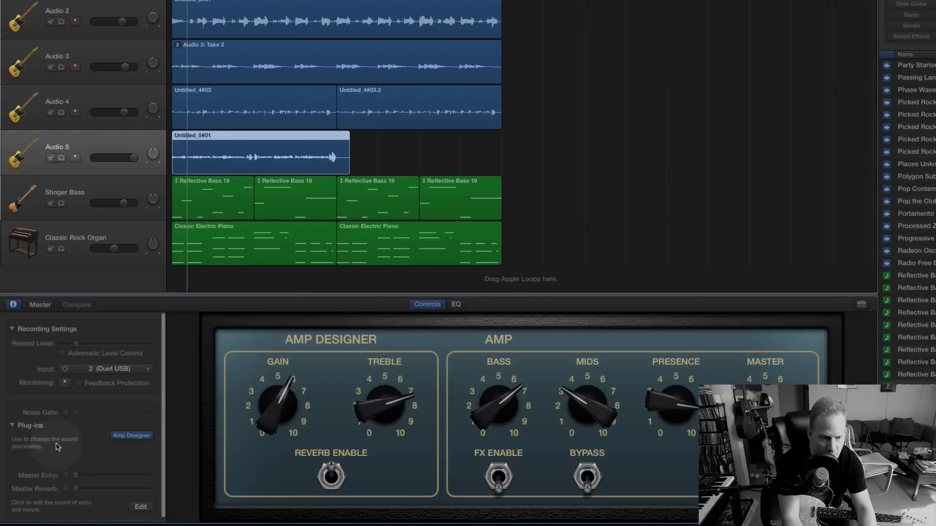
{"action": "left_click", "coordinate": [137, 448]}
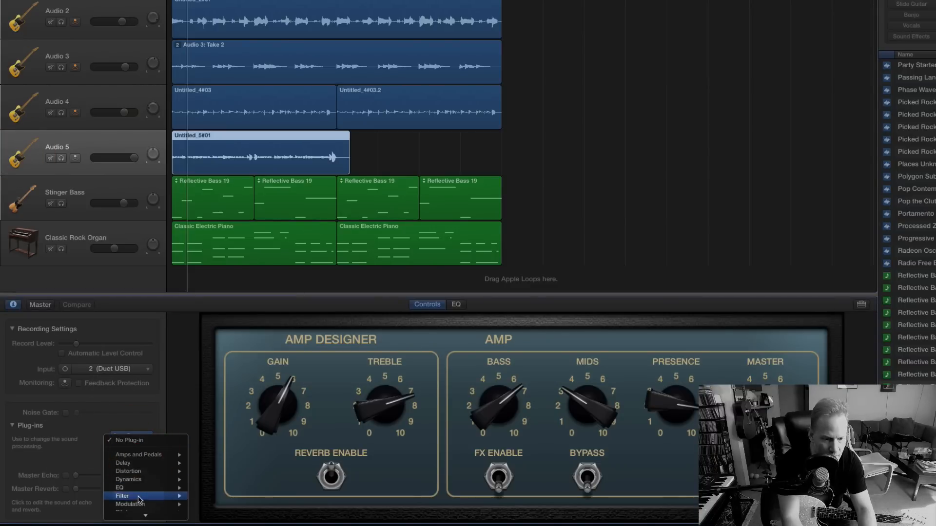
{"action": "mouse_move", "coordinate": [148, 518]}
{"action": "mouse_move", "coordinate": [138, 446]}
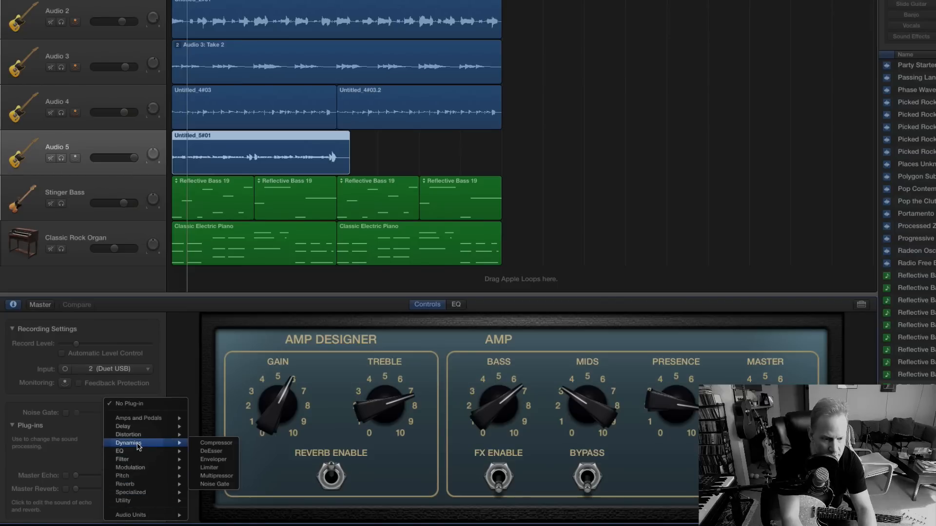
{"action": "left_click", "coordinate": [216, 442]}
{"action": "left_click_drag", "start_coordinate": [248, 0], "coordinate": [269, 32]}
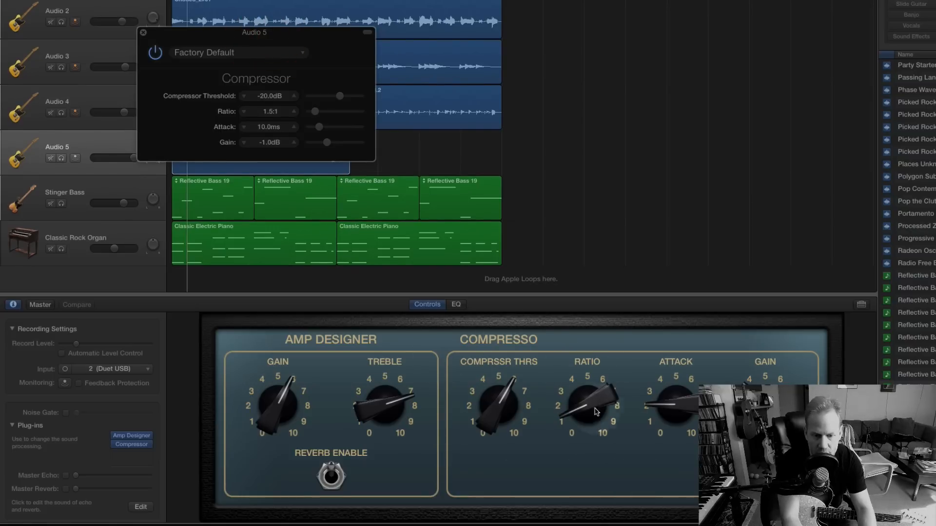
Set the compressor to a 4.1:1 ratio, -24.5 dB threshold and -0.5 dB gain, listen to it in playback and close its window.
{"action": "left_click_drag", "start_coordinate": [577, 404], "coordinate": [540, 360]}
{"action": "mouse_move", "coordinate": [498, 408]}
{"action": "left_mouse_down"}
{"action": "mouse_move", "coordinate": [496, 443]}
{"action": "mouse_move", "coordinate": [488, 419]}
{"action": "left_mouse_up"}
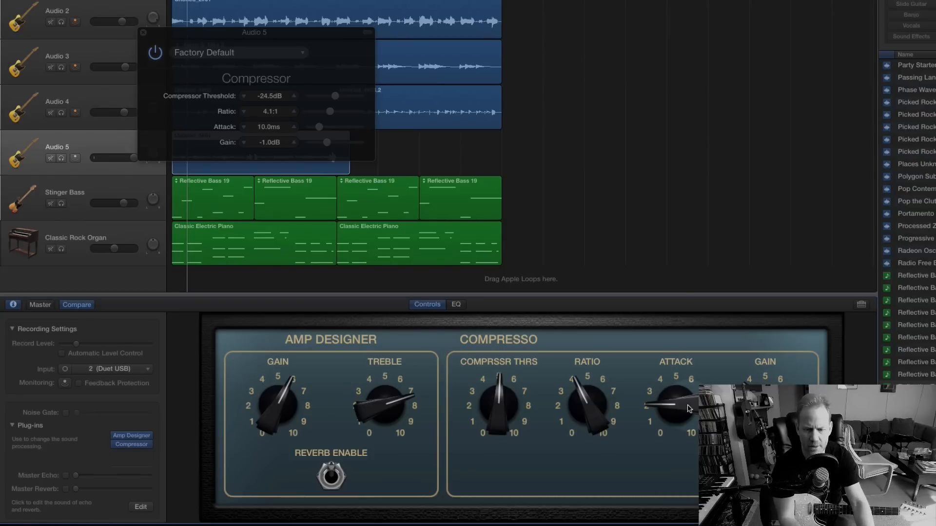
{"action": "left_click_drag", "start_coordinate": [755, 399], "coordinate": [755, 397]}
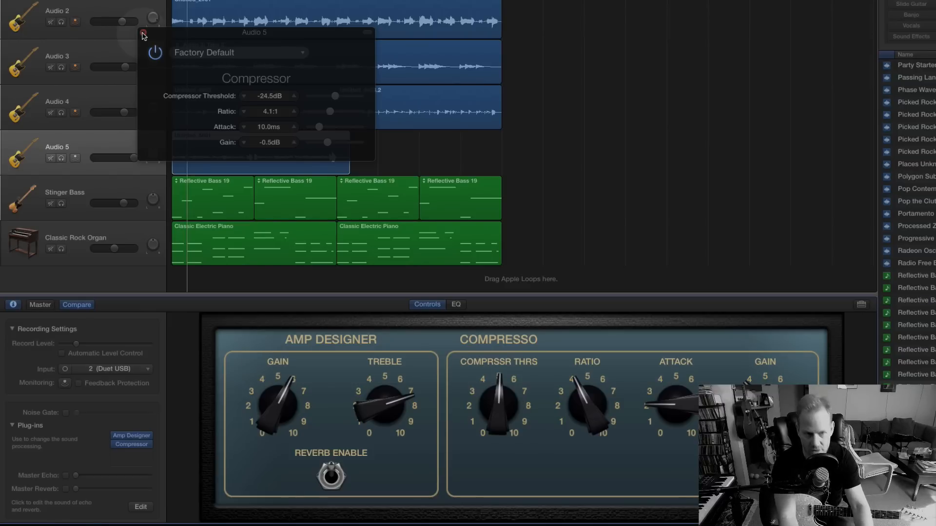
{"action": "key", "text": "space"}
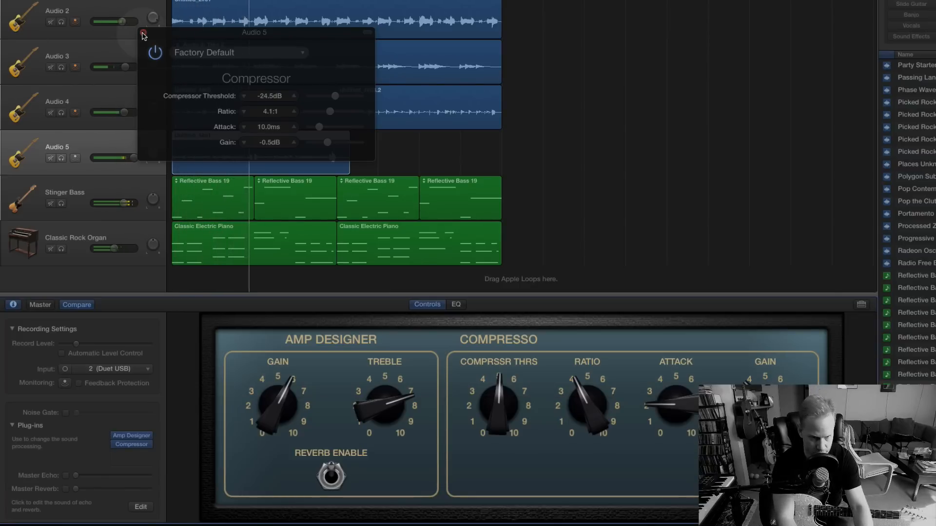
{"action": "left_click", "coordinate": [144, 34]}
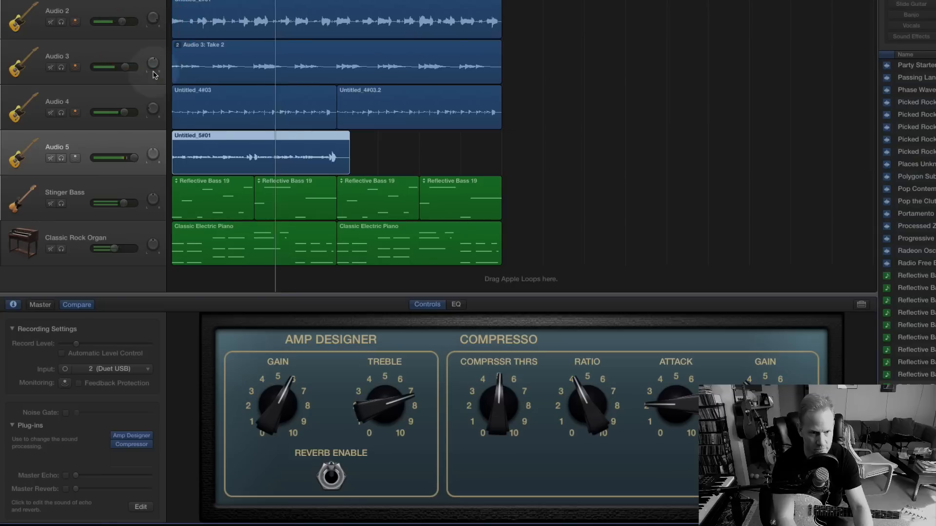
{"action": "key", "text": "space"}
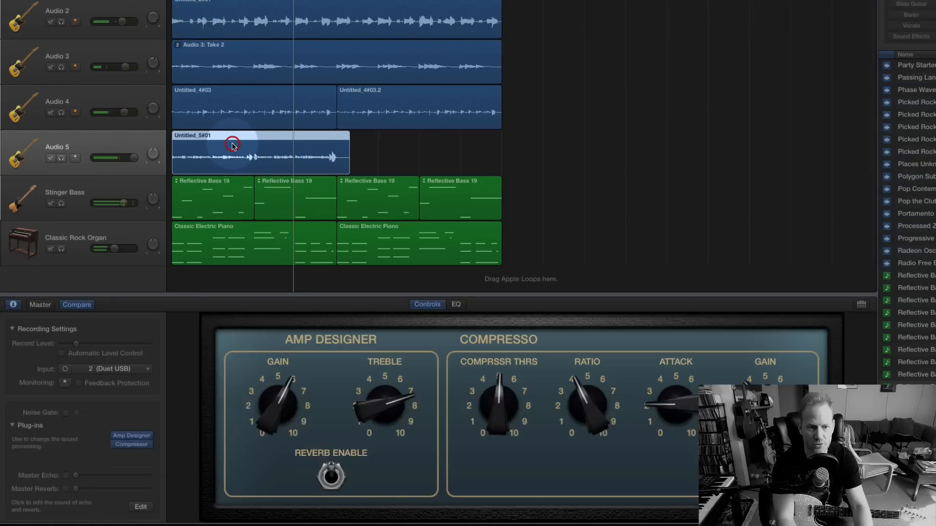
Play the Untitled_5#01 recording in the audio editor and compare its note attacks with the grid around beats 1.4 to 2.2.
{"action": "double_click", "coordinate": [232, 147]}
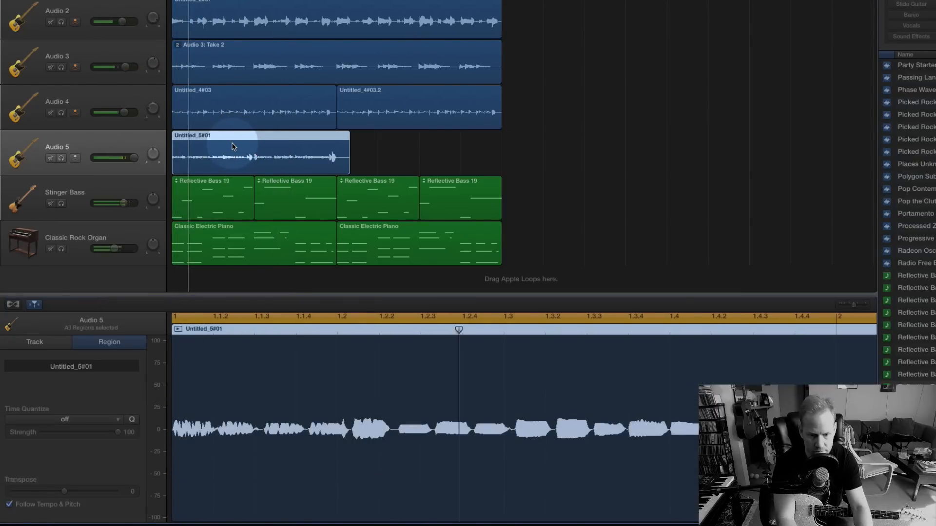
{"action": "key", "text": "space"}
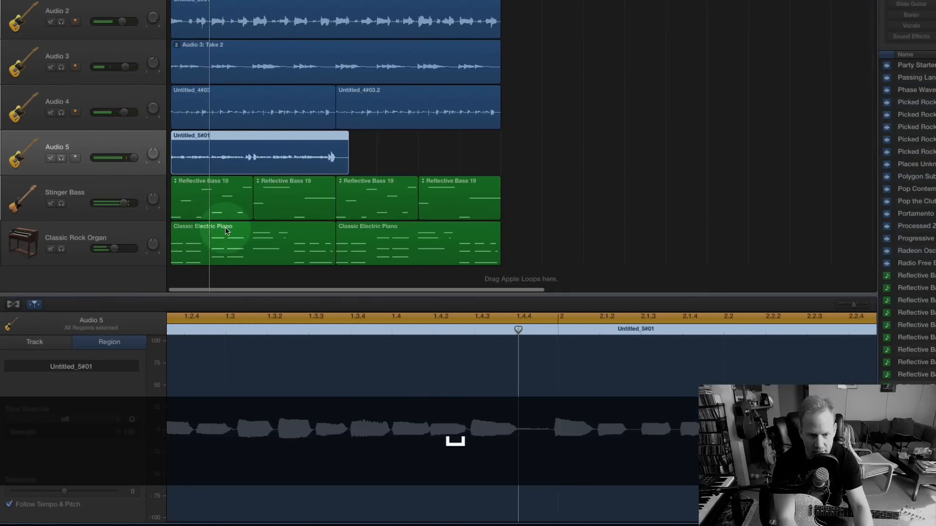
{"action": "scroll", "coordinate": [505, 348], "scroll_direction": "right", "scroll_amount": 1}
{"action": "left_click_drag", "start_coordinate": [512, 330], "coordinate": [469, 330]}
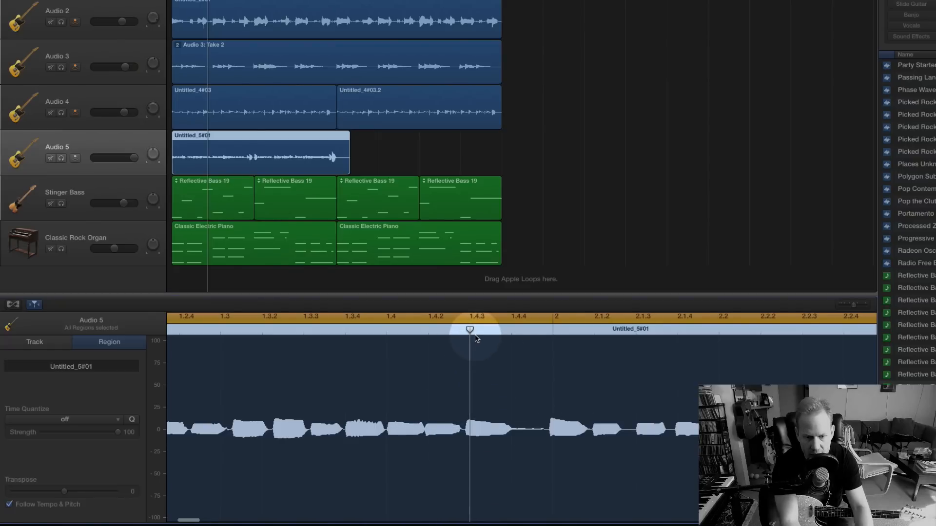
{"action": "left_click_drag", "start_coordinate": [470, 329], "coordinate": [755, 381]}
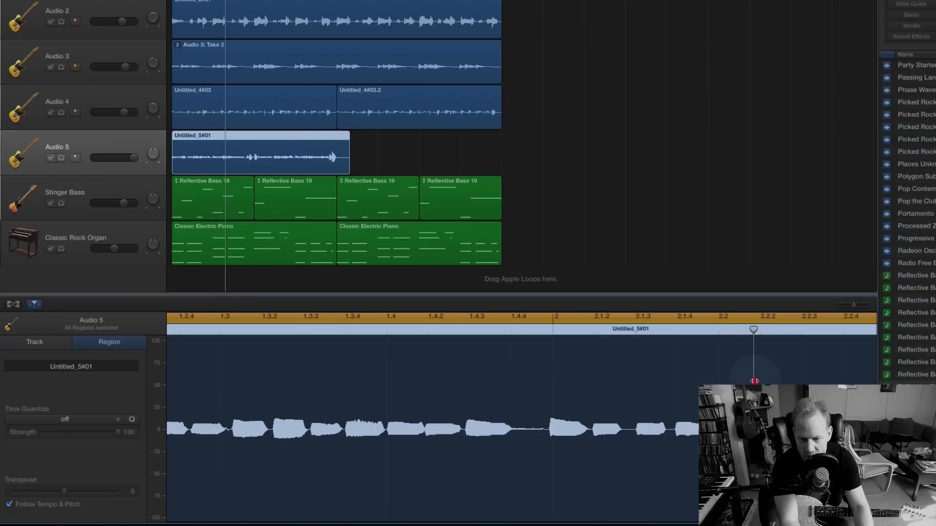
{"action": "left_click_drag", "start_coordinate": [754, 382], "coordinate": [385, 378]}
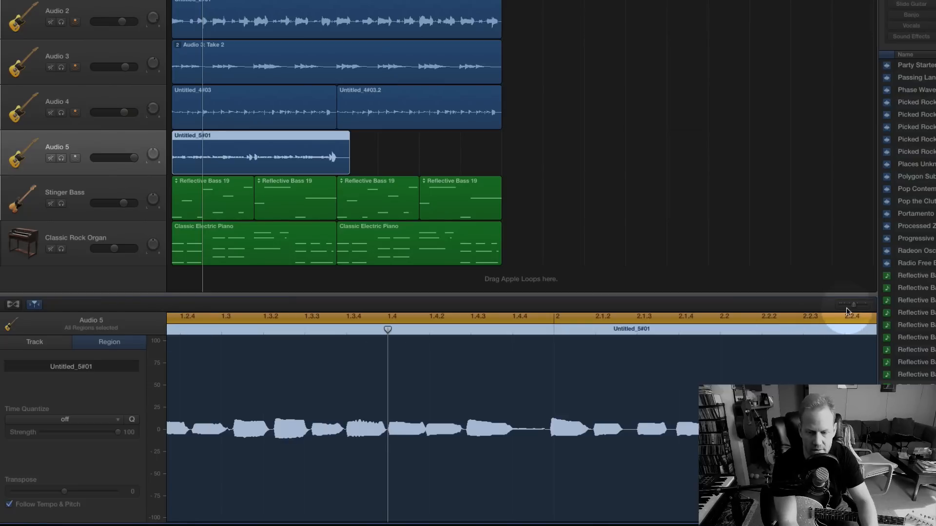
{"action": "left_click_drag", "start_coordinate": [852, 307], "coordinate": [845, 307]}
Turn on Audio 5's input monitoring and solo the Retro Rock and Audio 5 tracks to hear the guitar against the drums alone.
{"action": "key", "text": "space"}
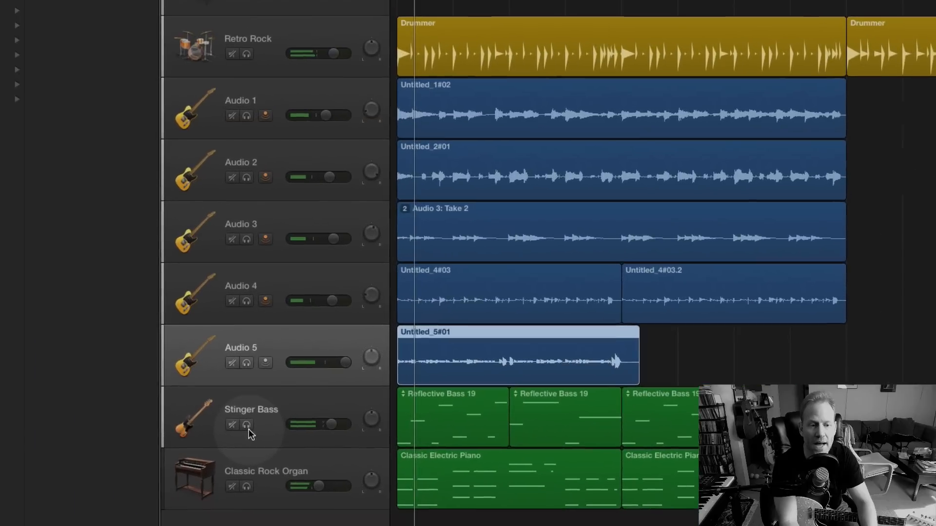
{"action": "left_click", "coordinate": [265, 363]}
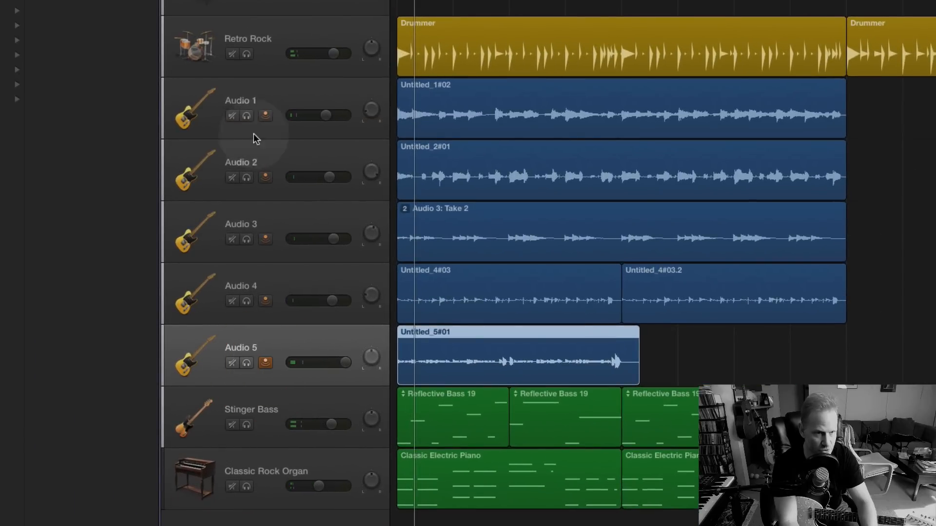
{"action": "left_click", "coordinate": [247, 54]}
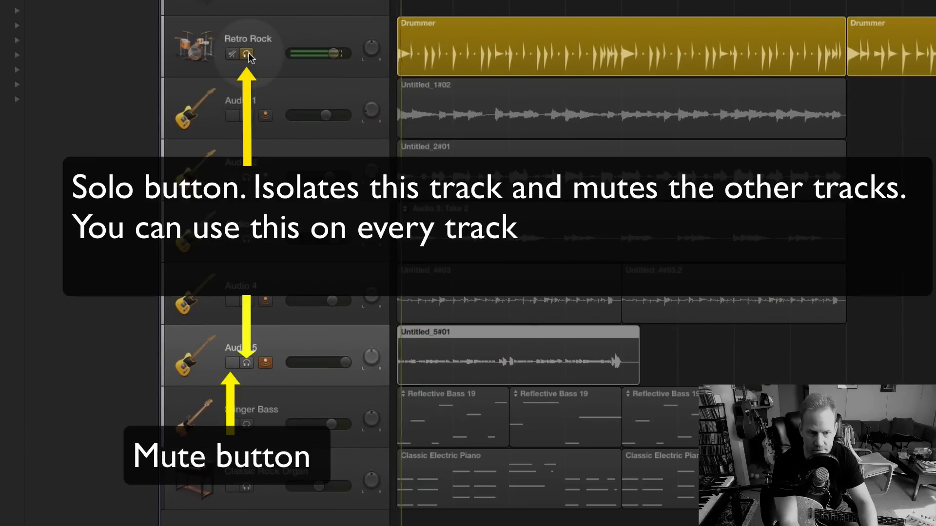
{"action": "left_click", "coordinate": [245, 363]}
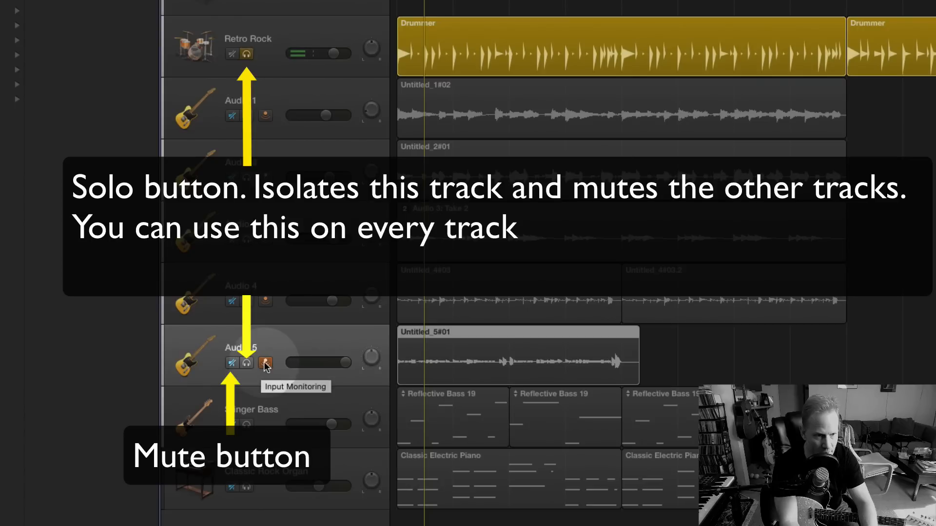
{"action": "left_click", "coordinate": [247, 363]}
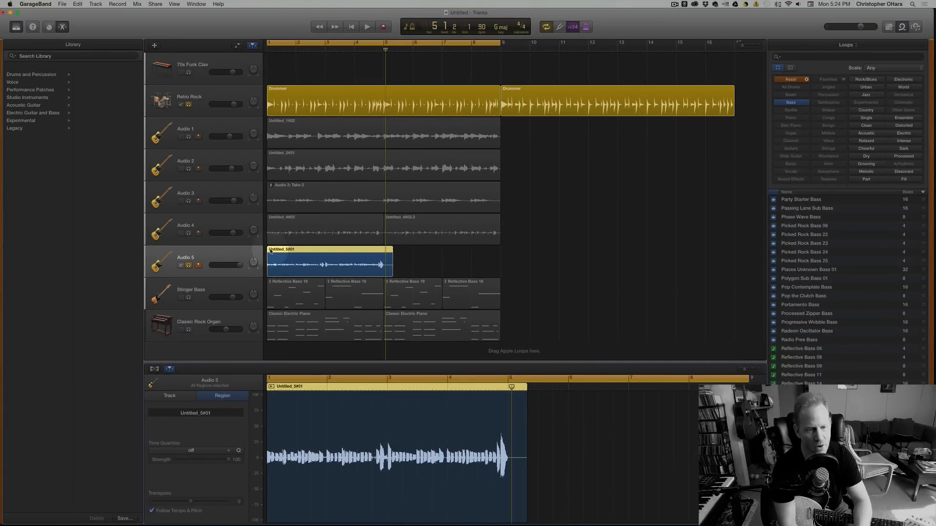
Clear the solo on Audio 5 and Retro Rock, and record a second take on Audio 5 from bar 1 into bar 8.
{"action": "left_click", "coordinate": [188, 265]}
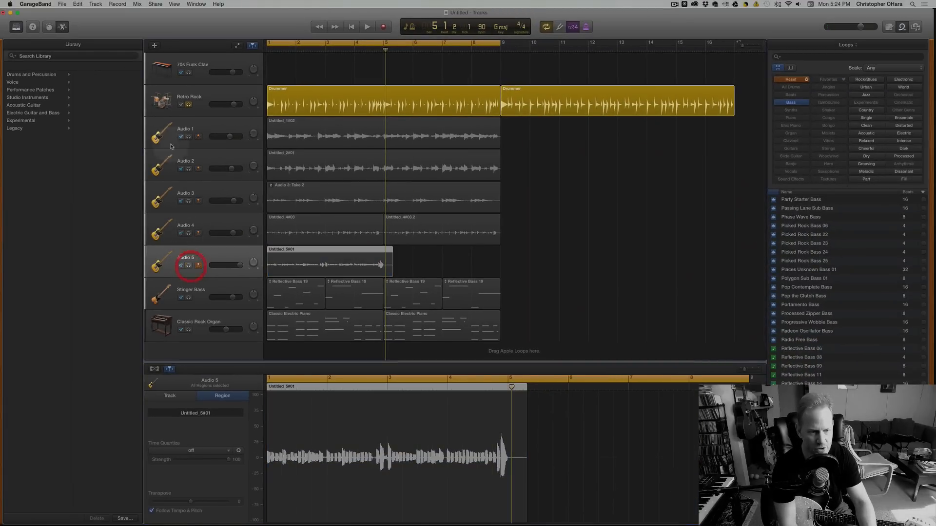
{"action": "left_click", "coordinate": [189, 106]}
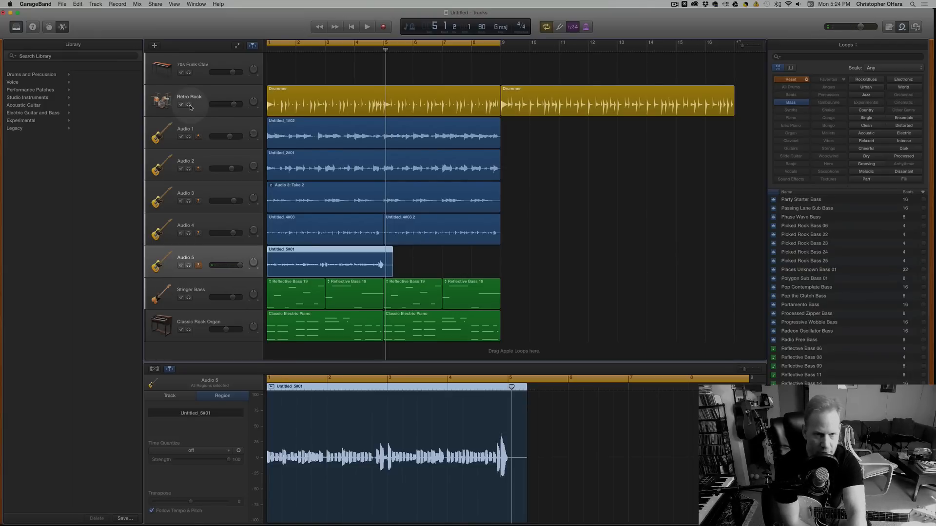
{"action": "key", "text": "r"}
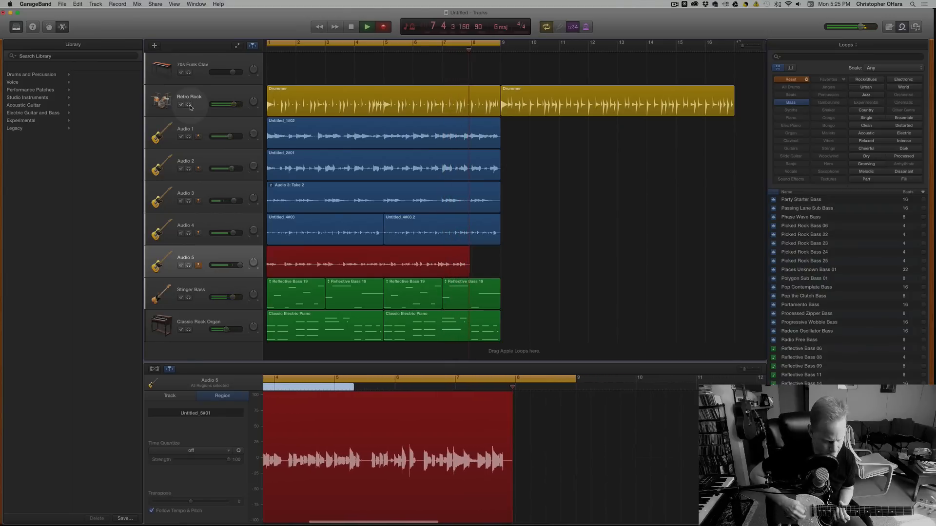
{"action": "key", "text": "space"}
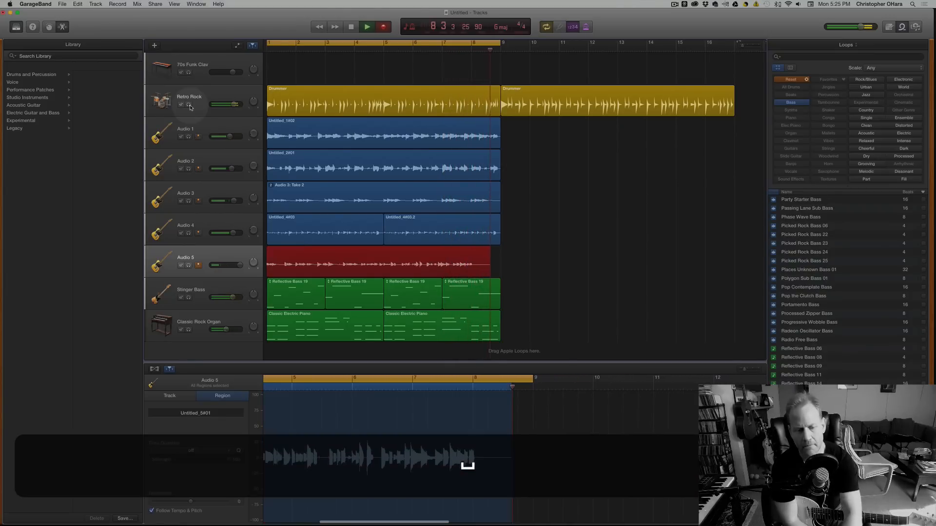
Listen to Audio 5's Take 2 and examine its note timing against the grid in the audio editor around bars 5 to 7.
{"action": "key", "text": "space"}
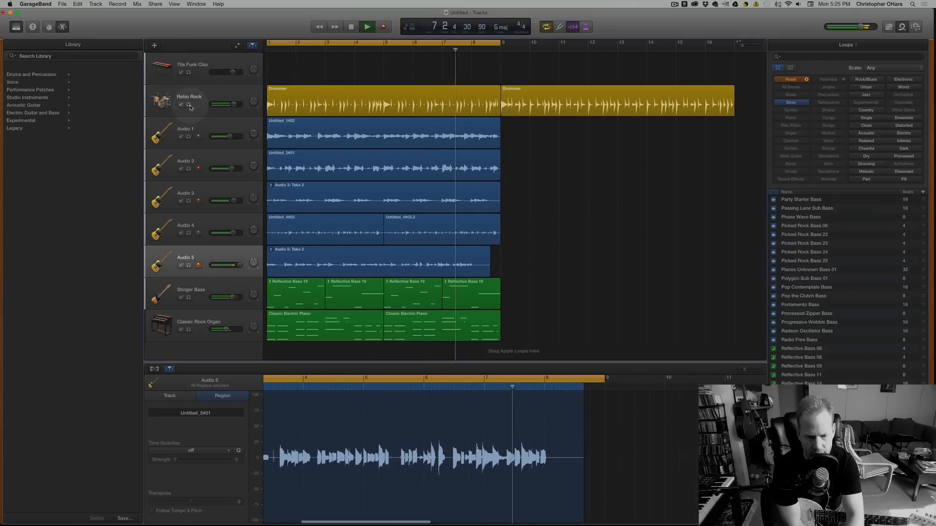
{"action": "key", "text": "space"}
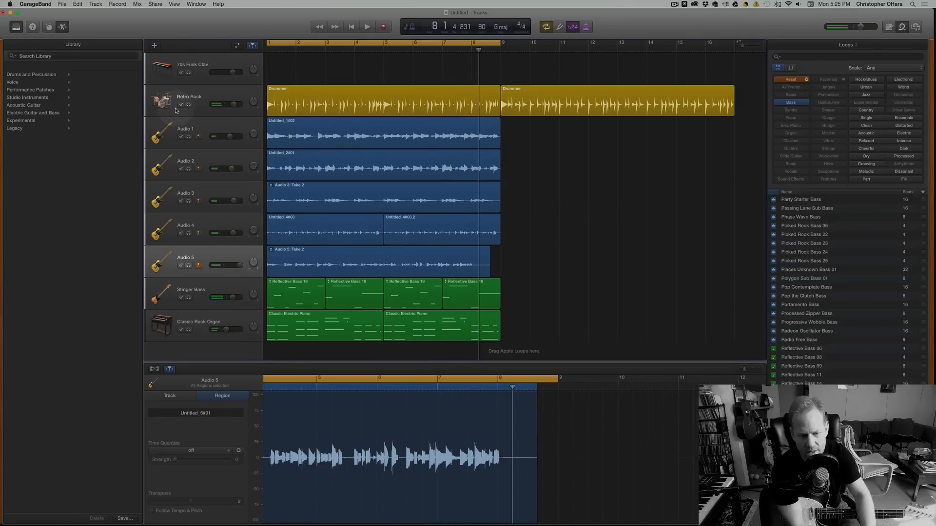
{"action": "left_click", "coordinate": [429, 387]}
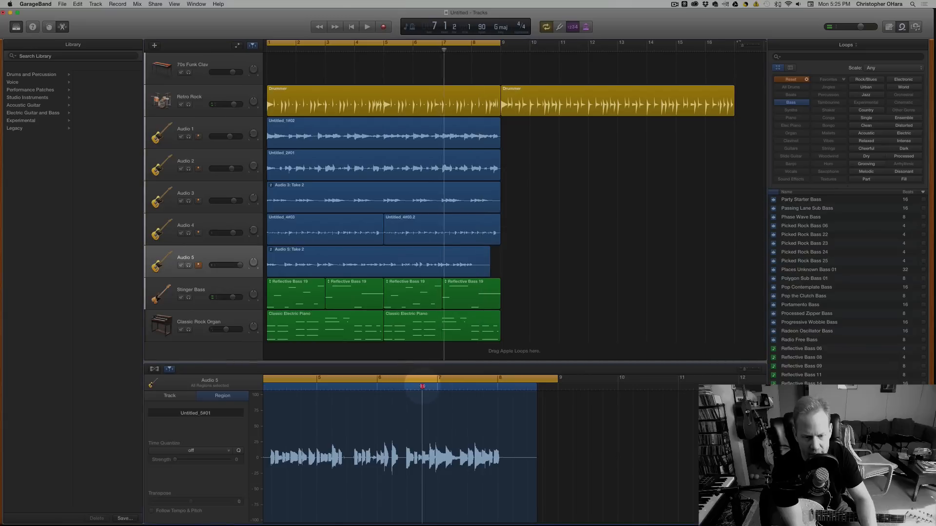
{"action": "left_click", "coordinate": [351, 385]}
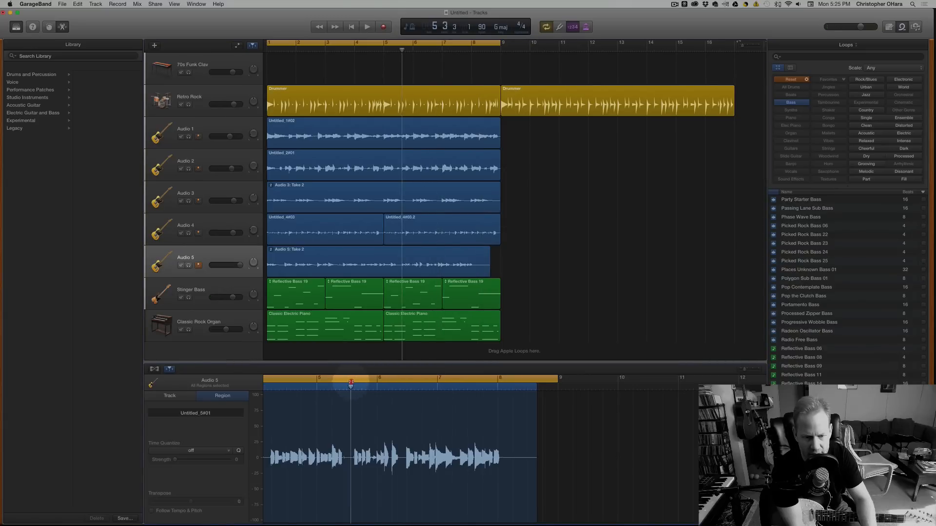
{"action": "left_click_drag", "start_coordinate": [743, 369], "coordinate": [749, 373]}
{"action": "left_click", "coordinate": [439, 387]}
{"action": "left_click_drag", "start_coordinate": [438, 386], "coordinate": [492, 404]}
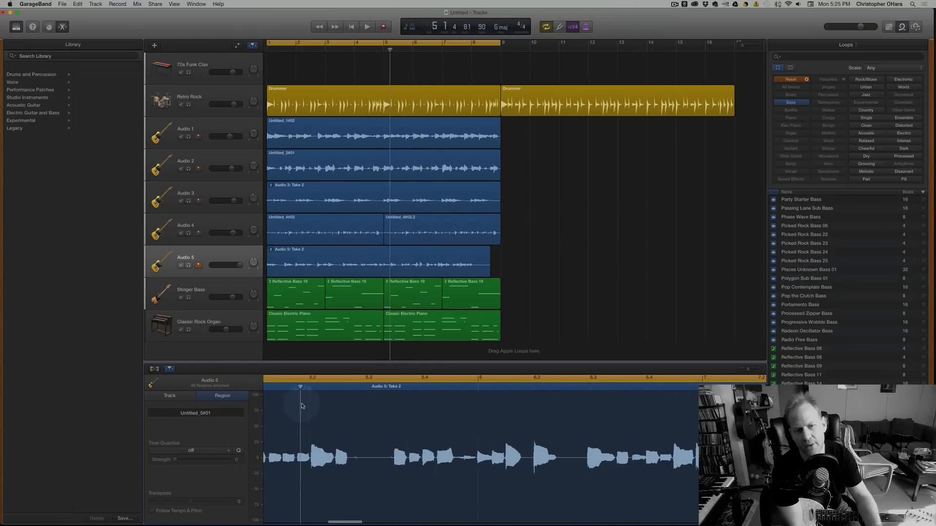
{"action": "left_click_drag", "start_coordinate": [749, 370], "coordinate": [744, 370]}
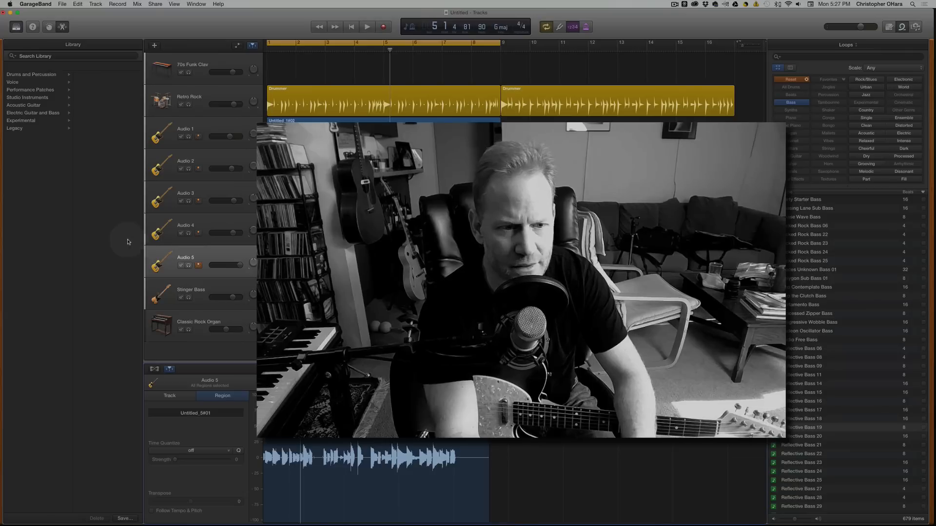
Show the Audio 5 track's sound controls and open the plug-in choices for the empty slot after the Compressor.
{"action": "double_click", "coordinate": [162, 263]}
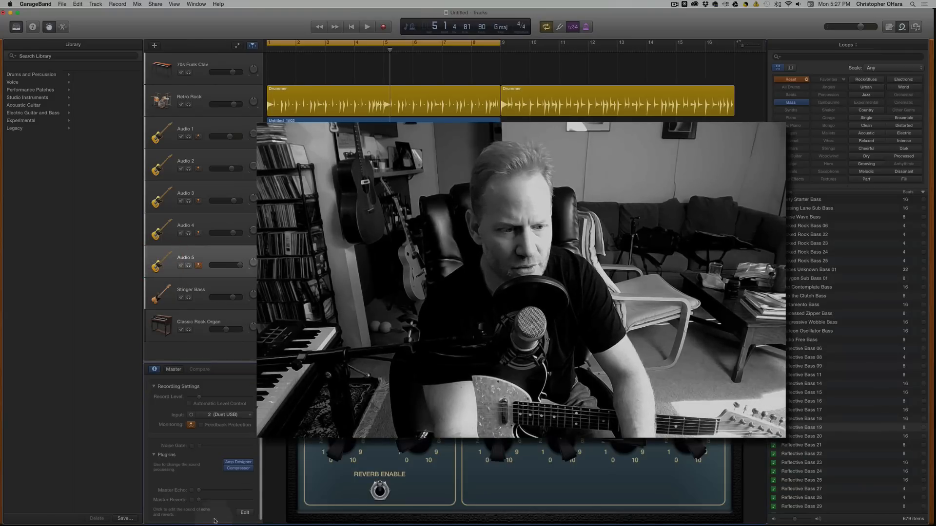
{"action": "left_click", "coordinate": [232, 473]}
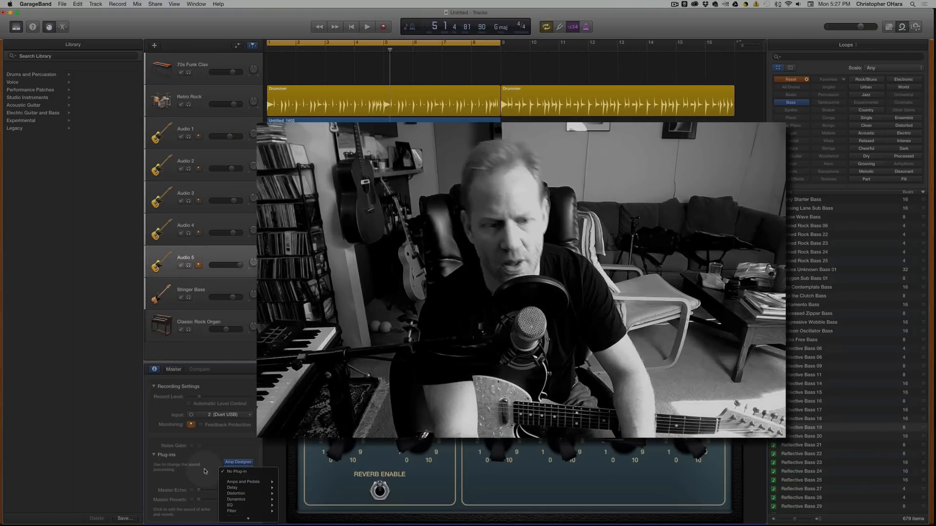